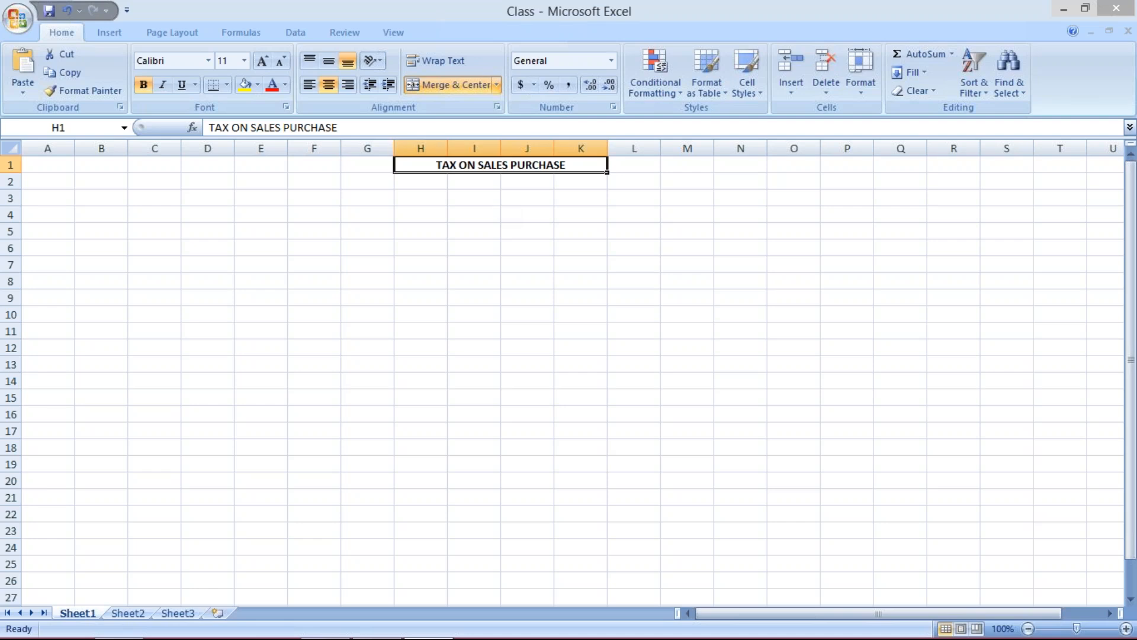
- Enter INPUT TAX in I3 and OUTPUT TAX in I4, and fit column I to the text
click(487, 198)
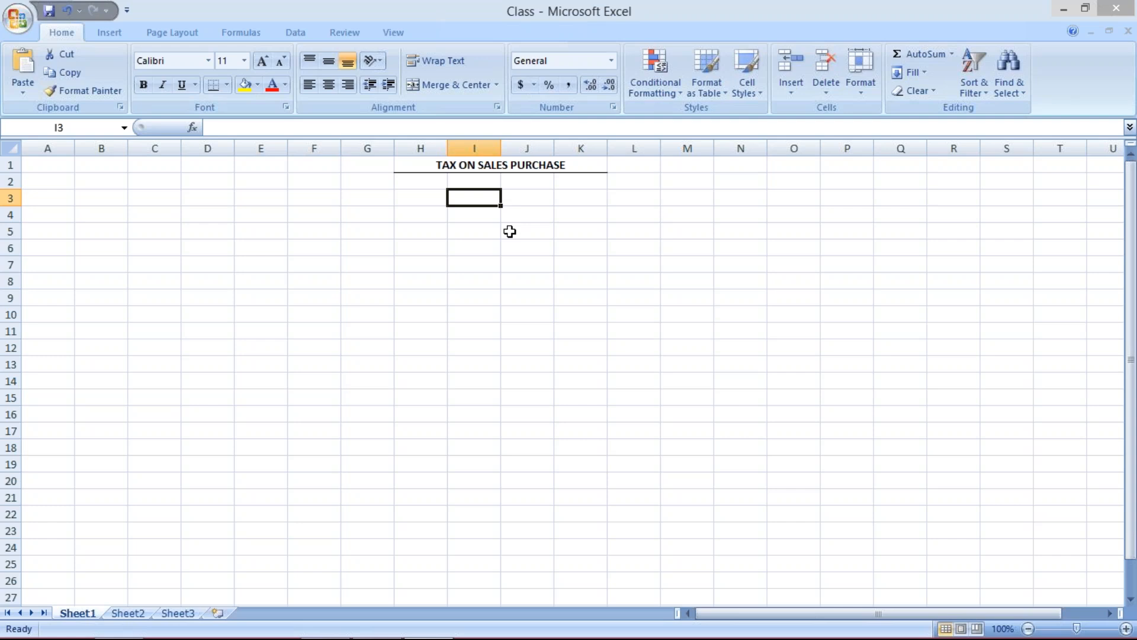
text(INPU)
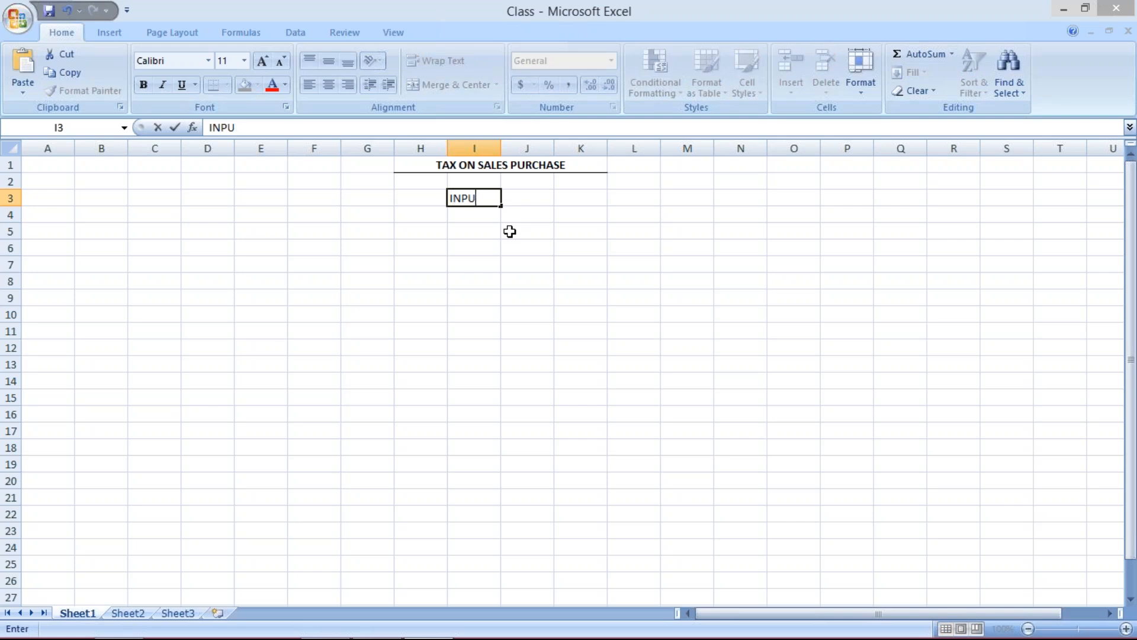
text(T TAX)
key(Return)
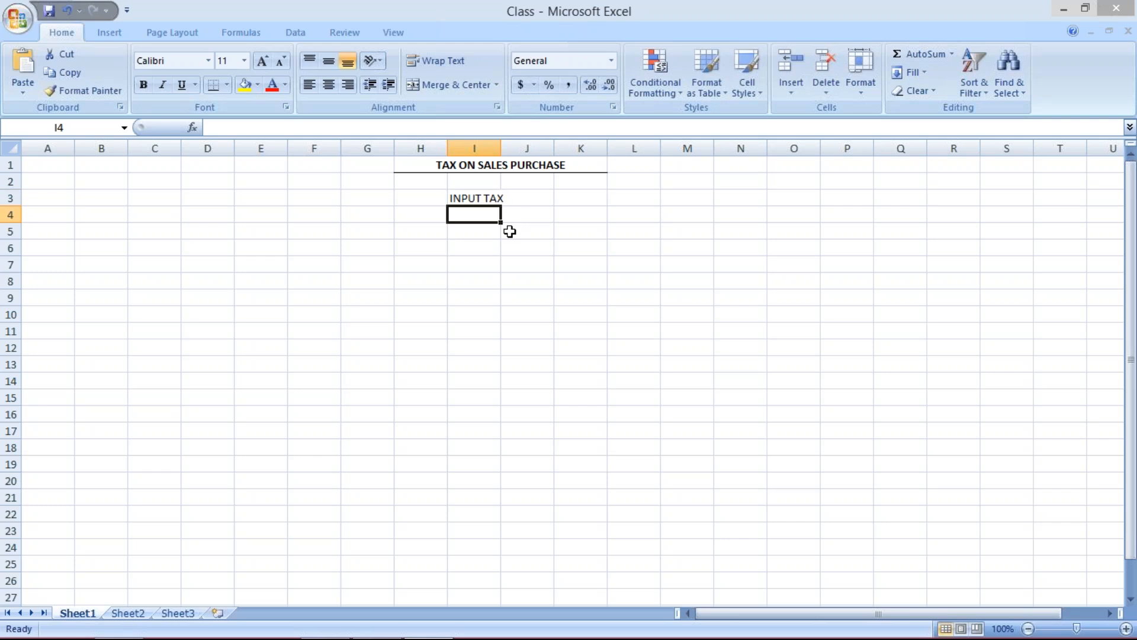
text(OUT)
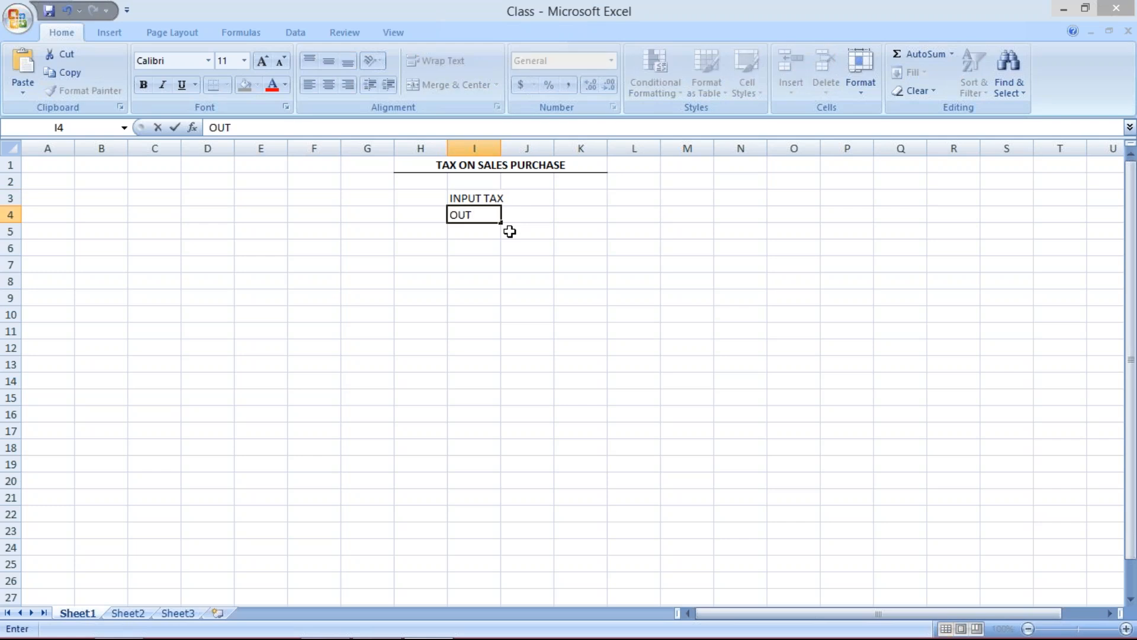
text(PUT TAX)
key(Return)
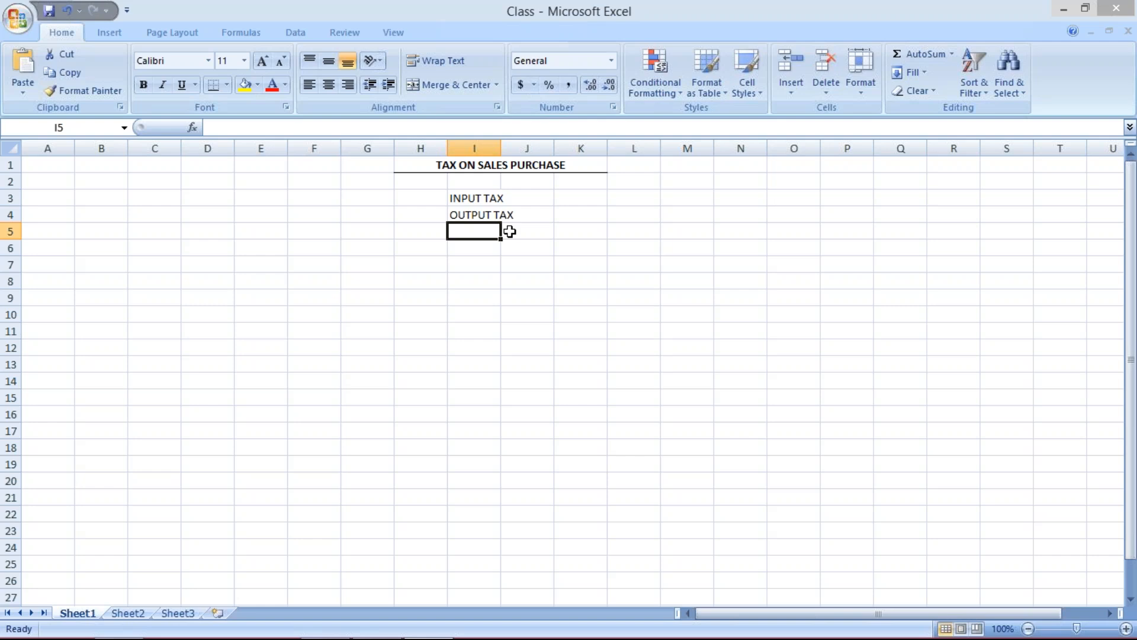
double_click(501, 144)
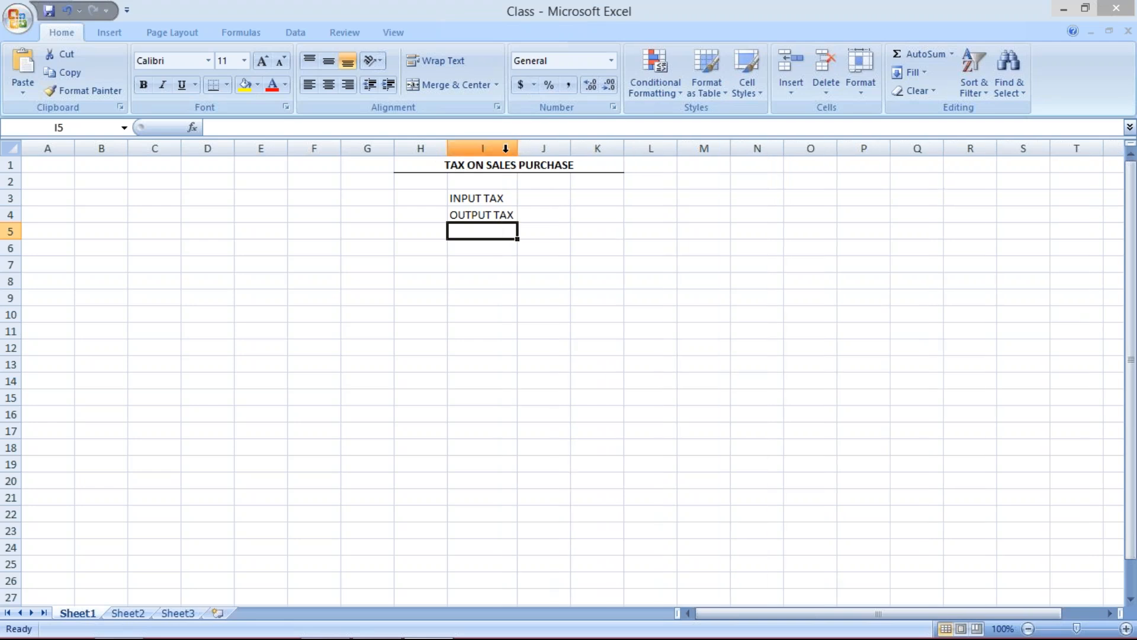
- Enter PURCHASE in J3 and SALES in J4, and widen column J to fit the entries
click(476, 196)
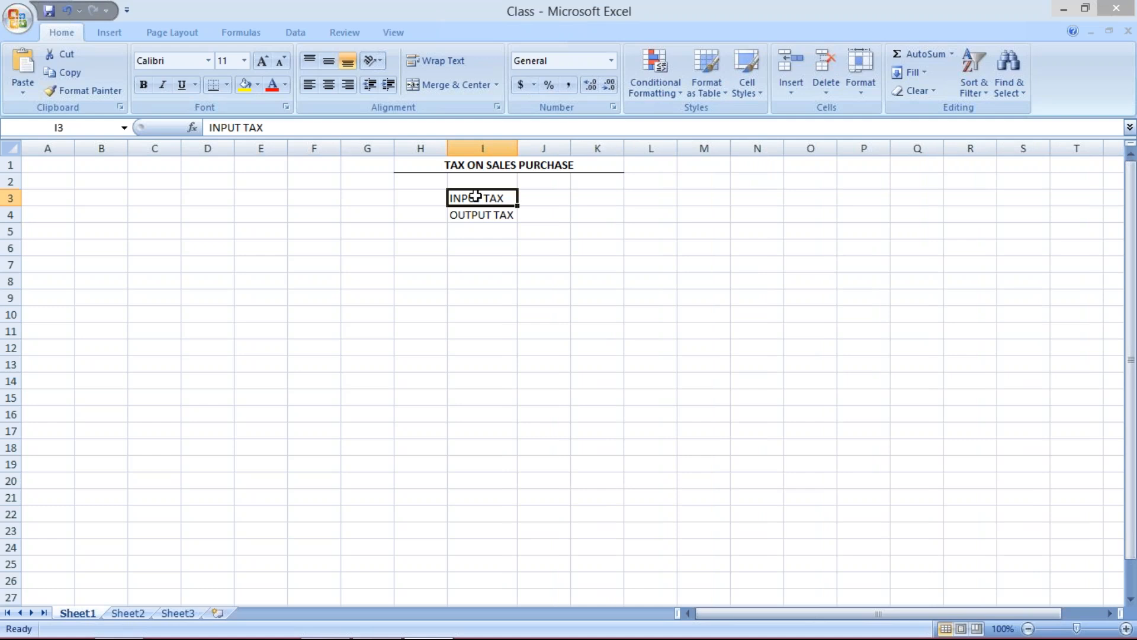
click(539, 202)
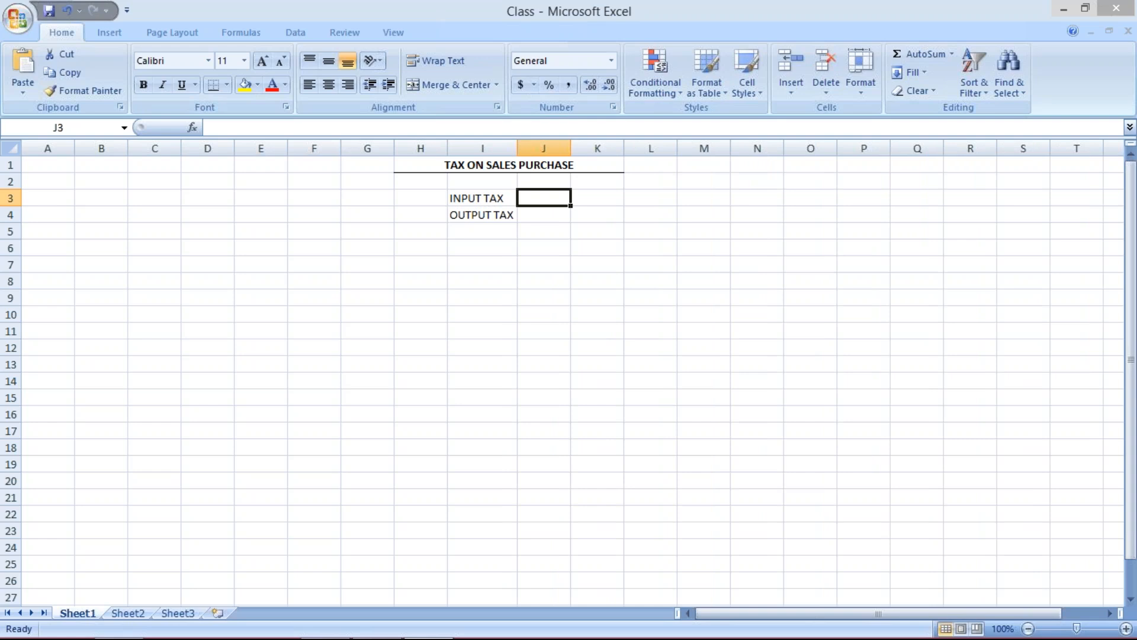
text(PU)
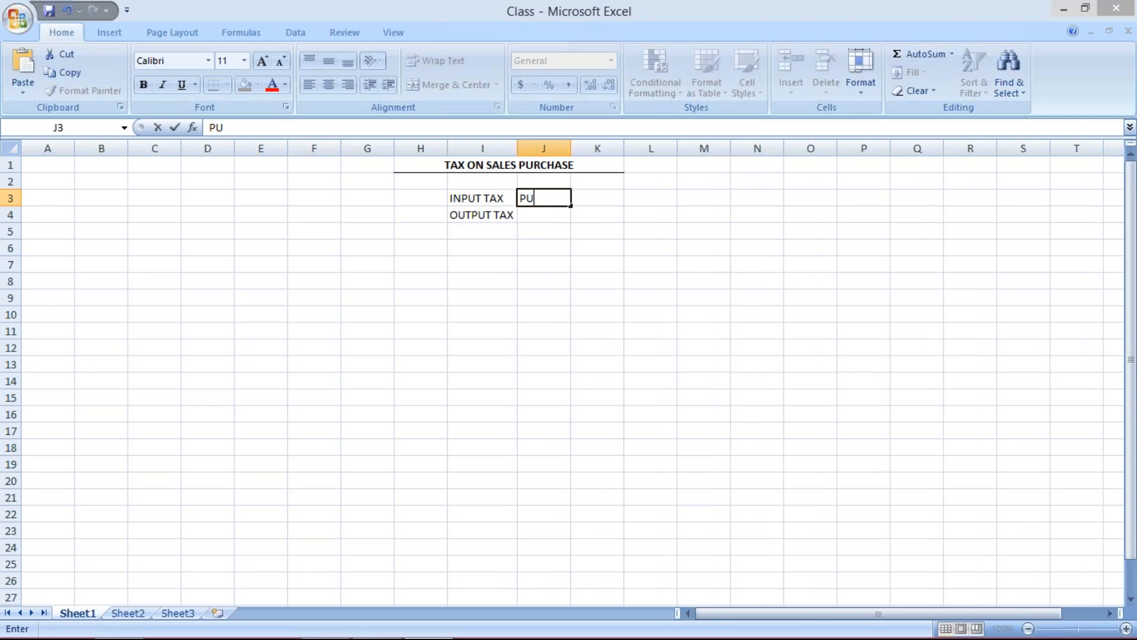
text(RCHASE)
key(Return)
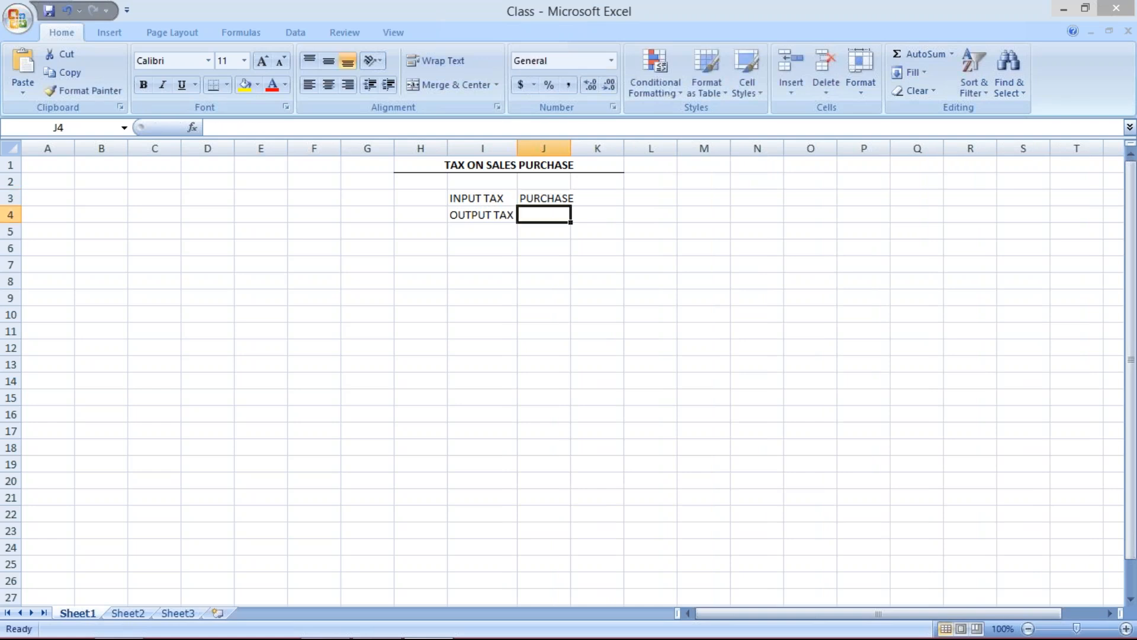
text(SALES)
key(Return)
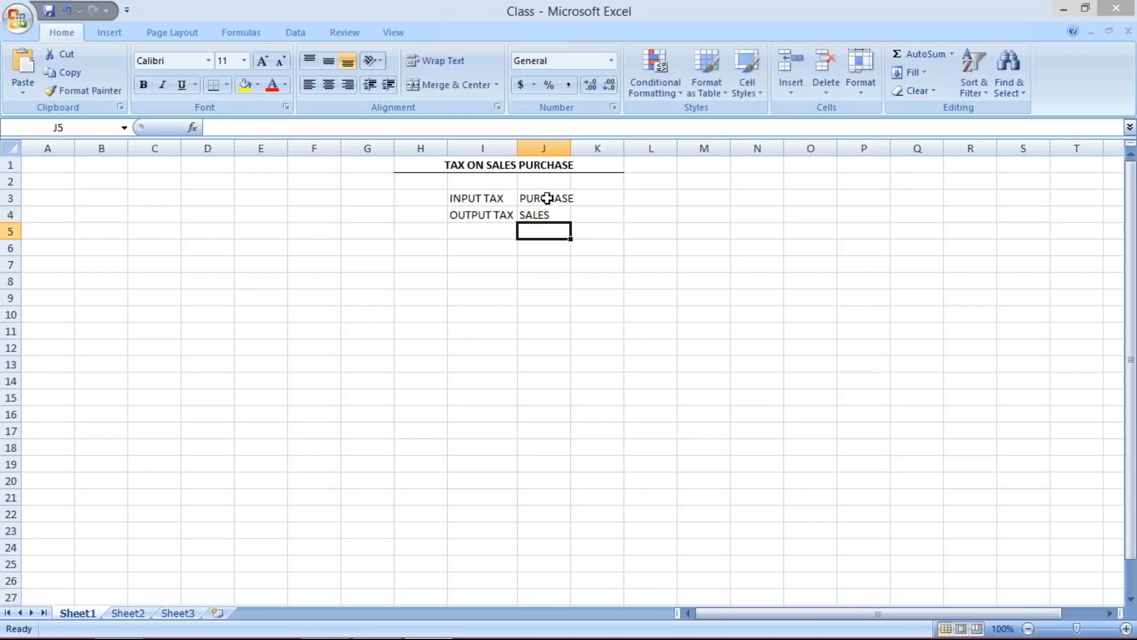
drag(570, 148, 577, 147)
- Make the INPUT TAX and OUTPUT TAX labels in I3:I4 bold
drag(477, 201, 480, 214)
key(ctrl+b)
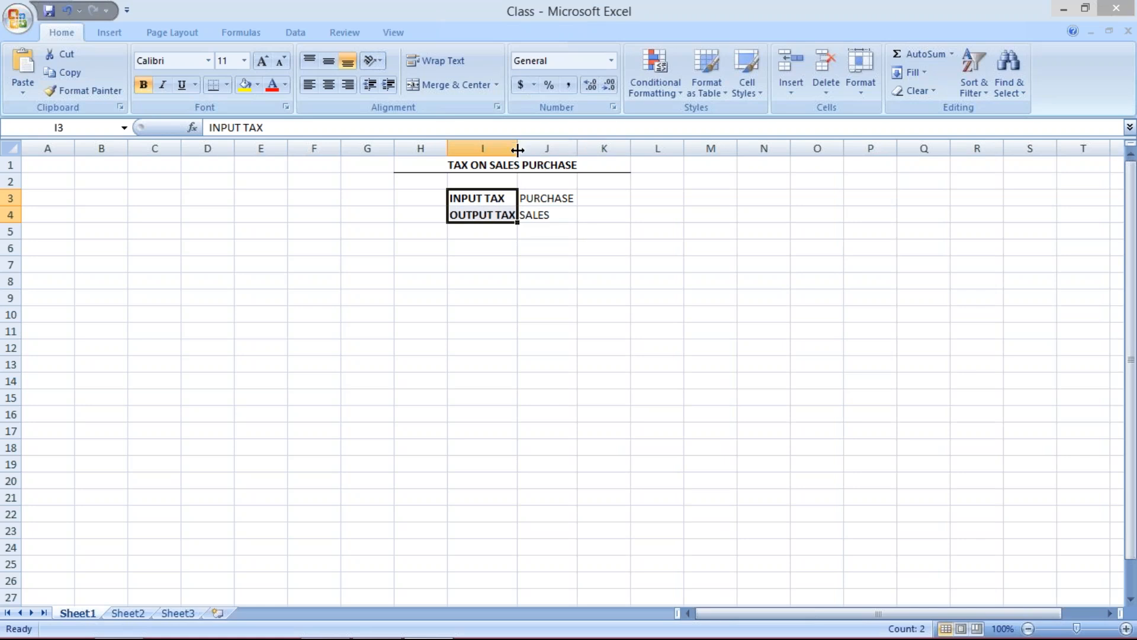
click(478, 231)
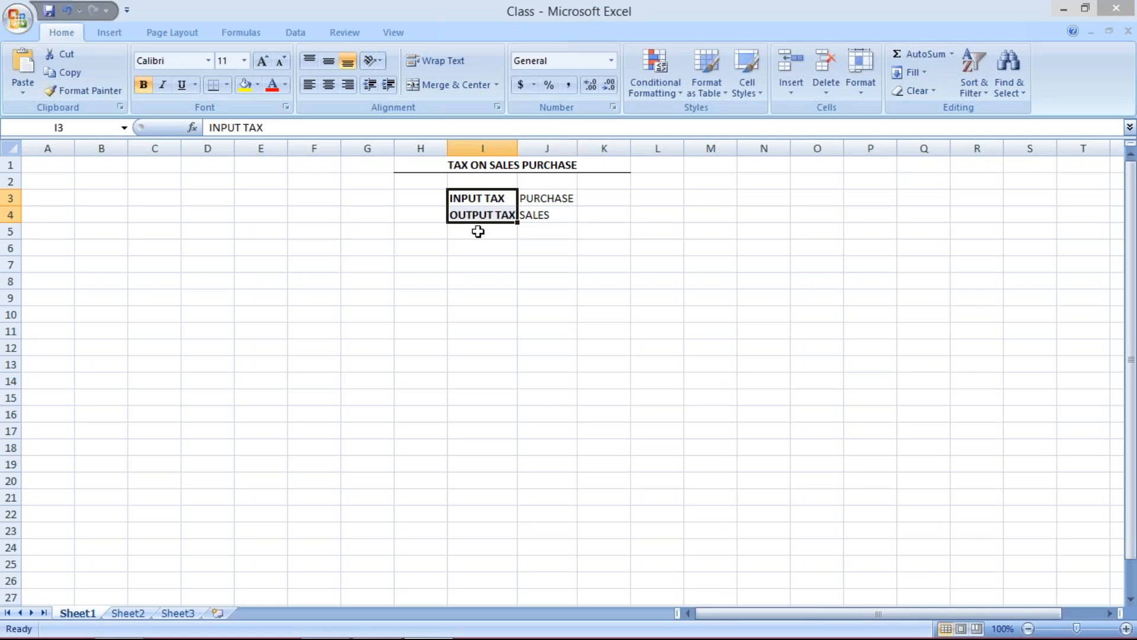
click(493, 197)
click(541, 193)
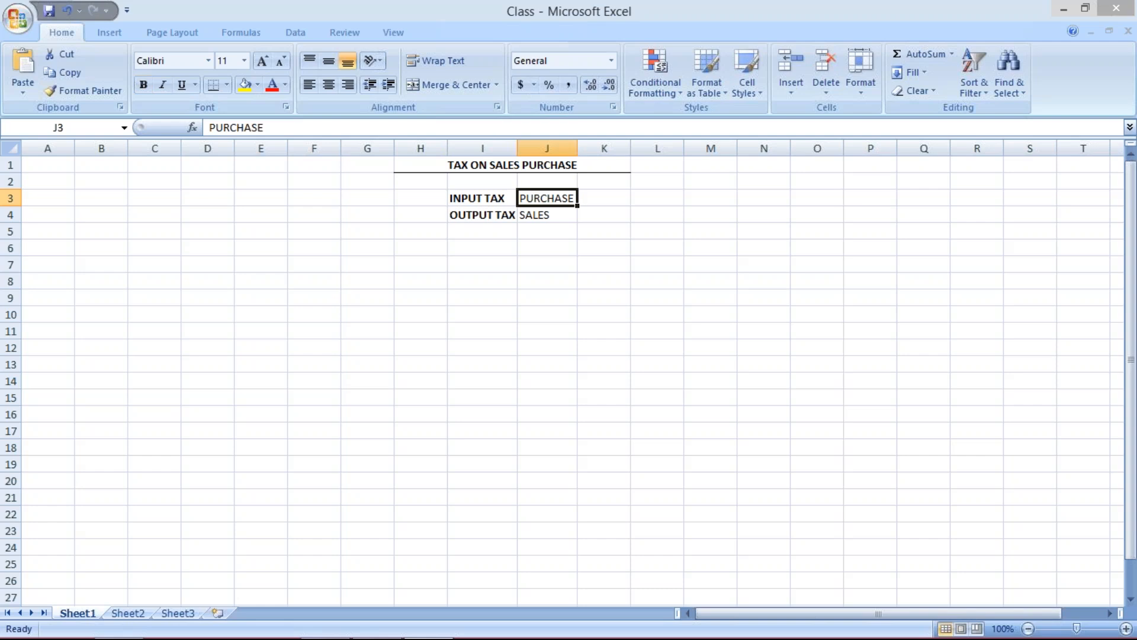
click(540, 218)
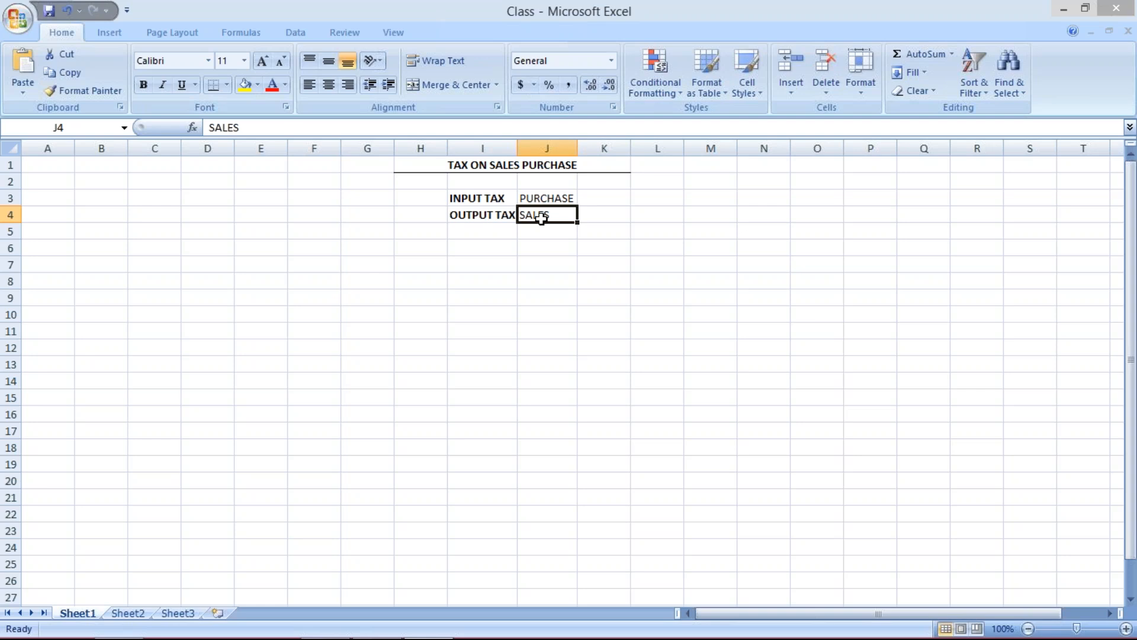
- Enter GST in H3 and H4, beside the INPUT TAX and OUTPUT TAX labels
click(409, 196)
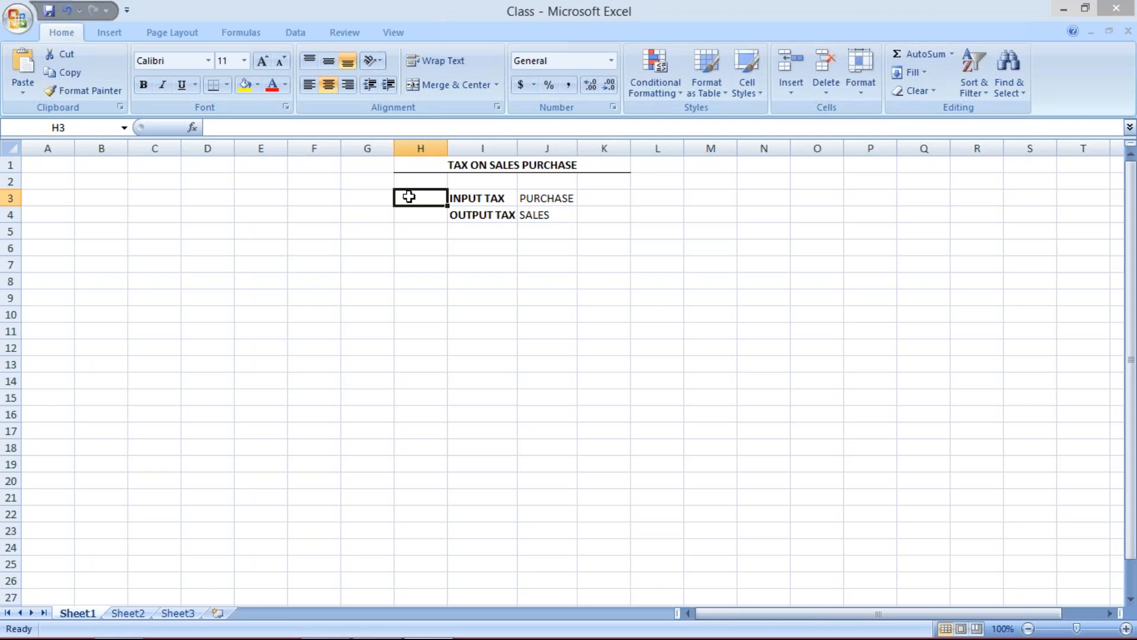
text(GST)
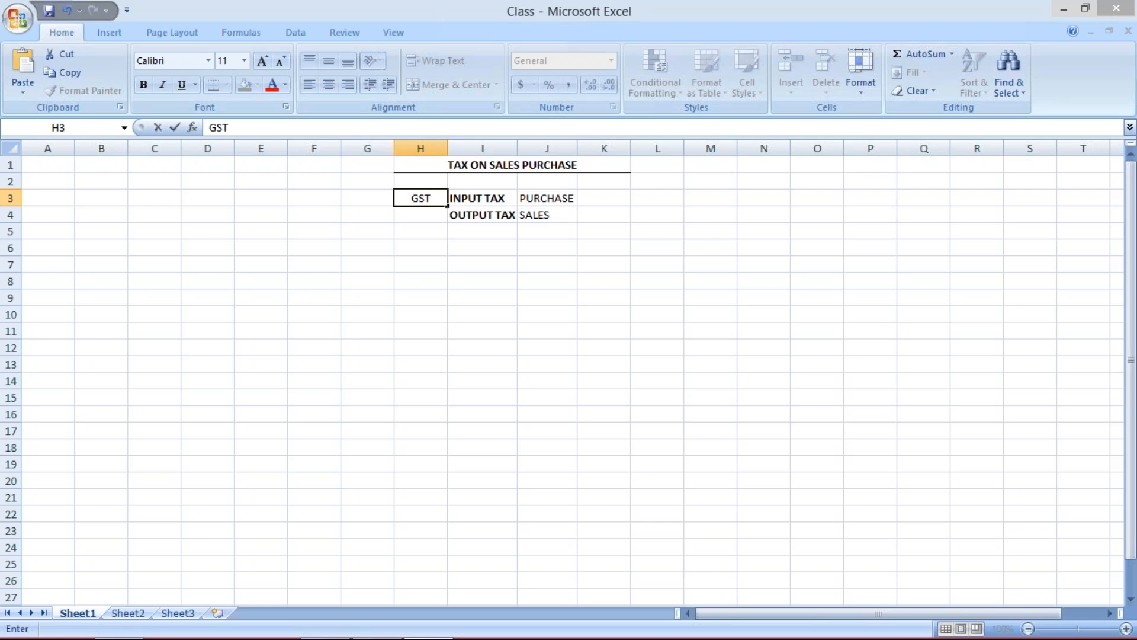
key(Return)
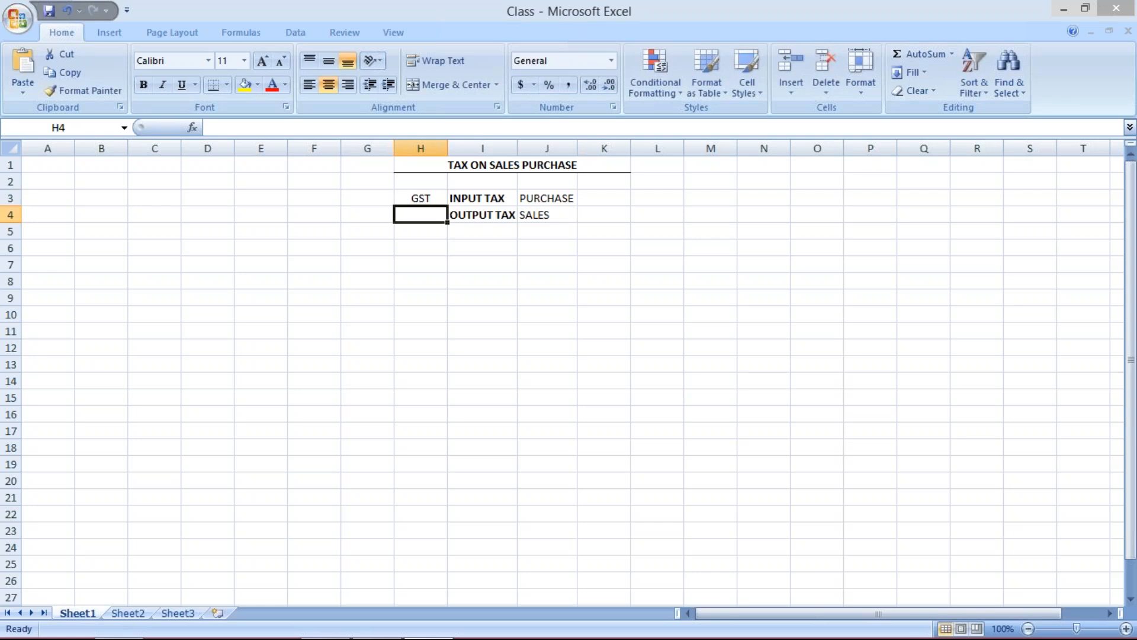
text(S)
key(BackSpace)
text(GST)
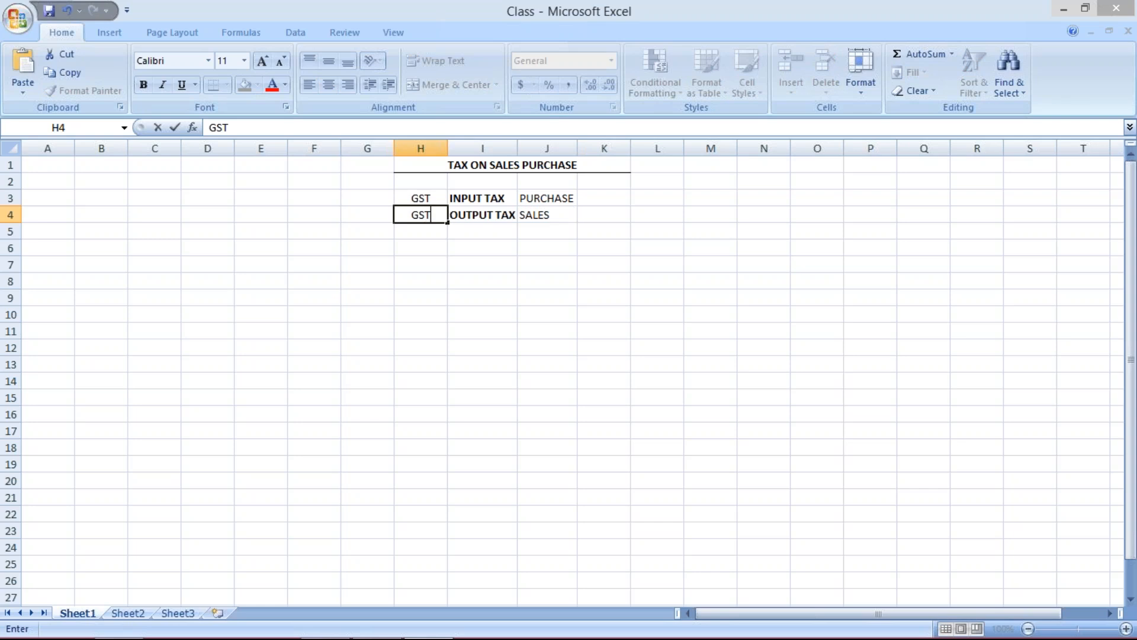
key(Return)
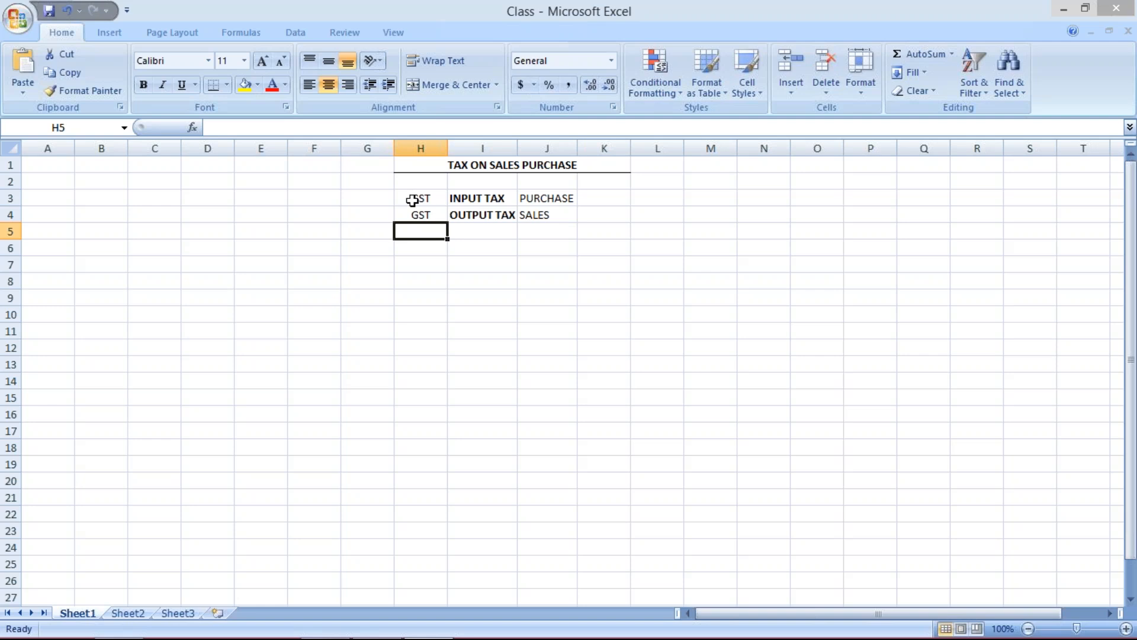
- Fill in a purchase example in row 7 with PURCH. in I7, 1000 in J7 and 10% in K7
click(468, 263)
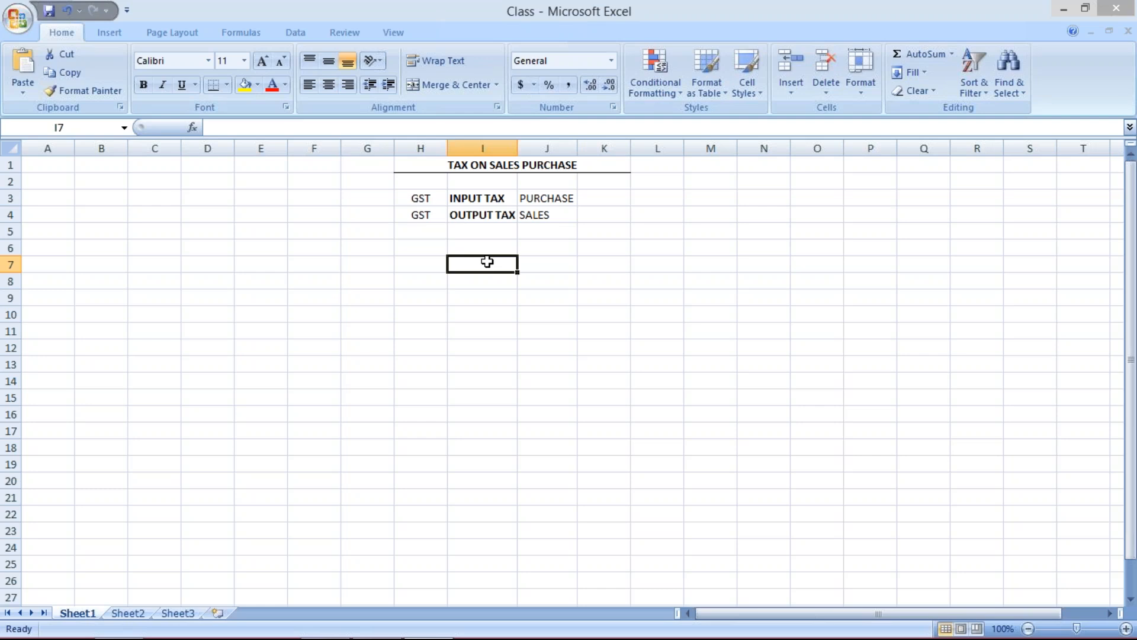
text(PU)
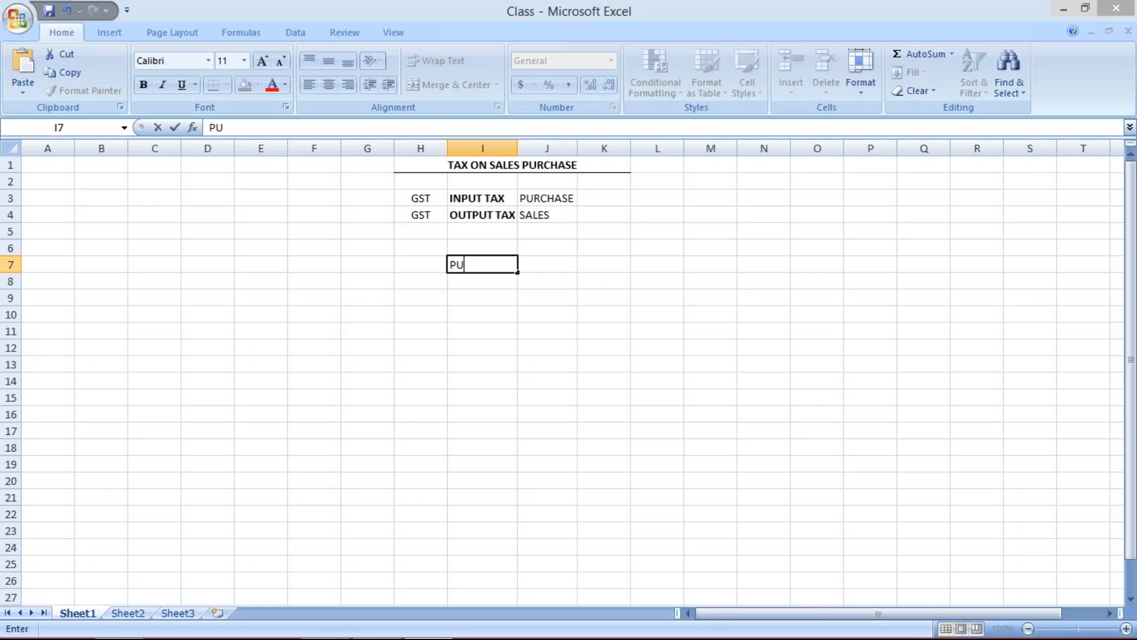
text(RCH.)
click(550, 268)
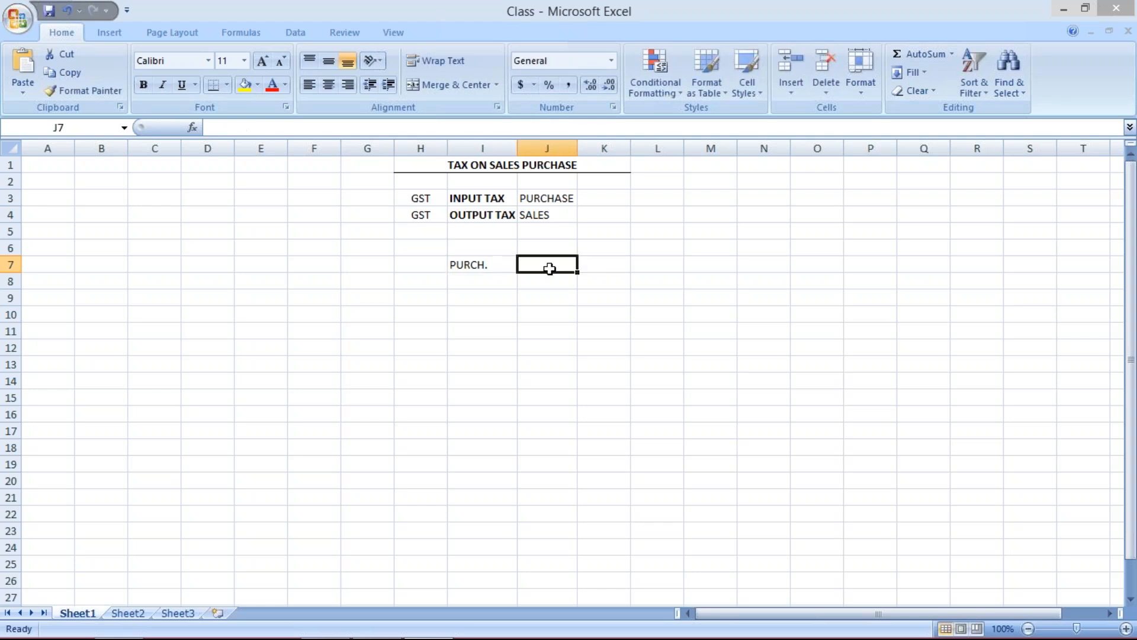
text(1000)
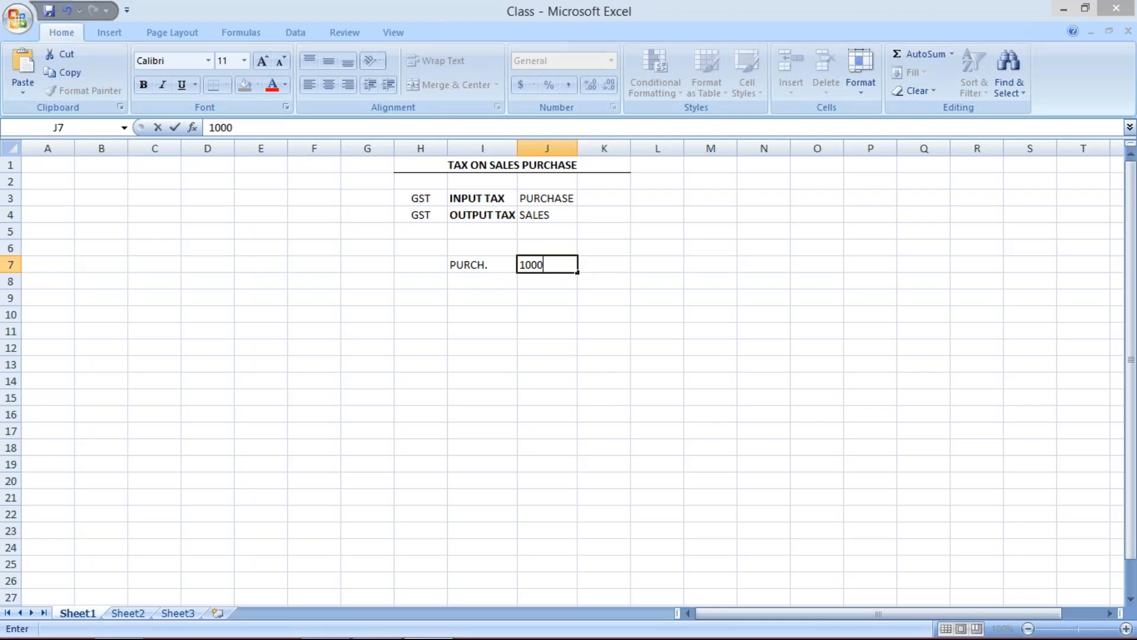
click(604, 264)
text(10)
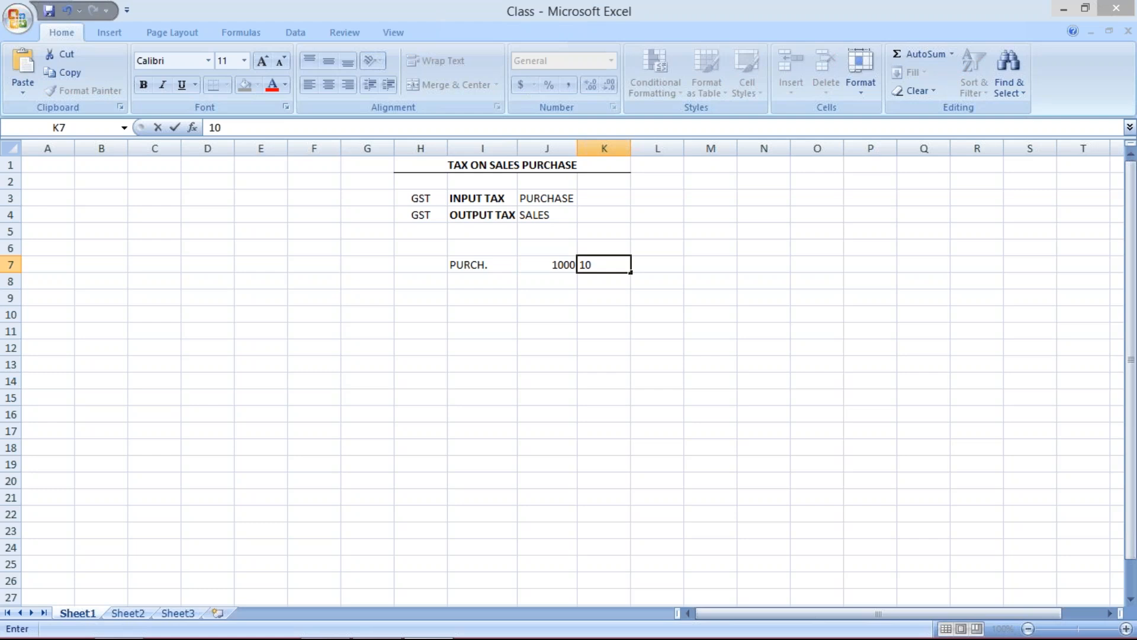
text(%)
key(Return)
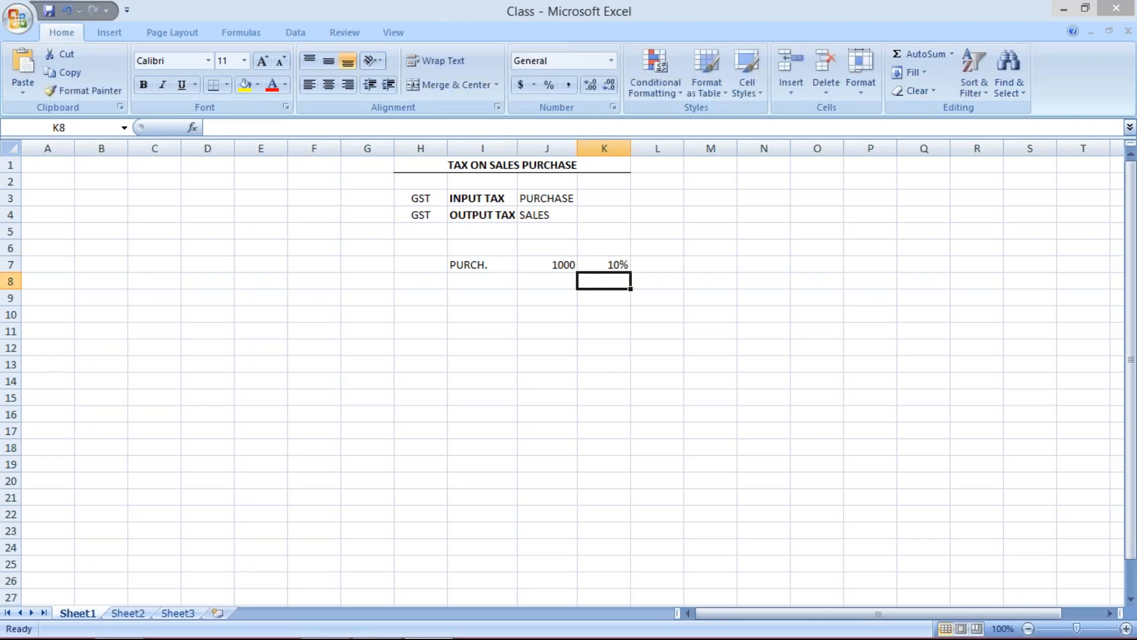
click(655, 264)
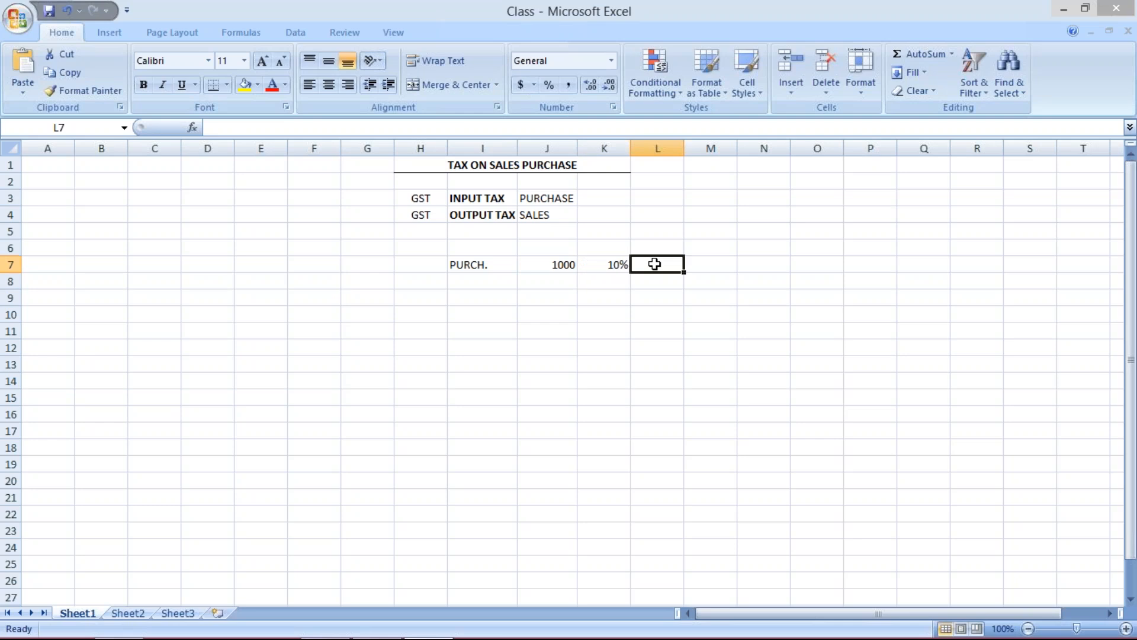
click(550, 268)
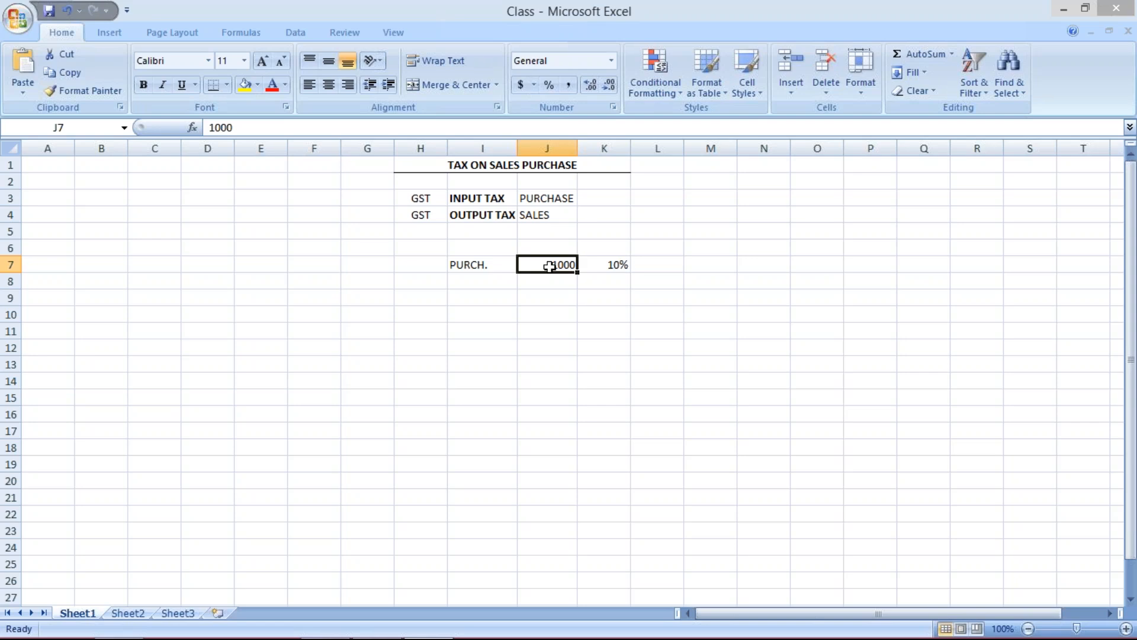
- Start a sales example in row 8 with SALES in I8 and an amount of 2000 in J8
click(475, 278)
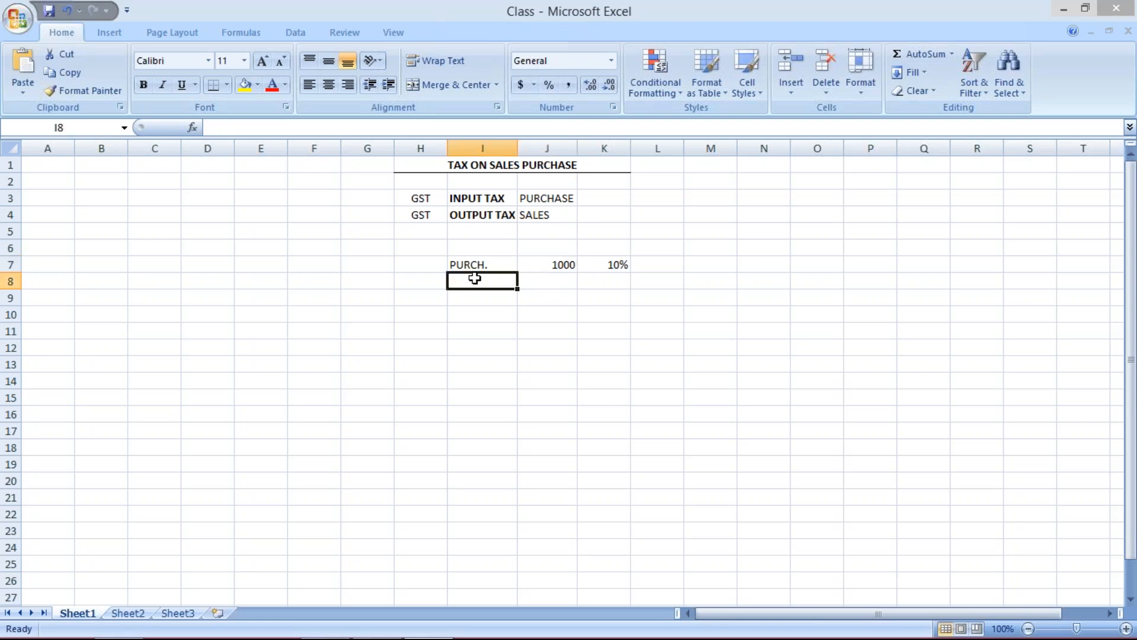
text(SALES)
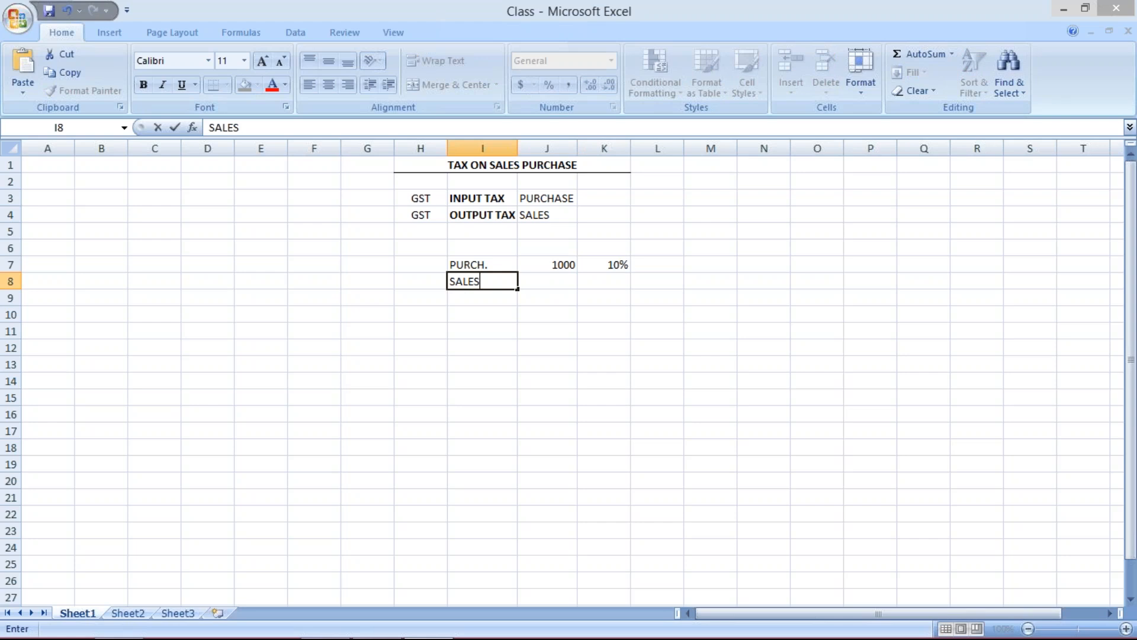
click(559, 282)
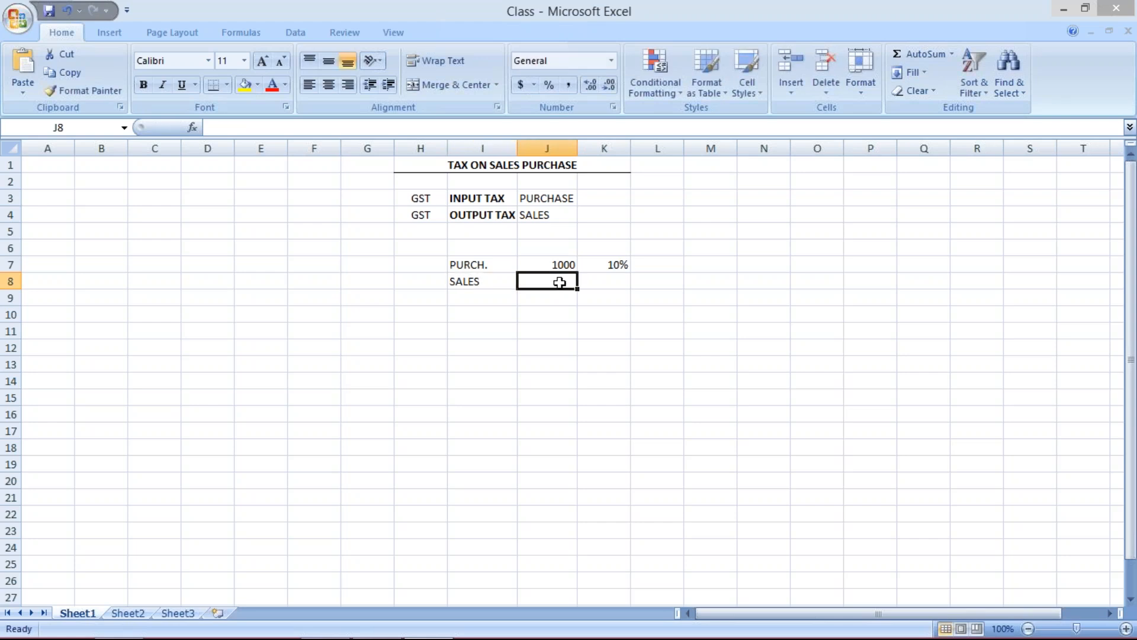
text(7)
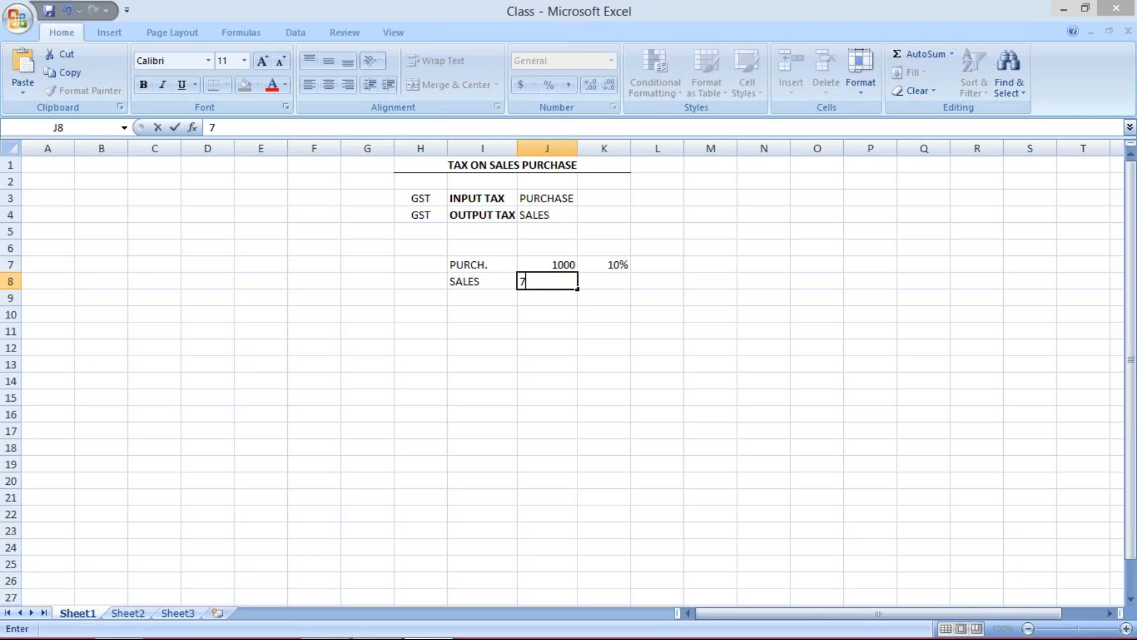
key(BackSpace)
text(1000)
click(621, 286)
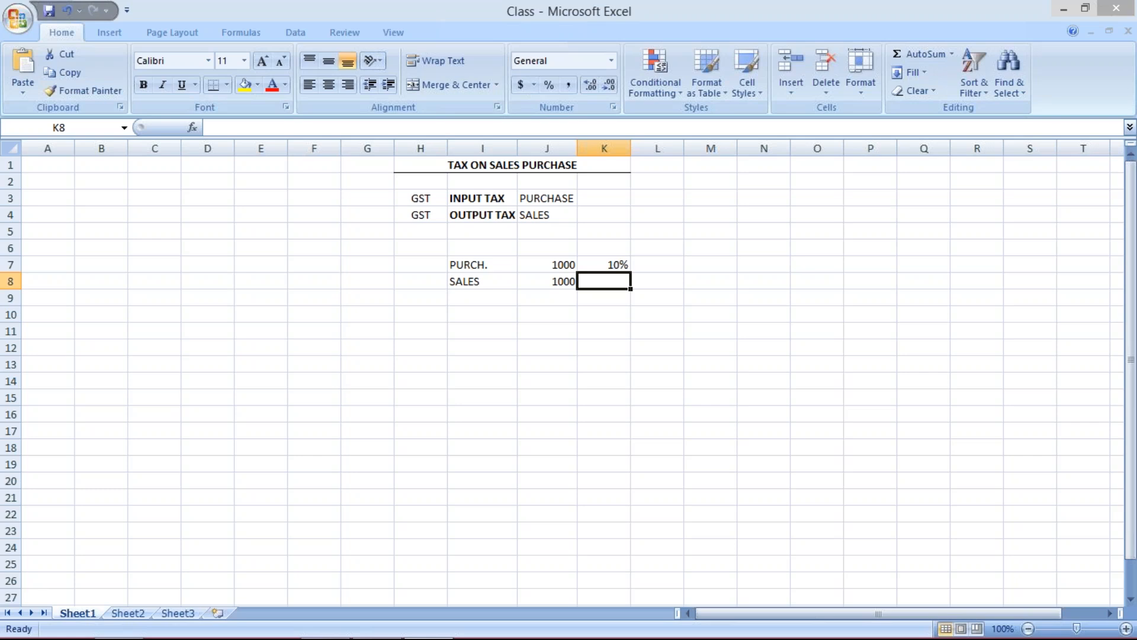
click(553, 281)
text(2000)
key(Return)
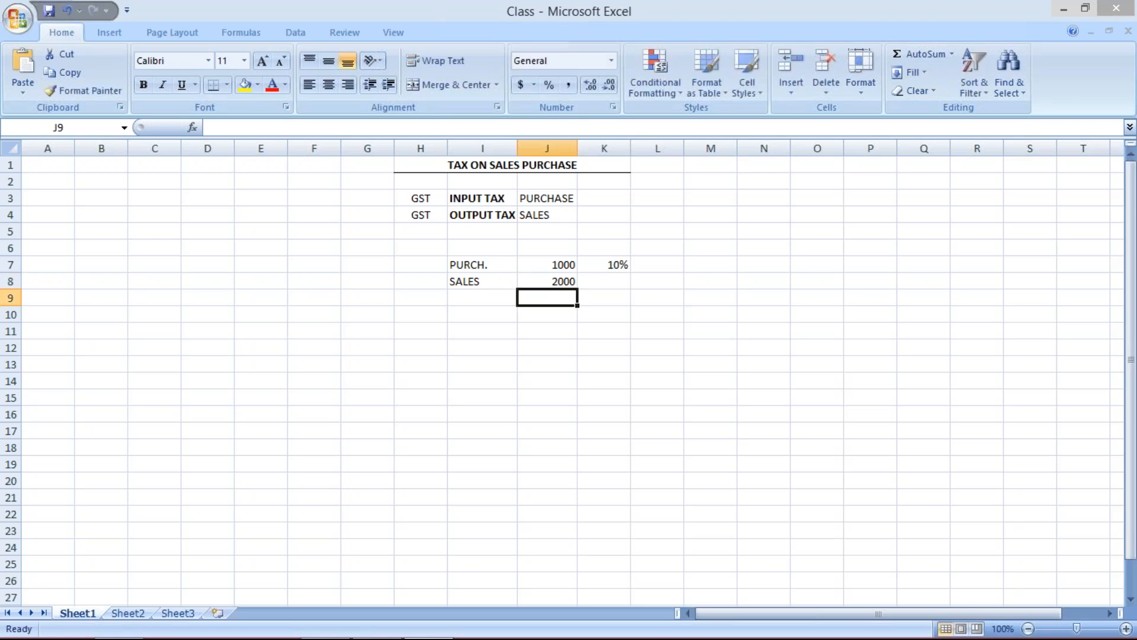
- Fill the 10% tax rate from K7 down into K8 for the sales row
click(605, 282)
text(10)
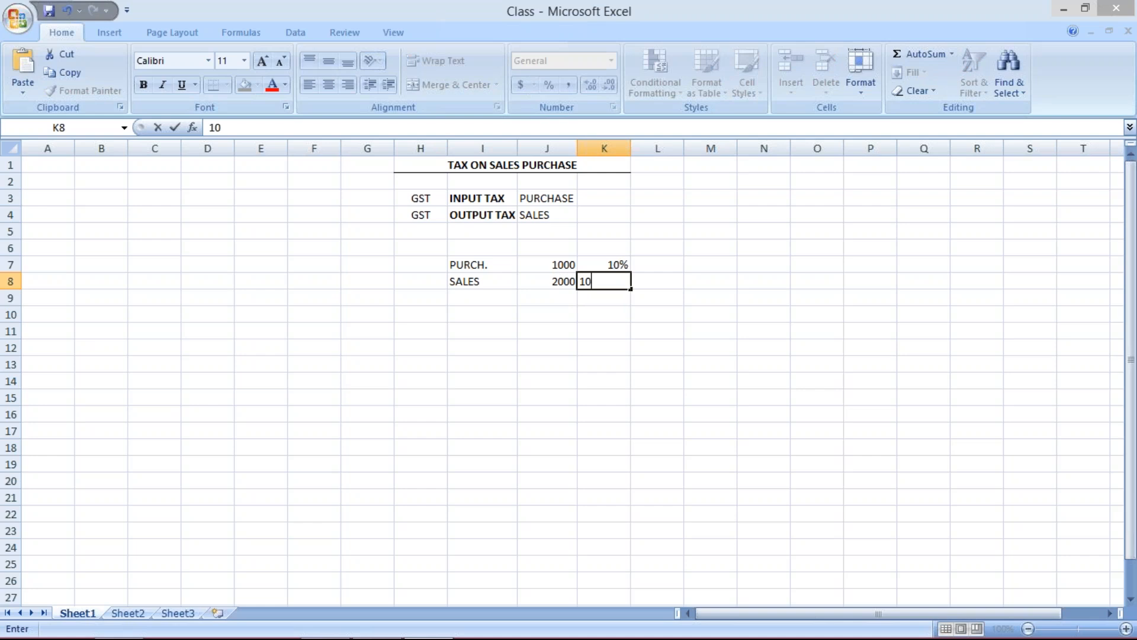
key(BackSpace)
key(BackSpace)
key(Return)
click(604, 281)
key(ctrl+d)
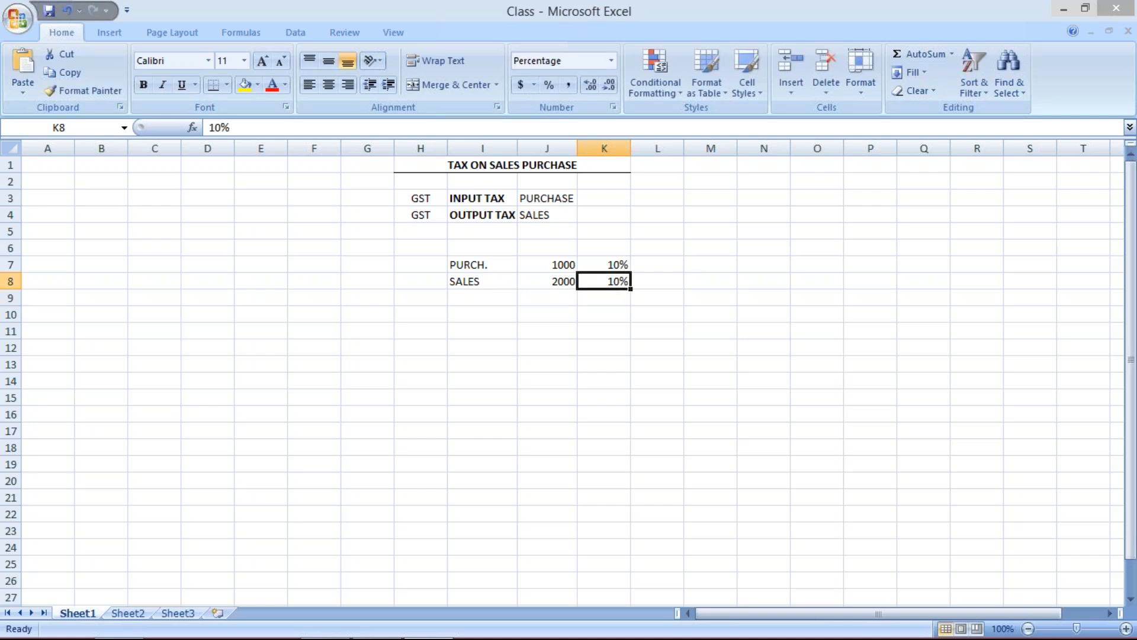
- Enter the tax amounts beside the rates, 100 in L7 for the purchase and 200 in L8 for the sale
click(658, 264)
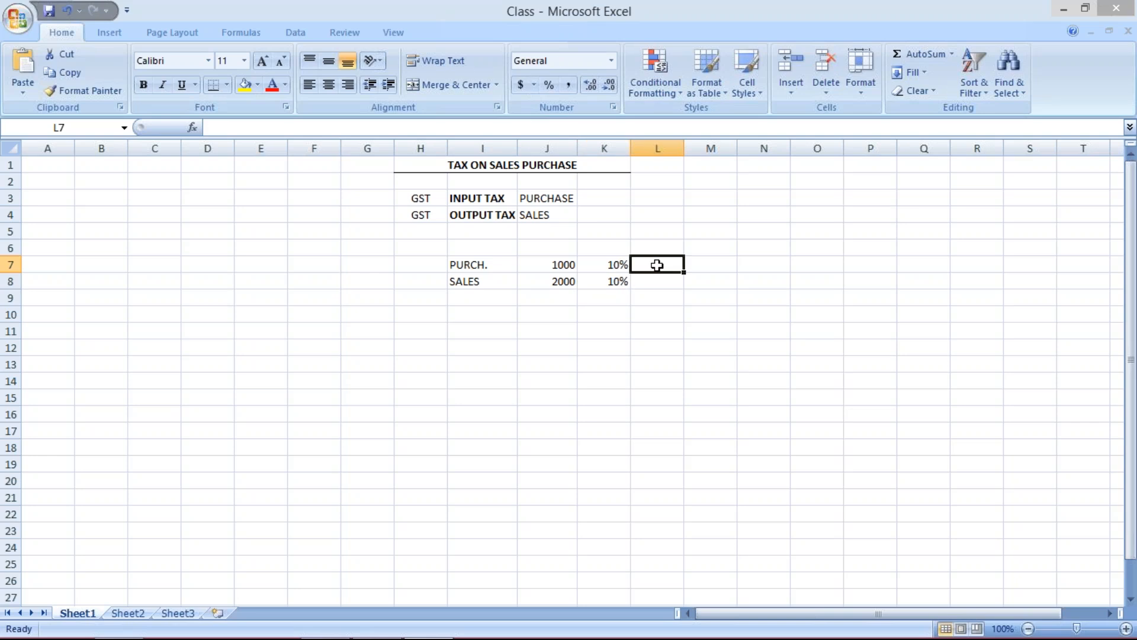
text(100)
key(Return)
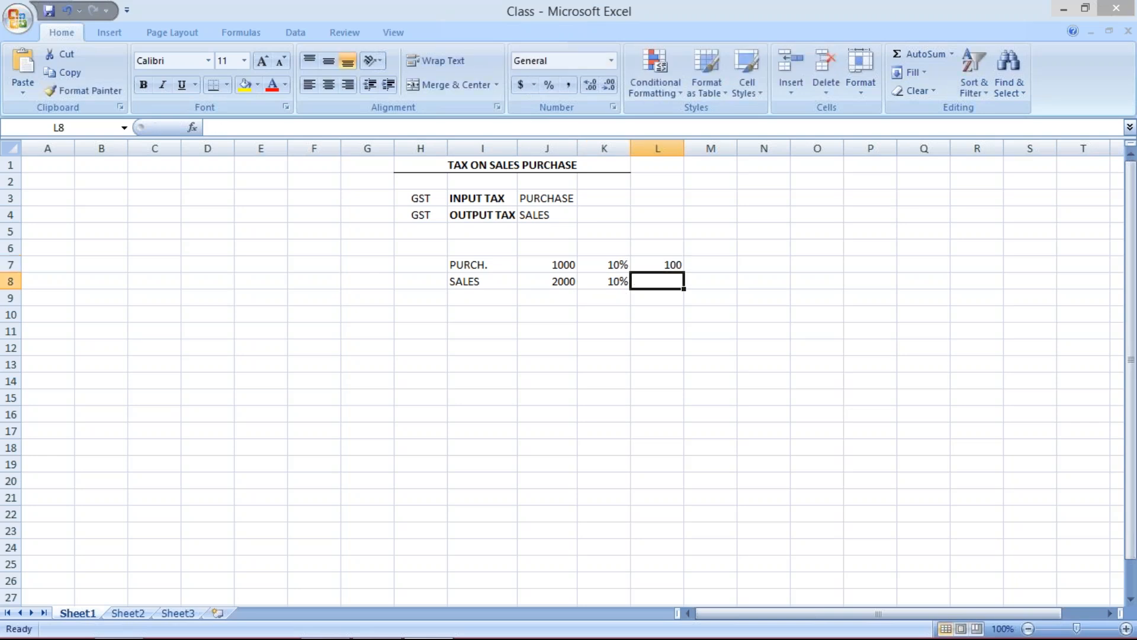
text(200)
key(Return)
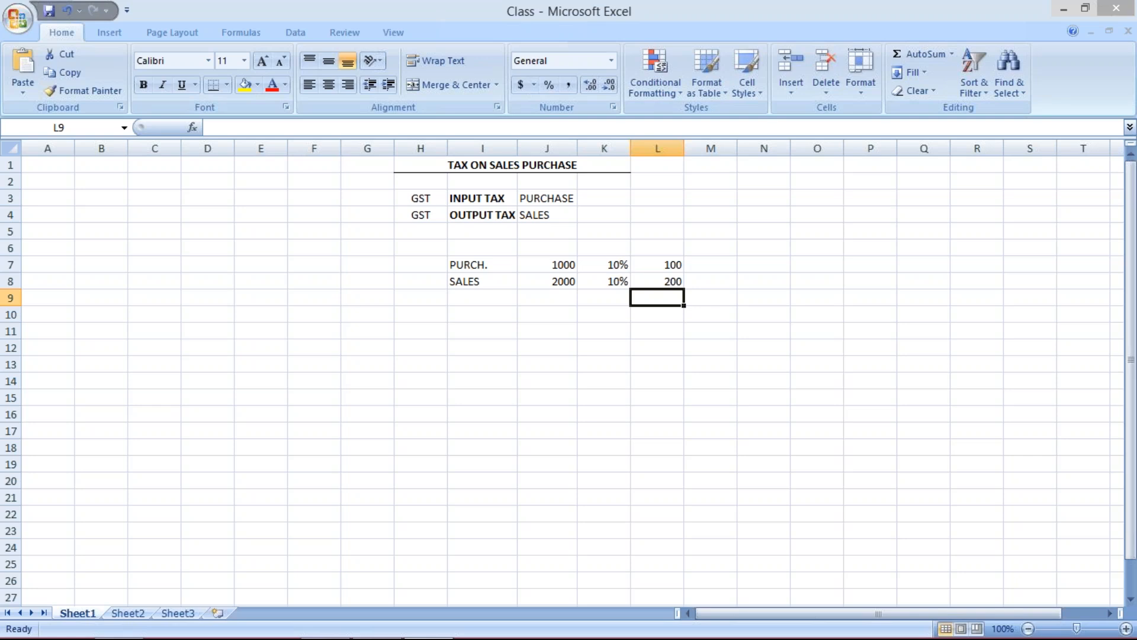
- Compare the purchase and sales tax amounts in L7:L8 with their base amounts in J7:J8
click(665, 281)
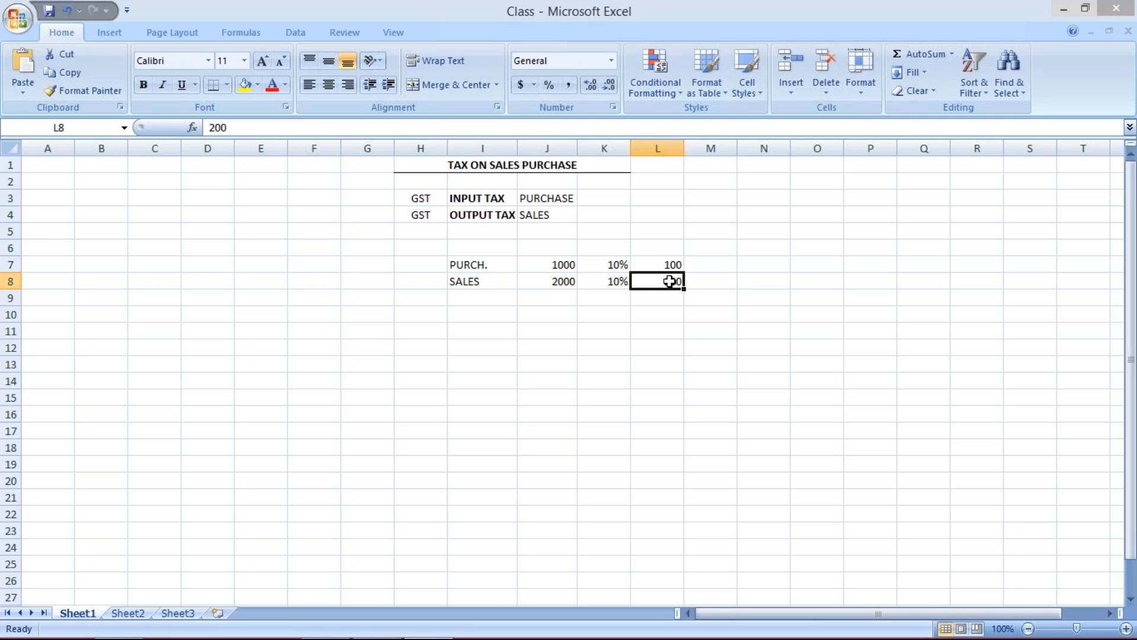
click(705, 286)
click(670, 281)
click(666, 263)
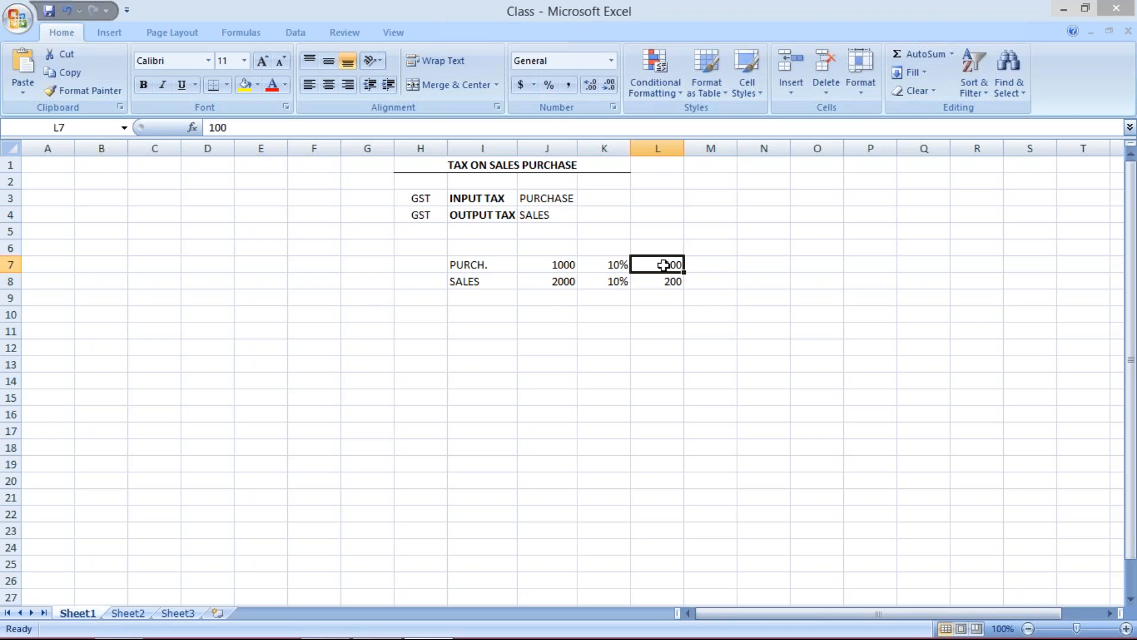
click(671, 287)
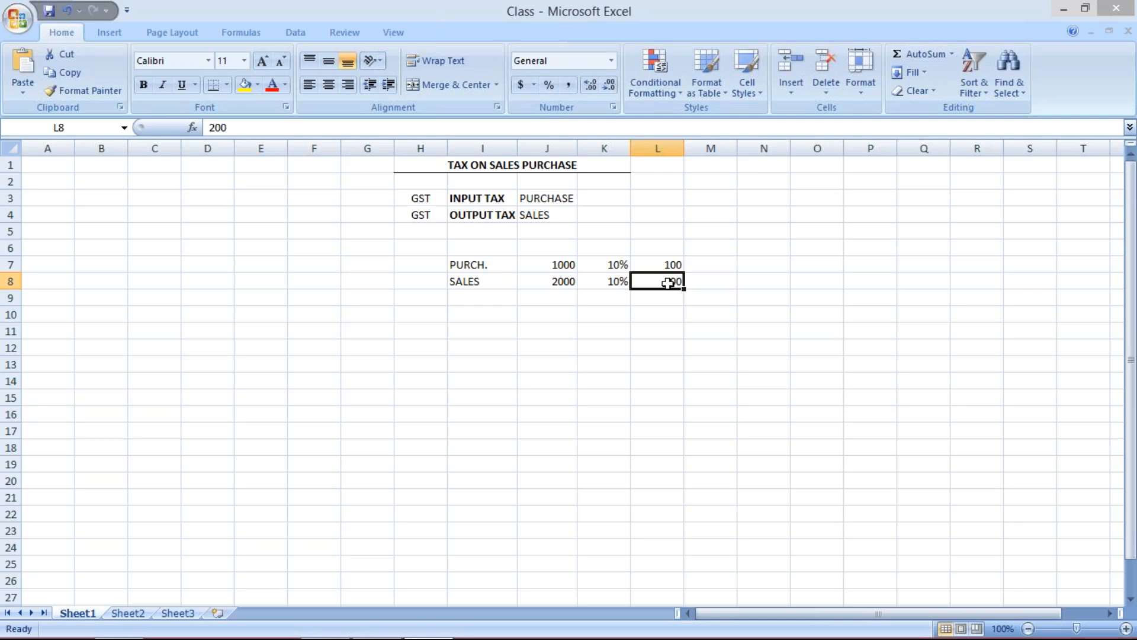
click(663, 265)
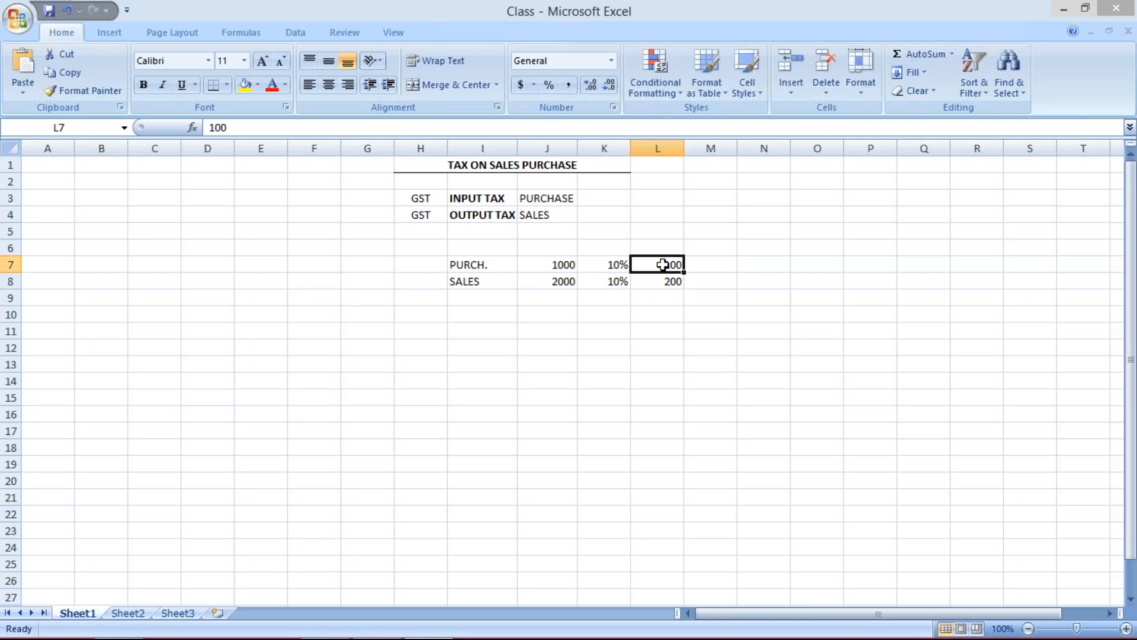
click(497, 257)
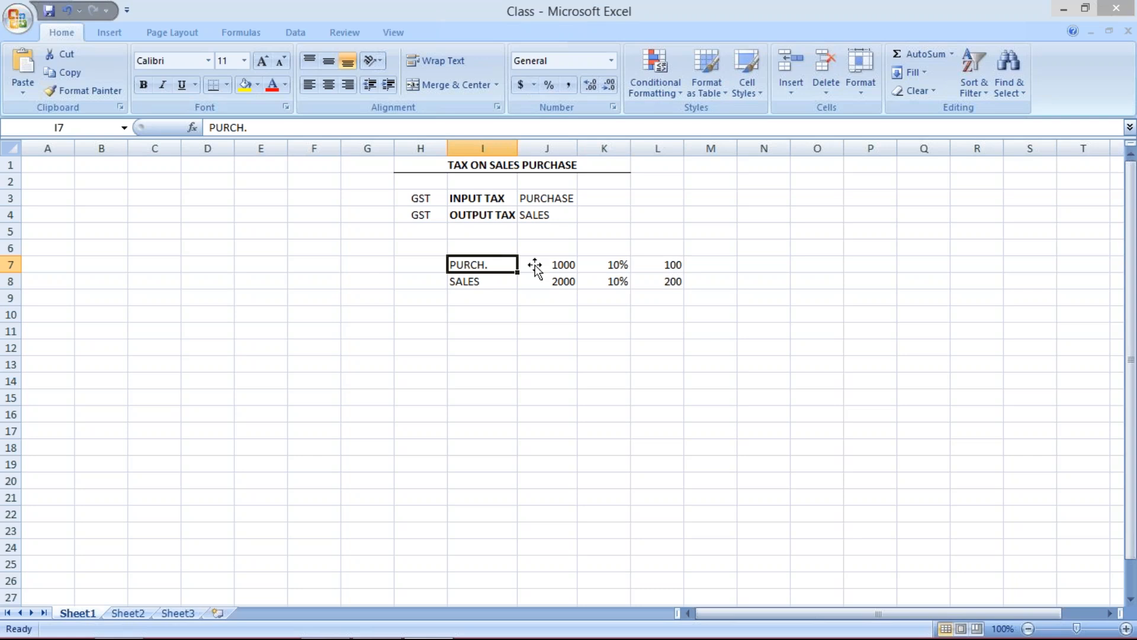
click(654, 279)
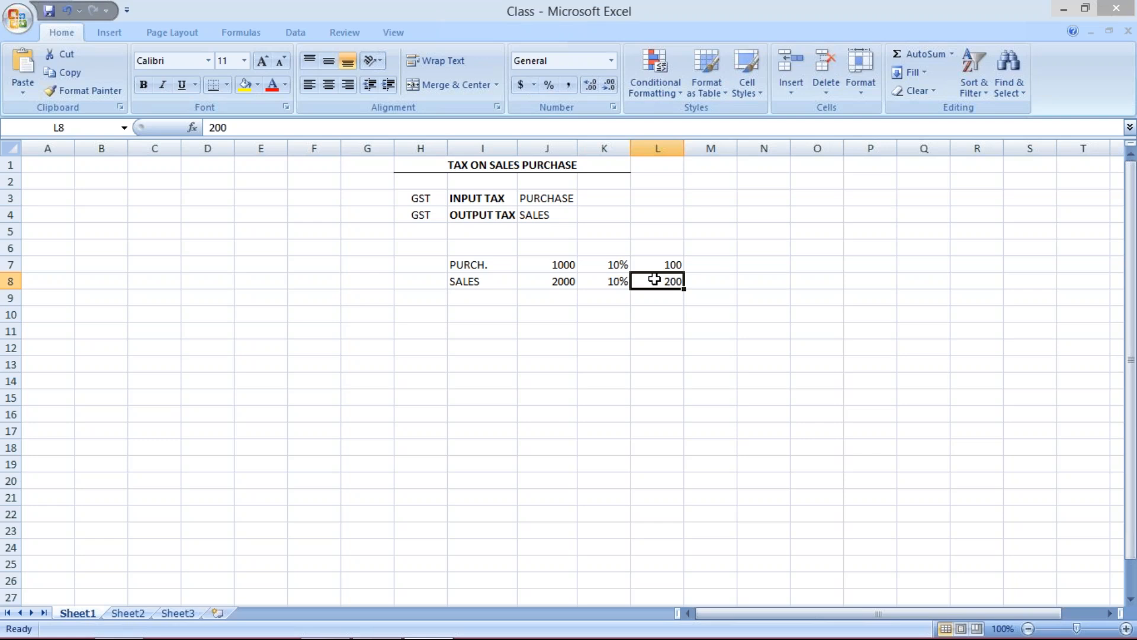
click(671, 267)
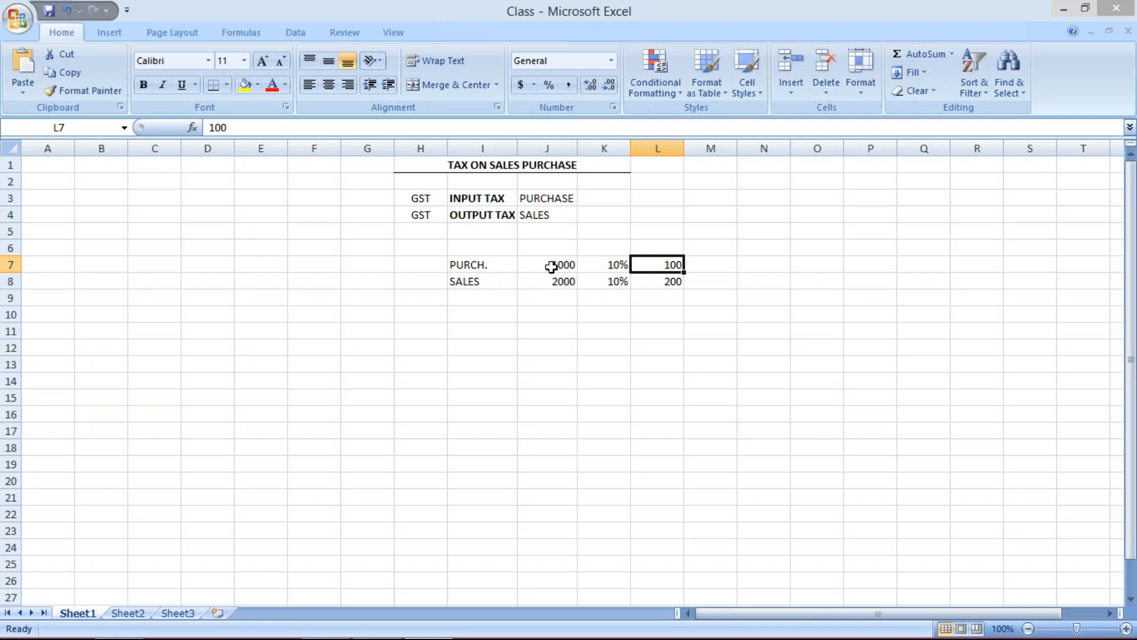
click(551, 266)
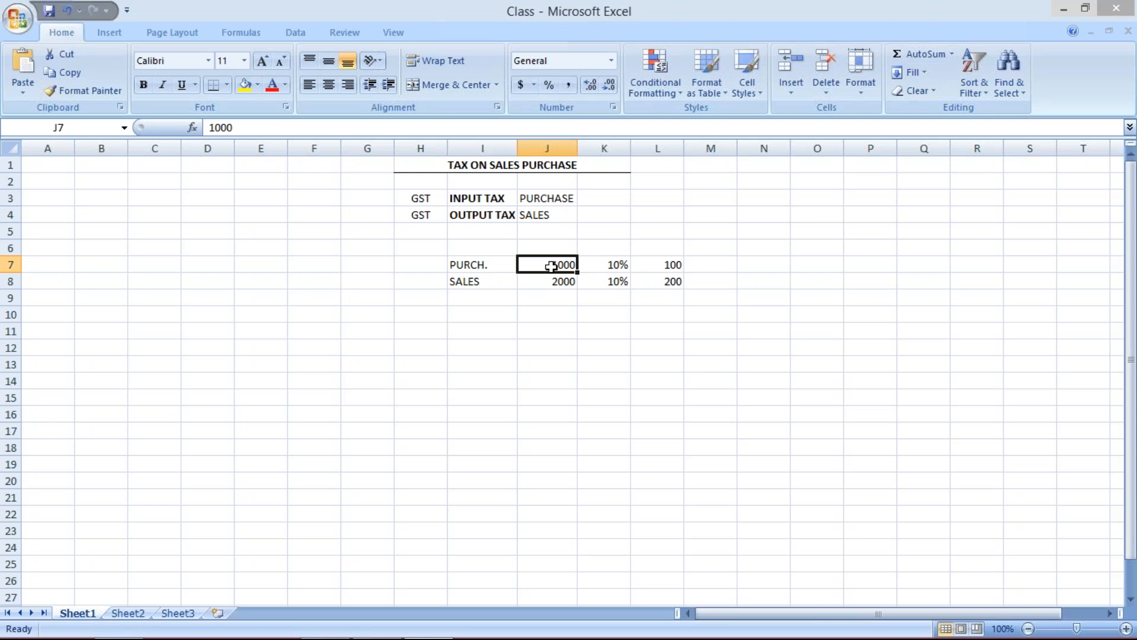
click(553, 282)
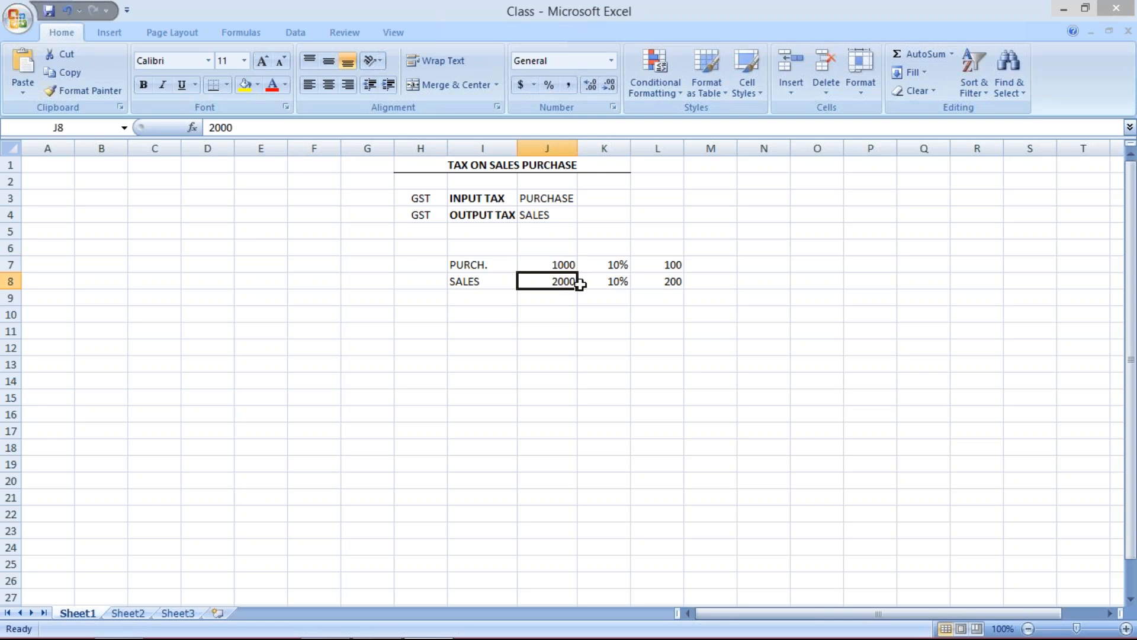
click(660, 284)
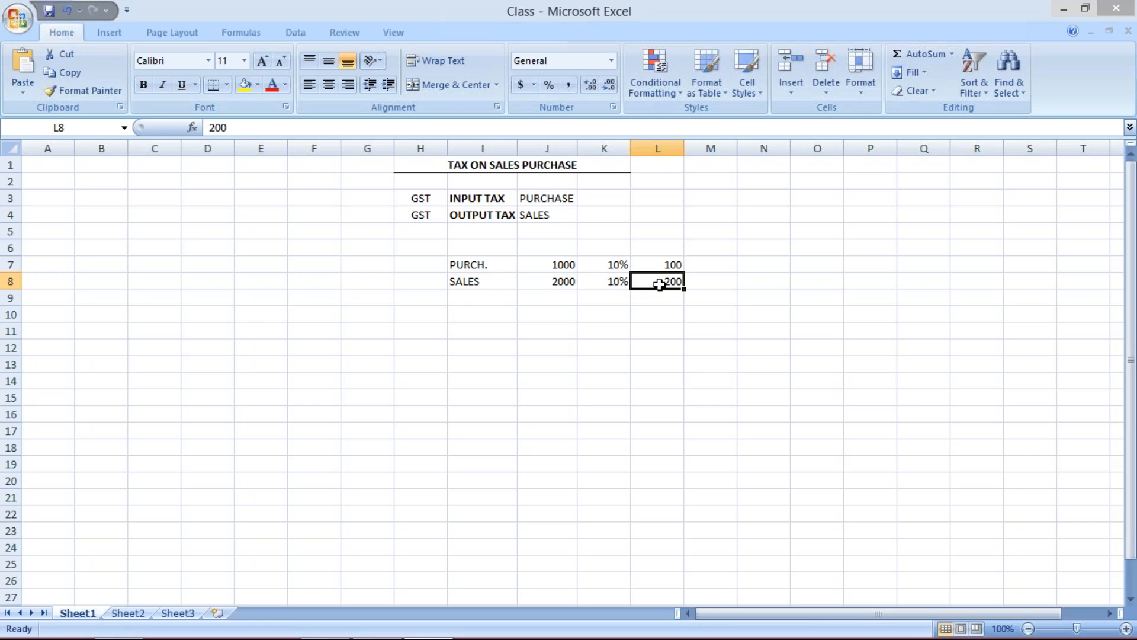
click(660, 263)
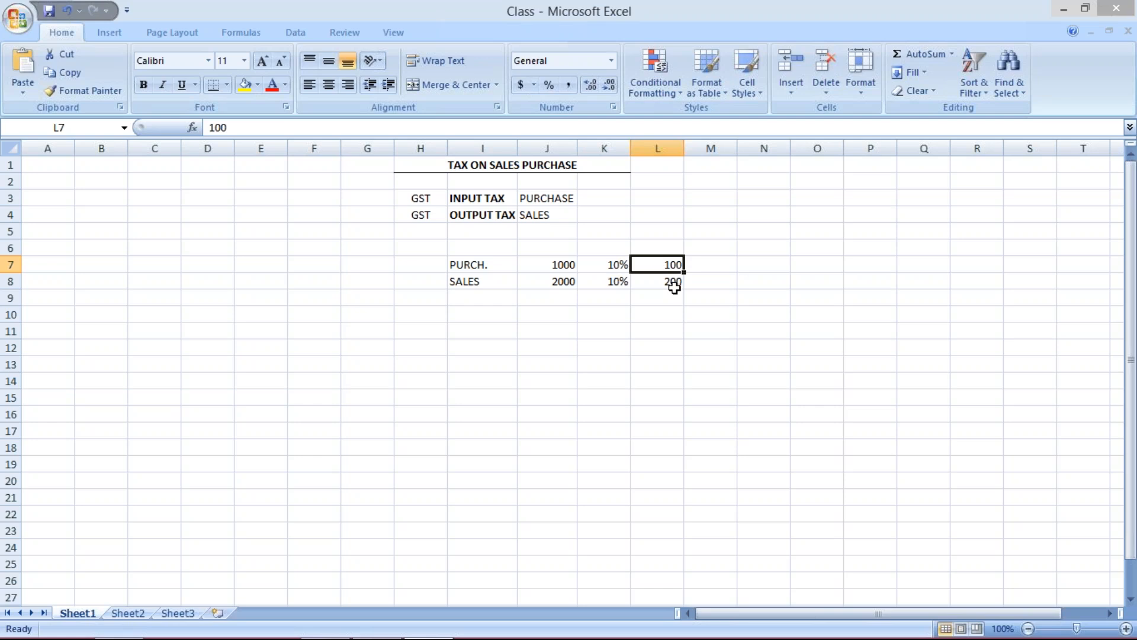
click(660, 282)
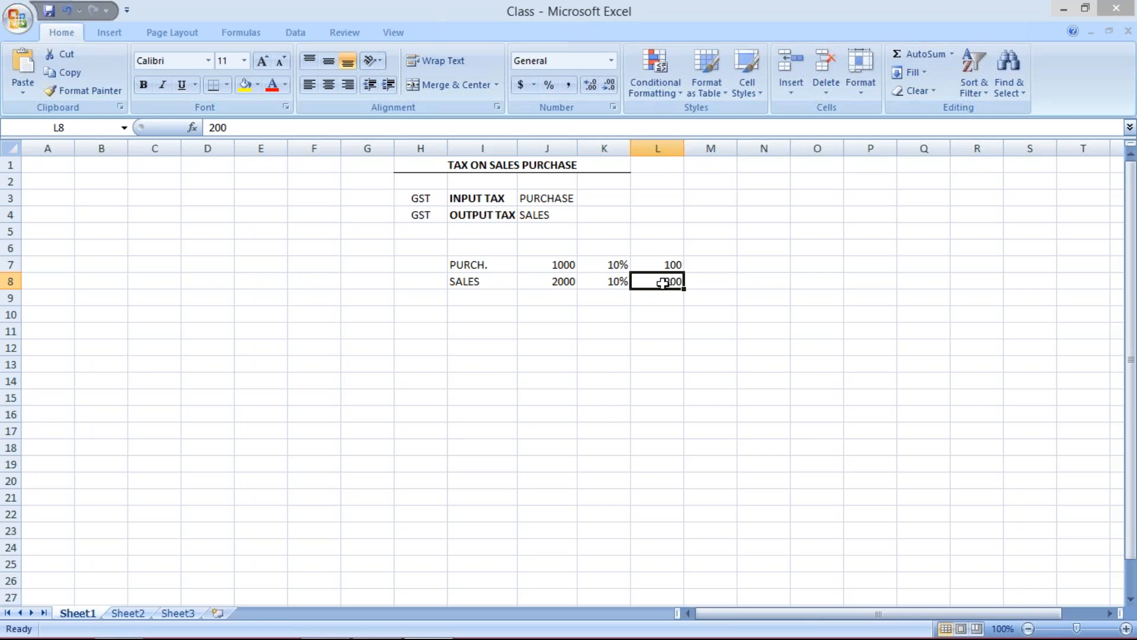
- Classify the tax amounts by entering ASSET in M7 for the purchase row and LIAB. in M8 for the sales row
click(703, 264)
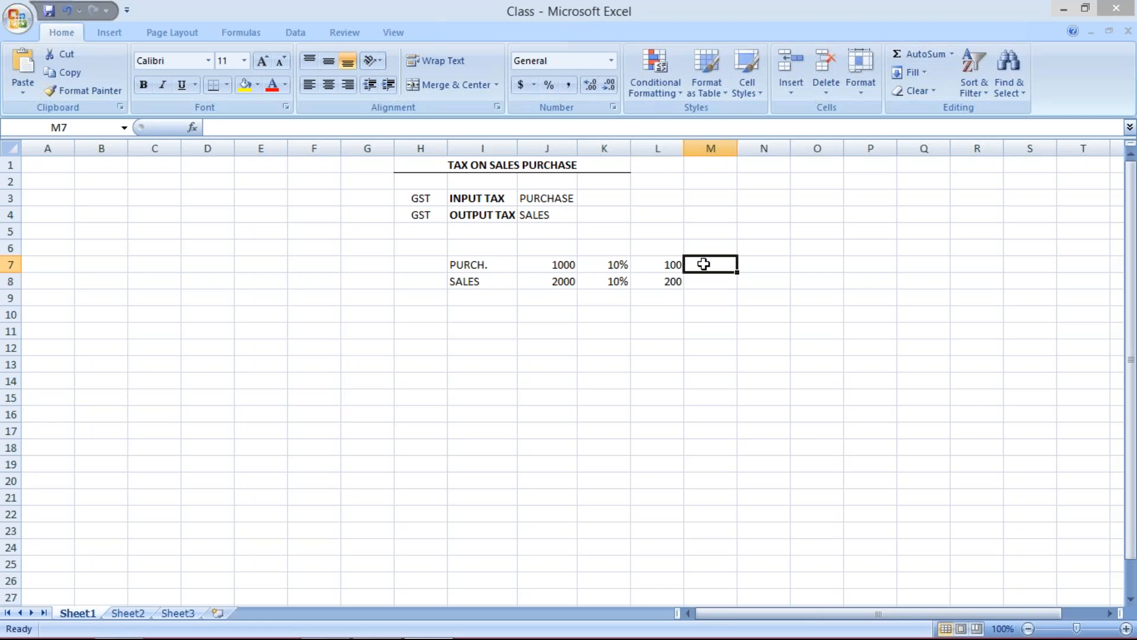
text(ASSET)
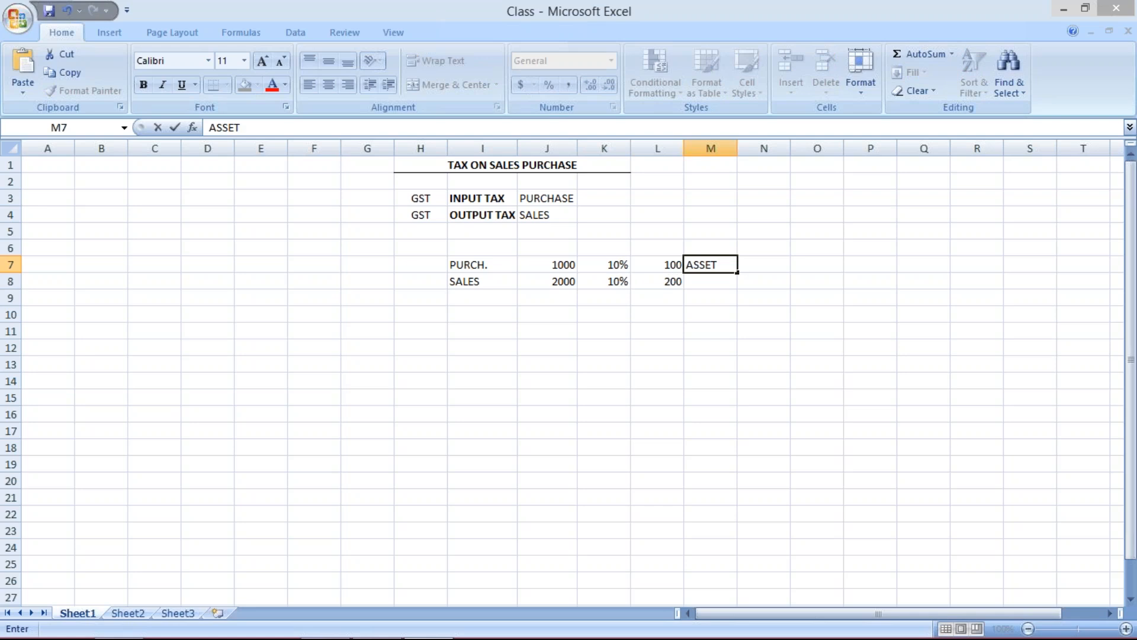
key(Return)
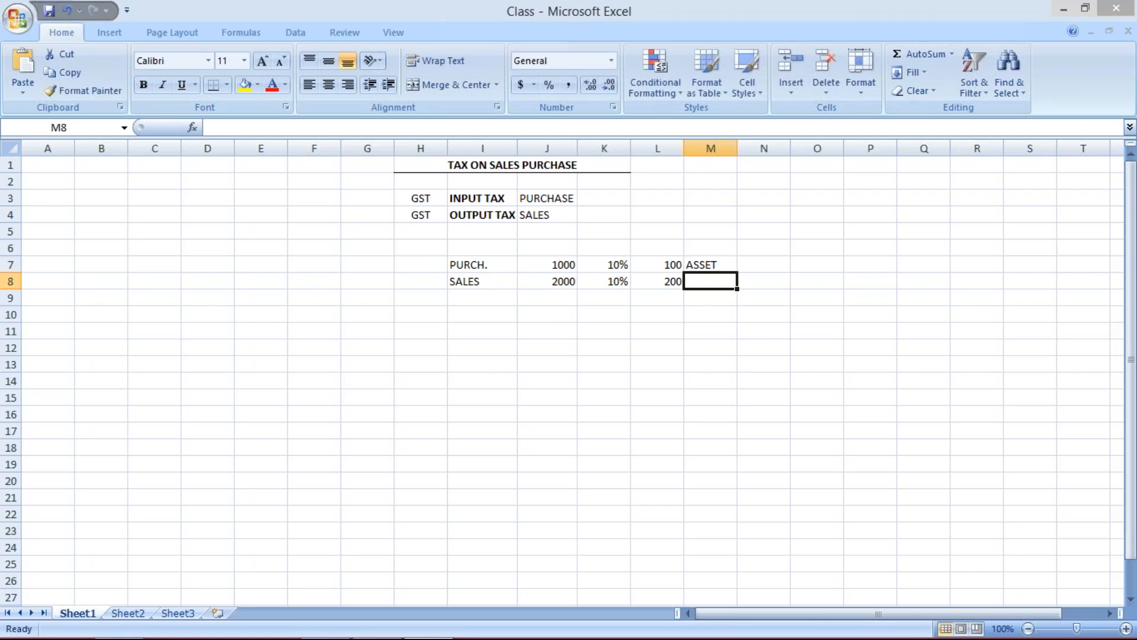
text(LIA)
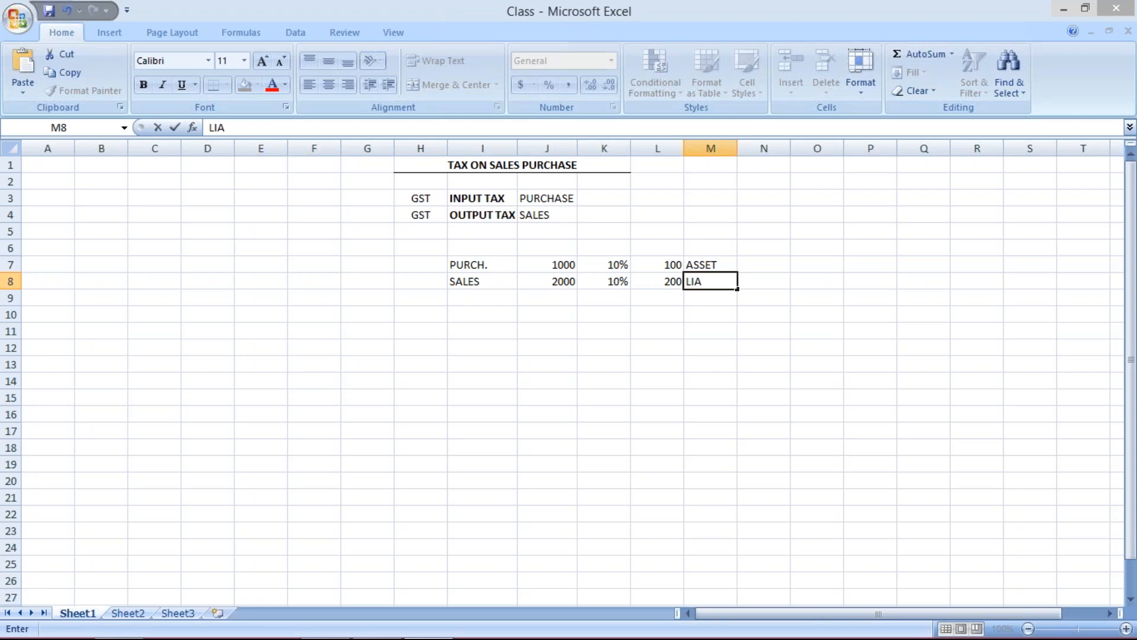
text(B.)
key(Return)
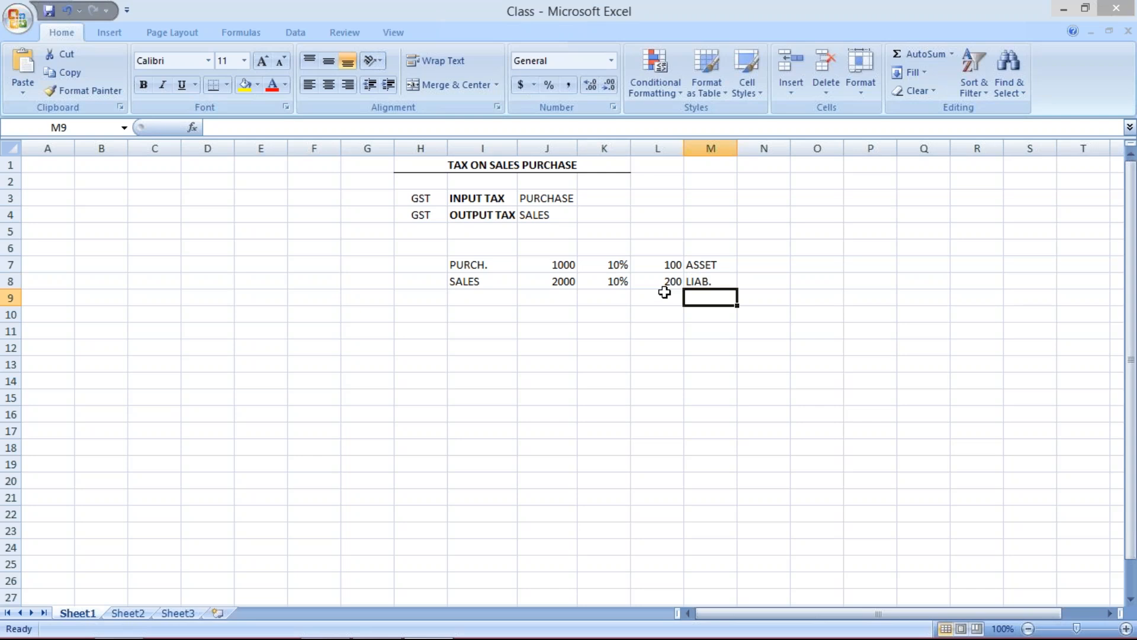
click(654, 262)
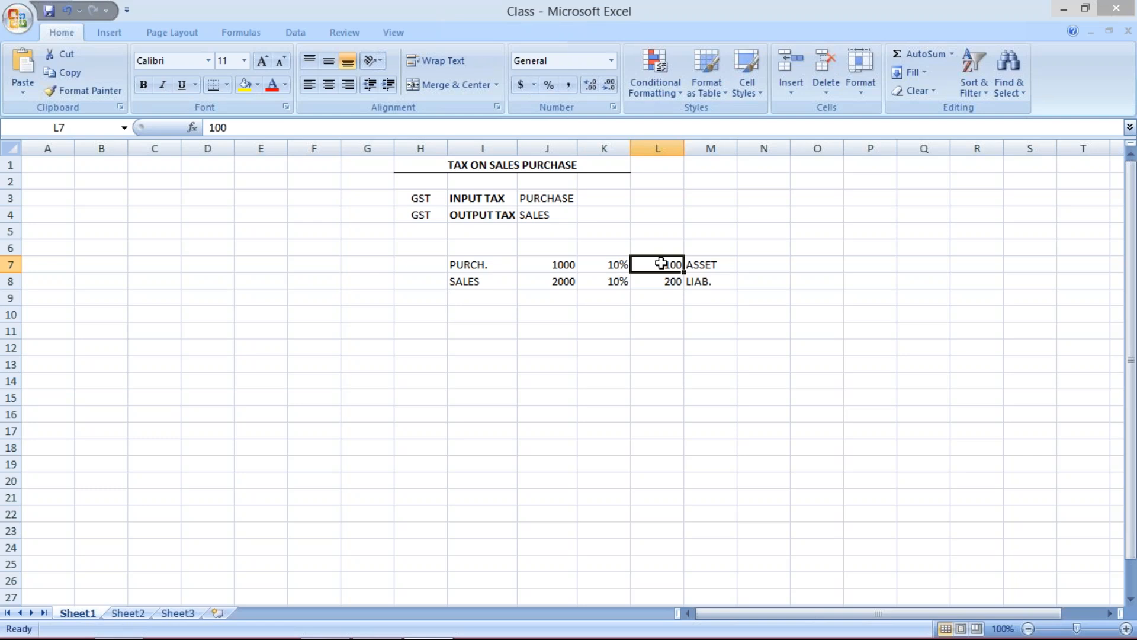
click(665, 282)
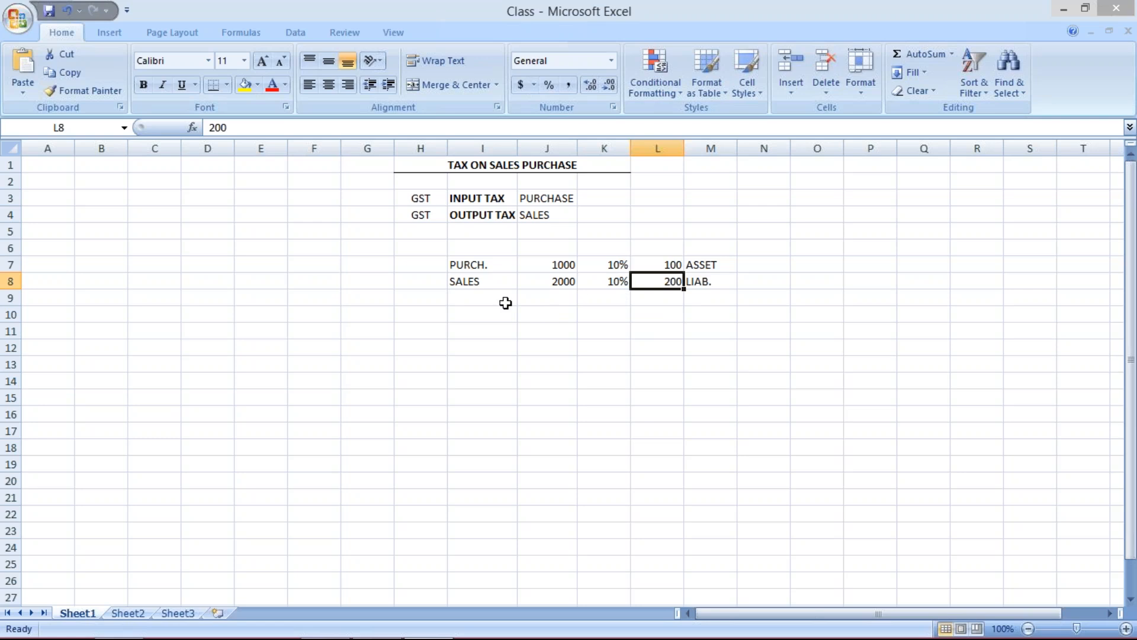
- Enter the example sales base amount 1000 in J10, below the purchase and sales rows
click(530, 316)
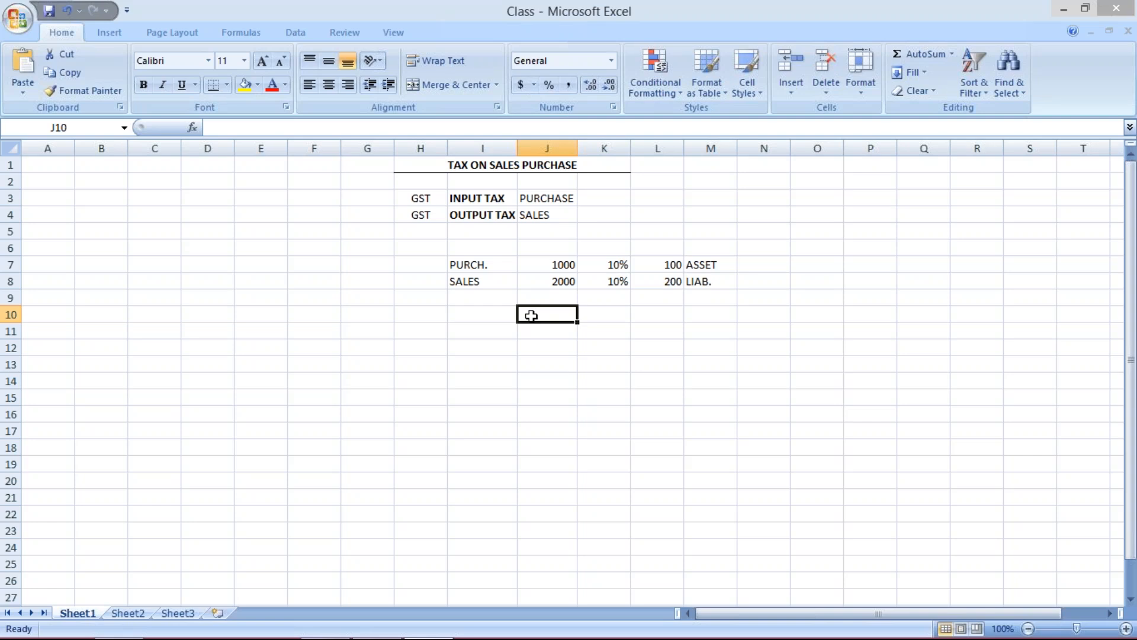
text(1000)
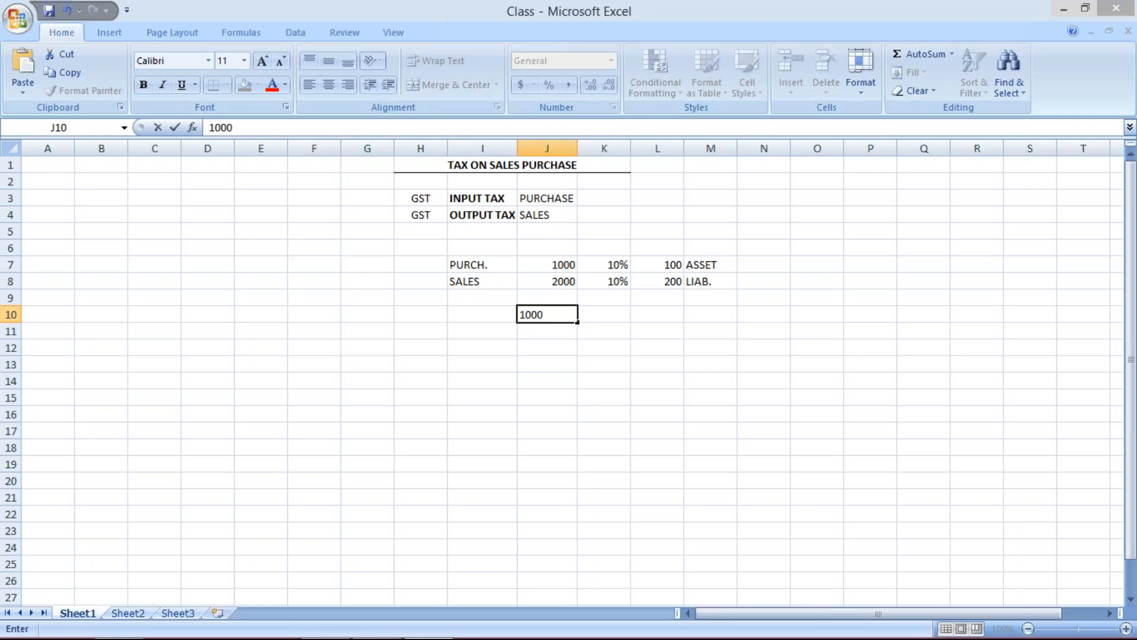
key(Return)
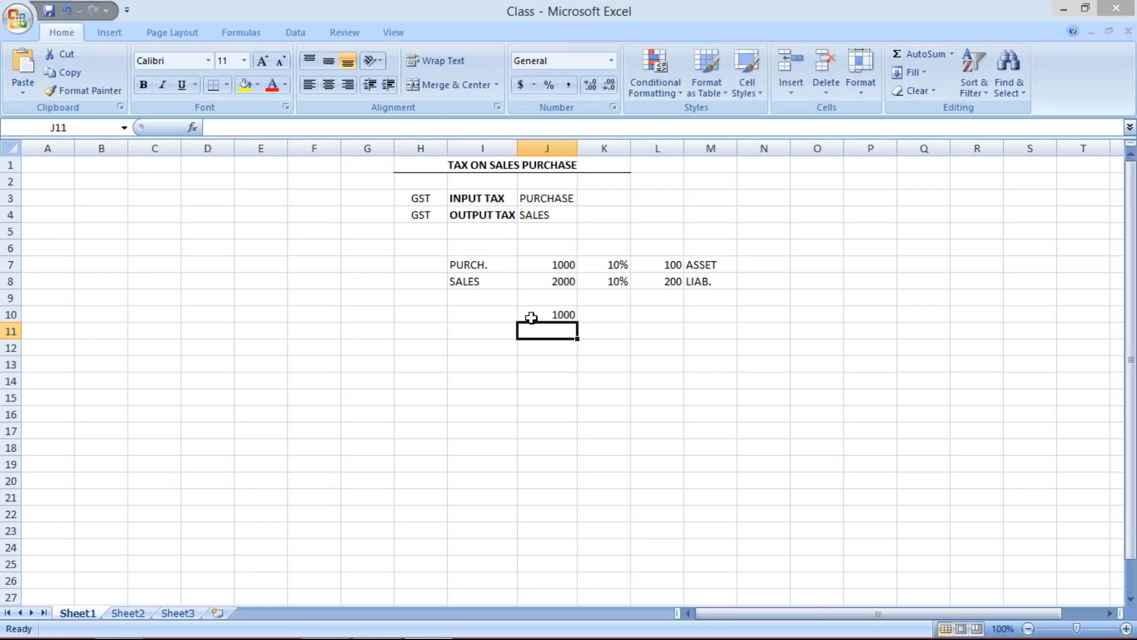
click(494, 315)
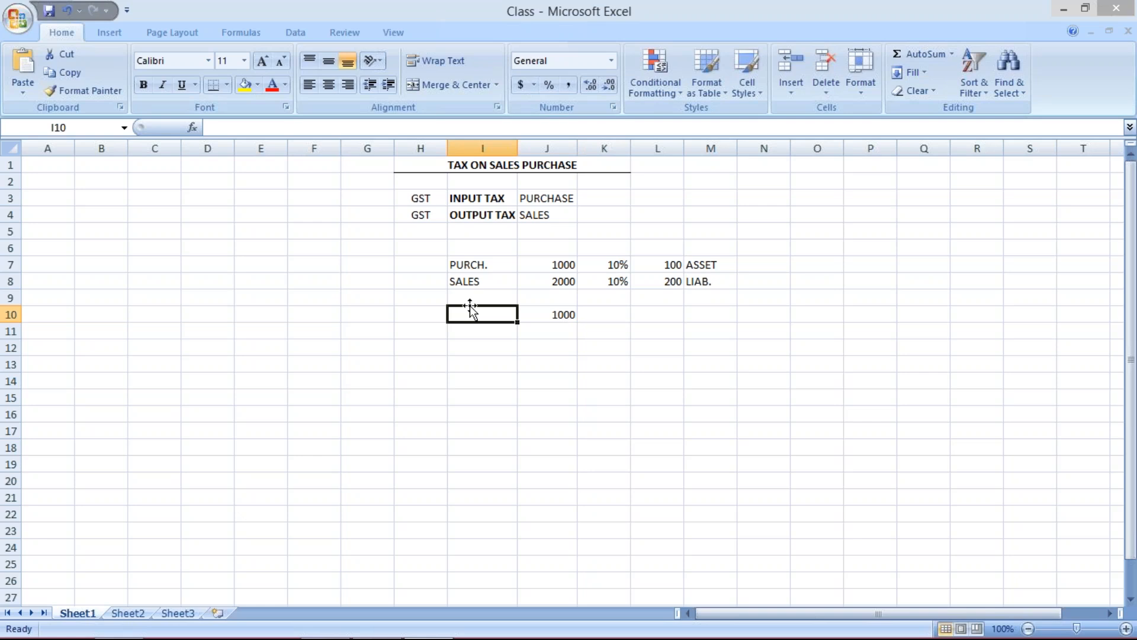
click(561, 337)
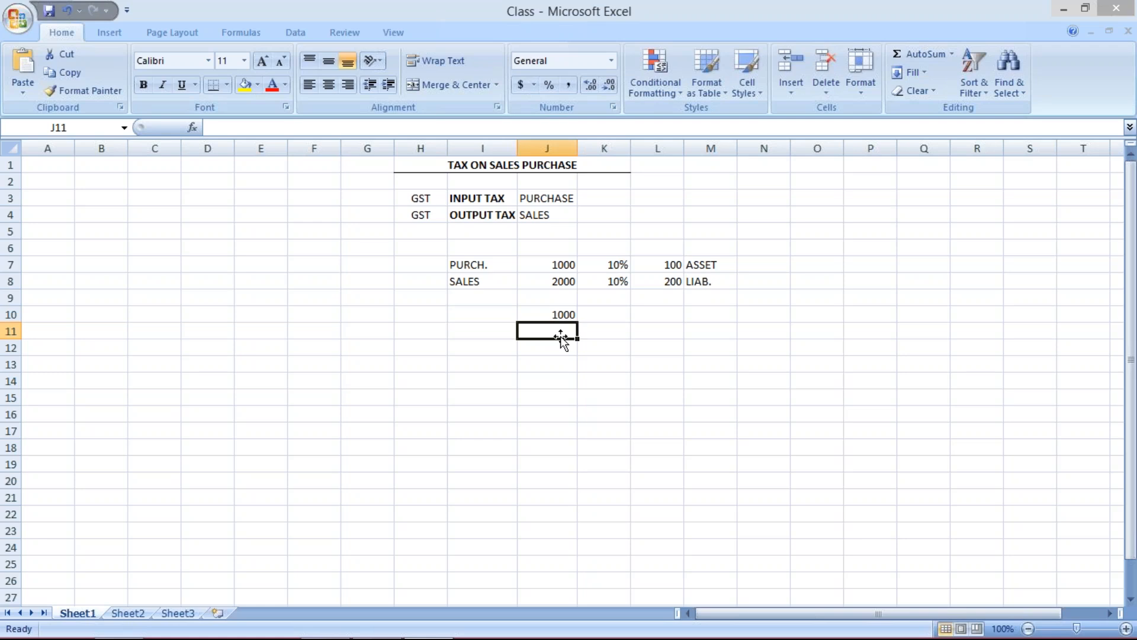
click(559, 313)
- Merge and center I9:J9 above the 1000 amount and enter the heading SALES in it
drag(505, 296, 562, 296)
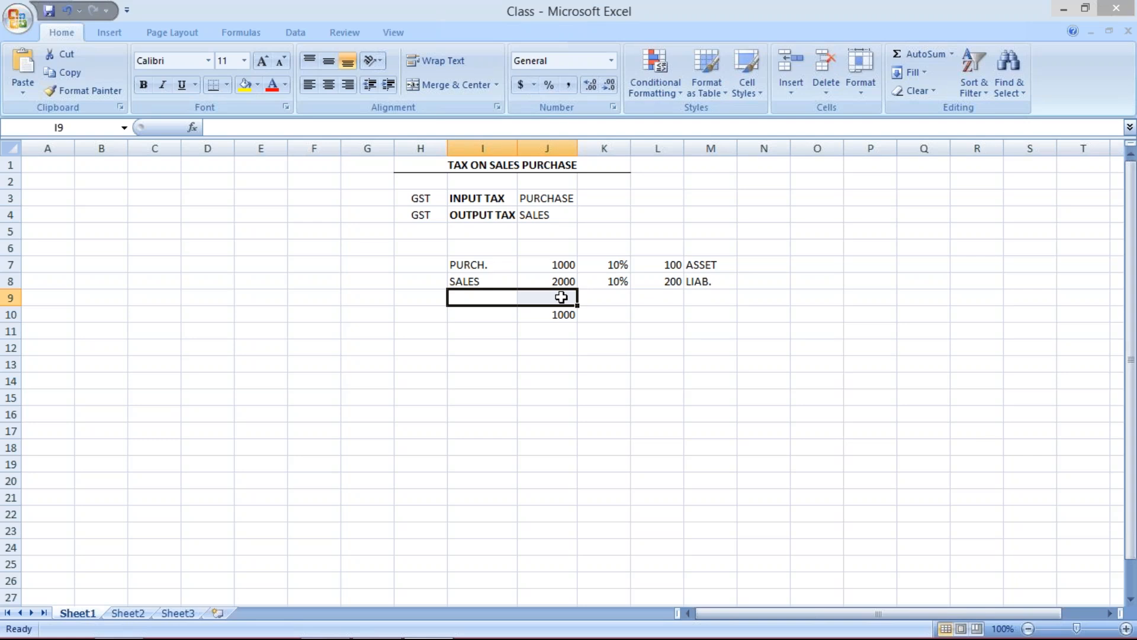
click(451, 85)
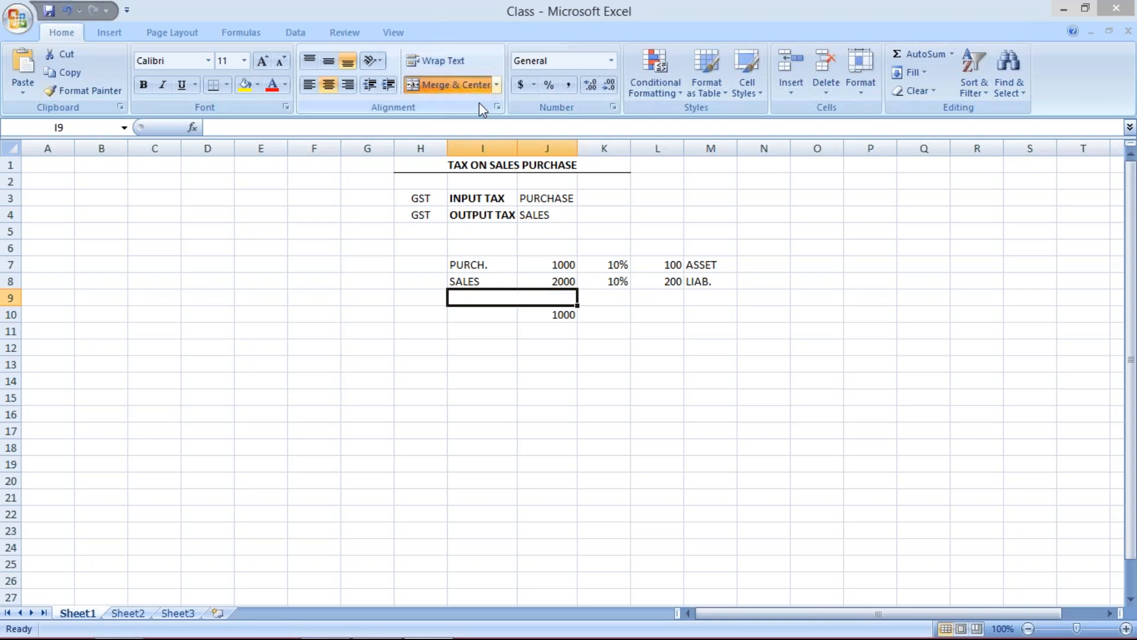
text(SA)
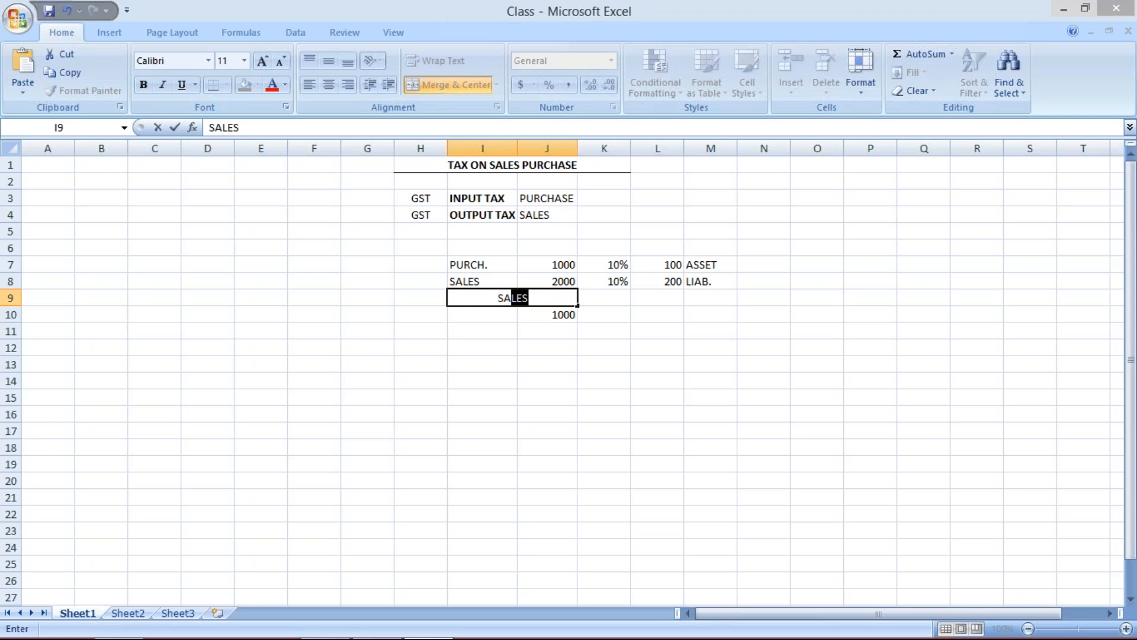
text(;)
key(BackSpace)
text(LE)
key(Return)
- Make the merged SALES heading in I9 bold with a line along its bottom edge
click(493, 265)
drag(494, 265, 699, 264)
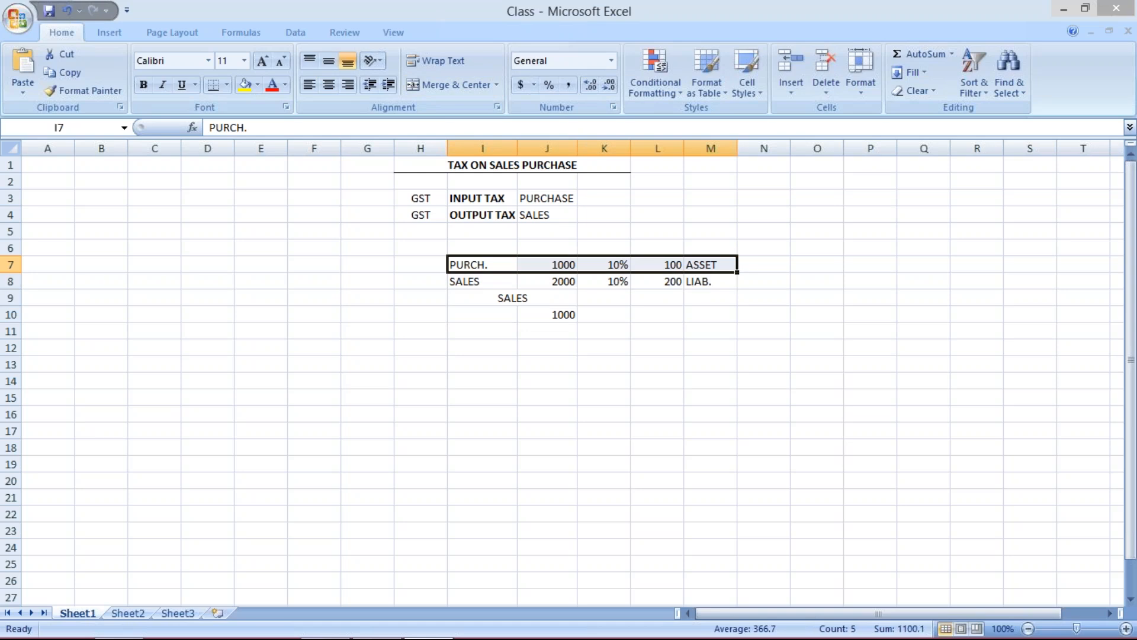
click(485, 299)
key(ctrl+b)
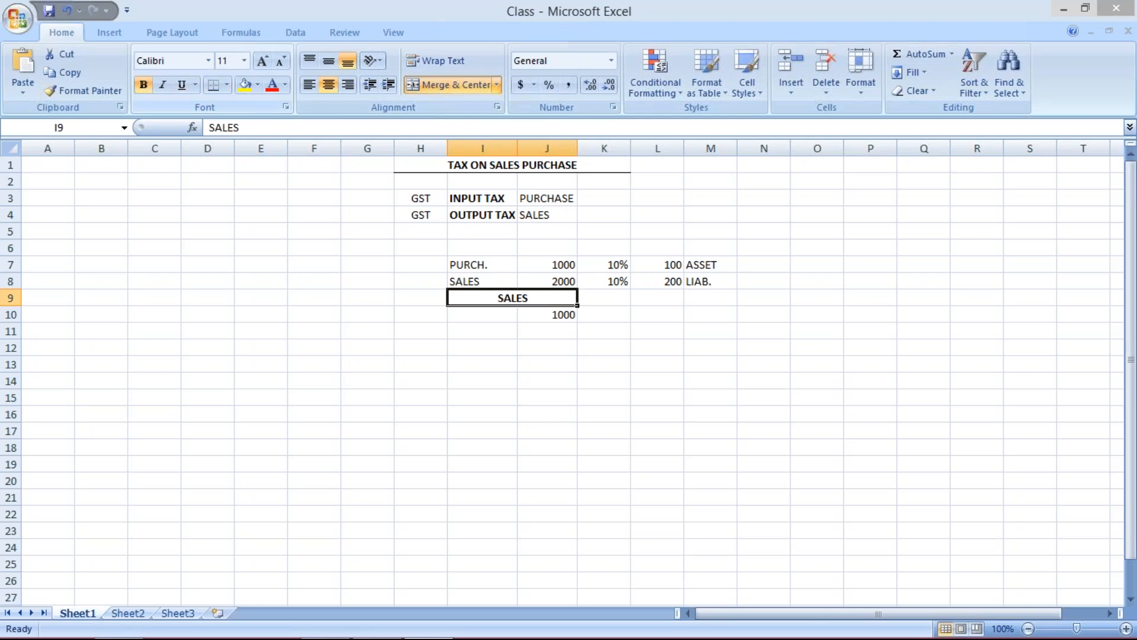
click(527, 330)
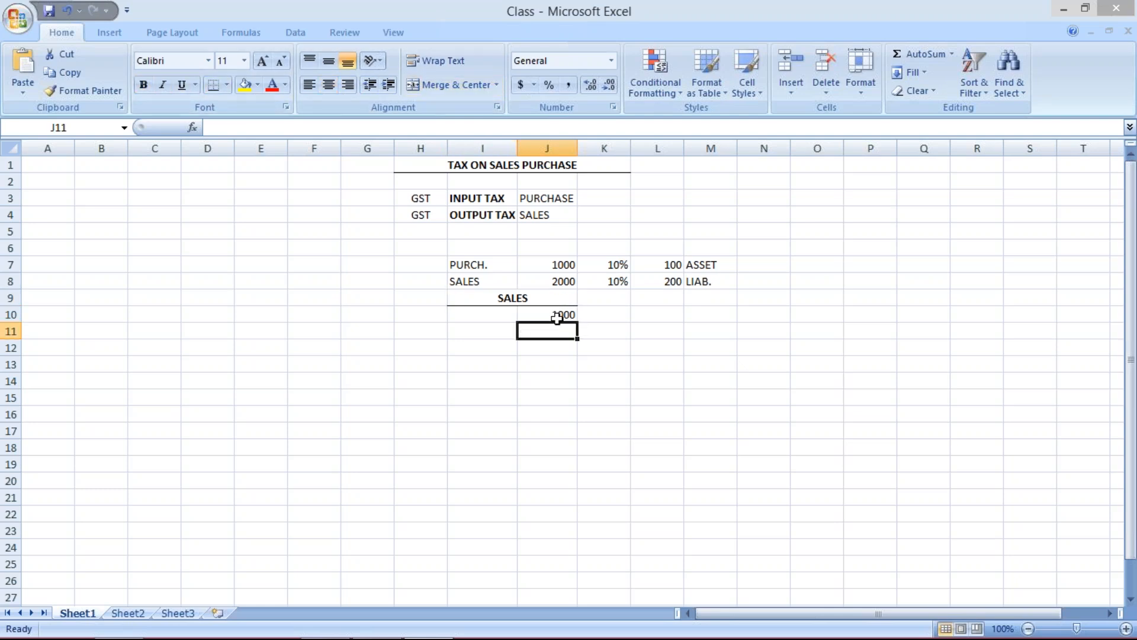
- Enter the tax amount 100 in J11, directly beneath the 1000 sales amount
click(557, 319)
key(F2)
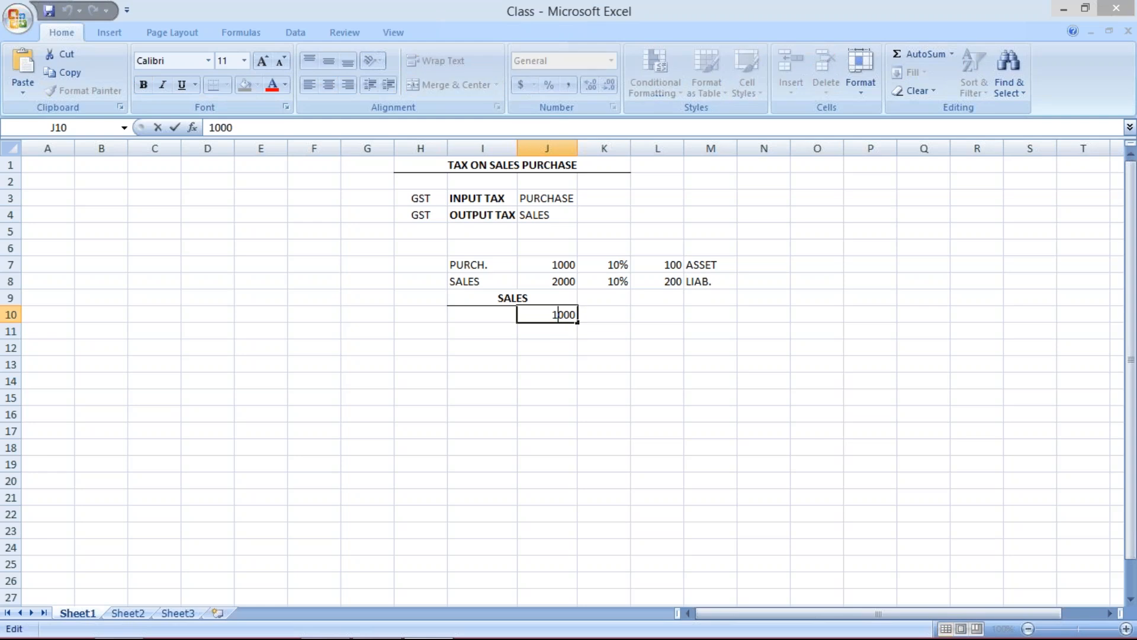
key(Return)
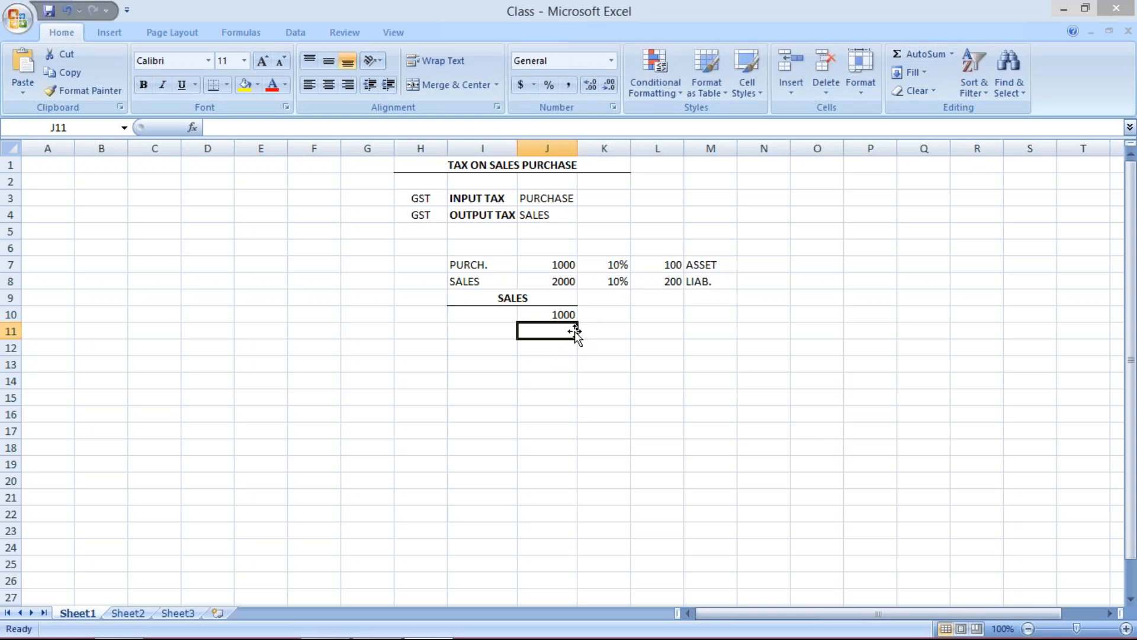
text(100)
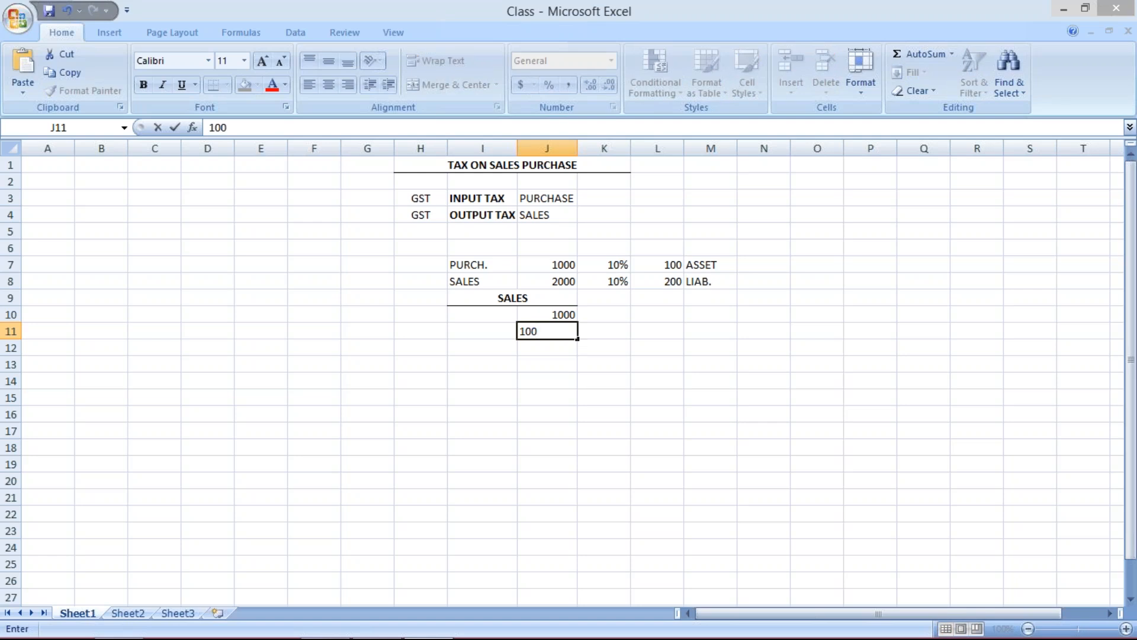
key(Return)
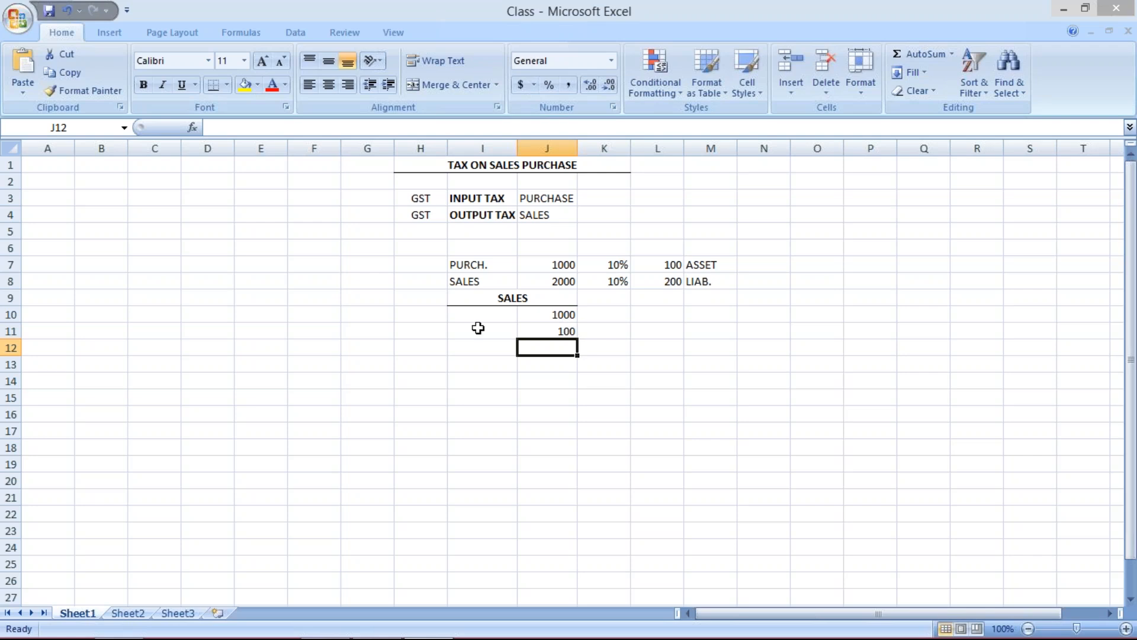
- Compare the sales amount in J10 with the tax amount below it in J11
click(501, 318)
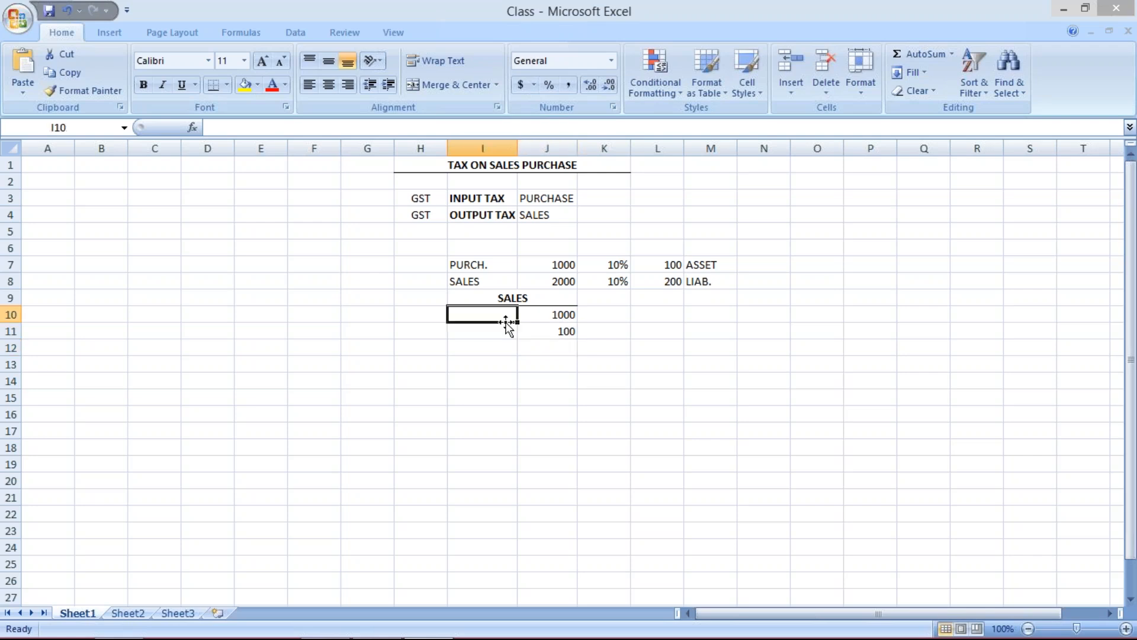
click(554, 333)
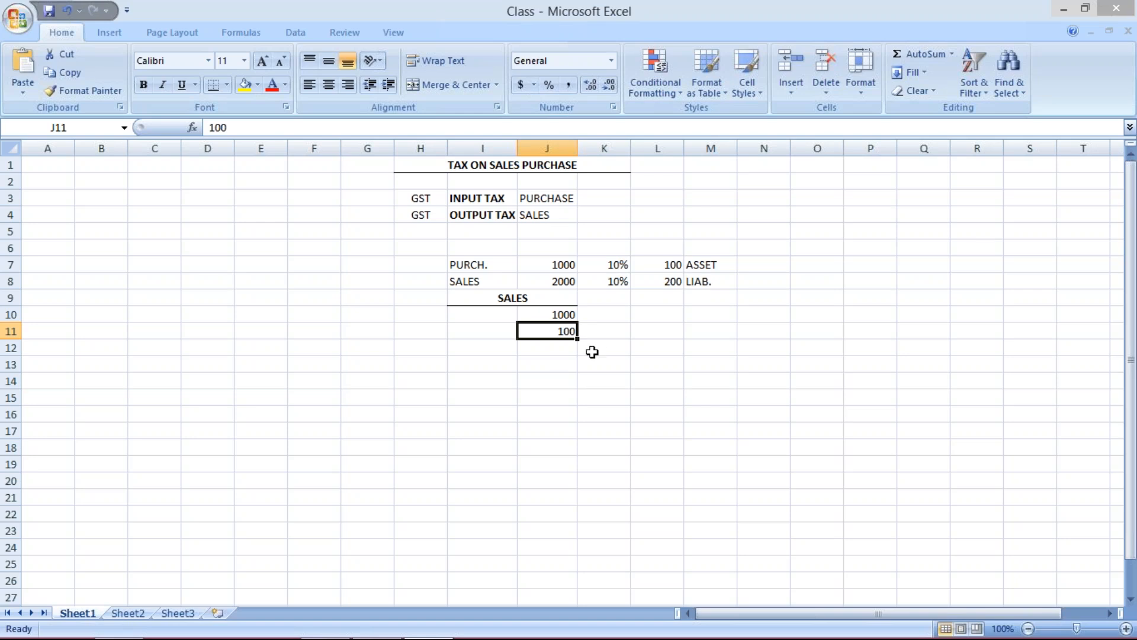
click(548, 312)
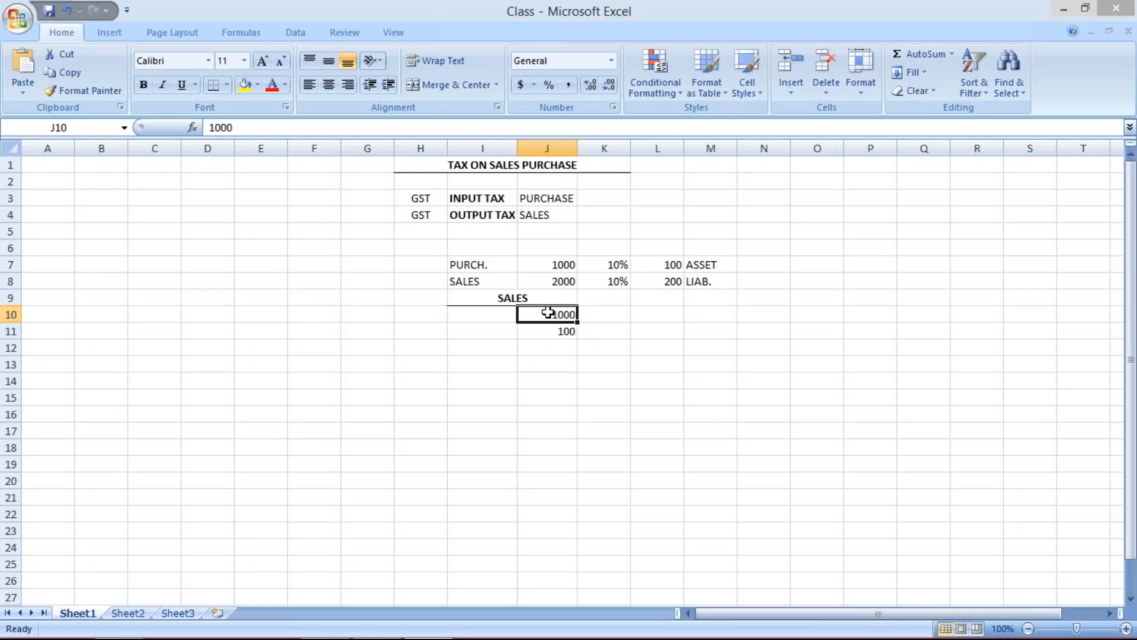
key(Down)
click(550, 314)
click(489, 312)
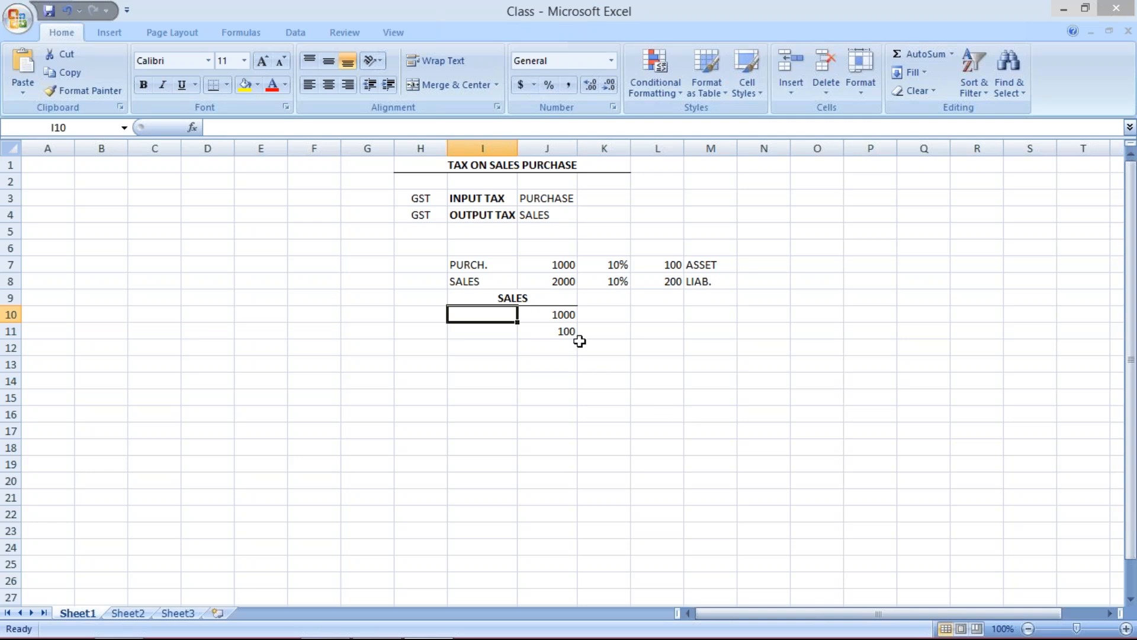
click(566, 337)
click(556, 318)
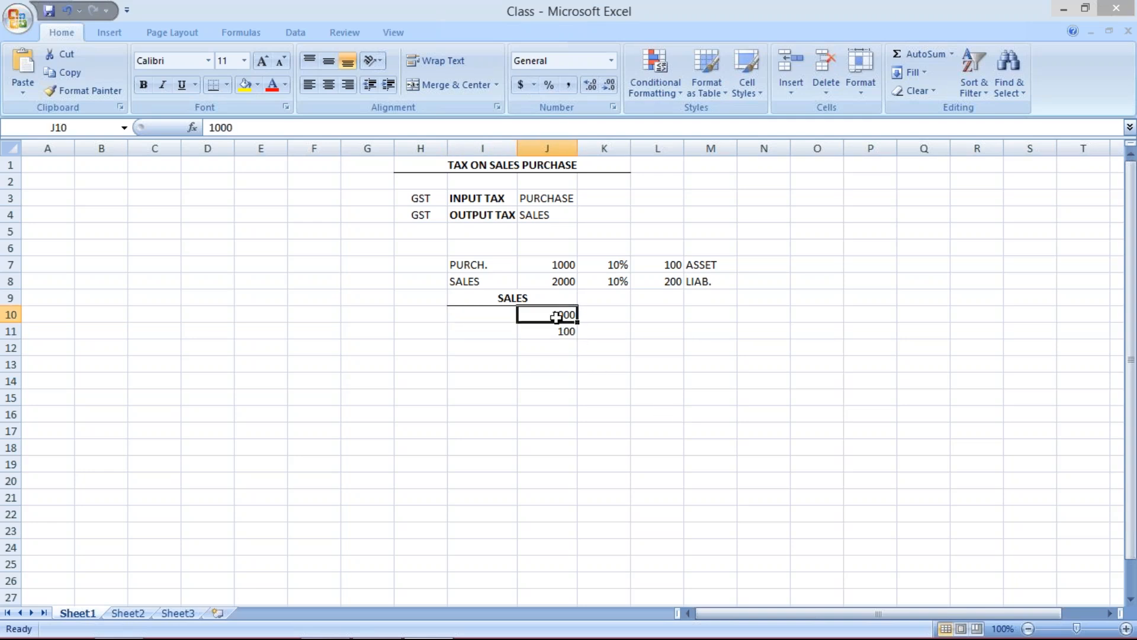
- Label the 1000 sales amount by entering BASE A in I10
click(491, 316)
text(BASE)
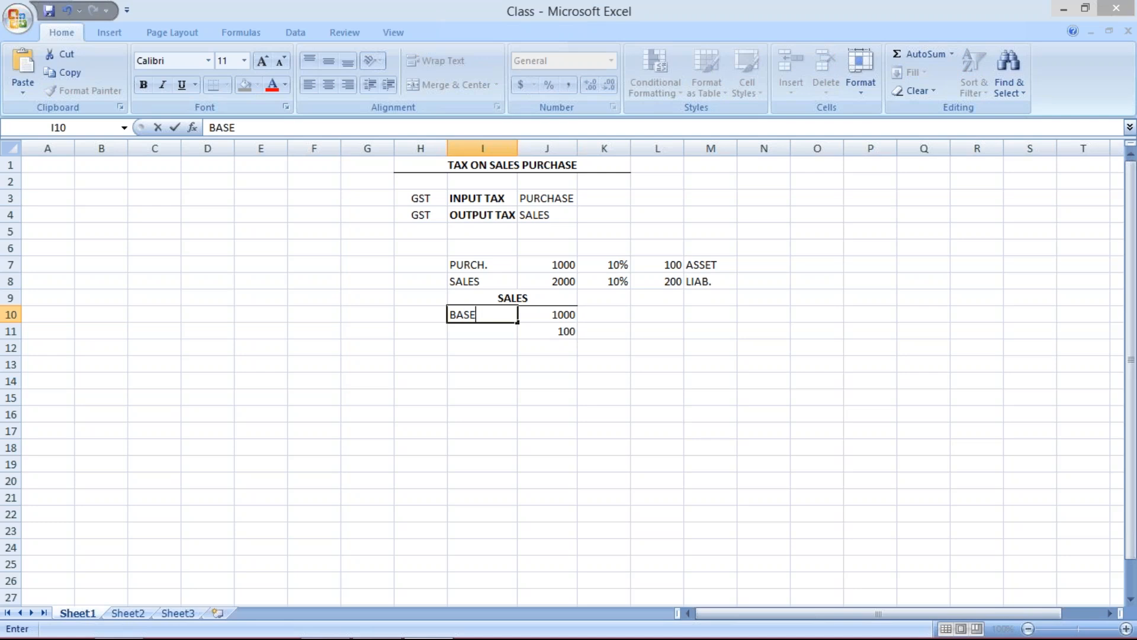
key(Return)
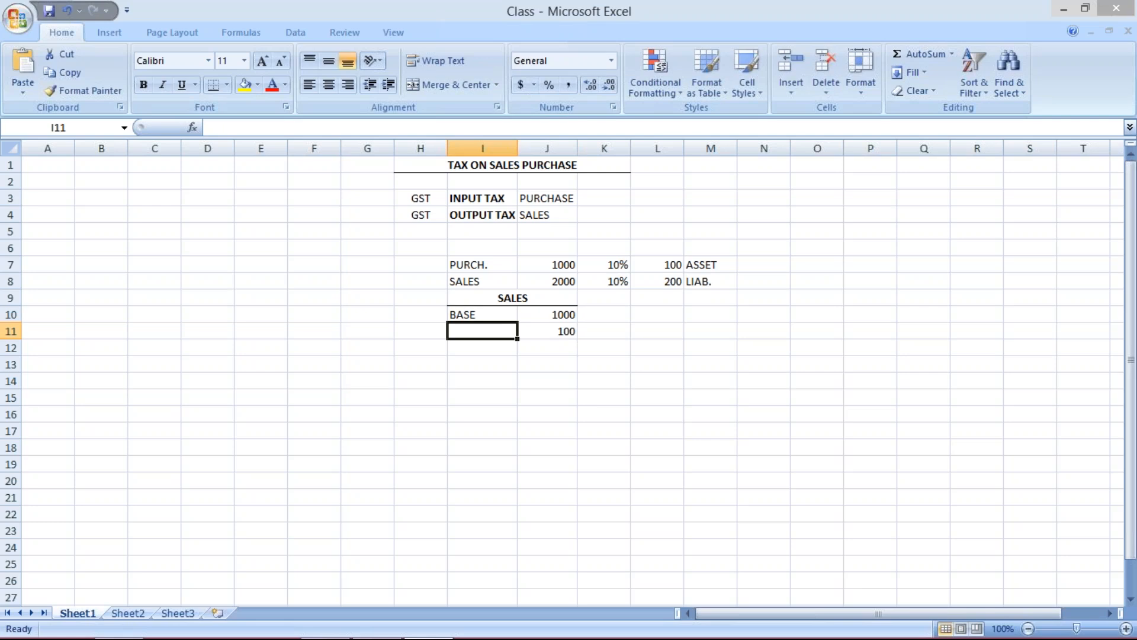
key(Up)
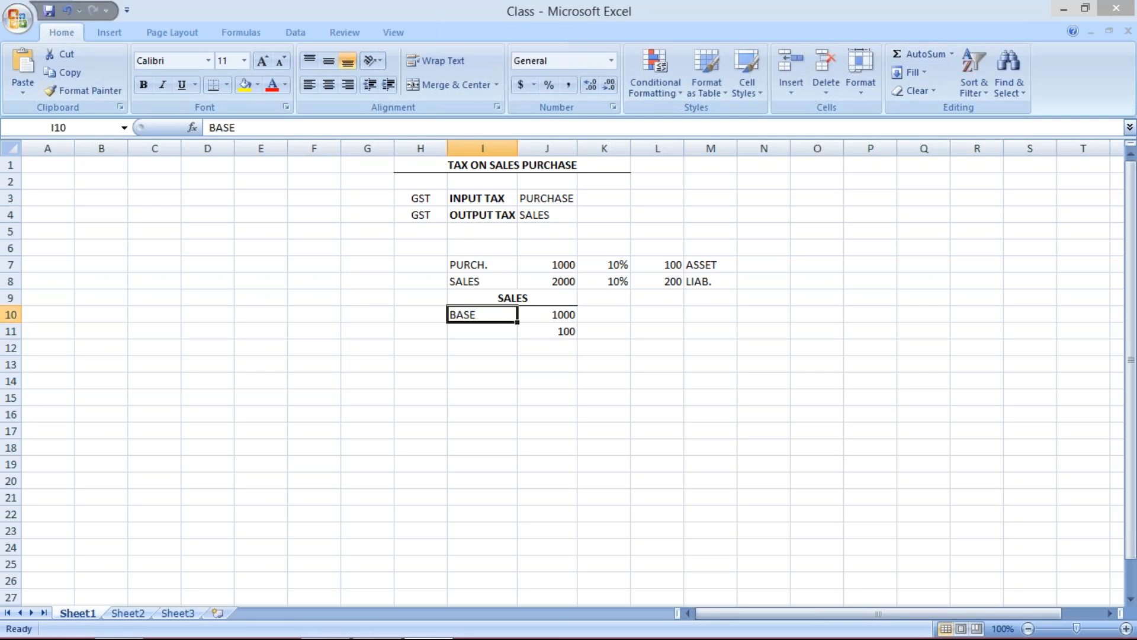
key(F2)
text(A)
key(Return)
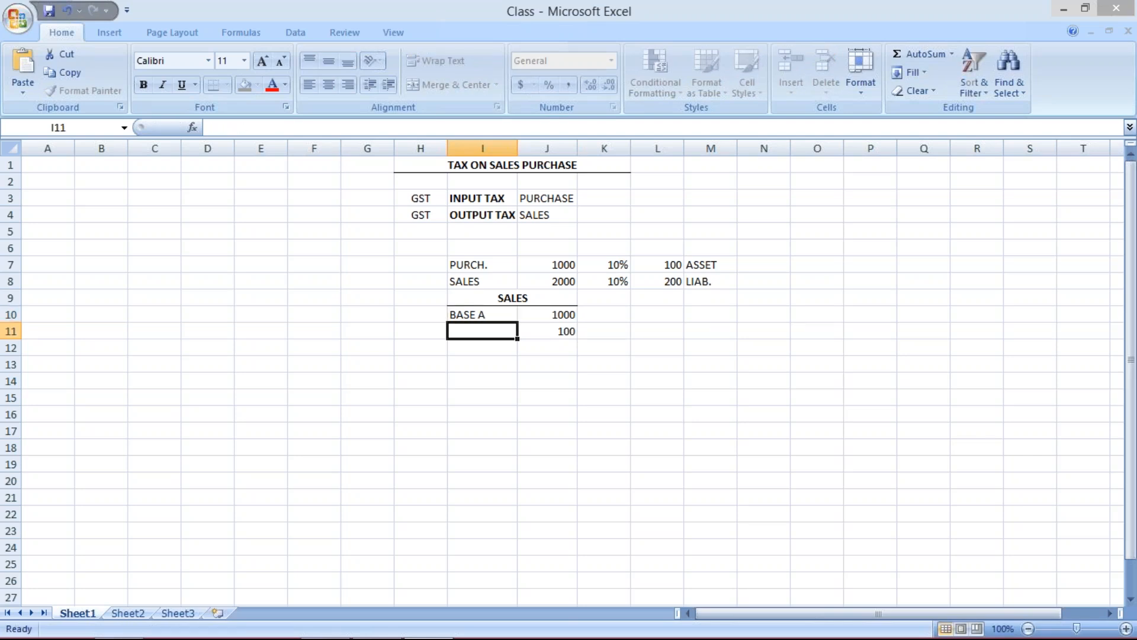
- Examine the tax amount in J11 against the base amount in J10 and the purchase tax rate in K7
click(564, 312)
click(504, 331)
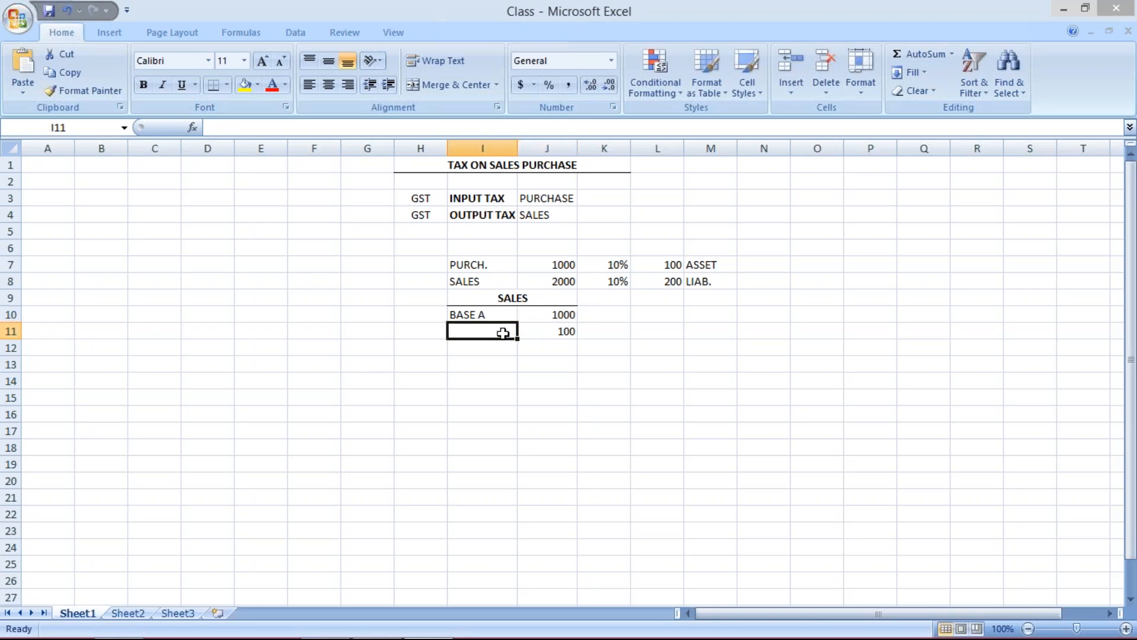
click(552, 331)
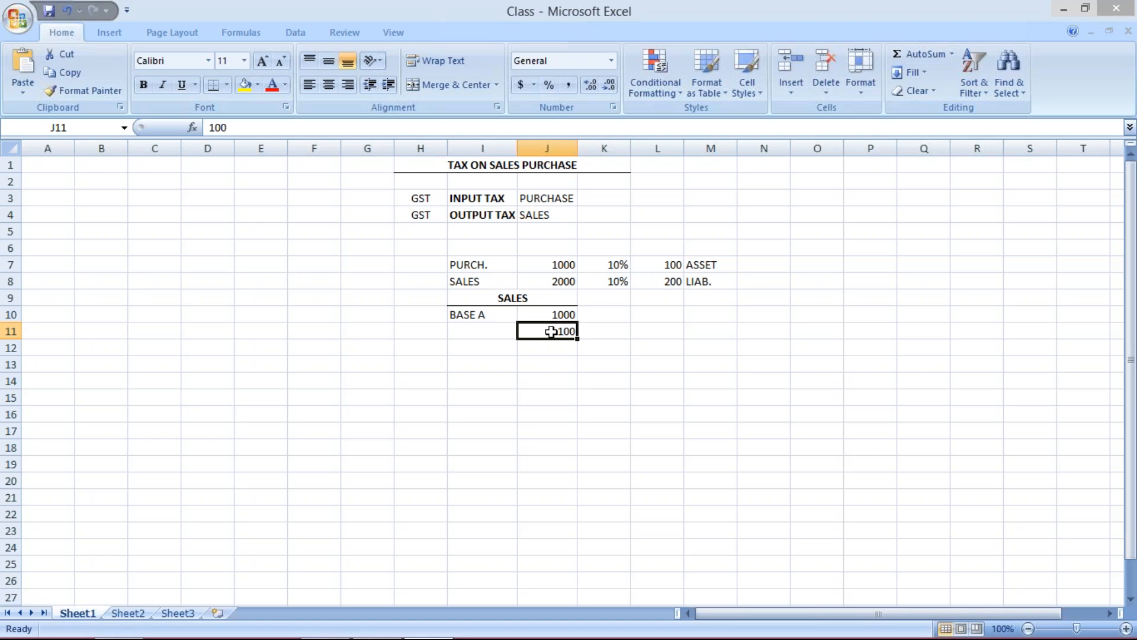
click(551, 345)
key(Up)
click(543, 347)
click(543, 333)
click(632, 266)
click(618, 266)
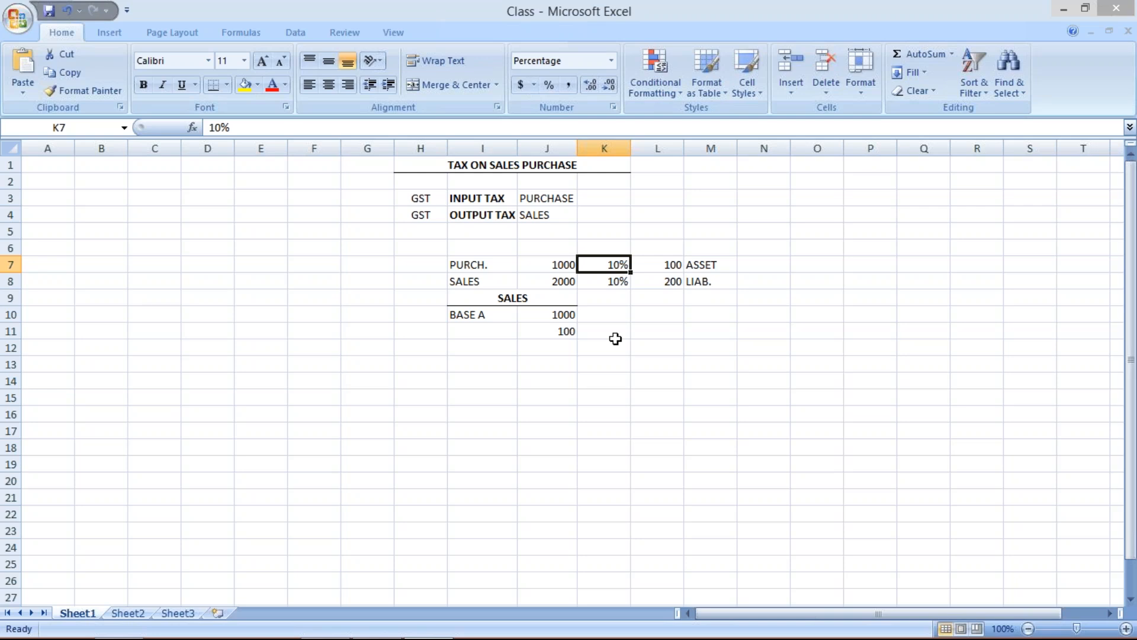
click(551, 346)
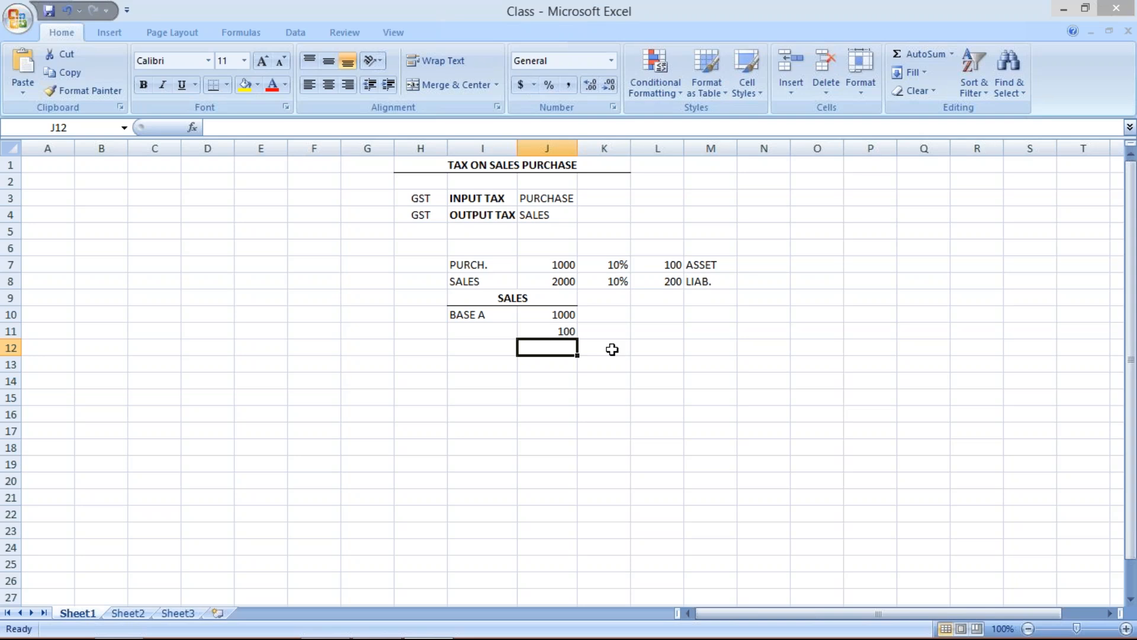
click(489, 333)
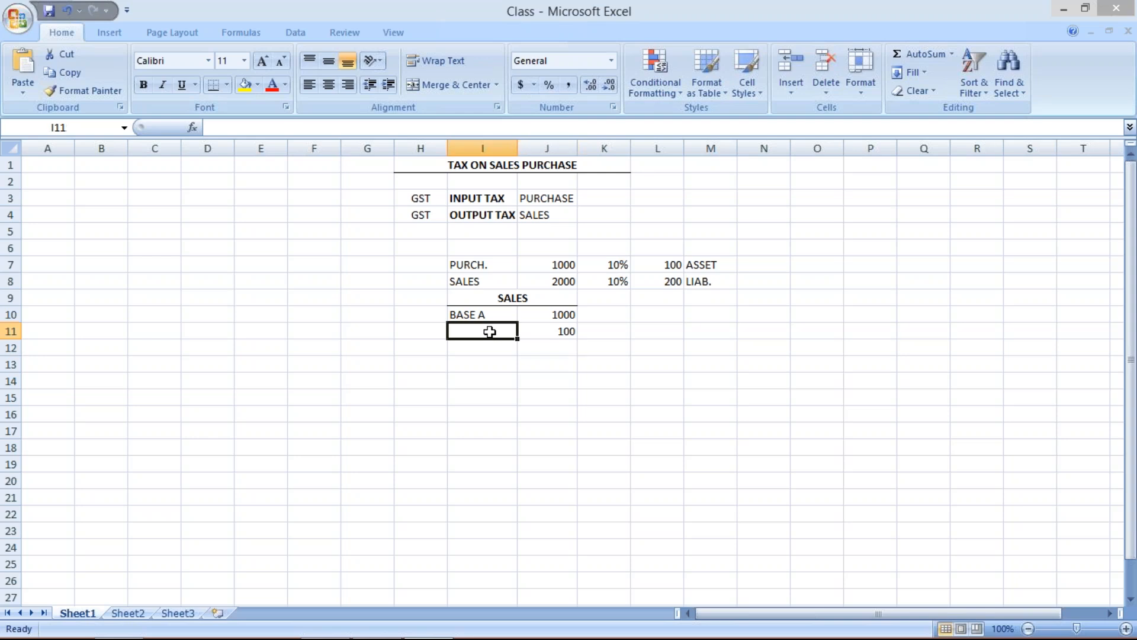
click(562, 351)
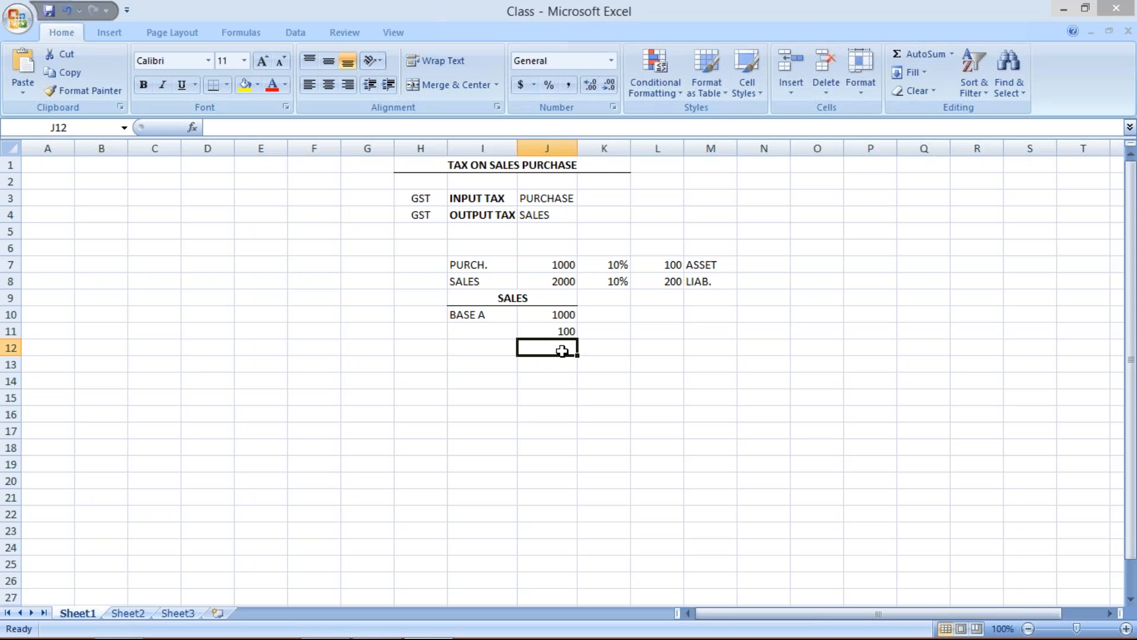
- Enter the 10% rate in K11 beside the 100 tax amount and label it GST in L11
click(602, 331)
text(100)
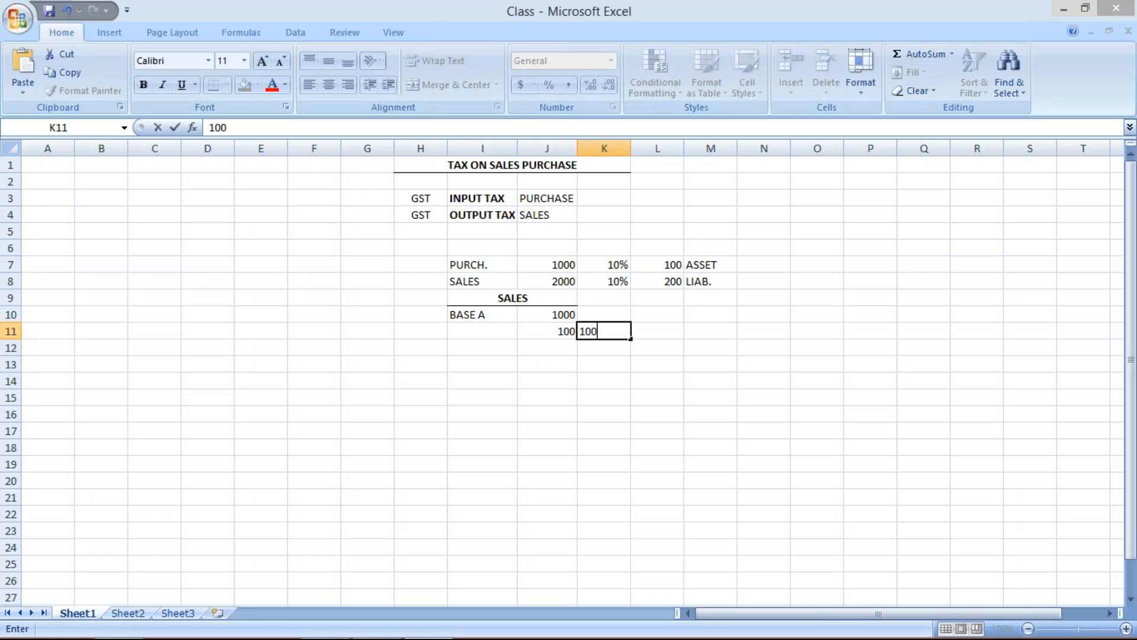
key(BackSpace)
text(%)
key(Return)
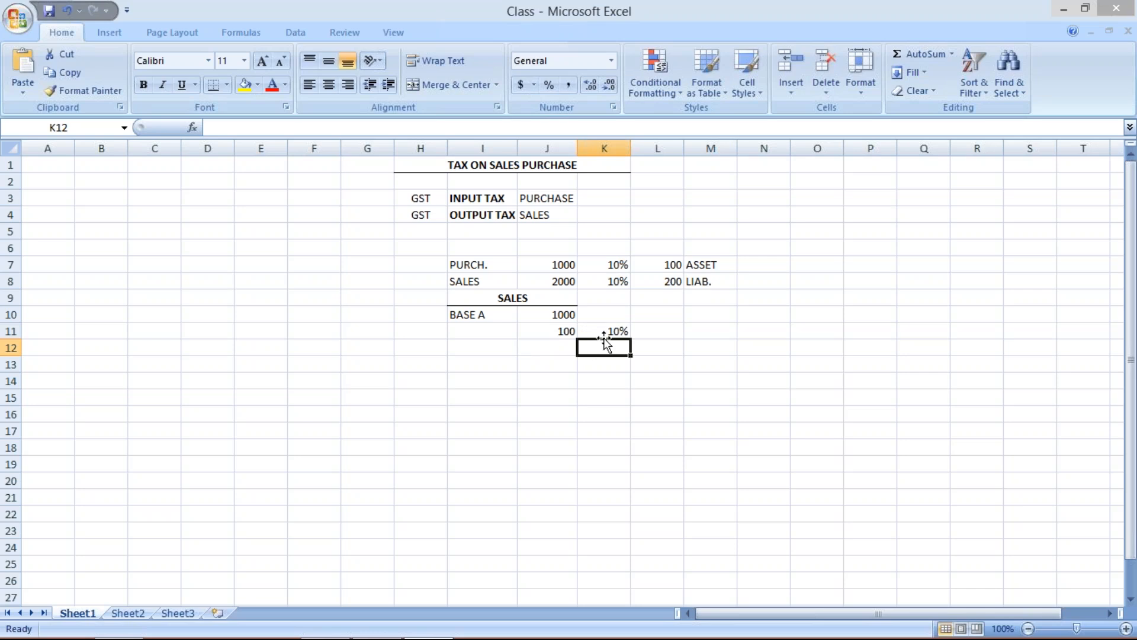
click(609, 331)
click(651, 337)
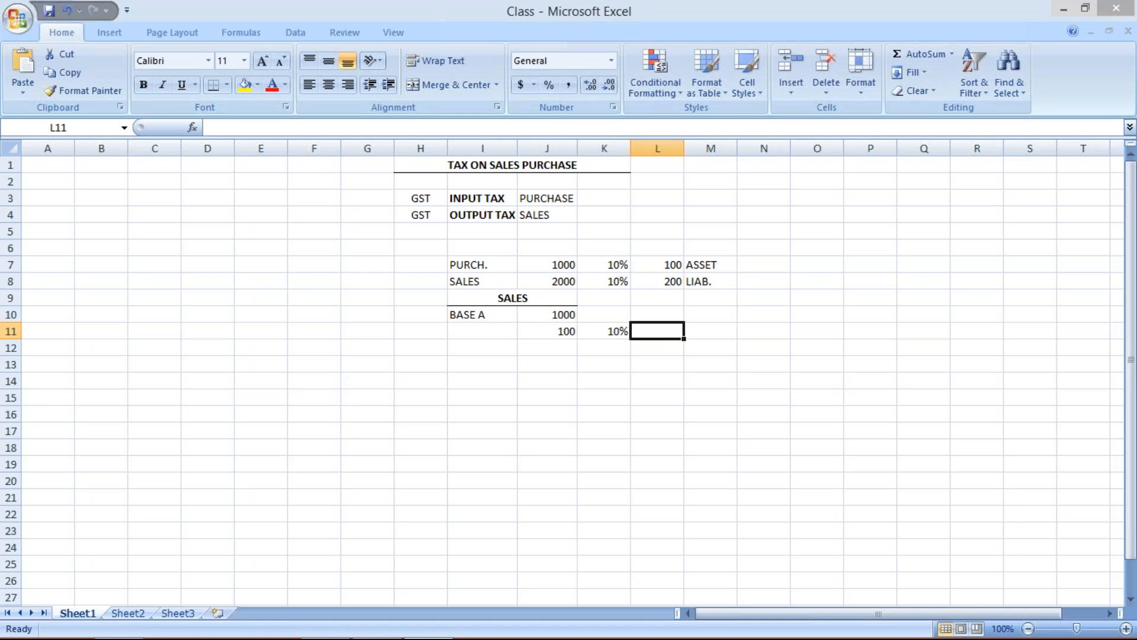
text(GST)
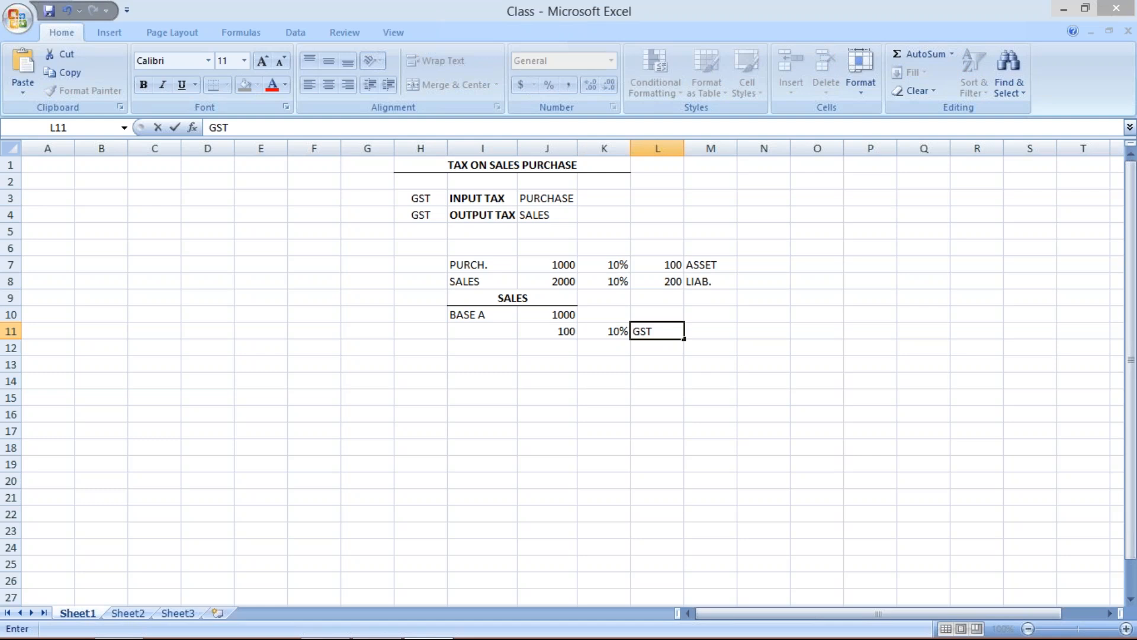
- Enter a 2% rate in K12 below the GST rate and label it CESS in L12
click(604, 348)
text(2)
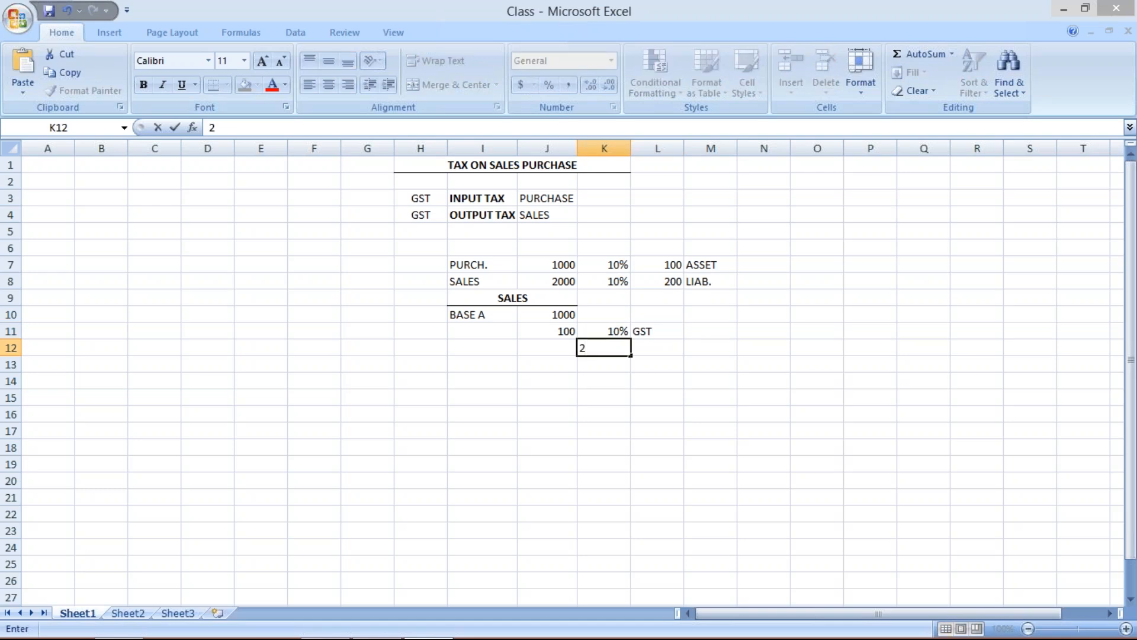
text(%)
key(Return)
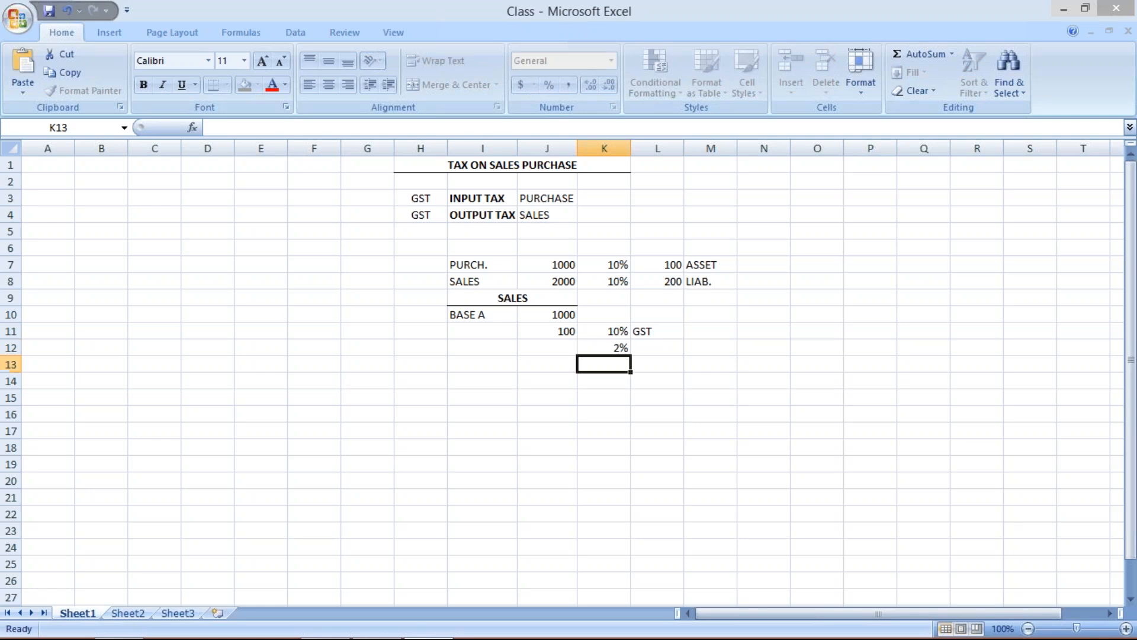
click(658, 349)
text(CESS)
key(Return)
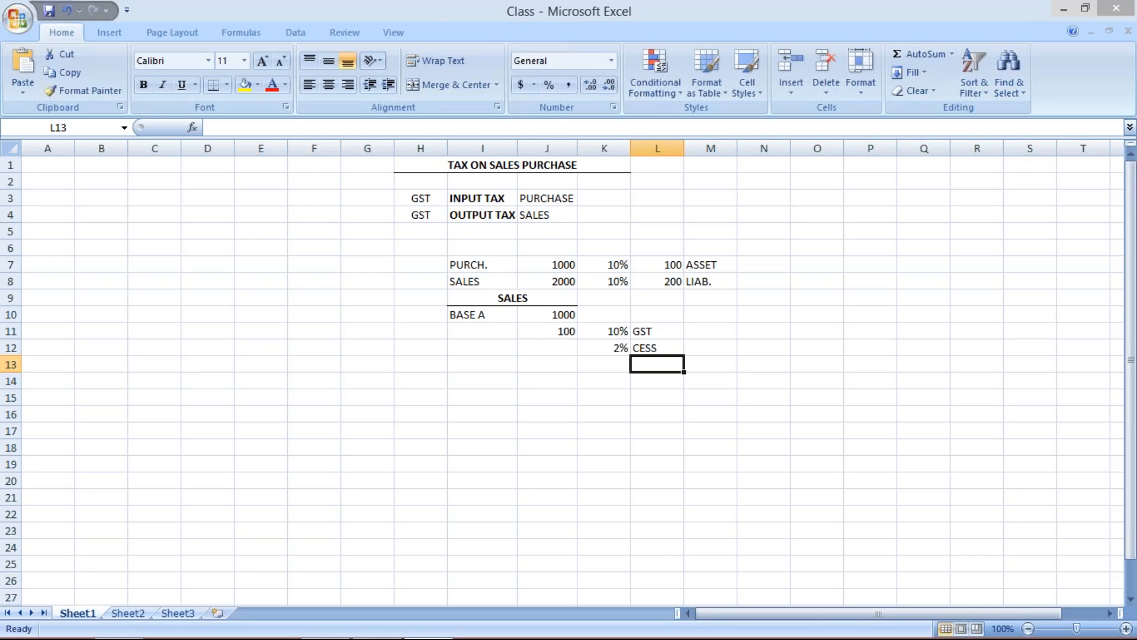
- Enter the cess amount 2 in J12, taking the 2% rate on the GST amount in J11
click(557, 346)
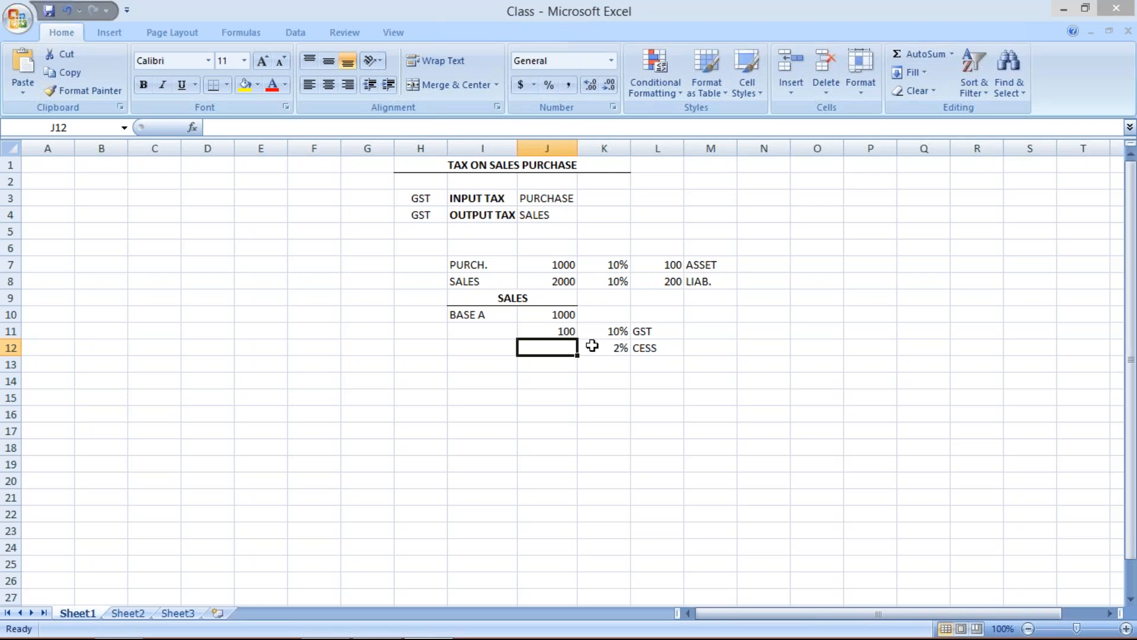
click(569, 329)
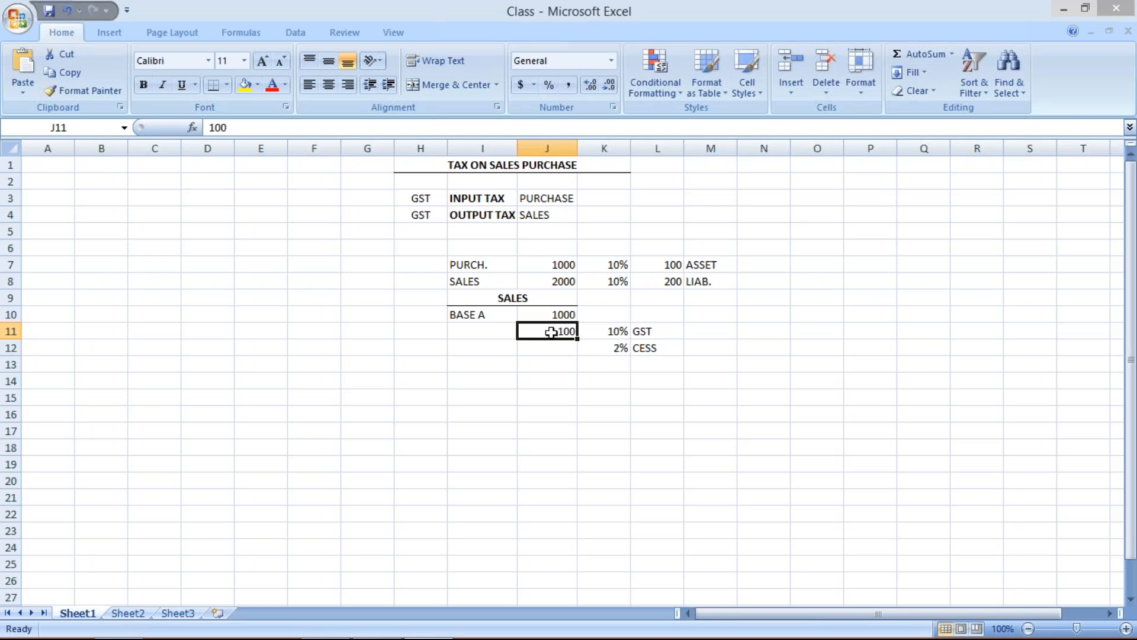
click(557, 348)
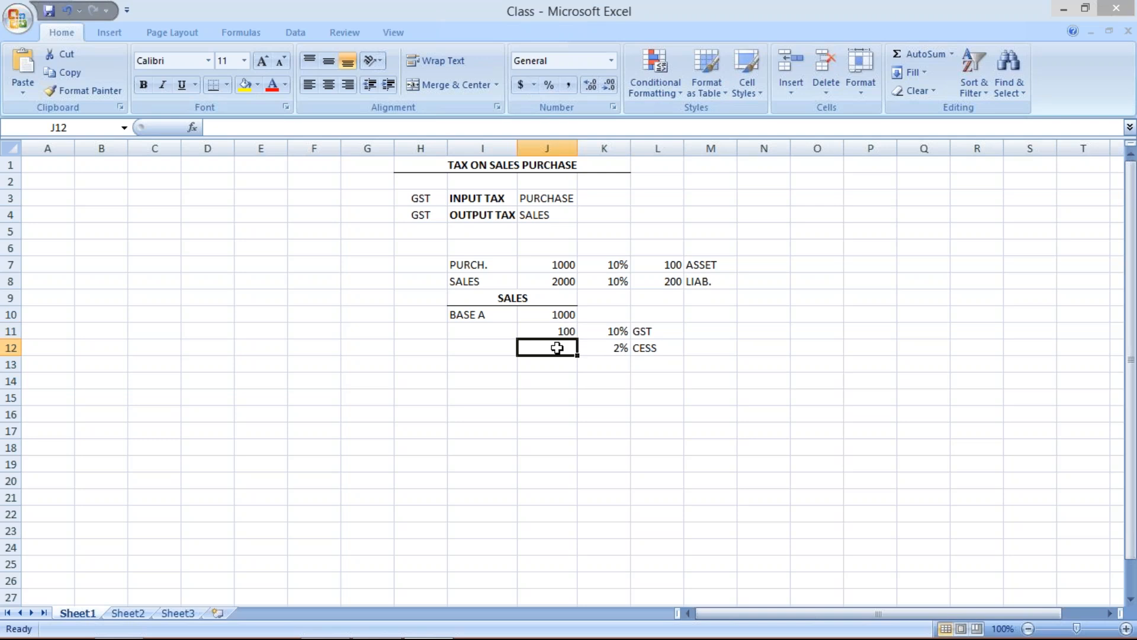
click(601, 358)
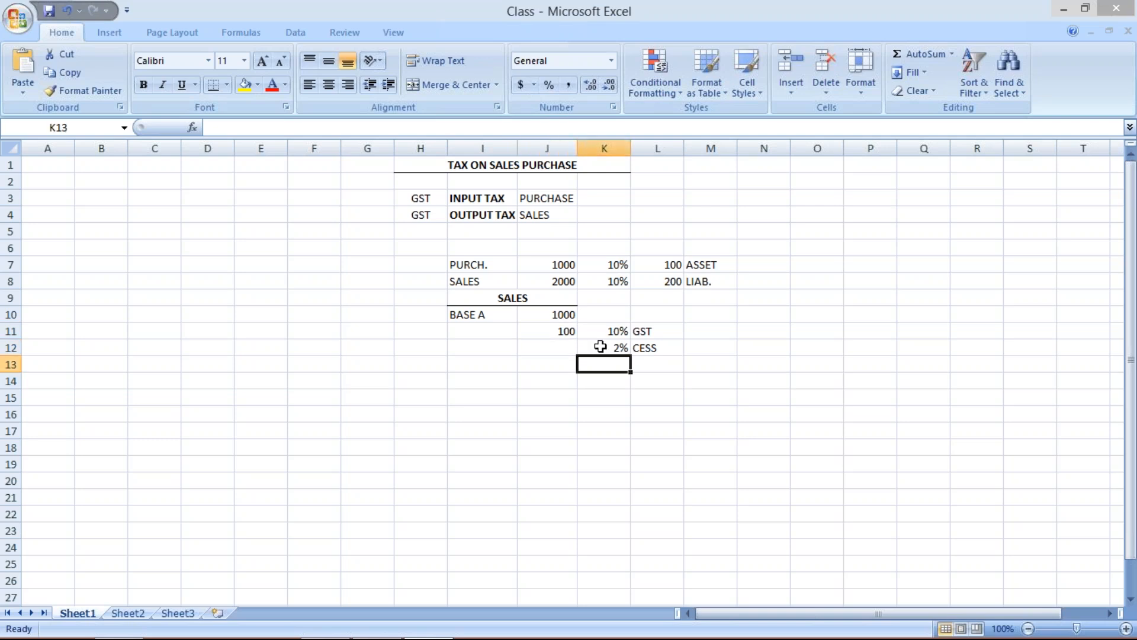
click(601, 347)
click(561, 330)
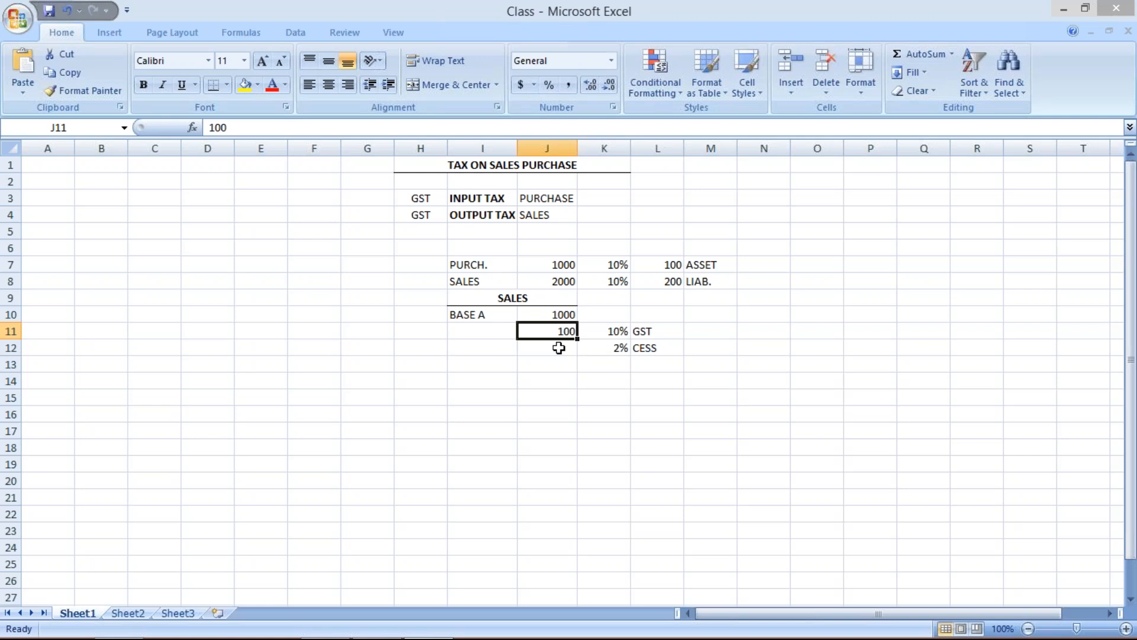
click(558, 347)
text(2)
key(Return)
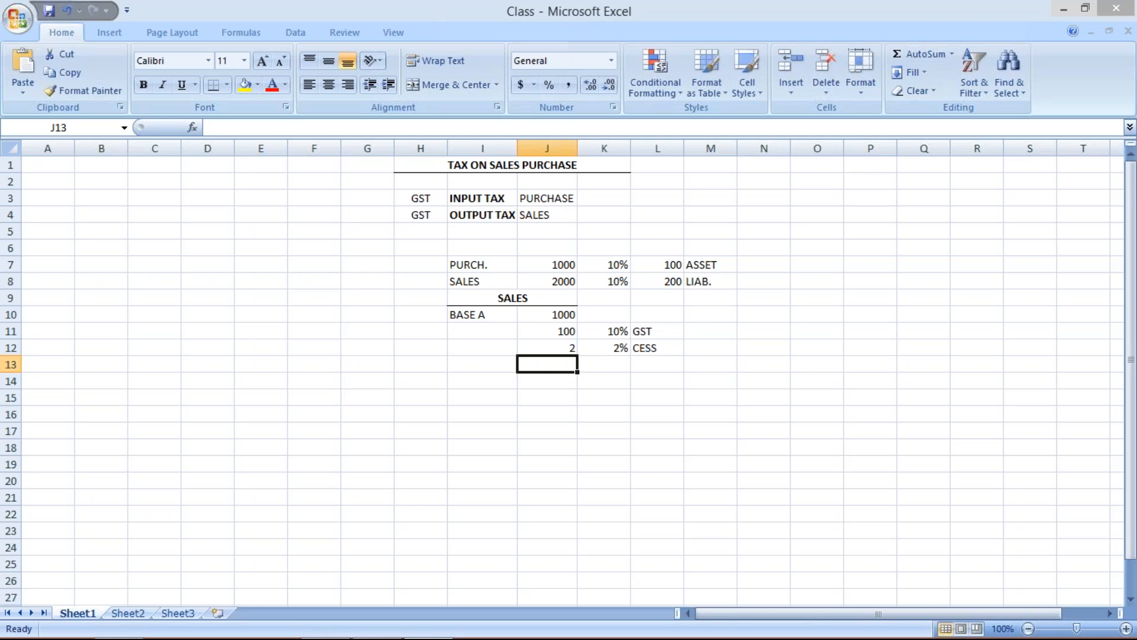
- Examine how the GST amount in J11 relates to the base in J10 and rate in K11, and the cess amount in J12
click(558, 330)
click(572, 351)
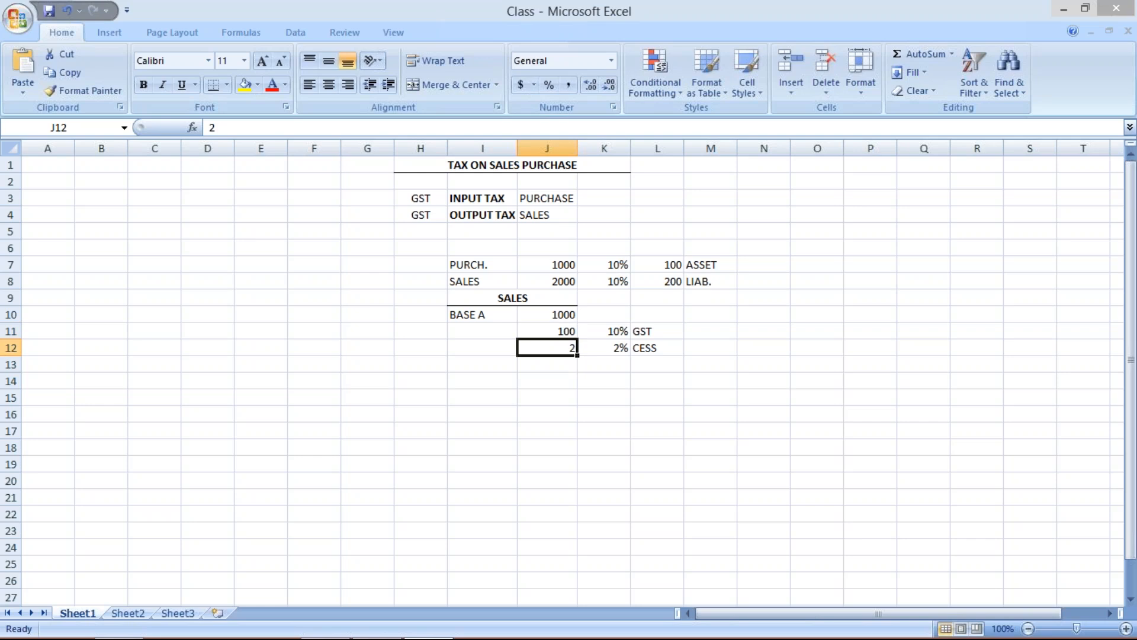
click(542, 330)
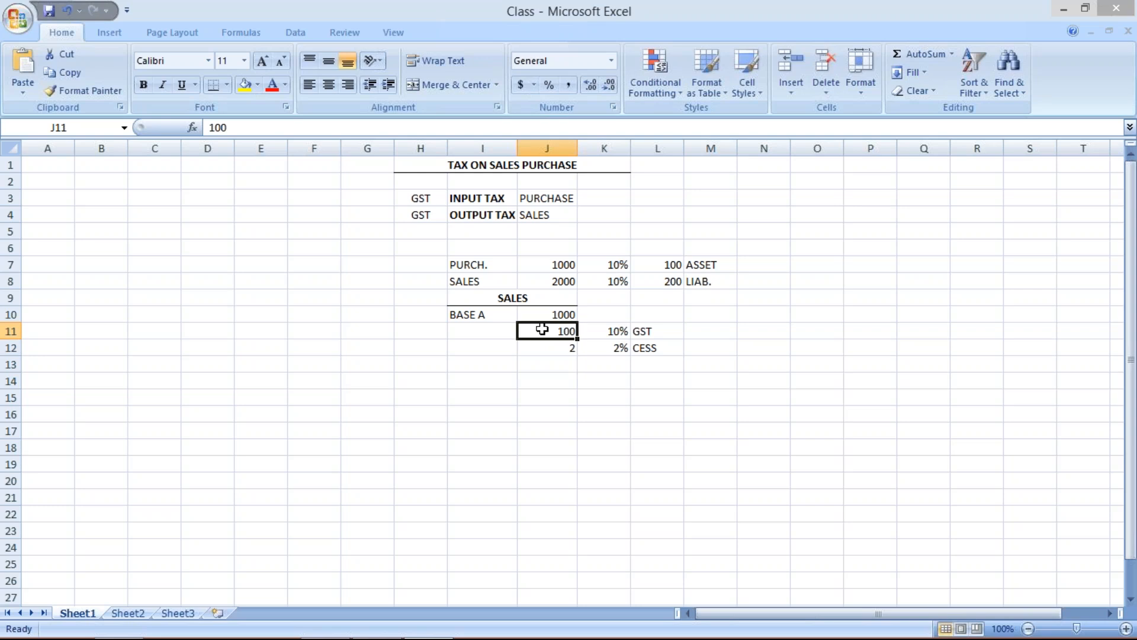
click(614, 330)
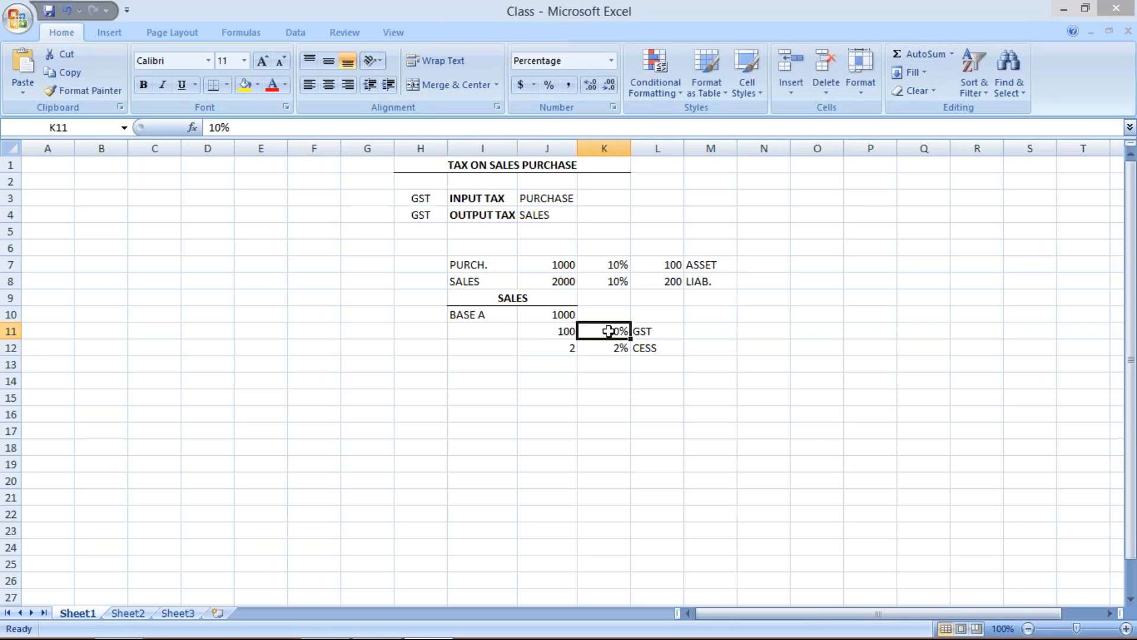
click(563, 314)
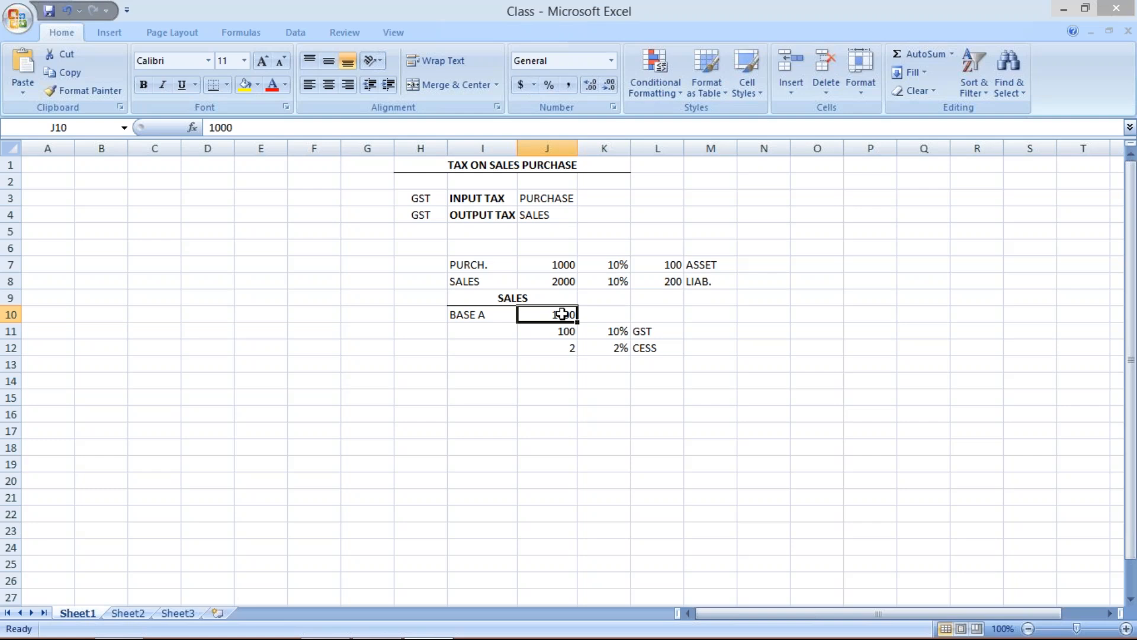
click(535, 328)
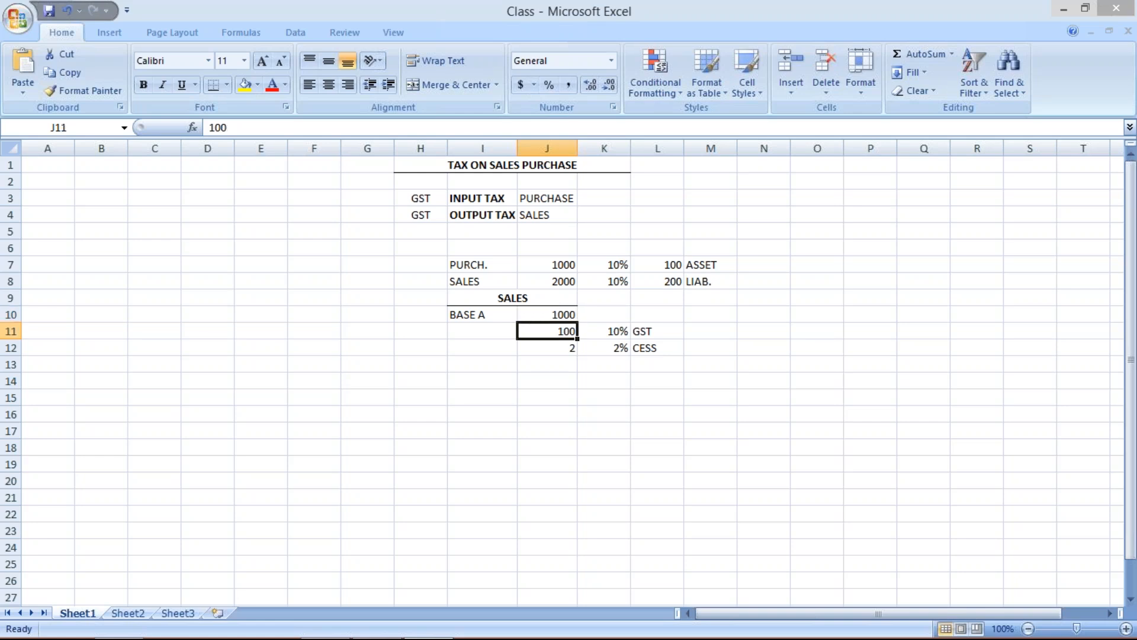
click(619, 332)
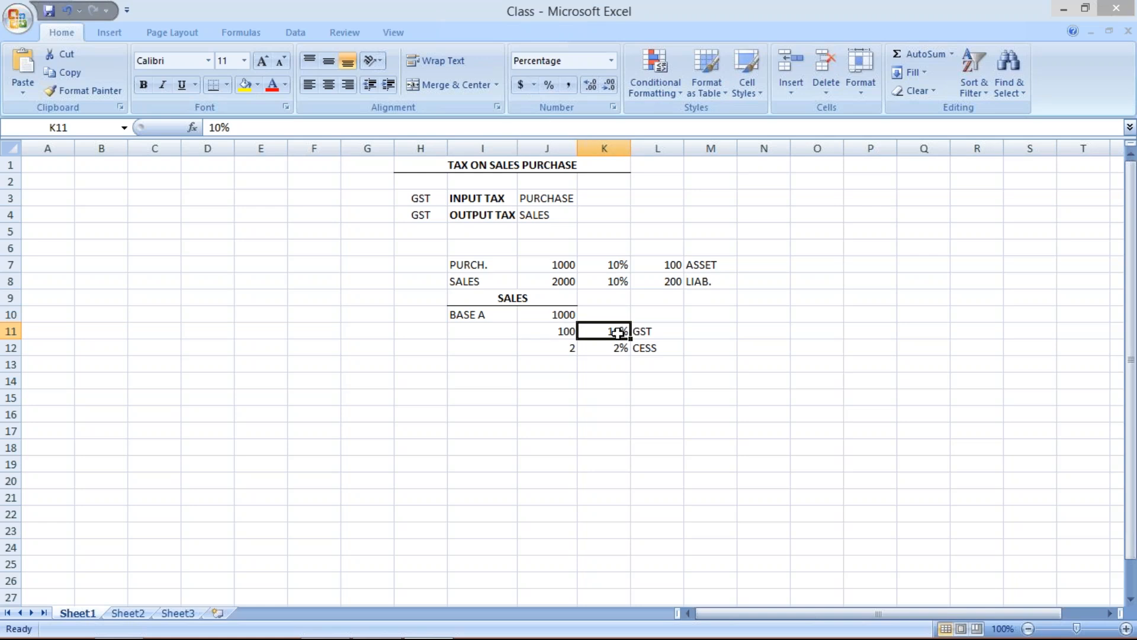
click(555, 331)
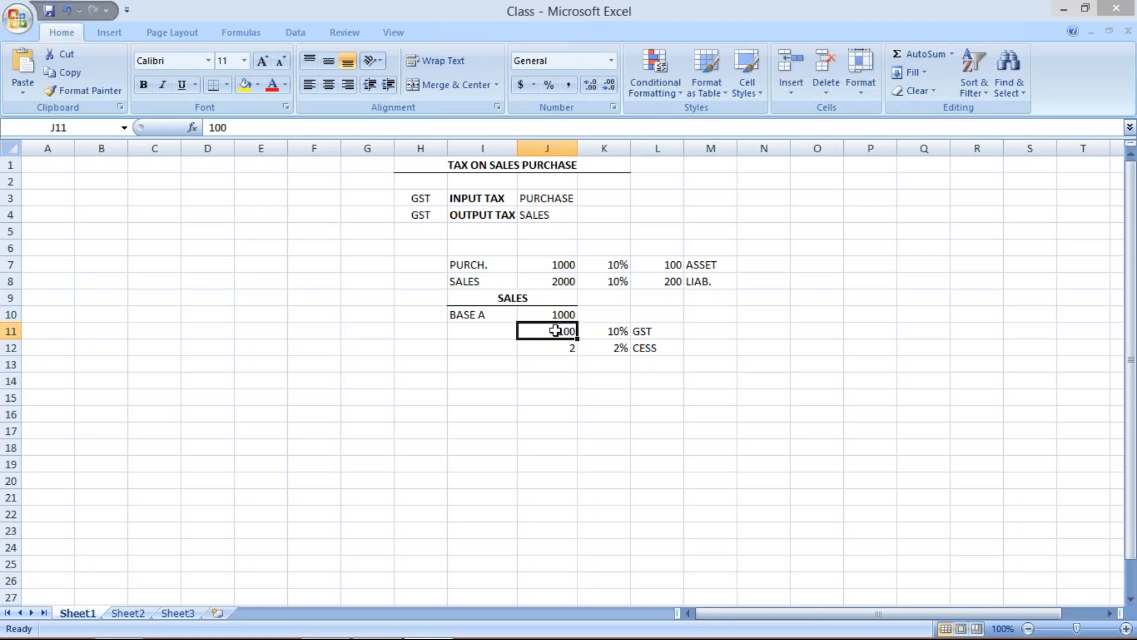
click(545, 314)
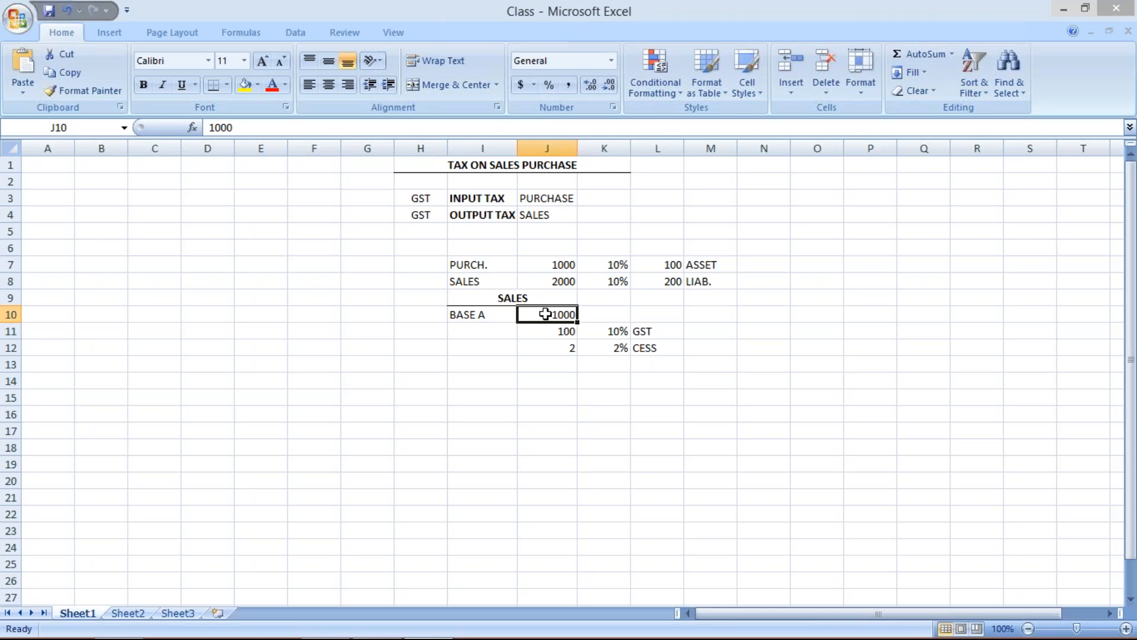
click(553, 347)
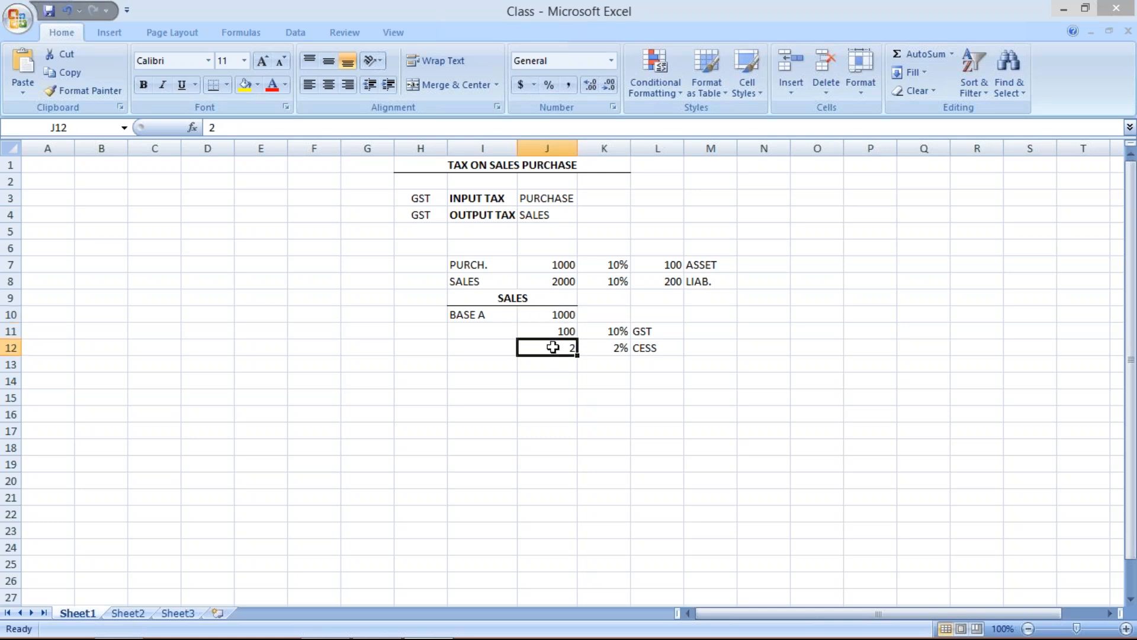
- Fill the BASE A label down from I10 into I11 beside the GST amount
click(495, 333)
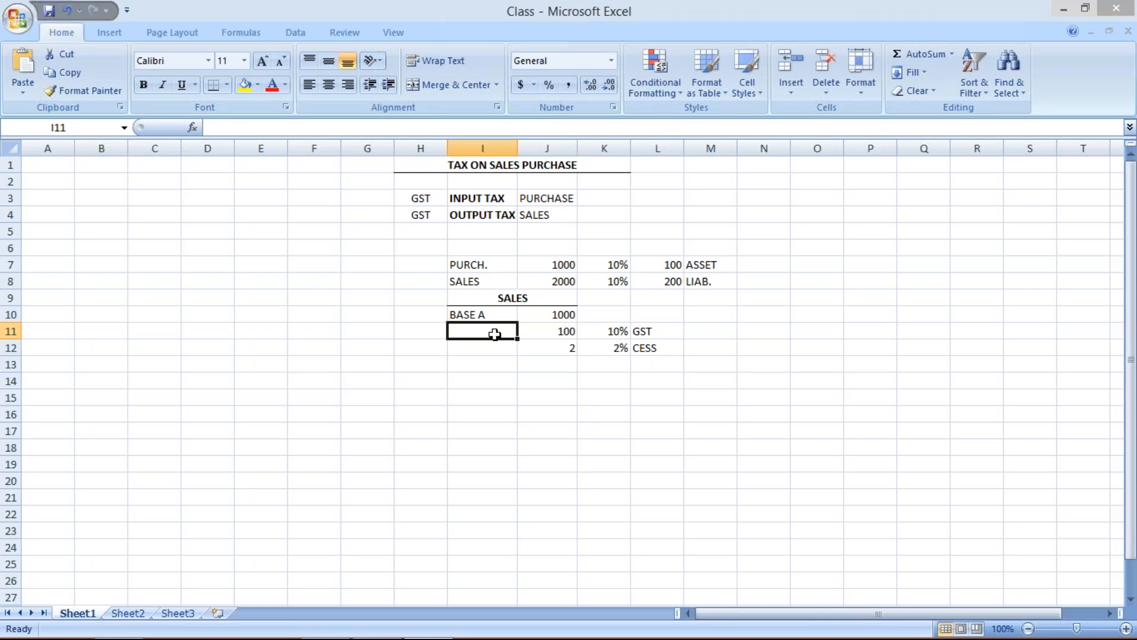
key(ctrl+d)
click(482, 348)
click(543, 347)
click(475, 334)
- Review the base, GST and cess amounts in J10:J12 together with the tax rates in K11 and K12
click(549, 347)
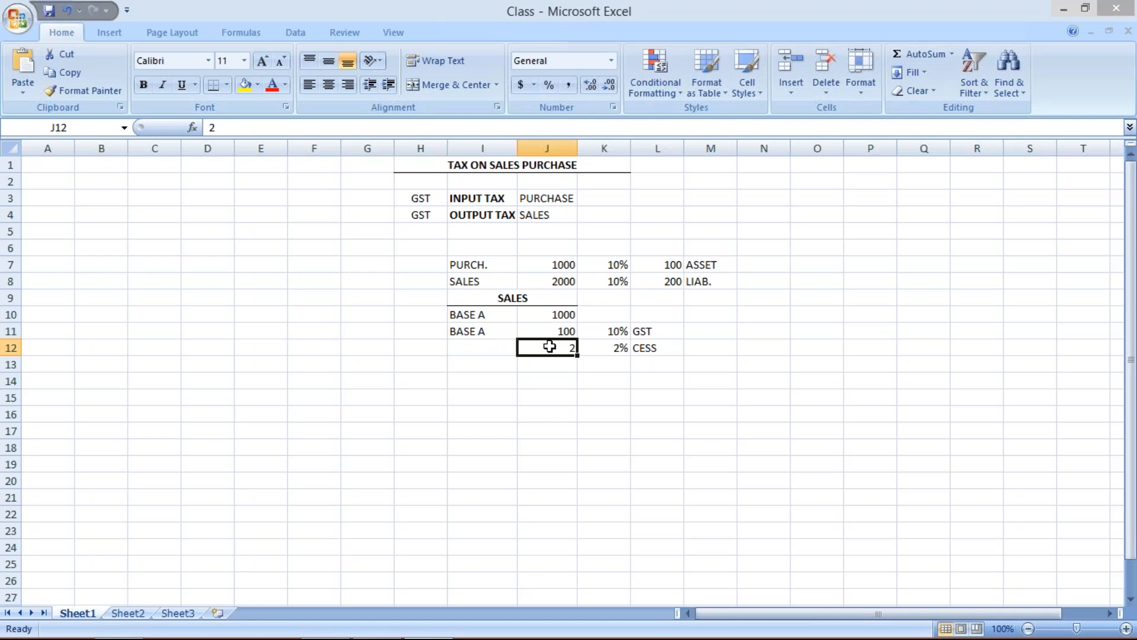
key(Up)
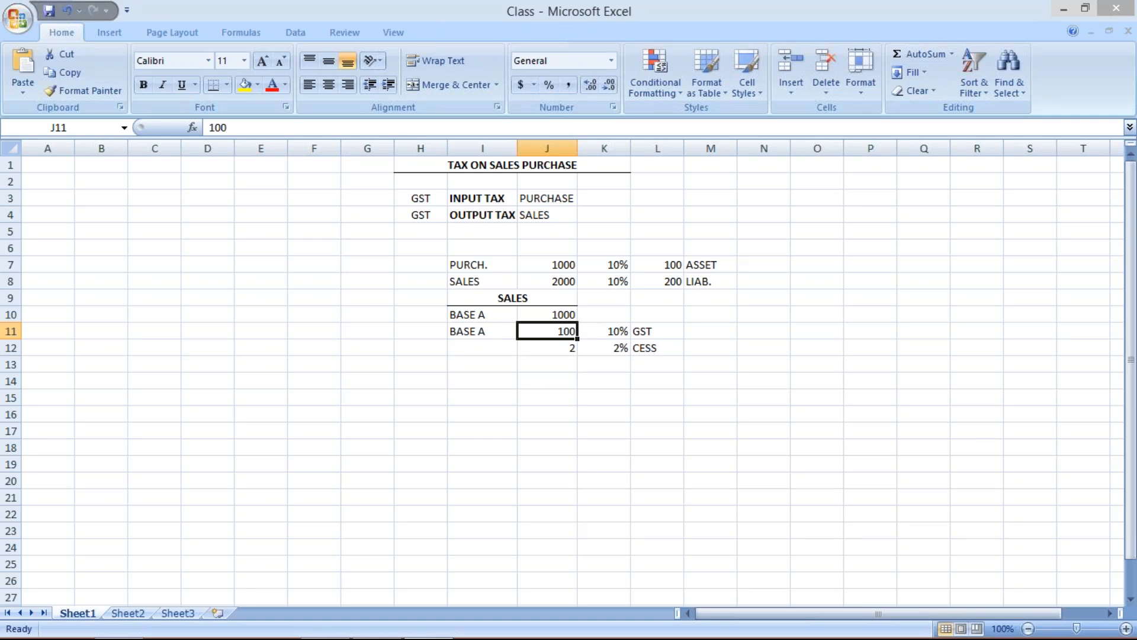
click(546, 356)
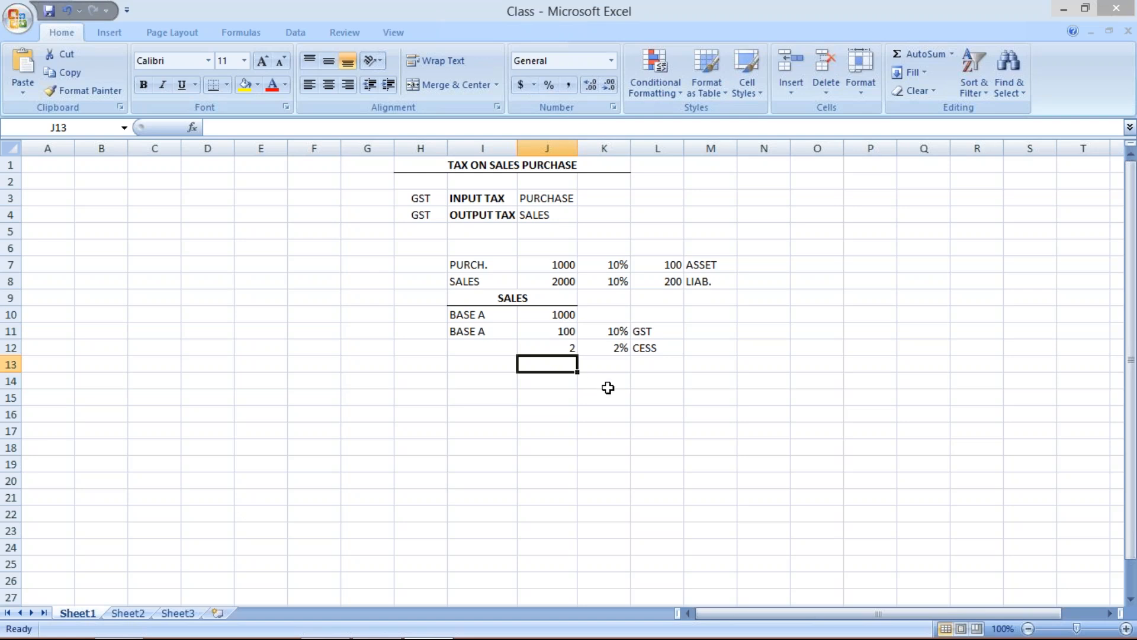
click(599, 332)
click(609, 352)
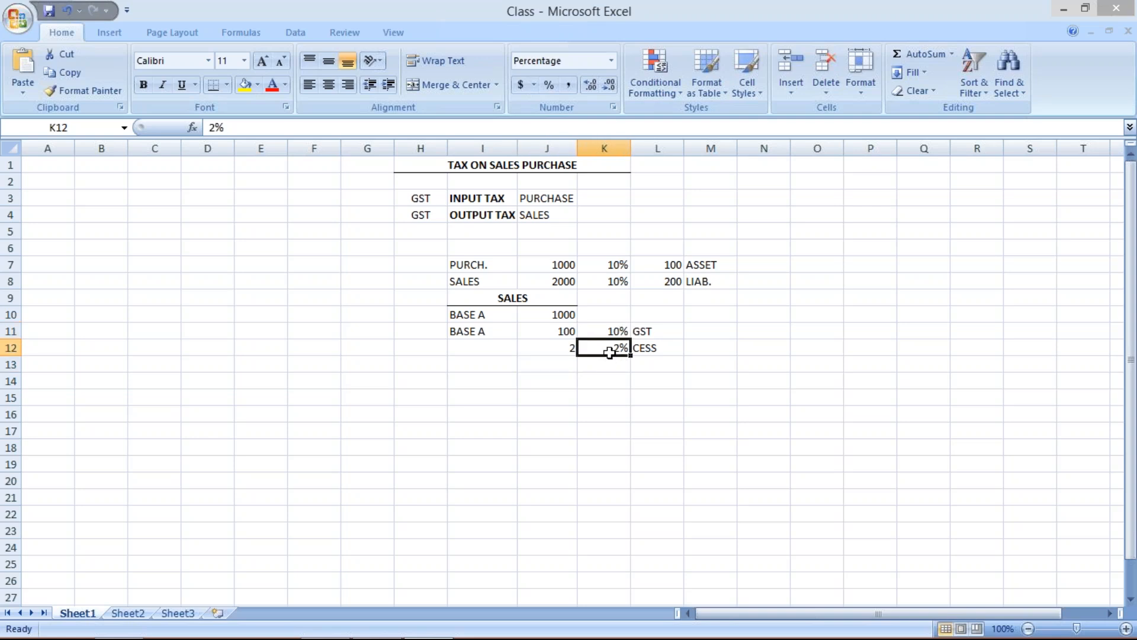
click(561, 314)
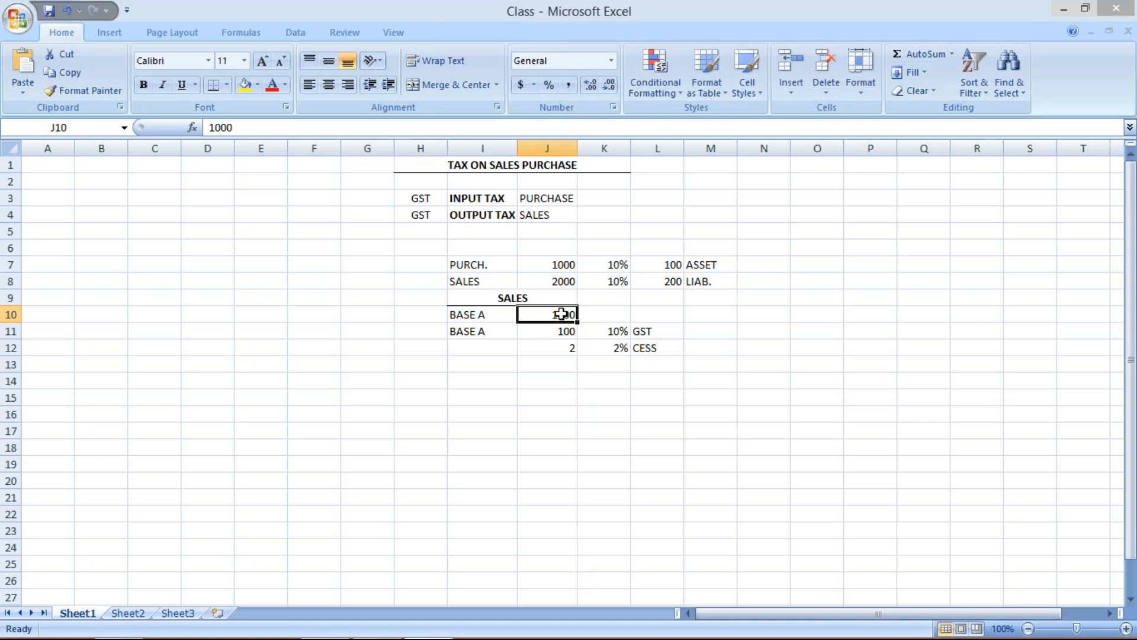
- Enter CUSTOMER ACT in I14 and widen column I to fit the text
click(491, 379)
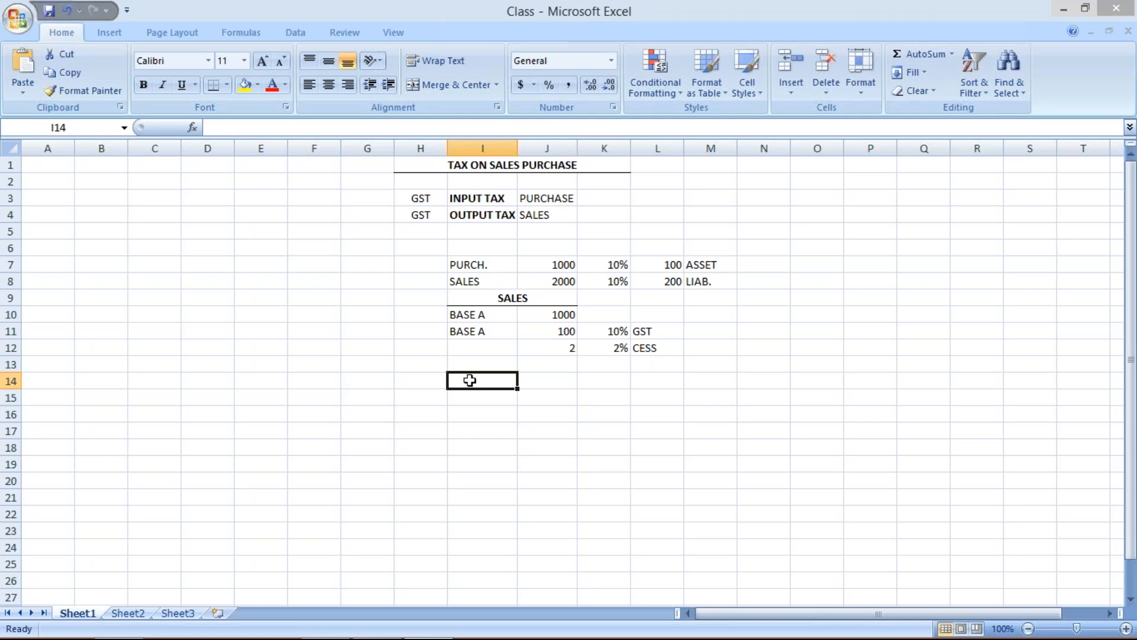
text(C)
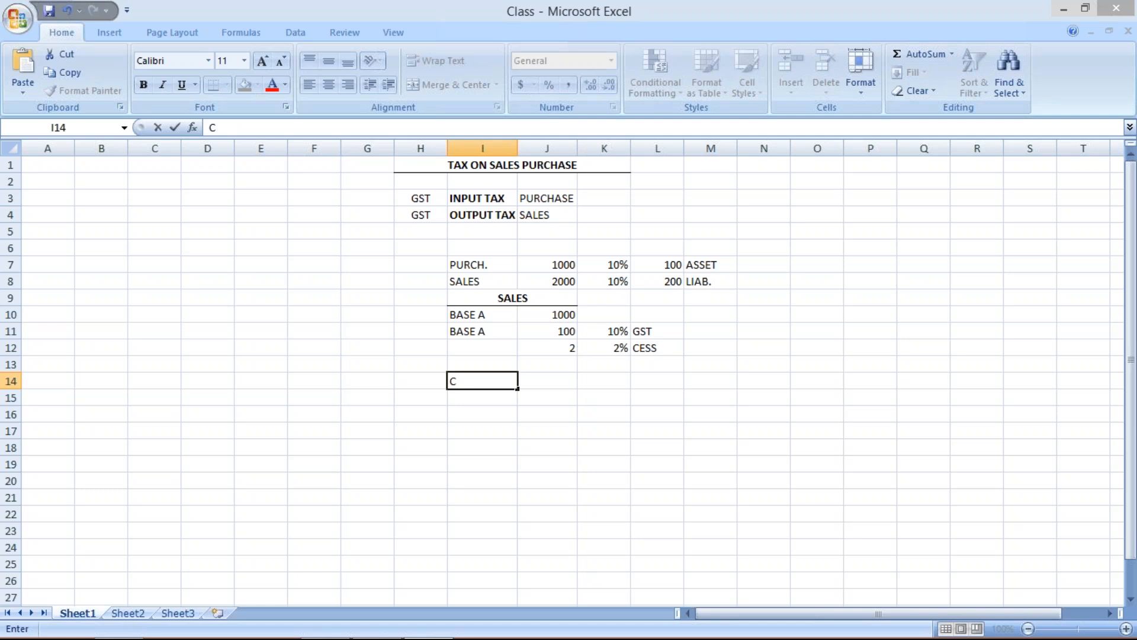
text(USTOME)
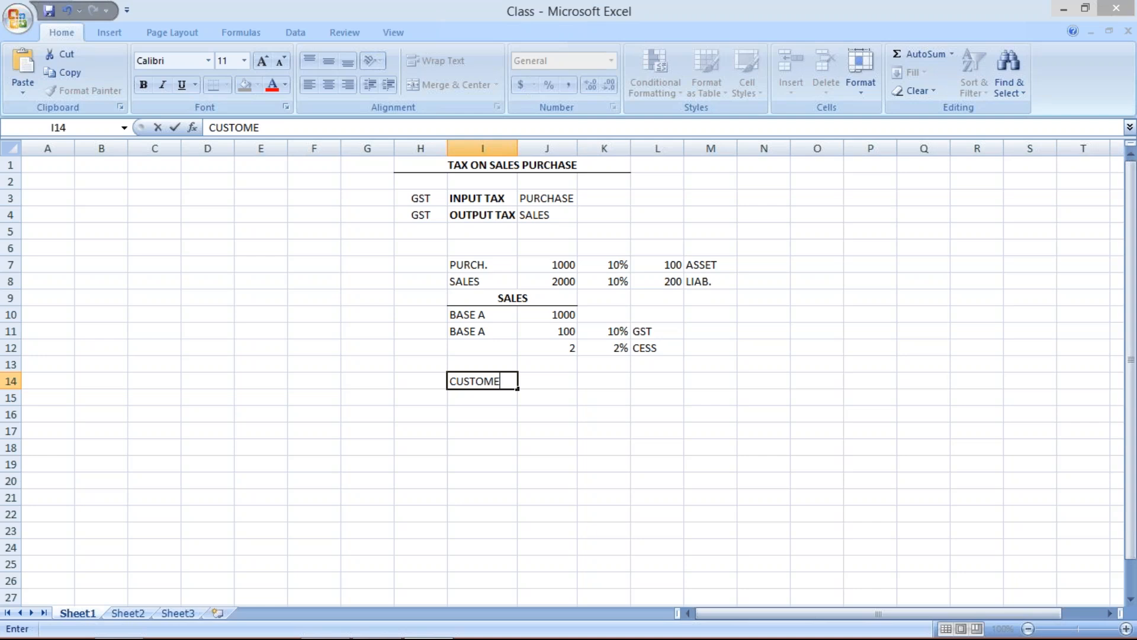
text(R ACT)
key(F2)
click(547, 386)
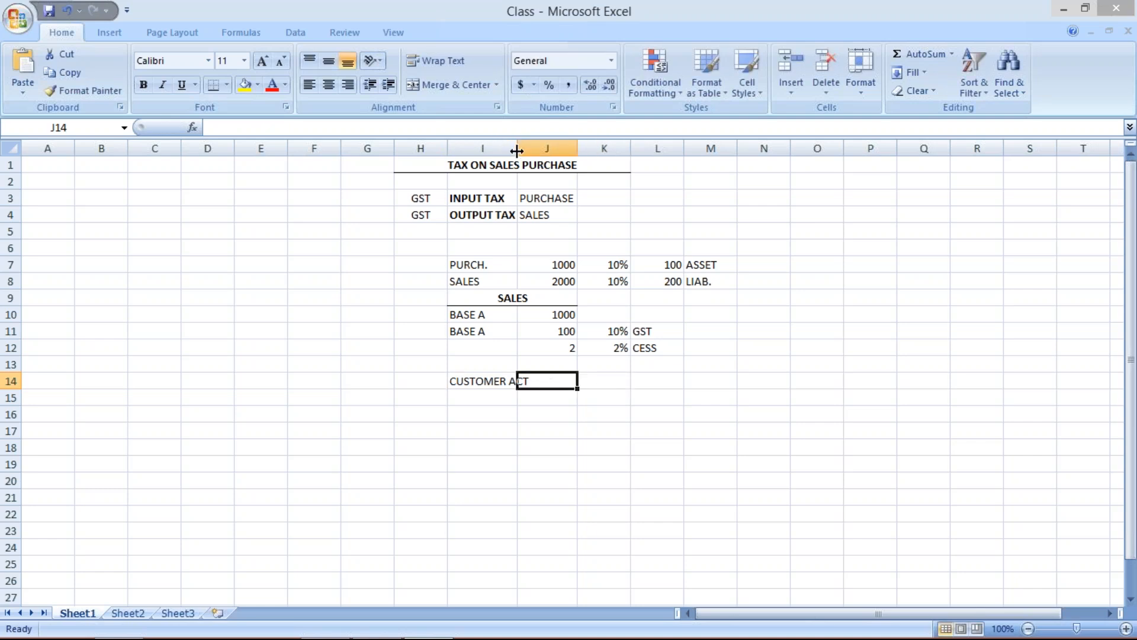
drag(519, 154, 535, 154)
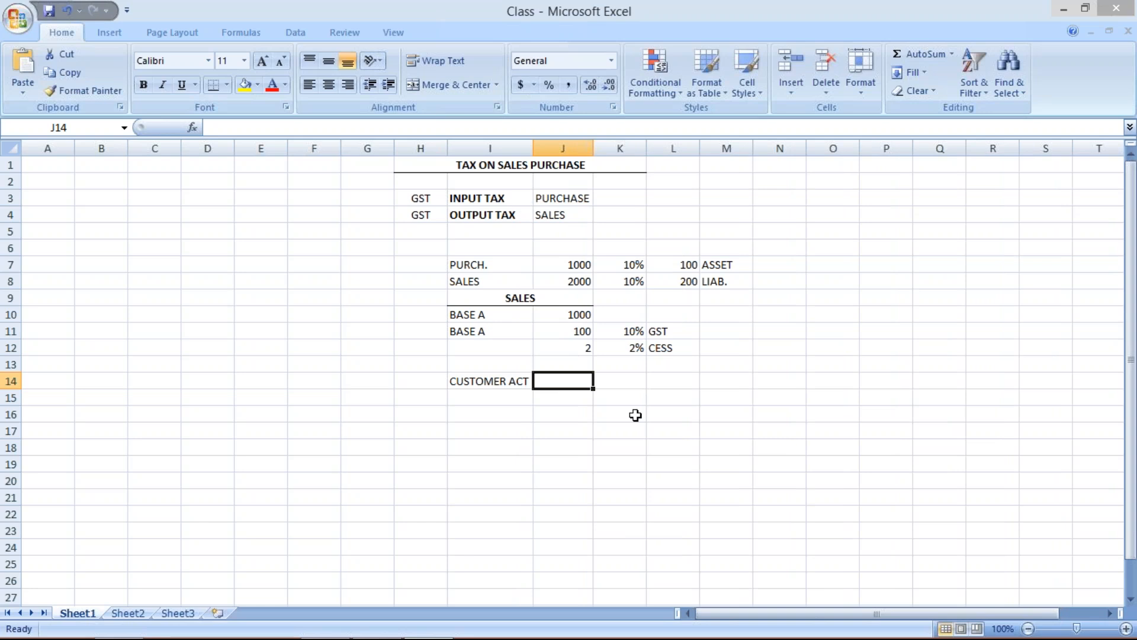
- Mark the customer account line as DR. in J14 and enter its amount 1102 in K14
text(DR.)
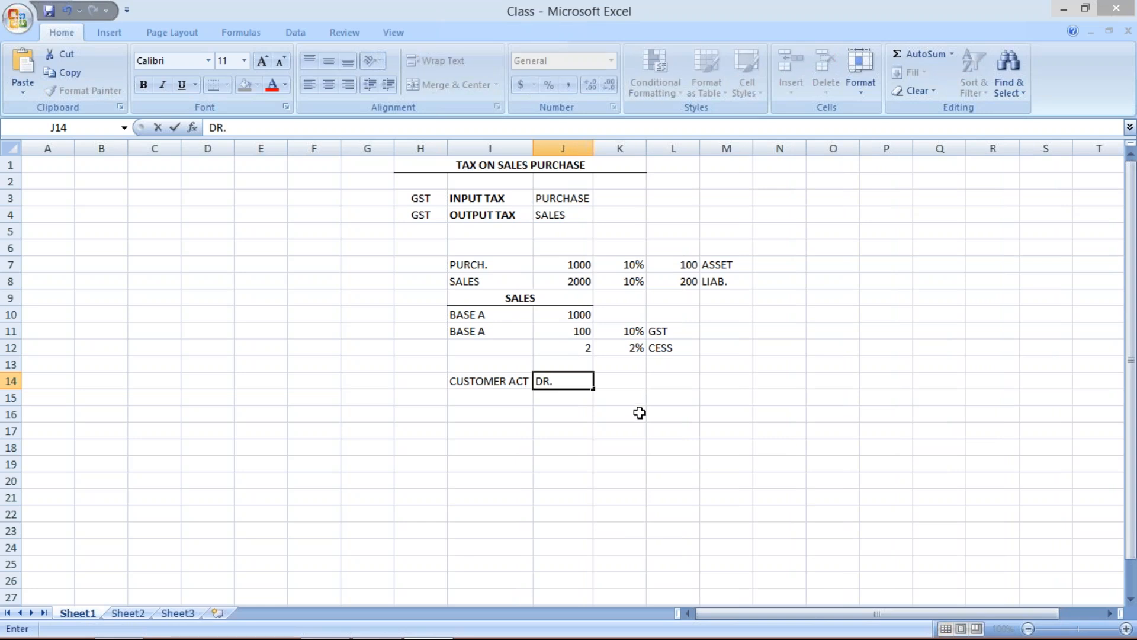
click(632, 385)
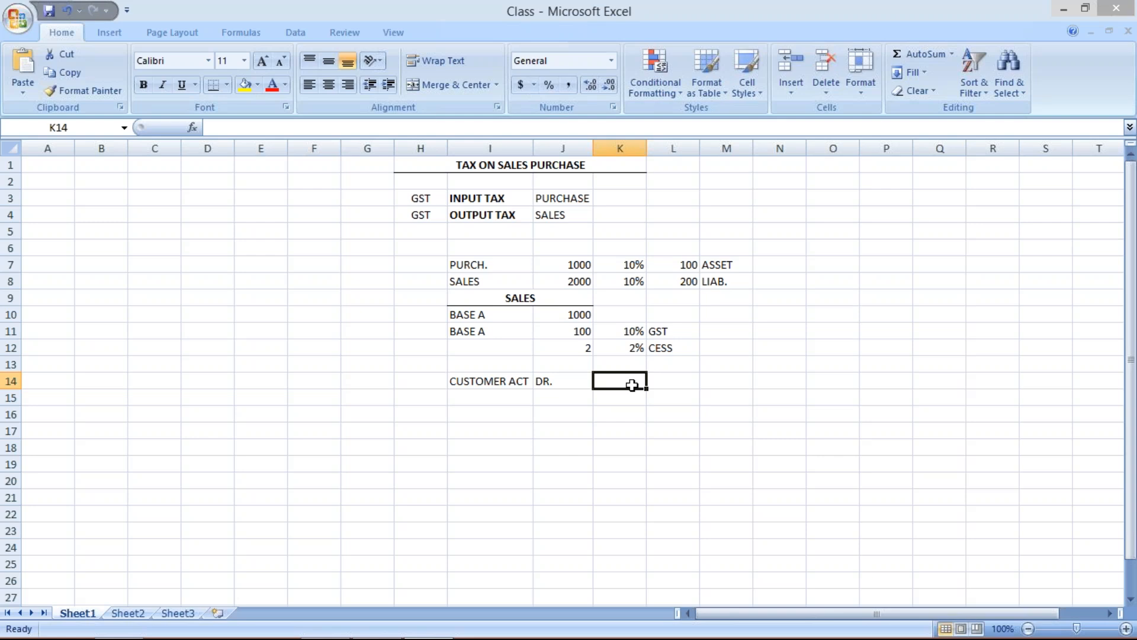
text(1102)
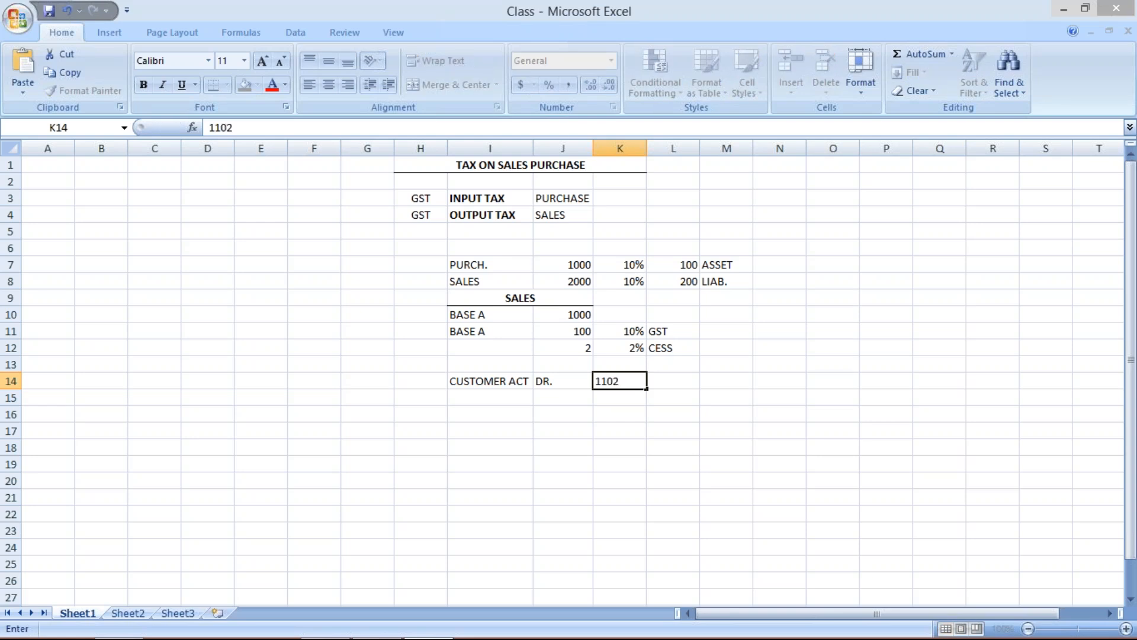
key(Return)
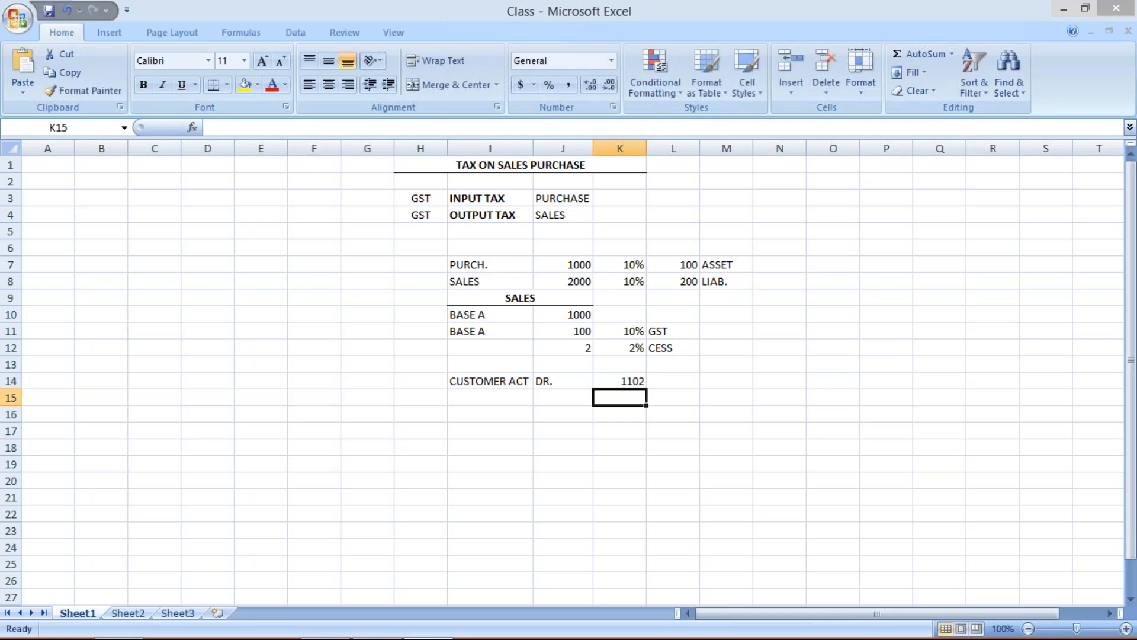
- Enter SALES ACT in I15 as the account line below the customer account
click(471, 399)
text(SALE)
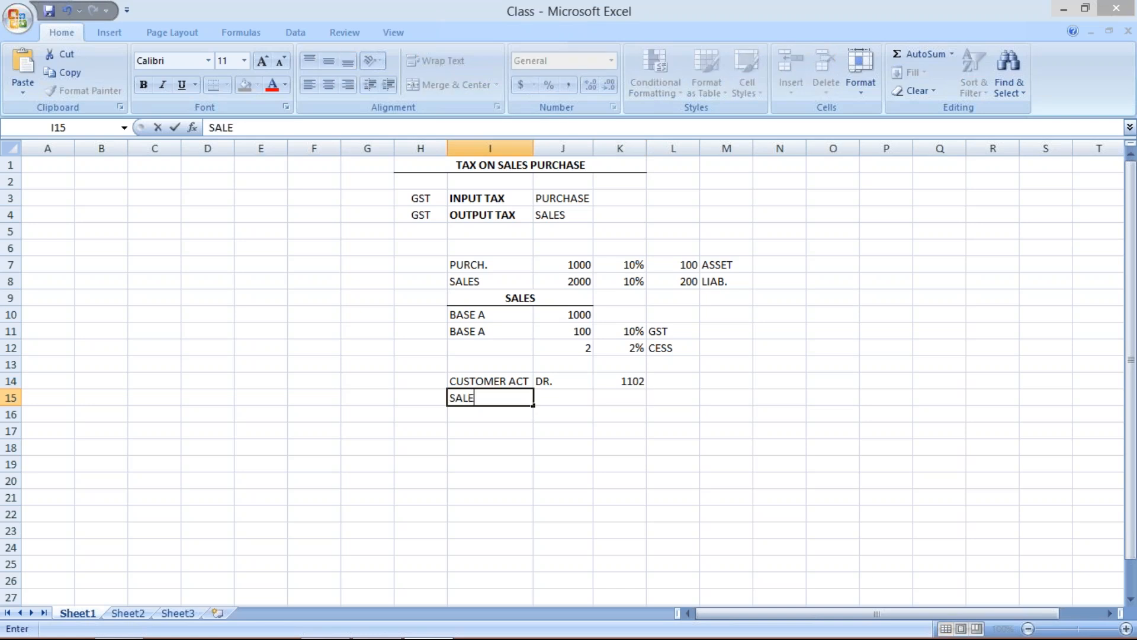
text(S ACT)
click(559, 401)
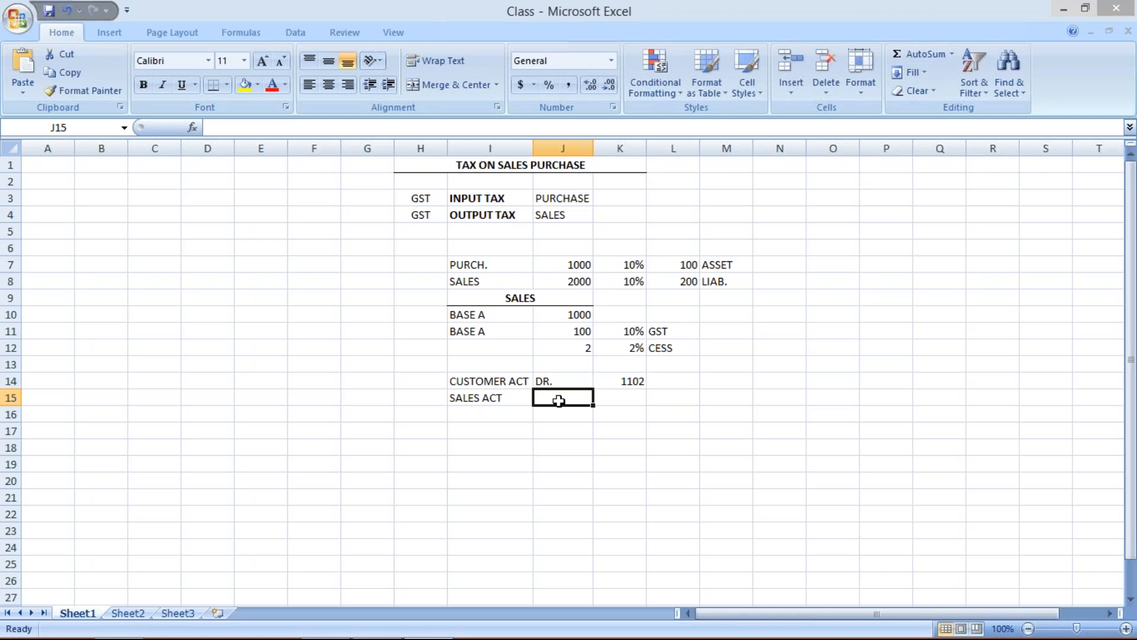
- Mark the sales account line as CR. in J15 and enter its amount 1000 in K15
text(CR.)
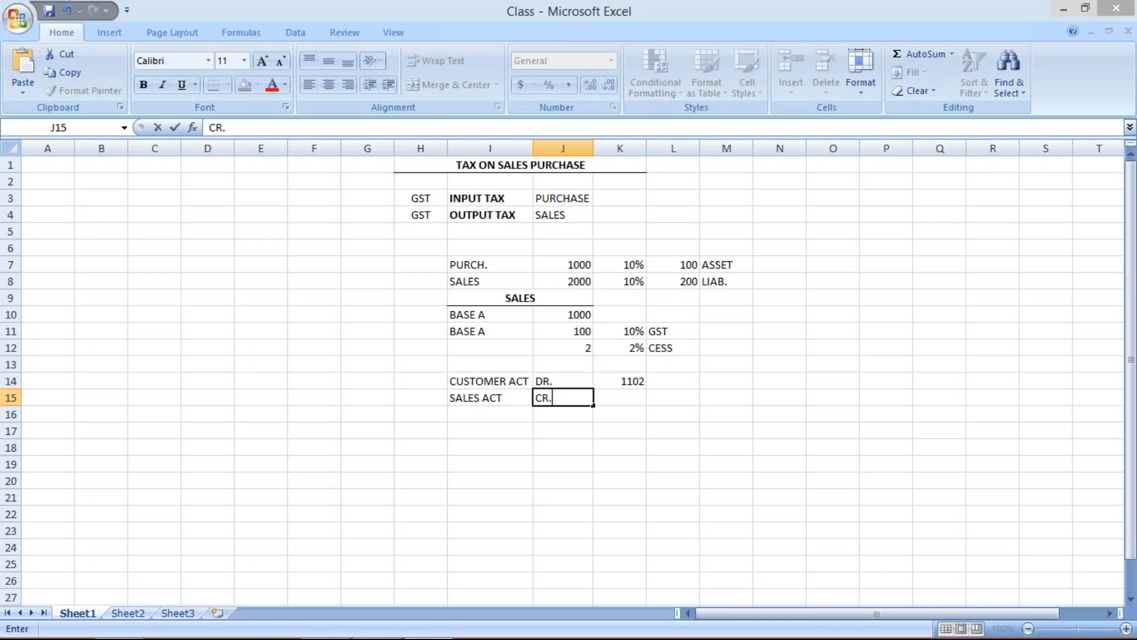
click(620, 394)
click(611, 381)
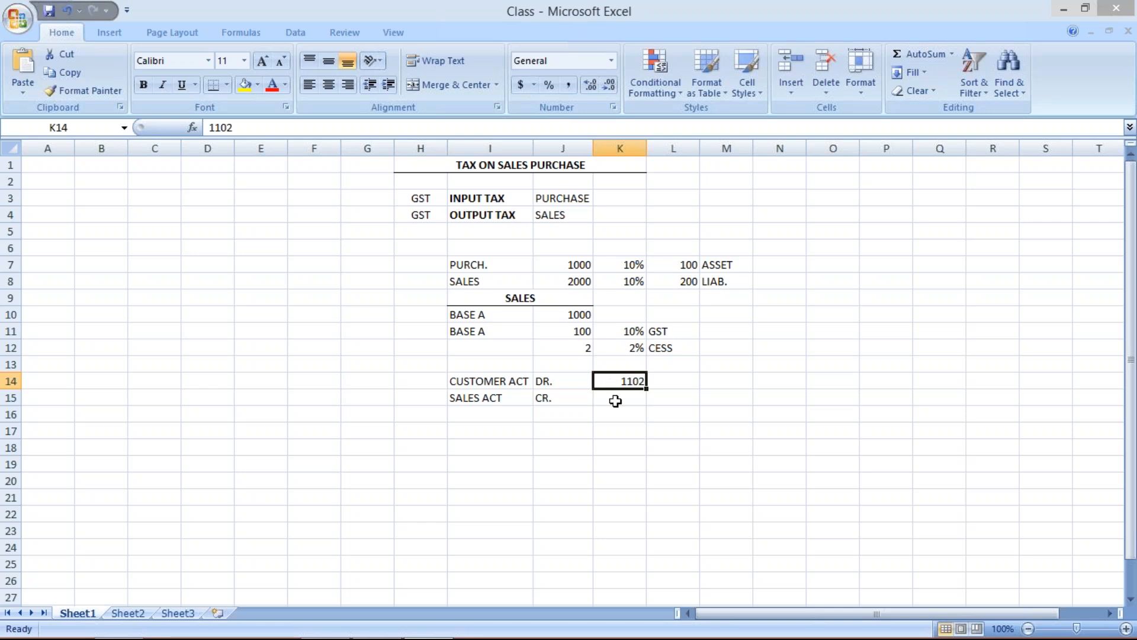
click(618, 401)
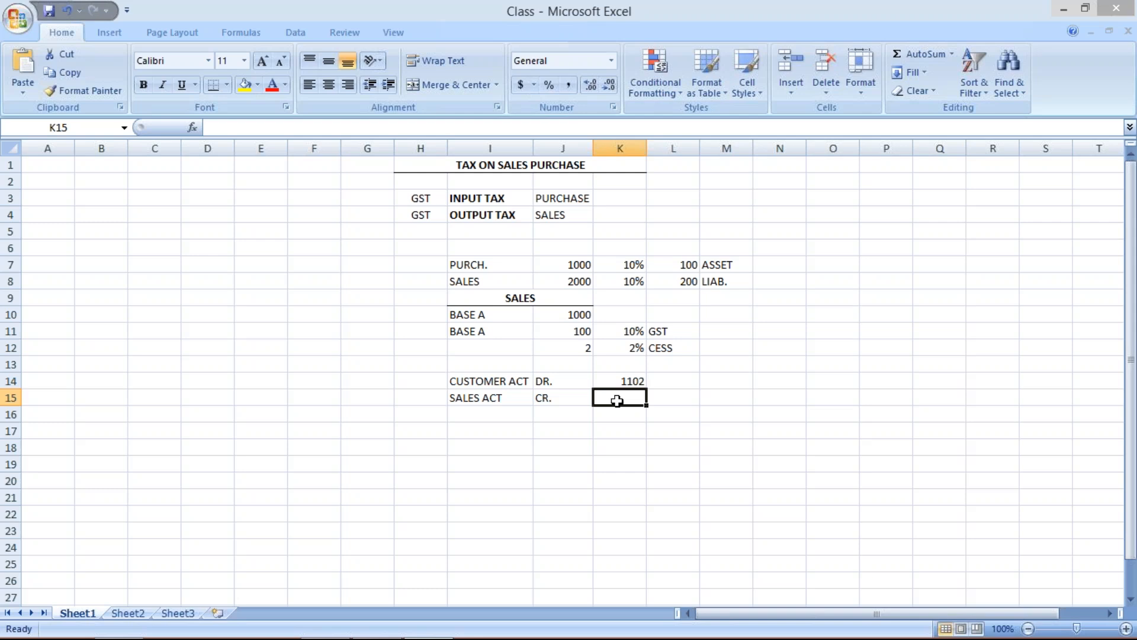
click(951, 544)
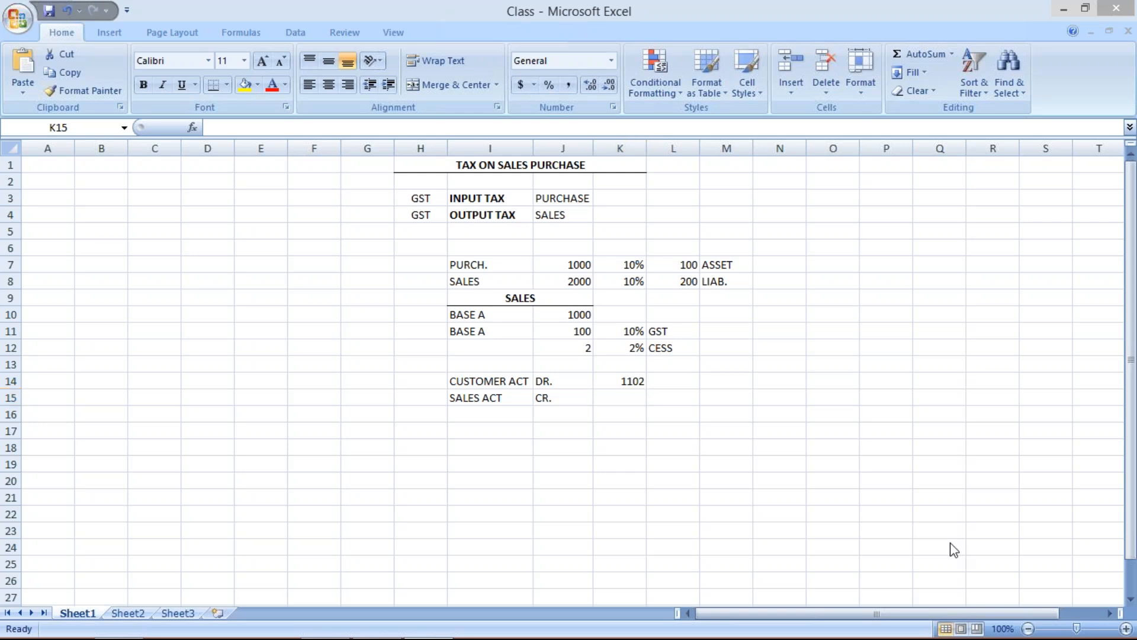
click(619, 391)
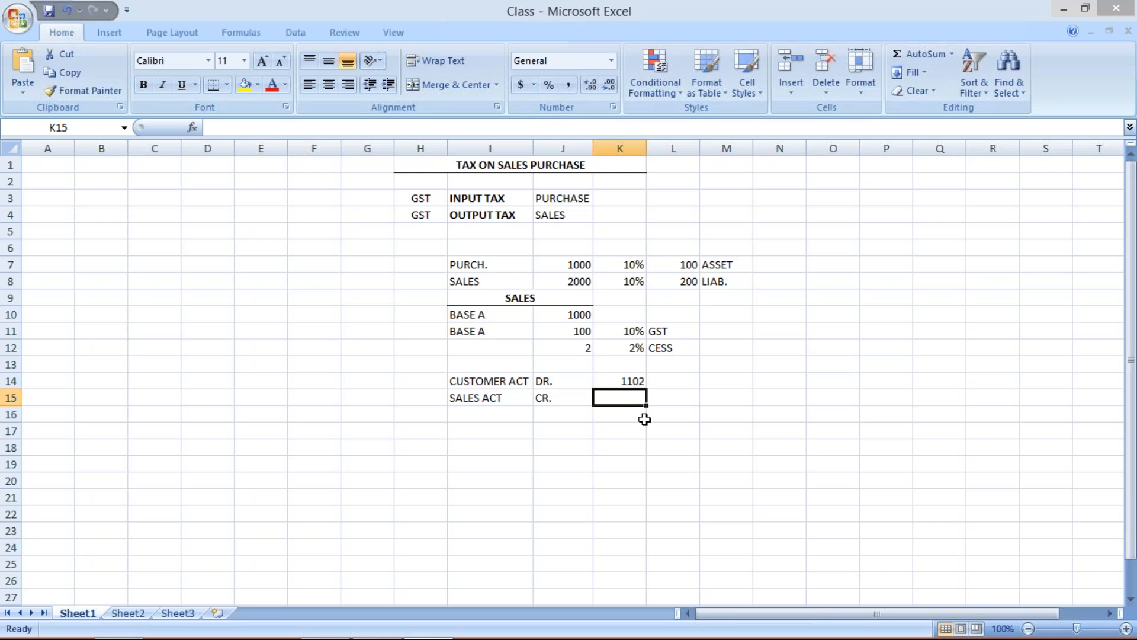
text(1000)
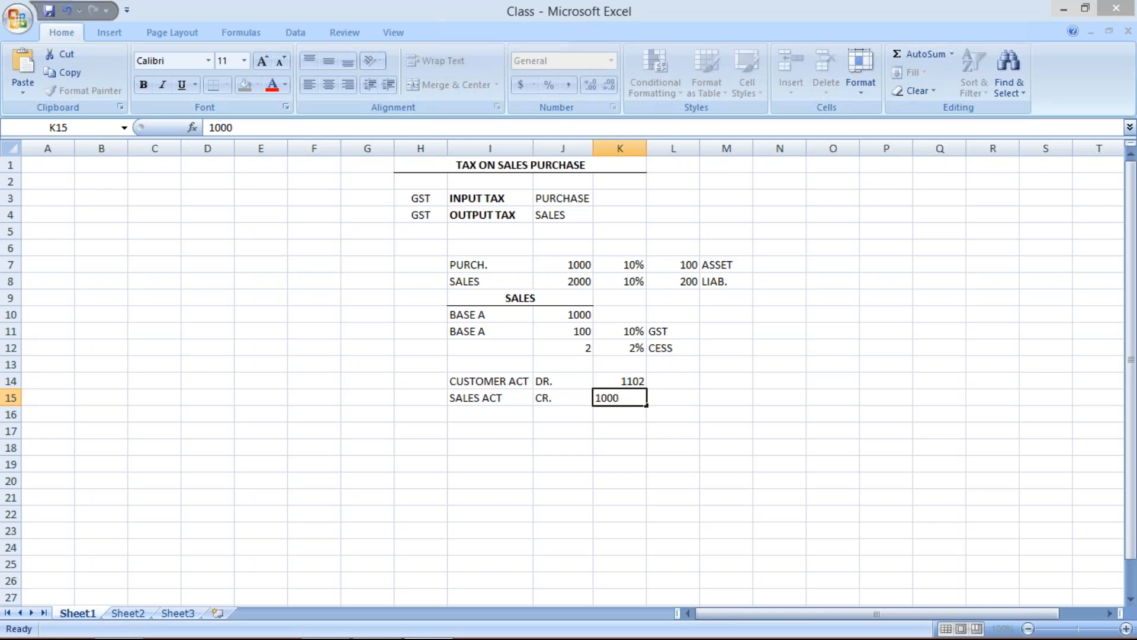
key(Return)
- Add a GST line in row 16 below the sales account, marked CR. with the amount 100
click(519, 416)
text(TAX)
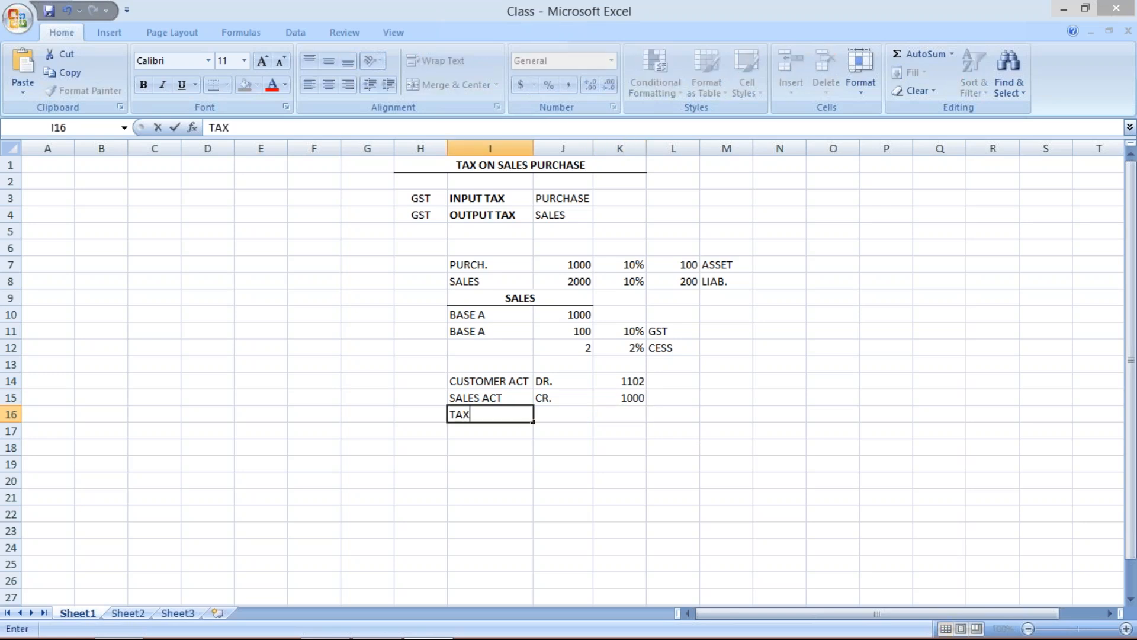
key(BackSpace)
key(BackSpace)
key(BackSpace)
text(GST)
key(Tab)
text(CR.)
click(624, 413)
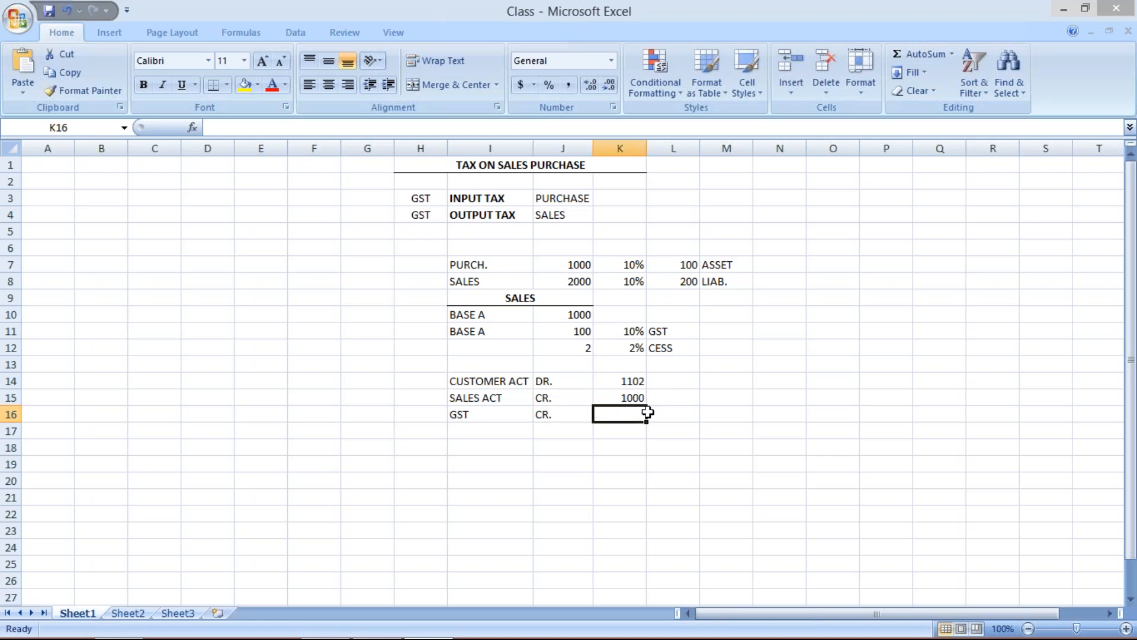
text(100)
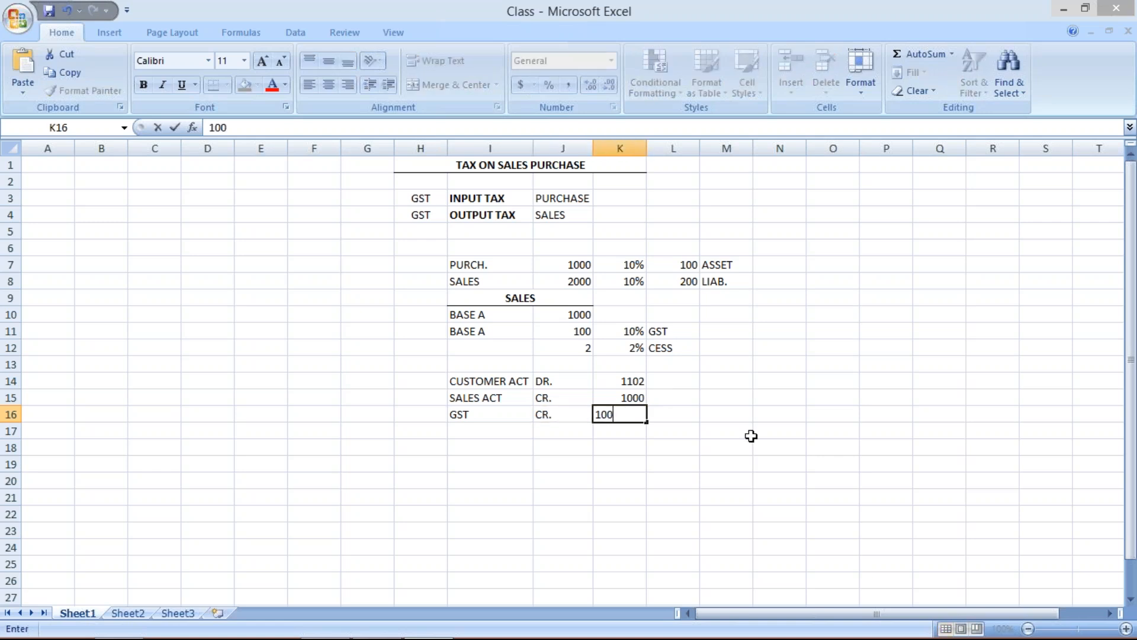
key(Return)
- Add a CESS line in row 17 below GST, marked CR. with the amount 2
click(489, 430)
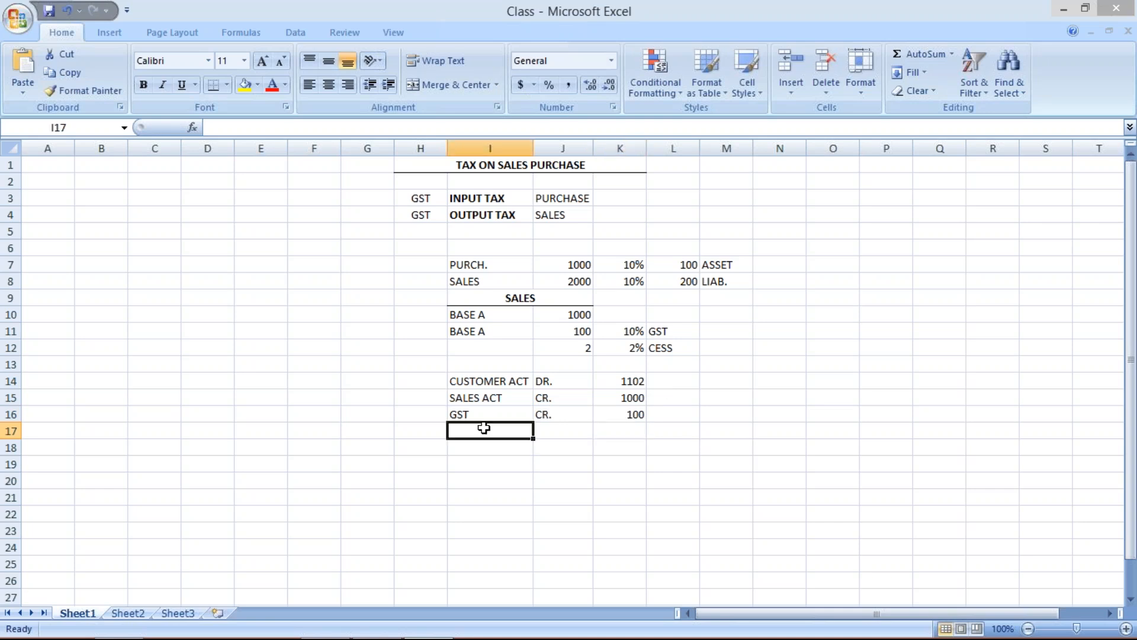
text(CESS)
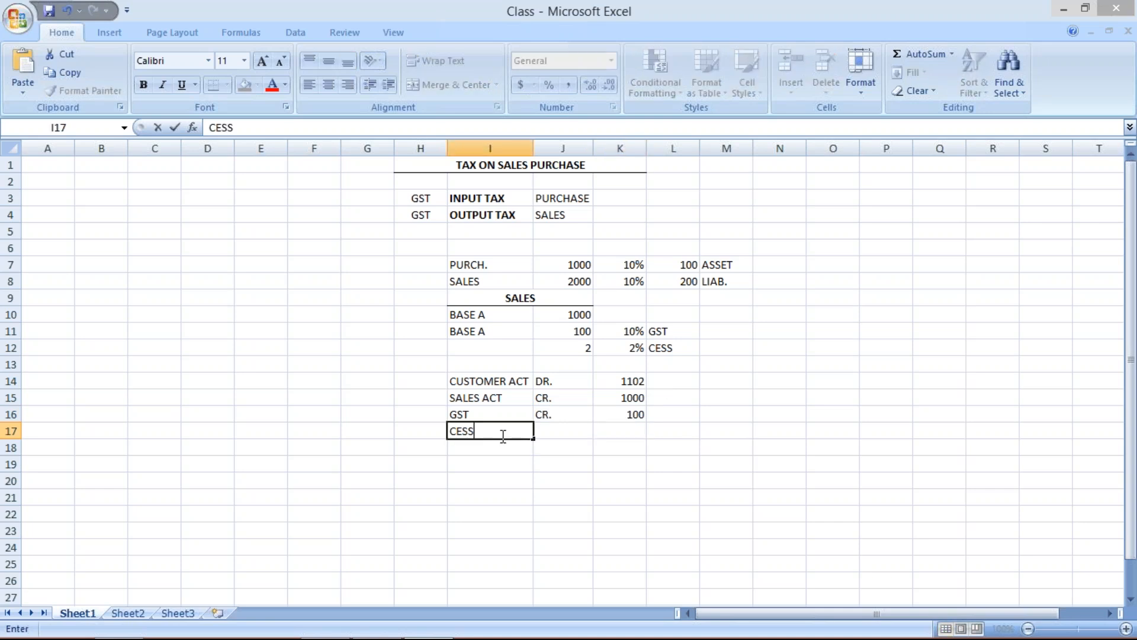
key(Tab)
text(CR.)
click(623, 431)
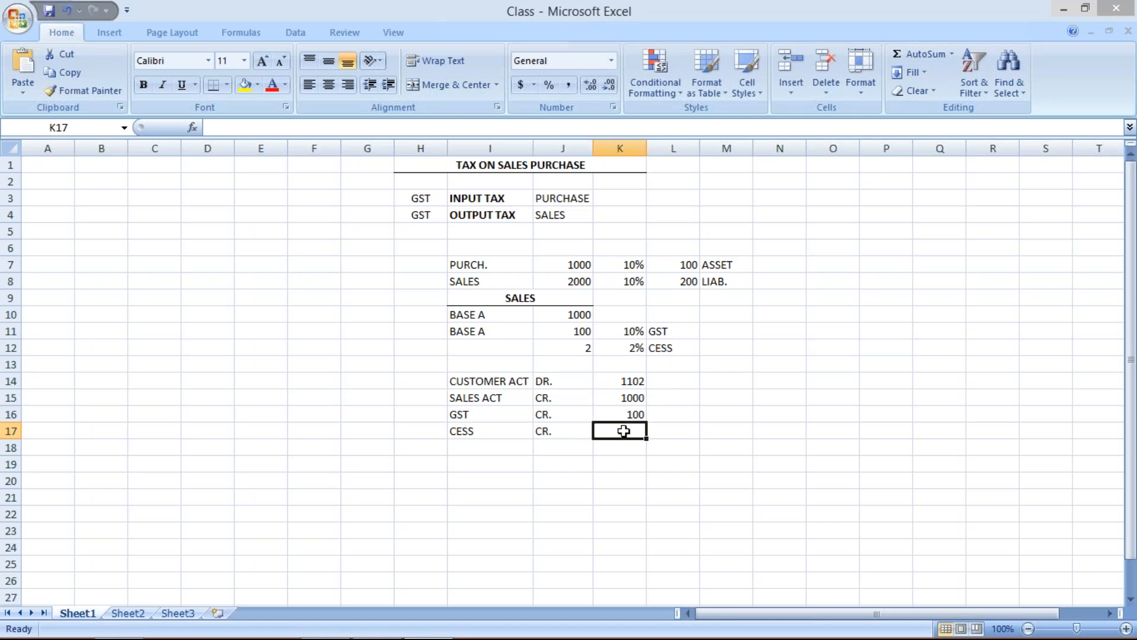
text(2)
key(Return)
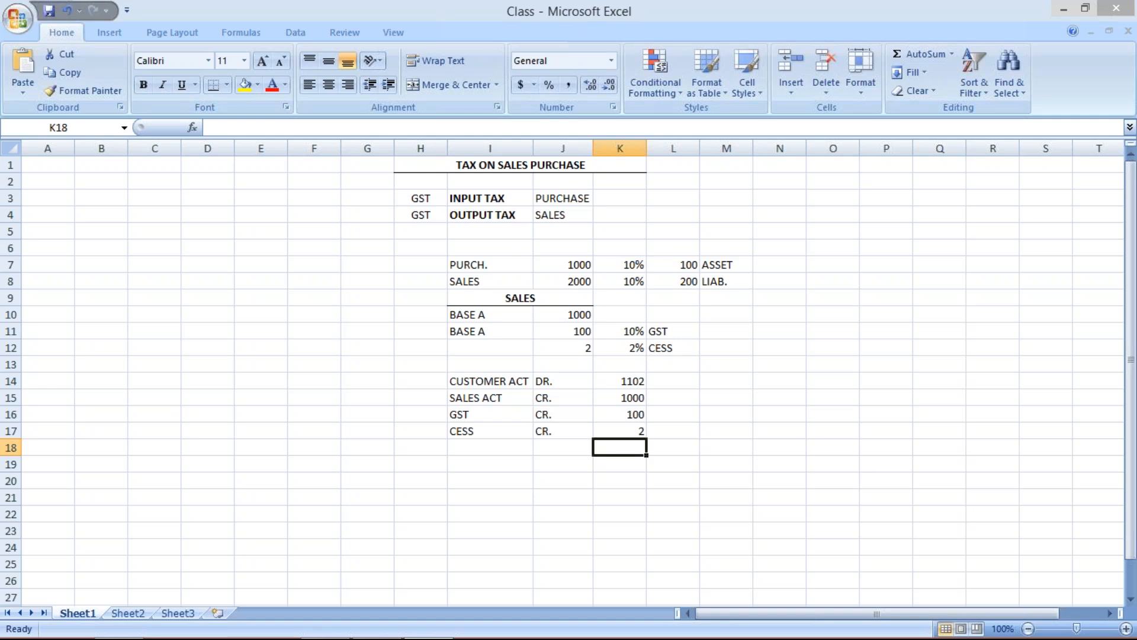
- Review the journal entry in rows 14 to 17, checking the customer, sales, GST and cess accounts and the debit and credit amounts
click(499, 384)
click(641, 382)
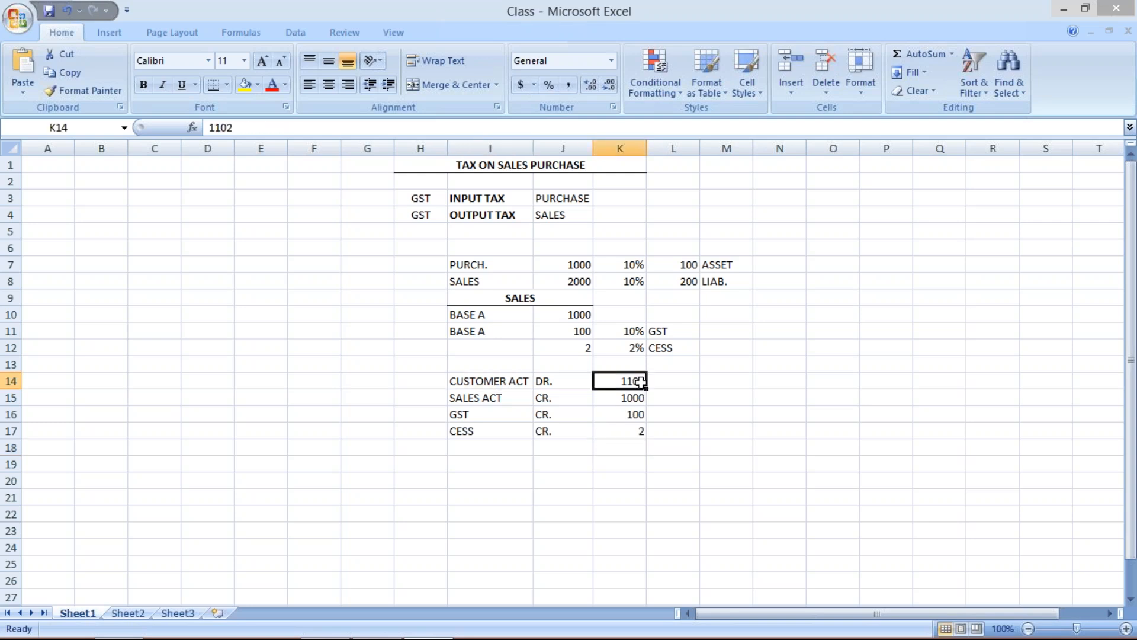
click(495, 400)
click(629, 398)
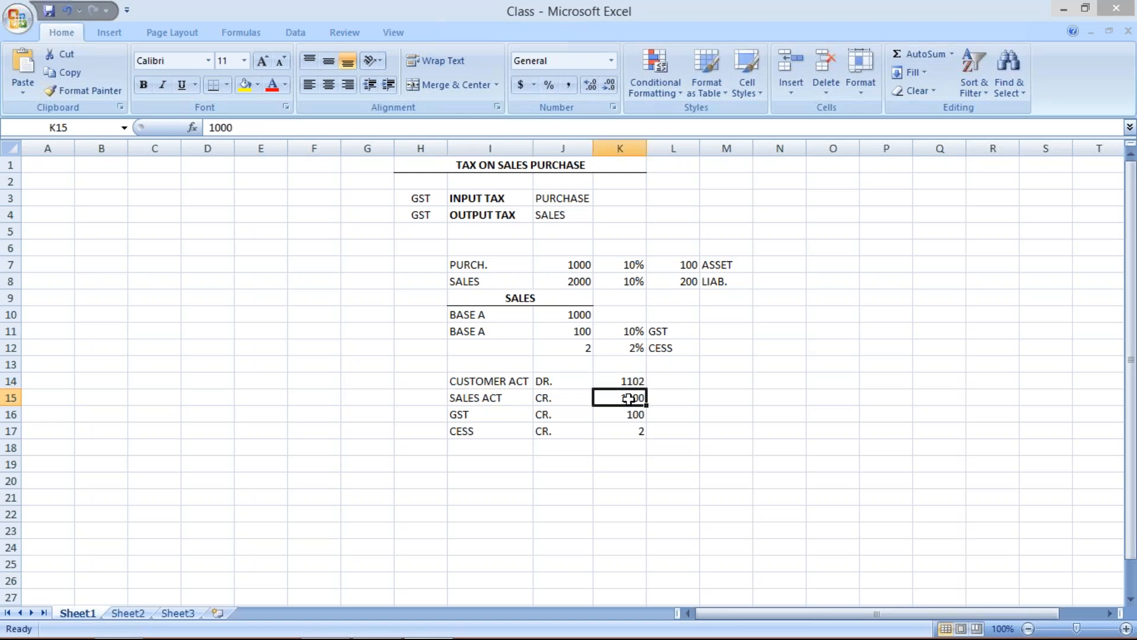
click(477, 418)
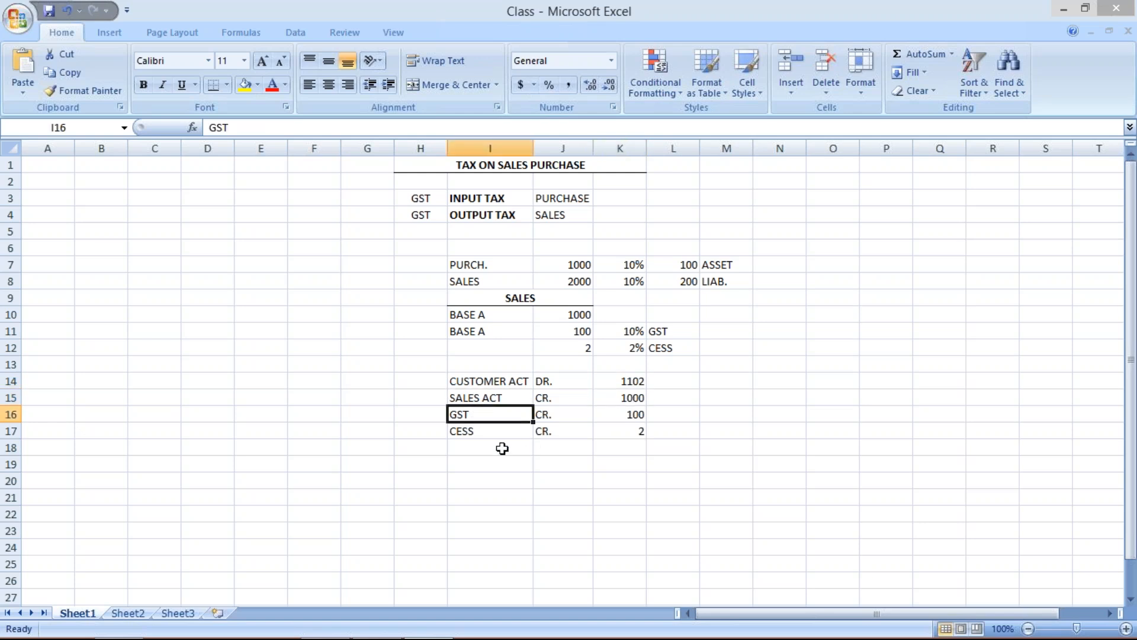
click(496, 429)
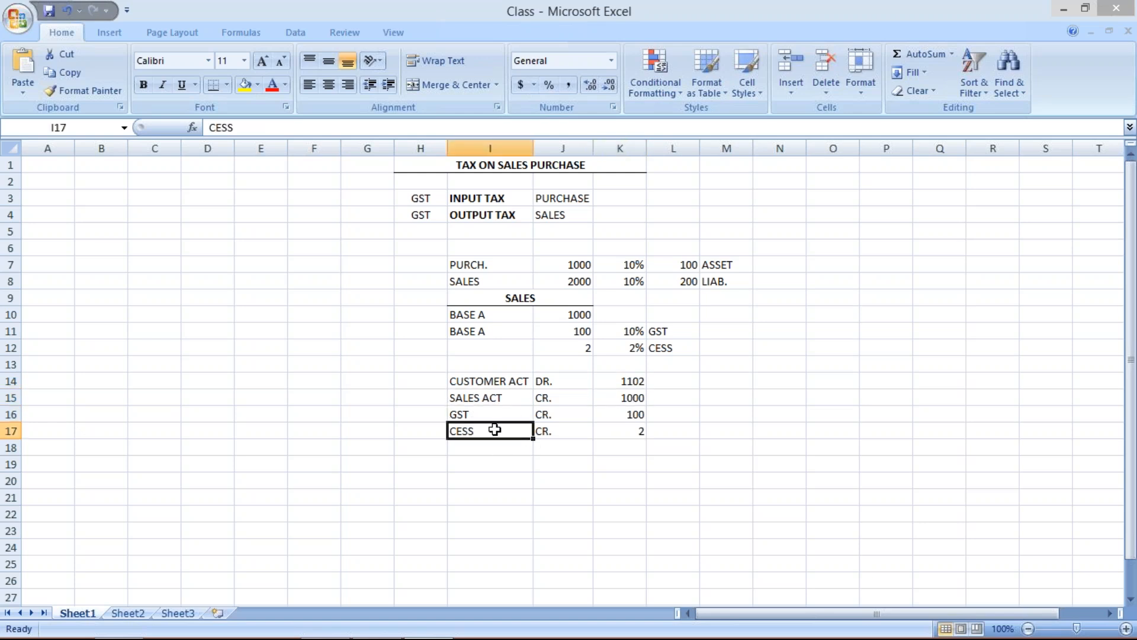
click(420, 415)
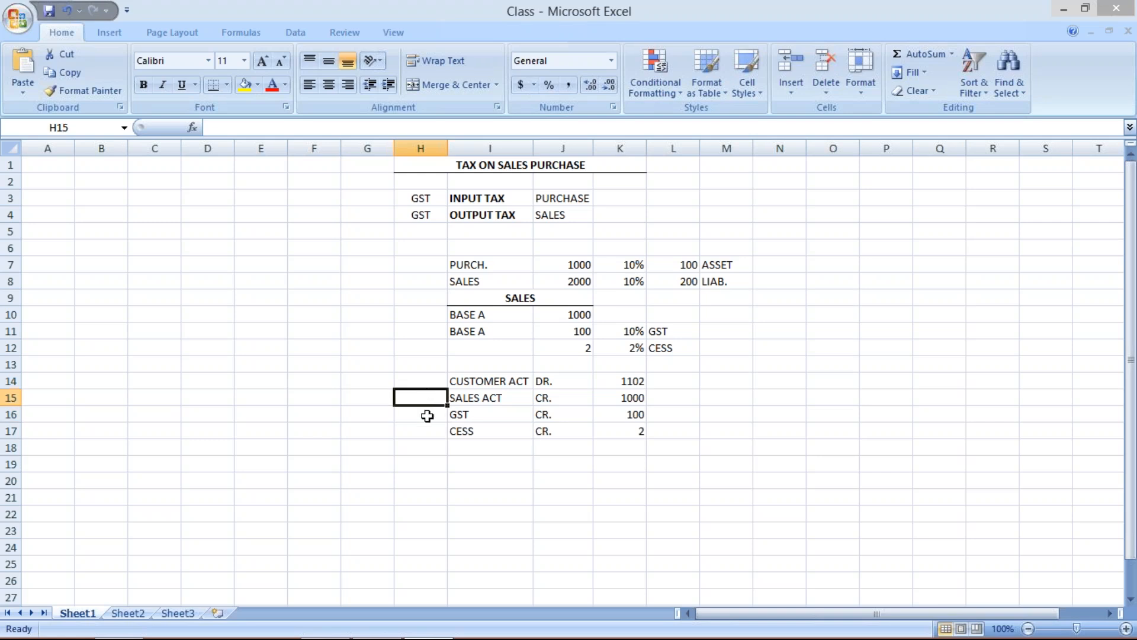
click(429, 429)
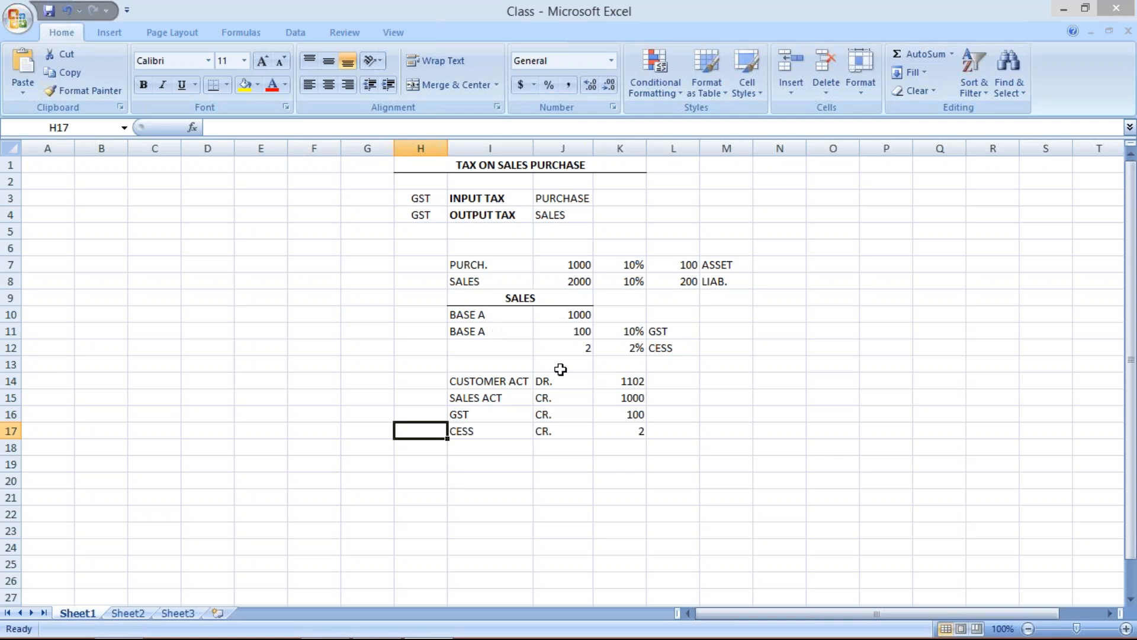
- Examine the base, GST and cess amounts in J10:J12 individually and check their sum
click(581, 349)
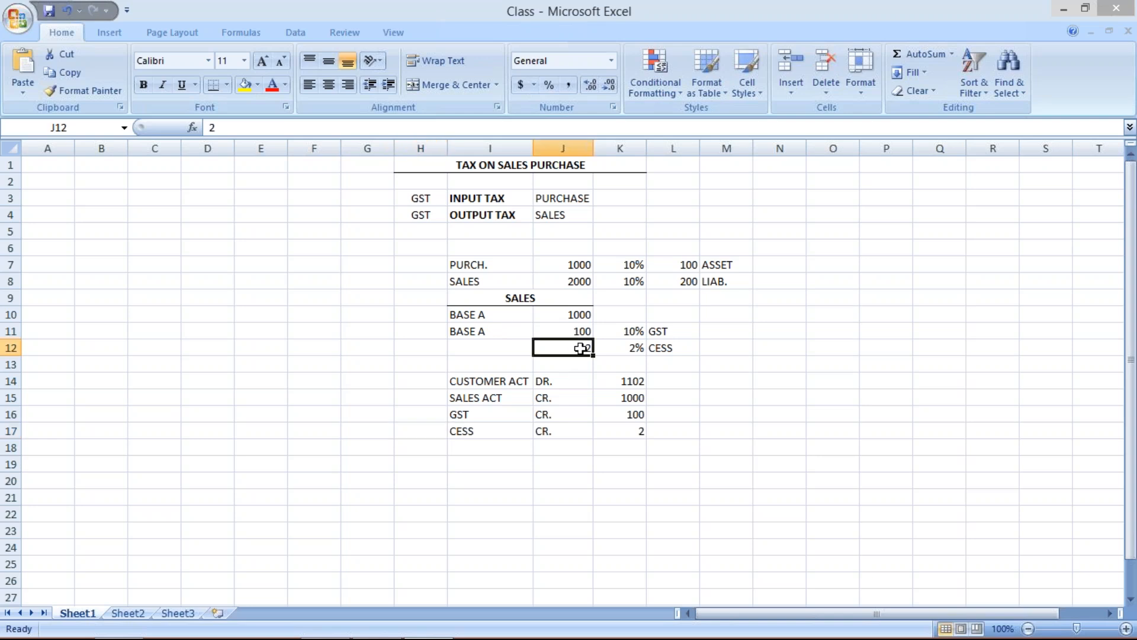
click(564, 315)
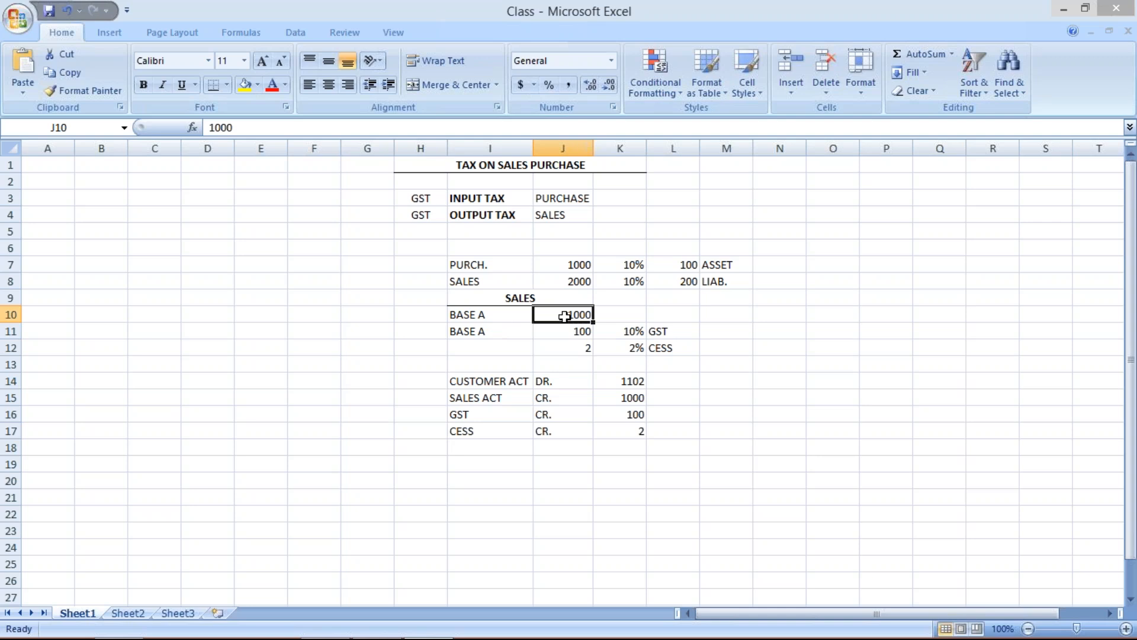
drag(564, 316, 580, 349)
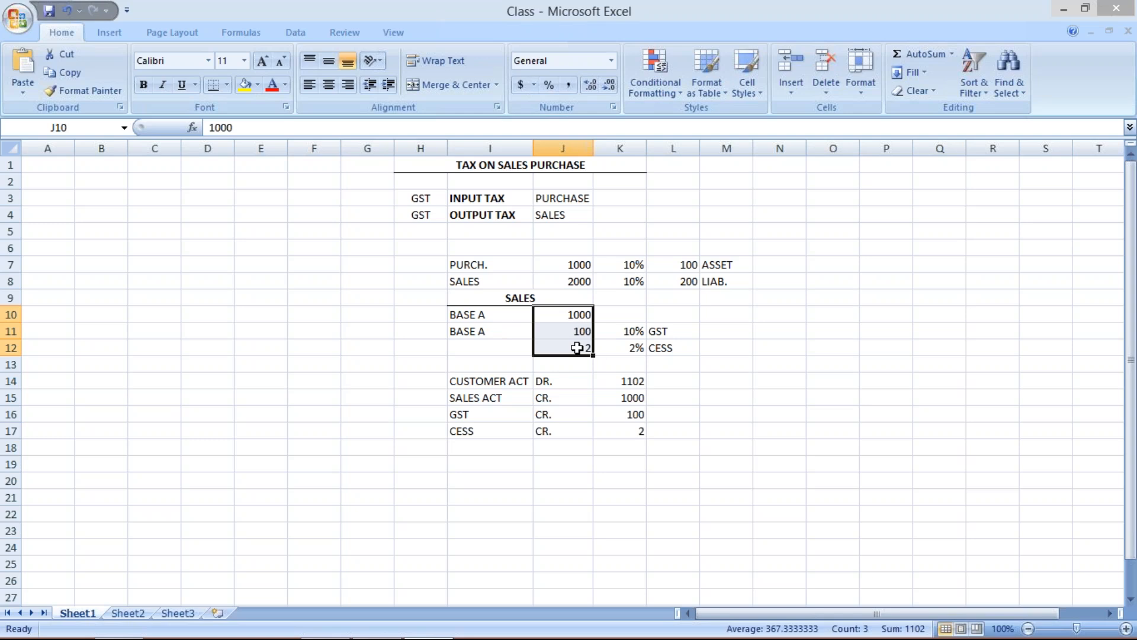
click(558, 332)
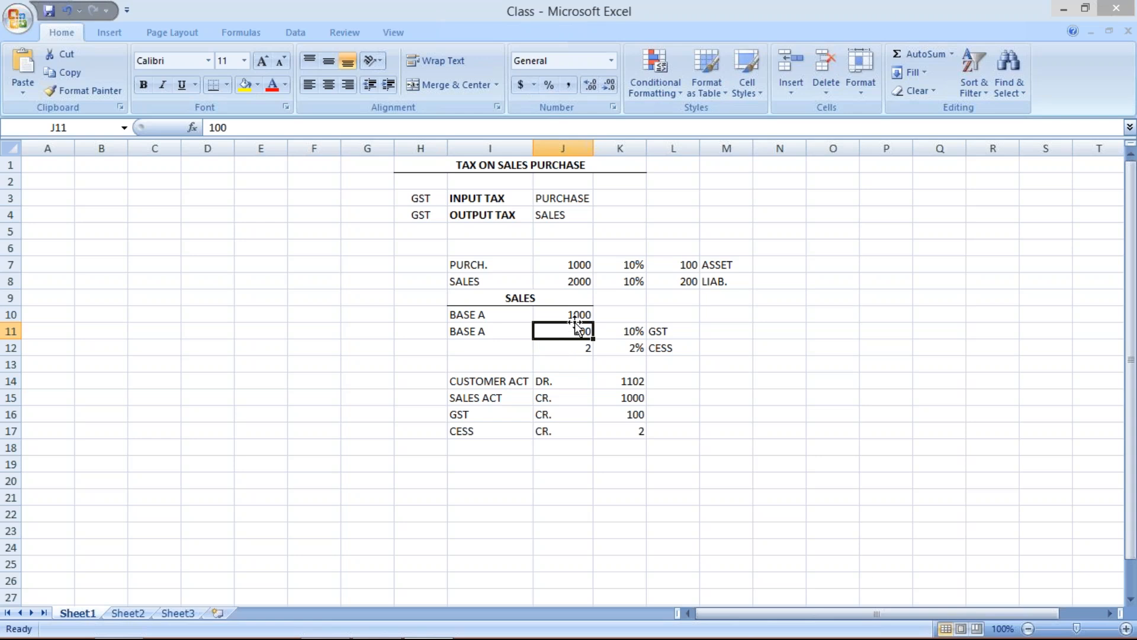
click(582, 347)
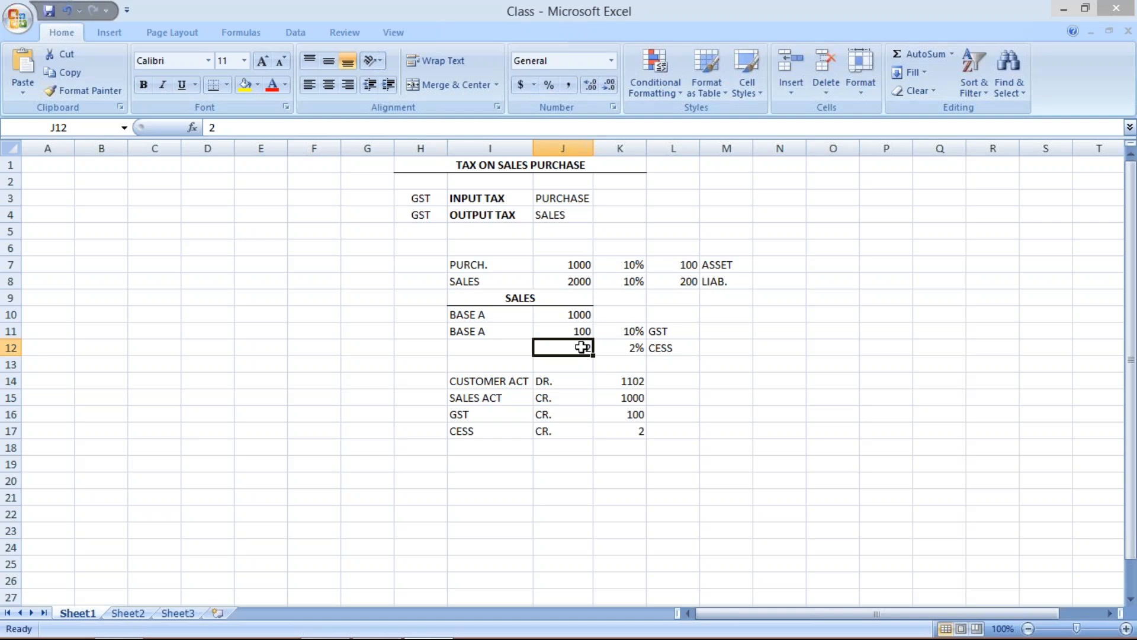
mouse_move(497, 622)
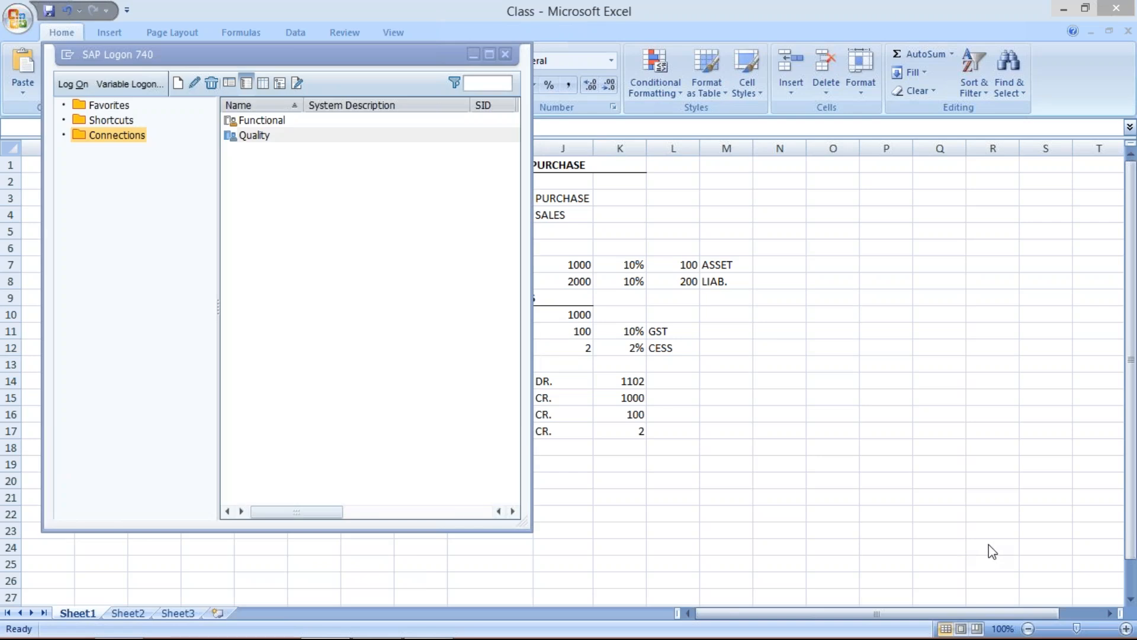
click(659, 495)
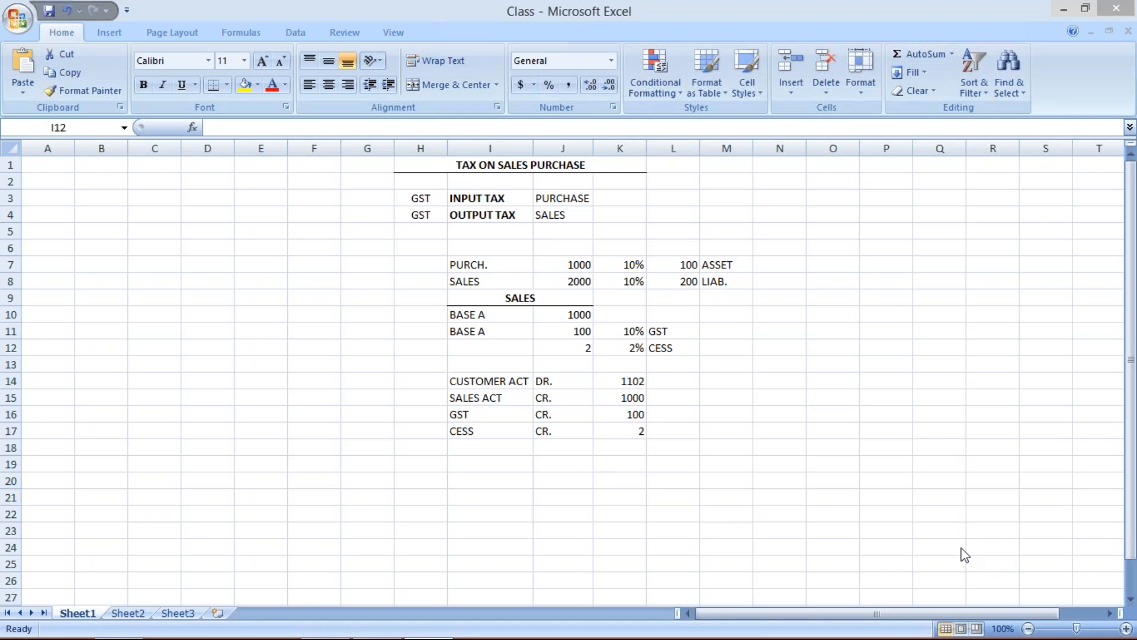
- Compare the cess amount in J12 and the GST amount in J11 with the base amount they are calculated on in row 10
double_click(528, 350)
click(551, 341)
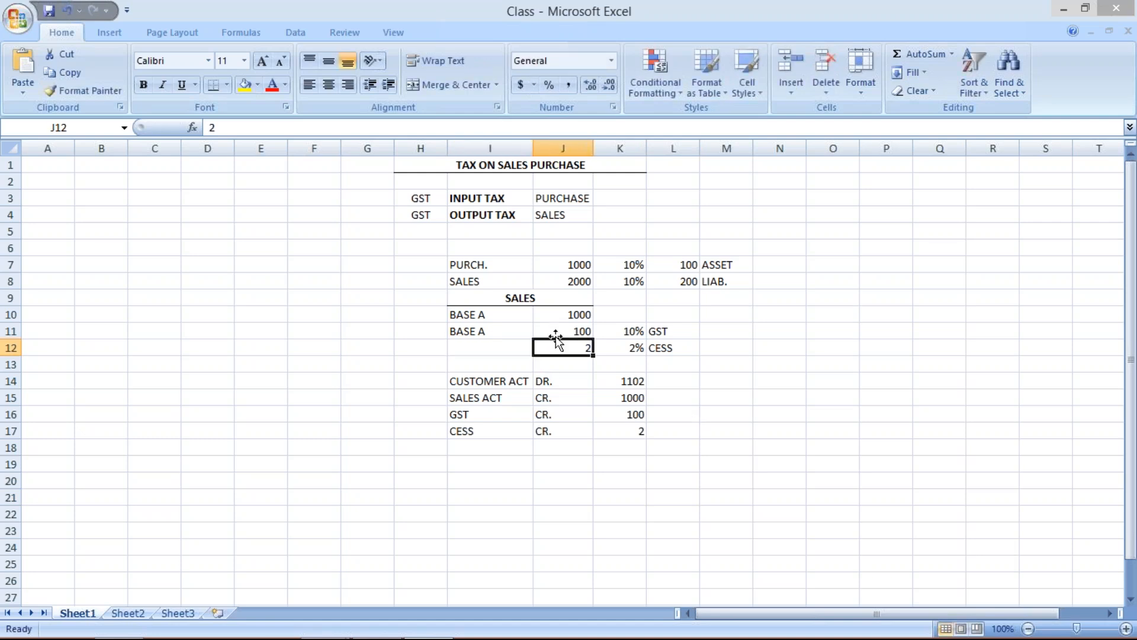
click(556, 330)
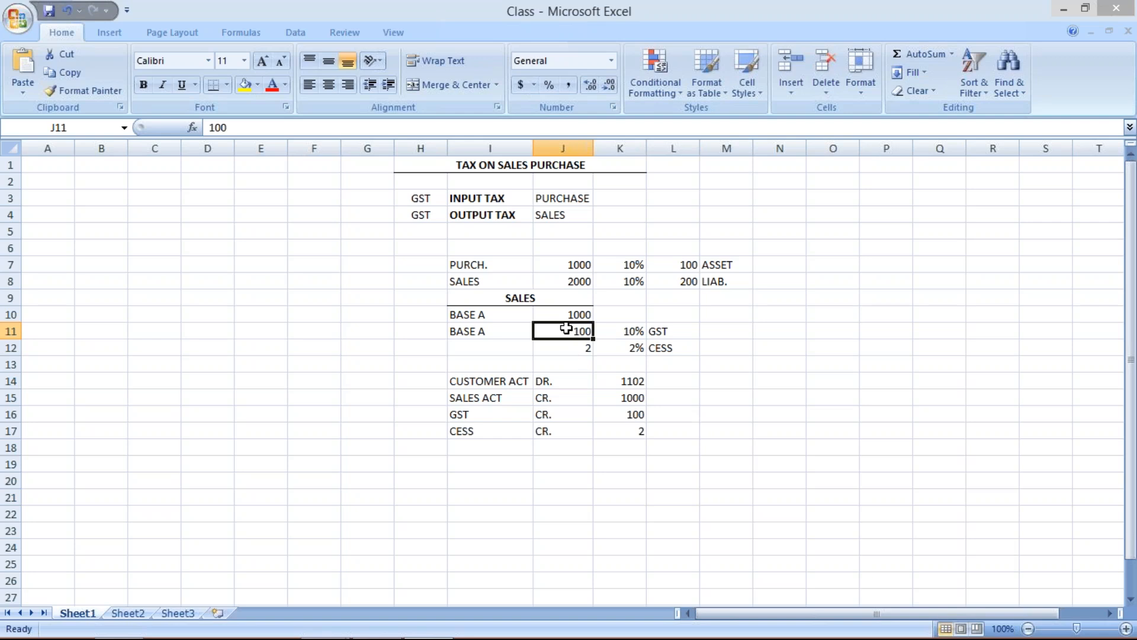
click(562, 314)
click(567, 330)
click(566, 312)
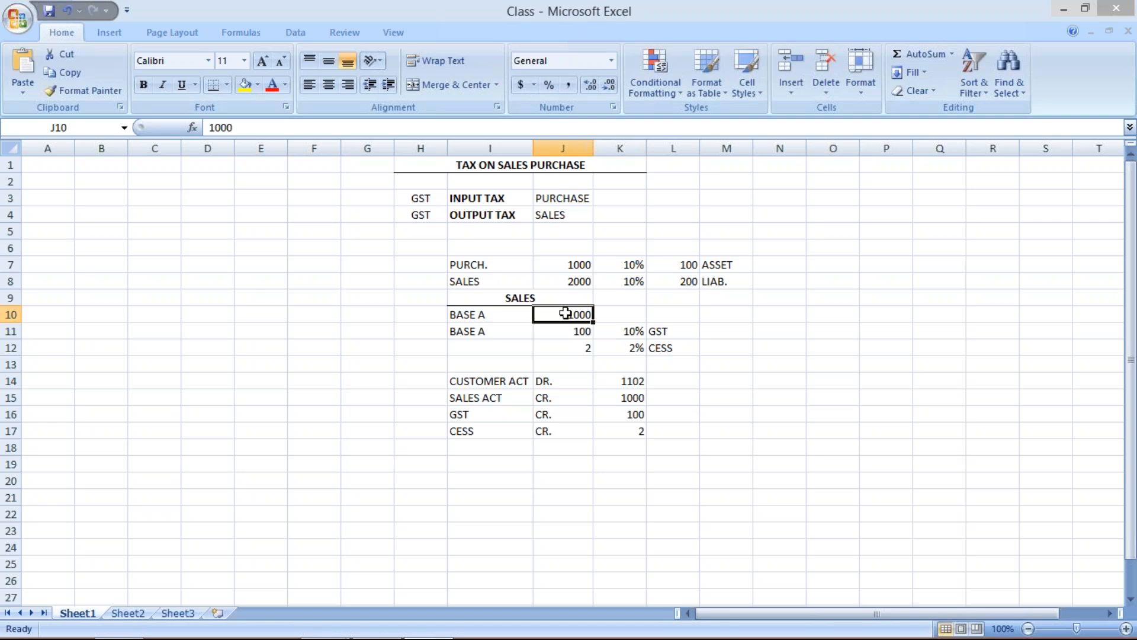
click(495, 318)
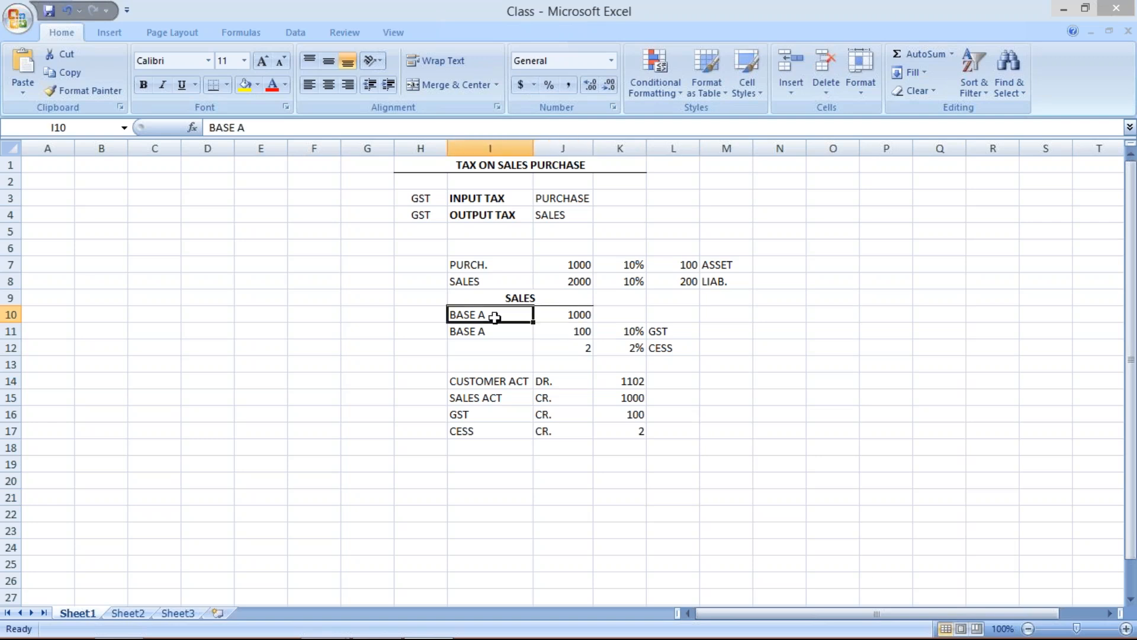
click(572, 348)
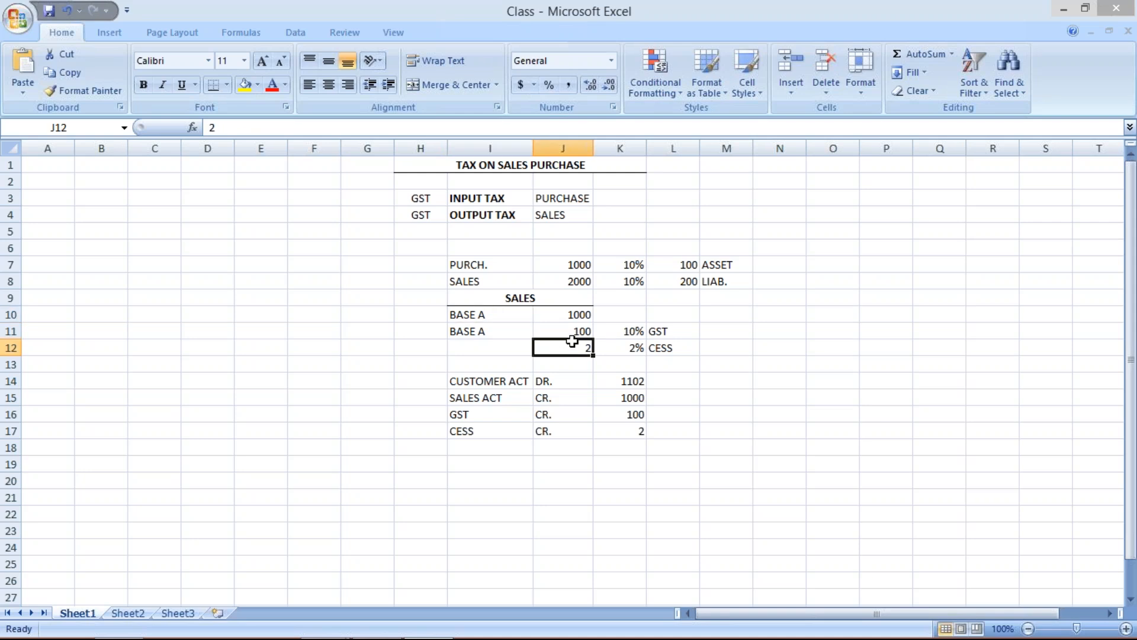
click(567, 327)
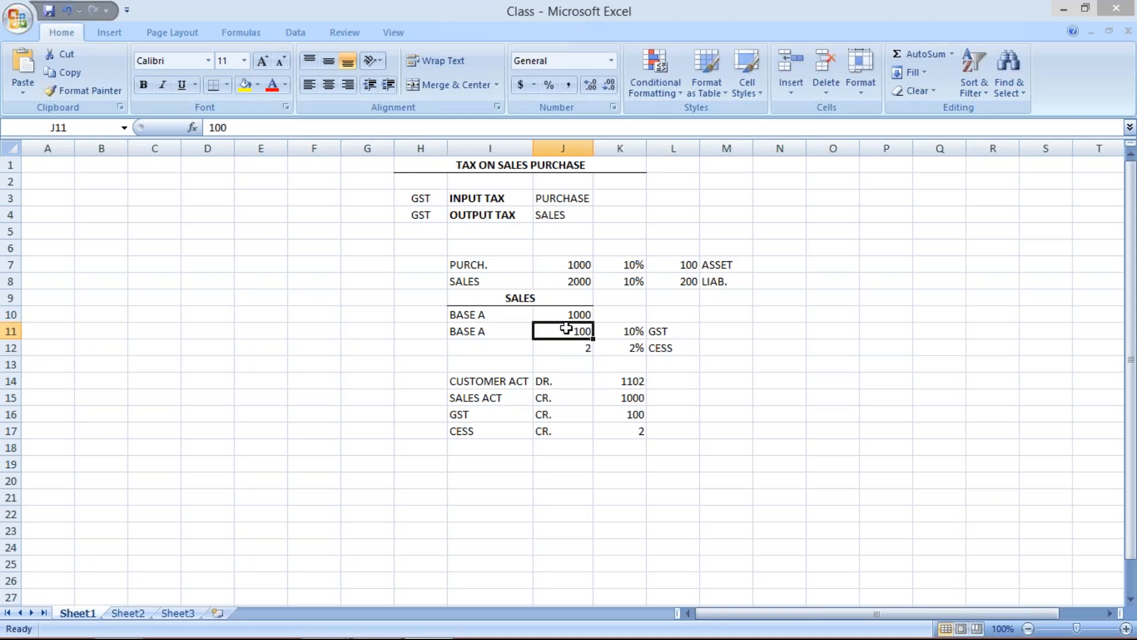
- Clear the BASE A labels from I10:I12 beside the sales amounts
drag(494, 312, 507, 342)
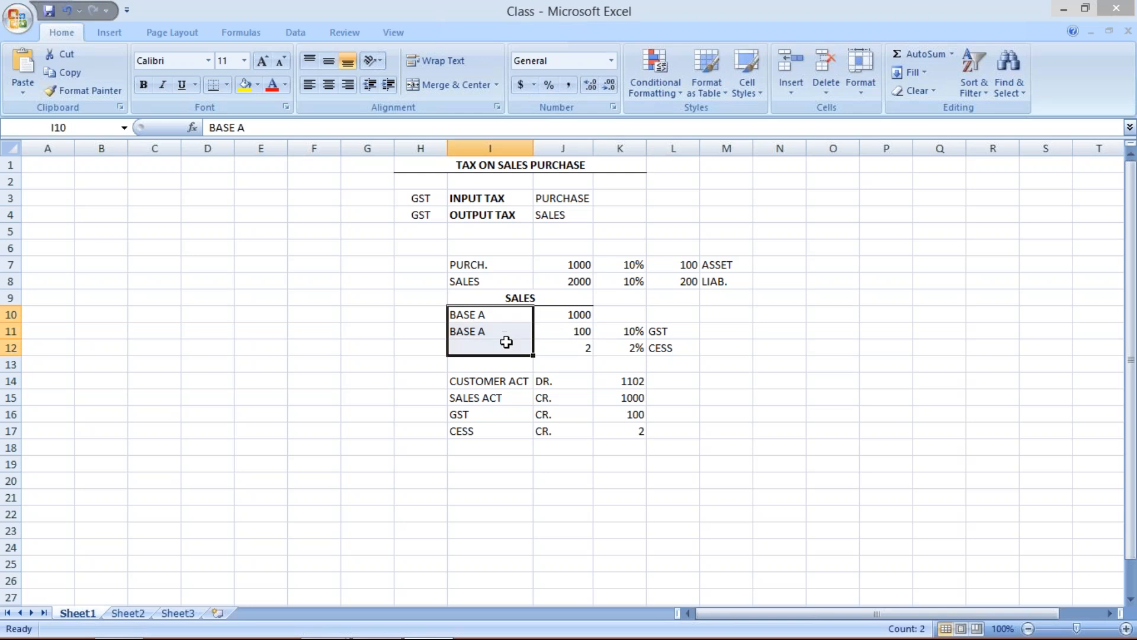
key(Delete)
click(491, 318)
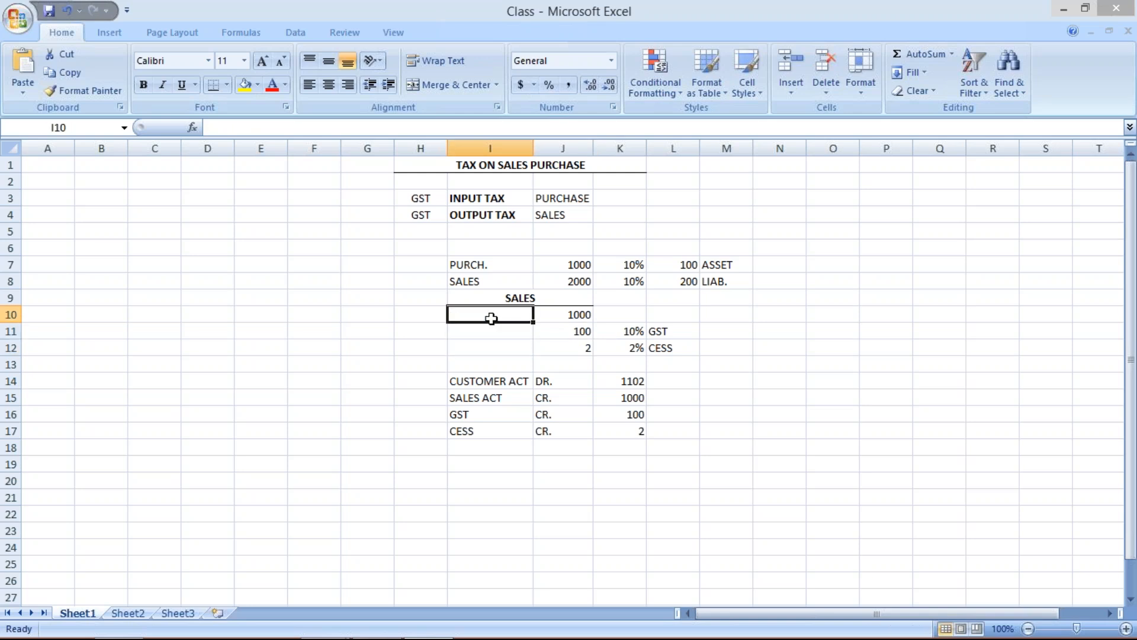
click(562, 331)
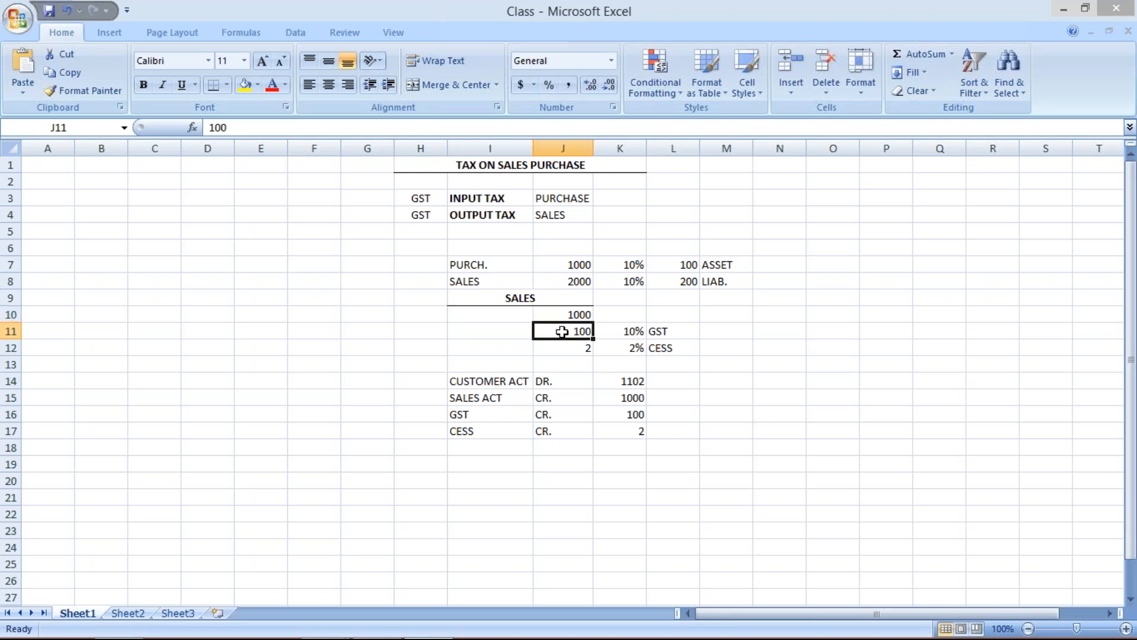
key(Down)
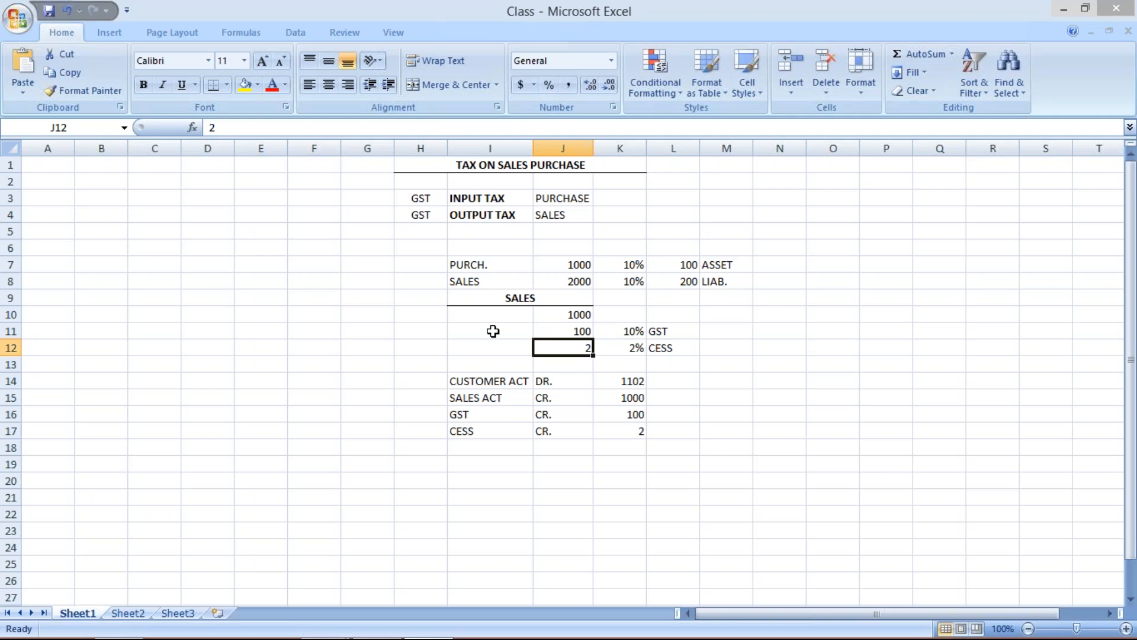
click(494, 327)
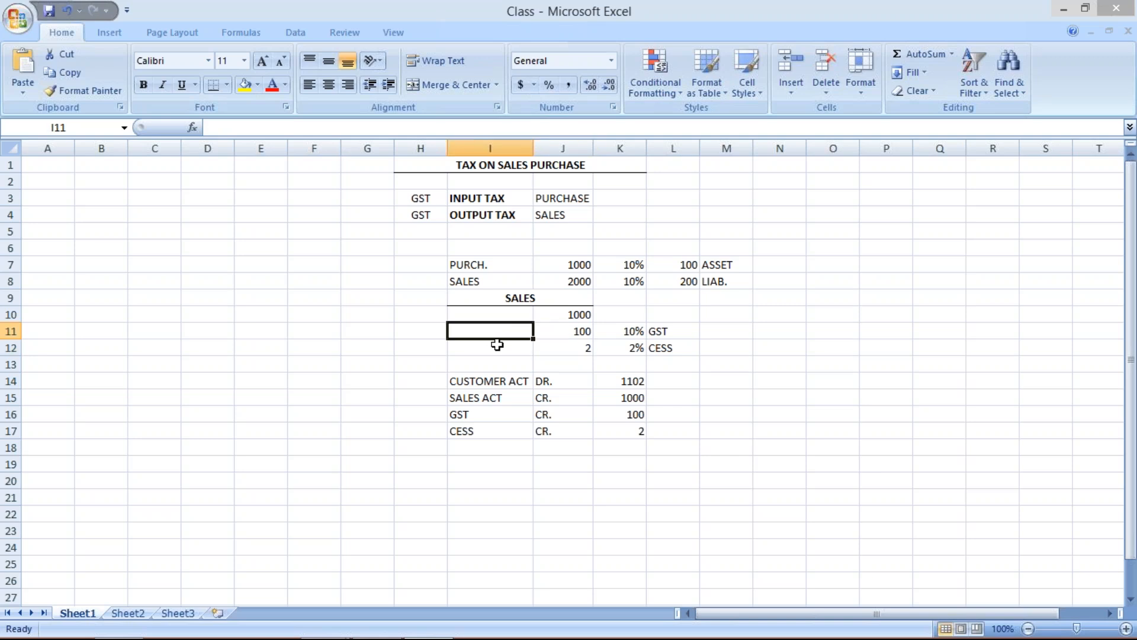
click(499, 347)
drag(500, 313, 507, 350)
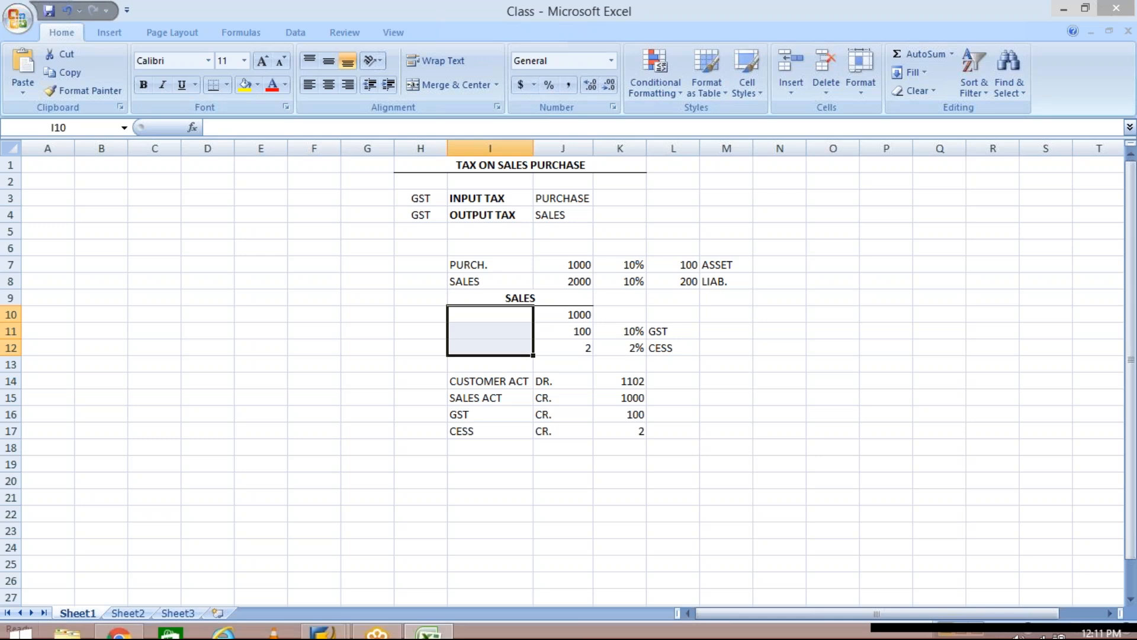
- Switch to SAP Easy Access and open the condition types configuration with transaction obq1
click(325, 627)
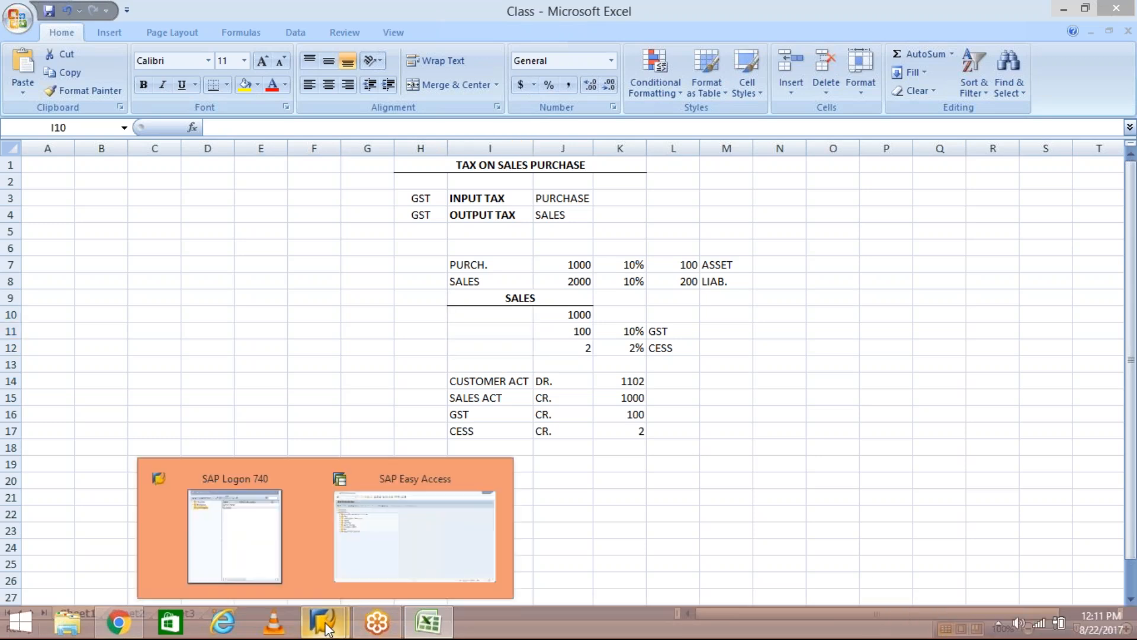
click(404, 574)
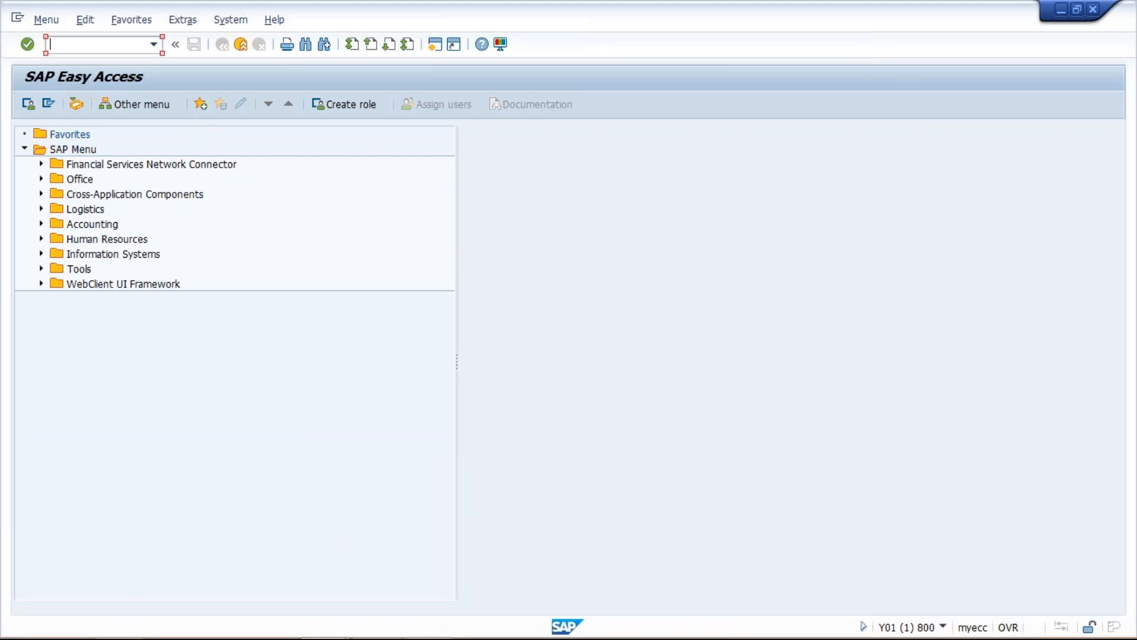
text(/)
key(BackSpace)
text(obb)
key(BackSpace)
text(q1)
key(Return)
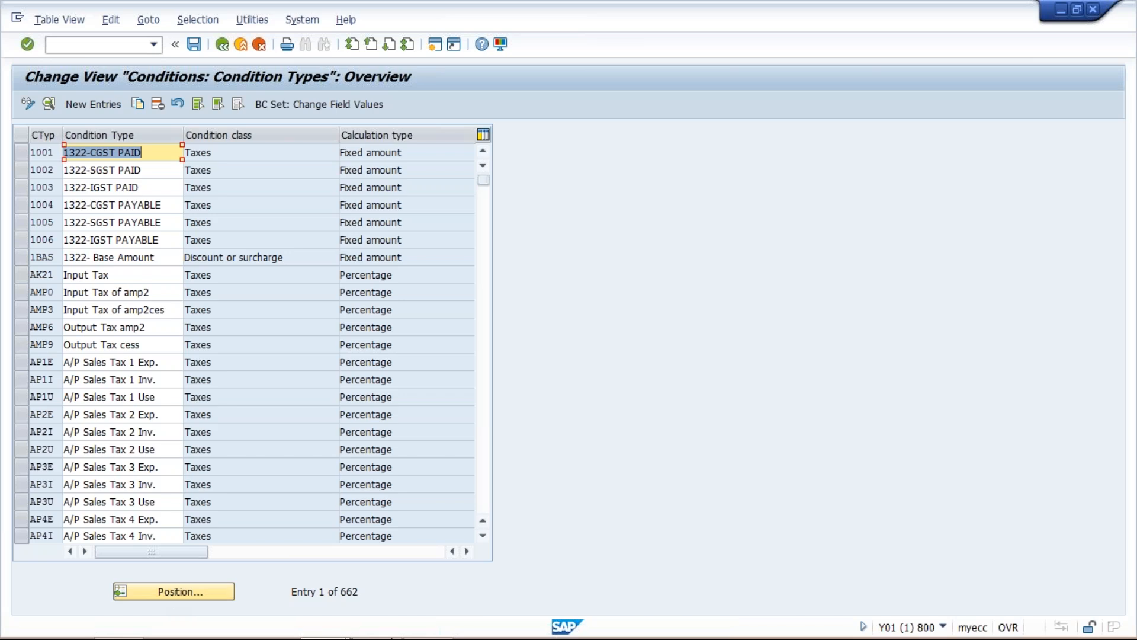
- Check the base sales amount in J10 of the Excel worksheet, and return to SAP to locate condition type BASB
click(442, 630)
click(566, 313)
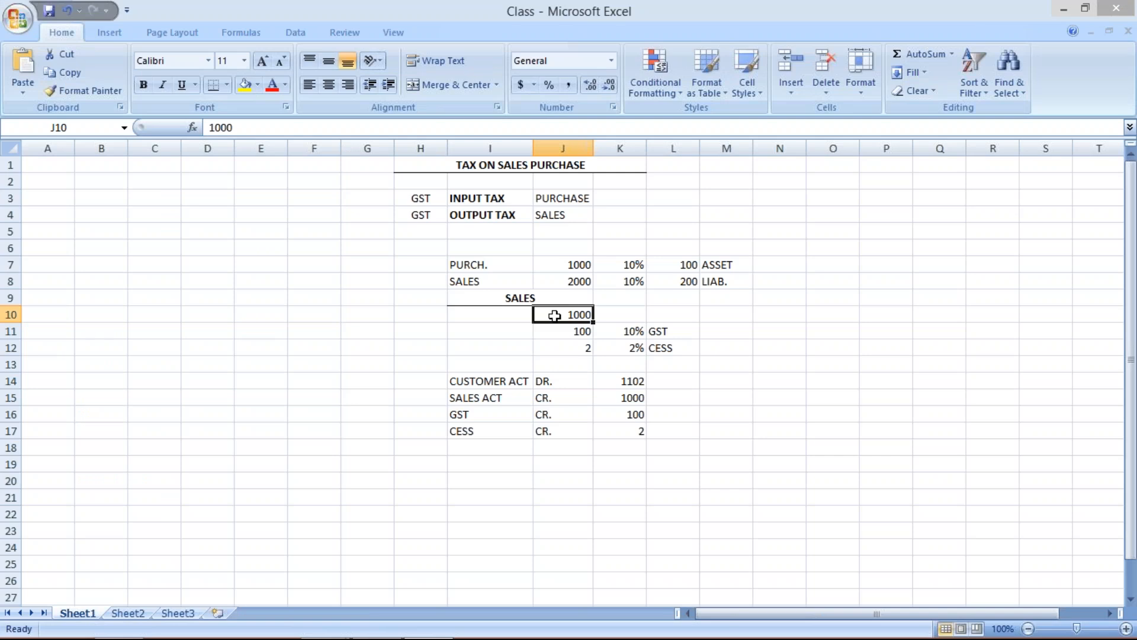
mouse_move(346, 630)
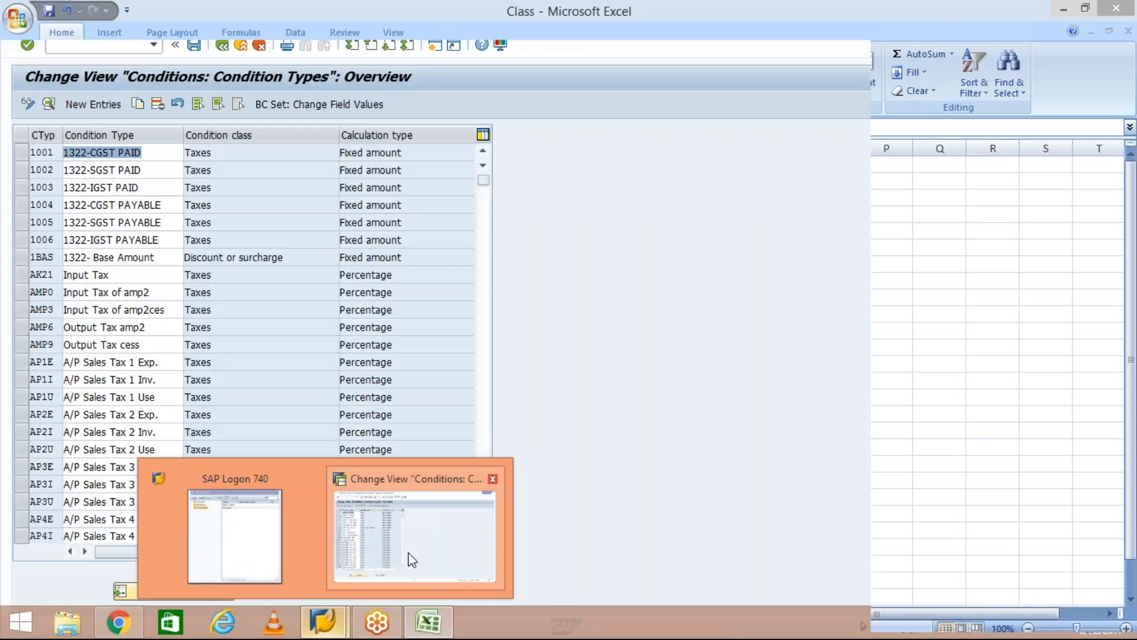
click(409, 554)
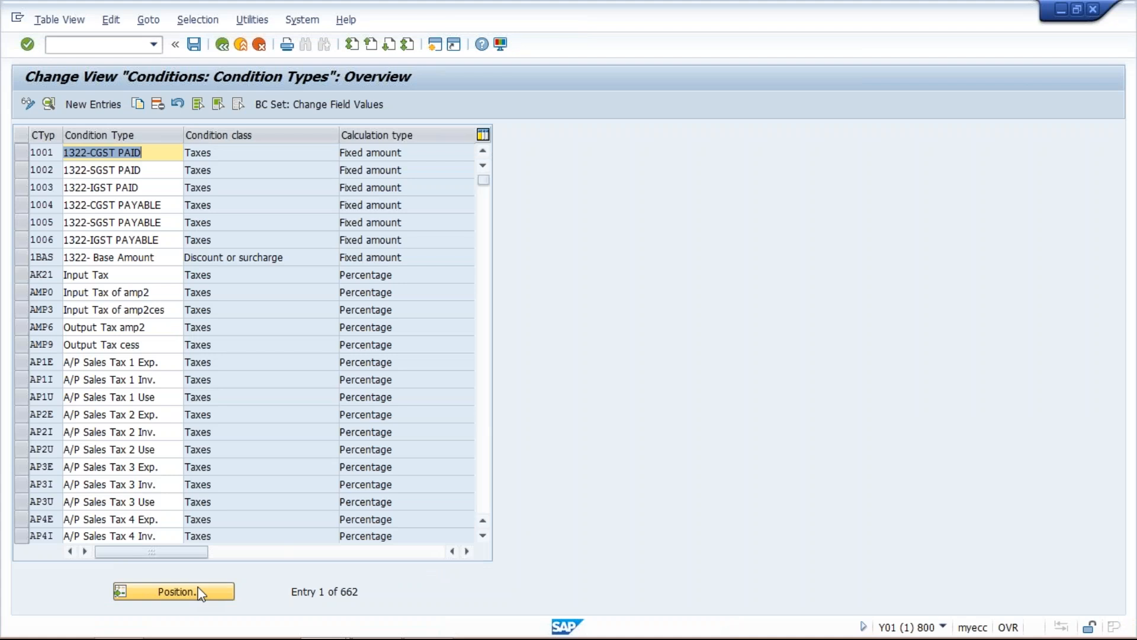
click(178, 592)
text(BASB)
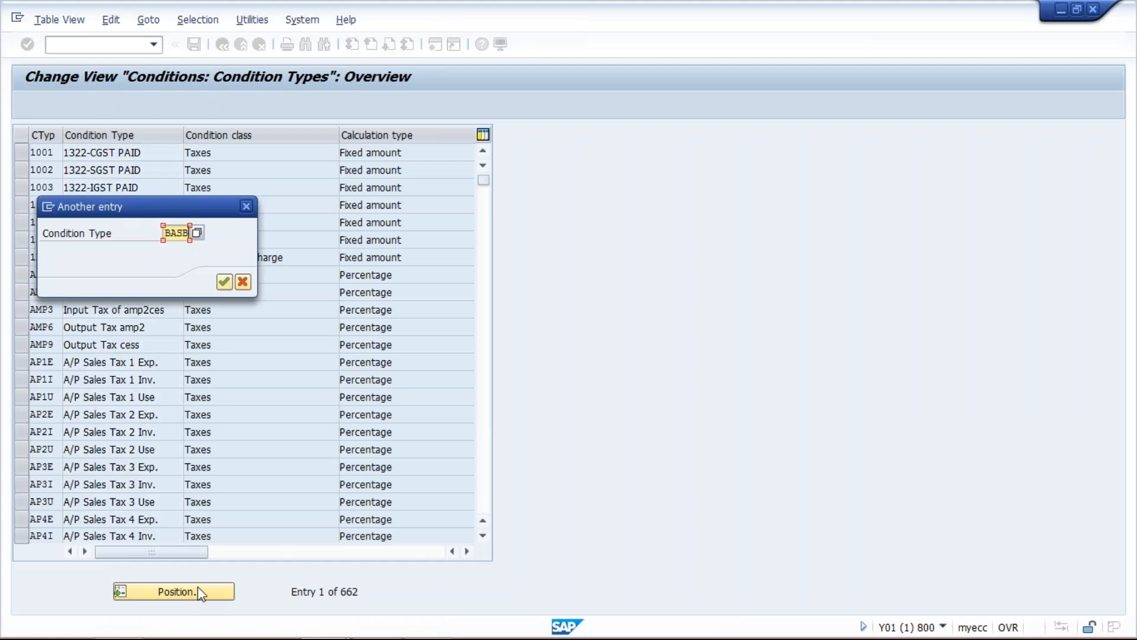
key(Return)
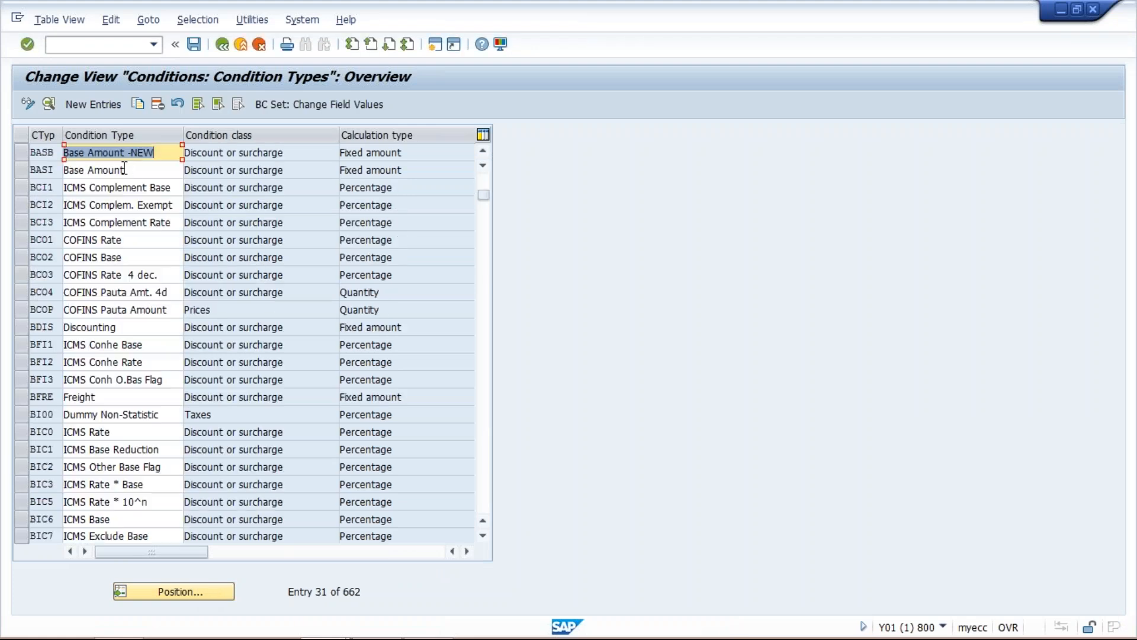
- Shorten the description of condition type BASB to "Base Amount"
click(173, 152)
key(BackSpace)
key(BackSpace)
key(BackSpace)
key(BackSpace)
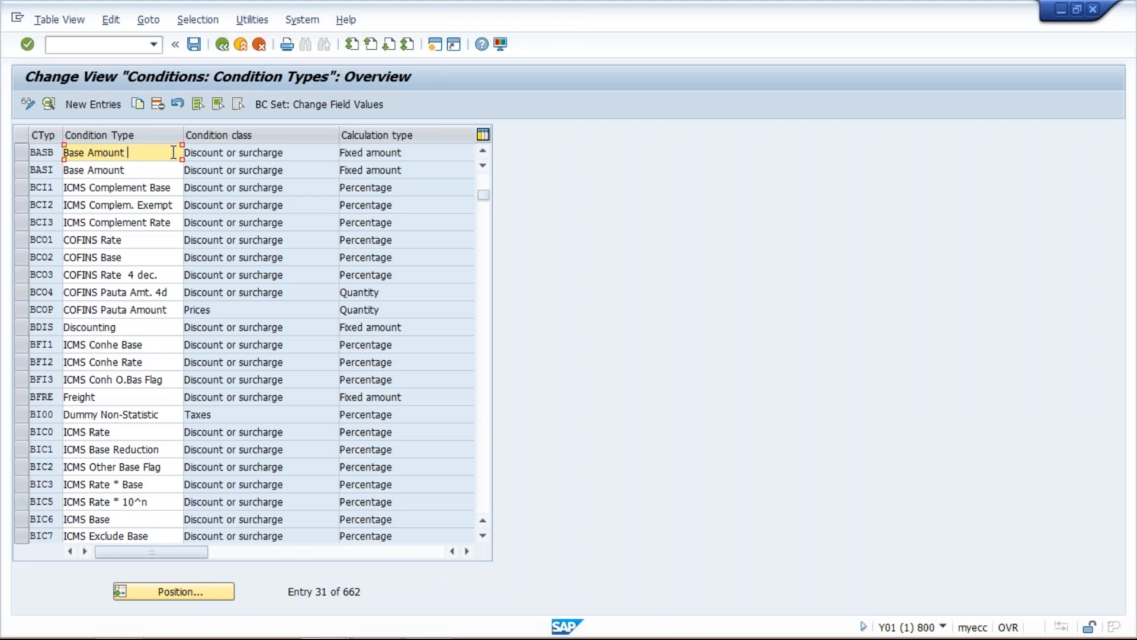
key(Return)
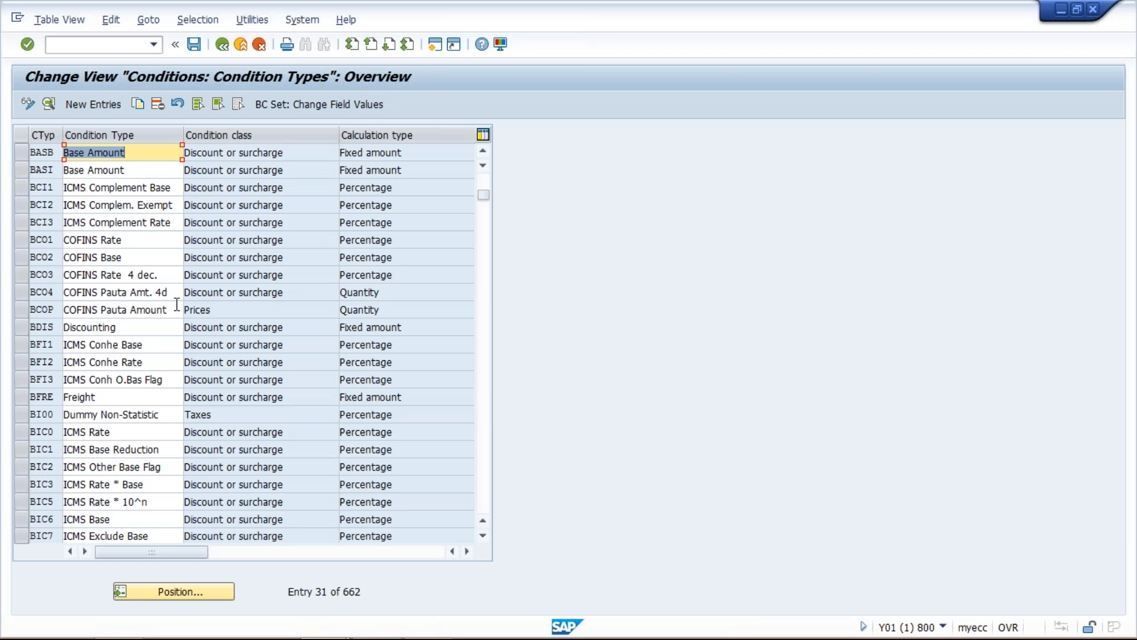
- Switch to the Excel worksheet and enter BASB in I10 as the label for the base sales amount
click(436, 617)
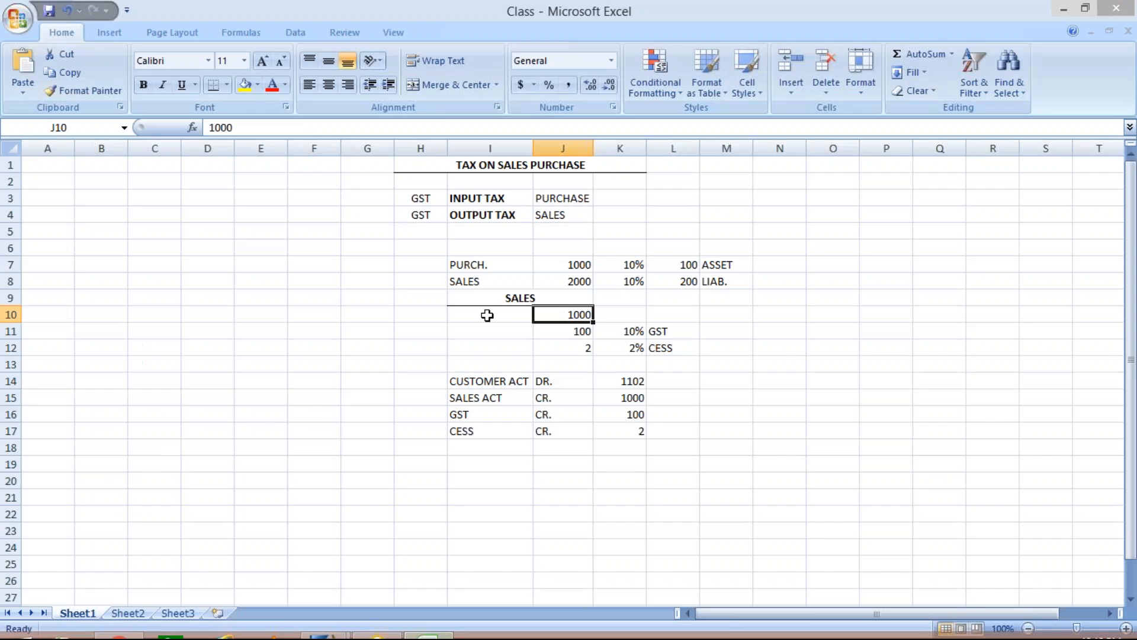
click(487, 315)
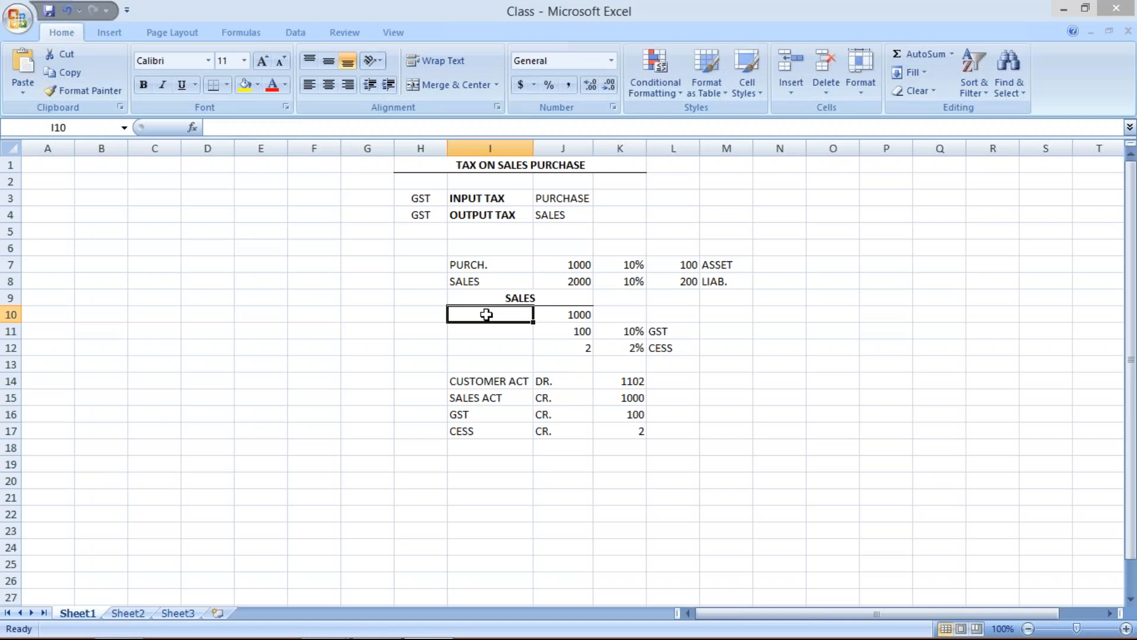
text(BAS)
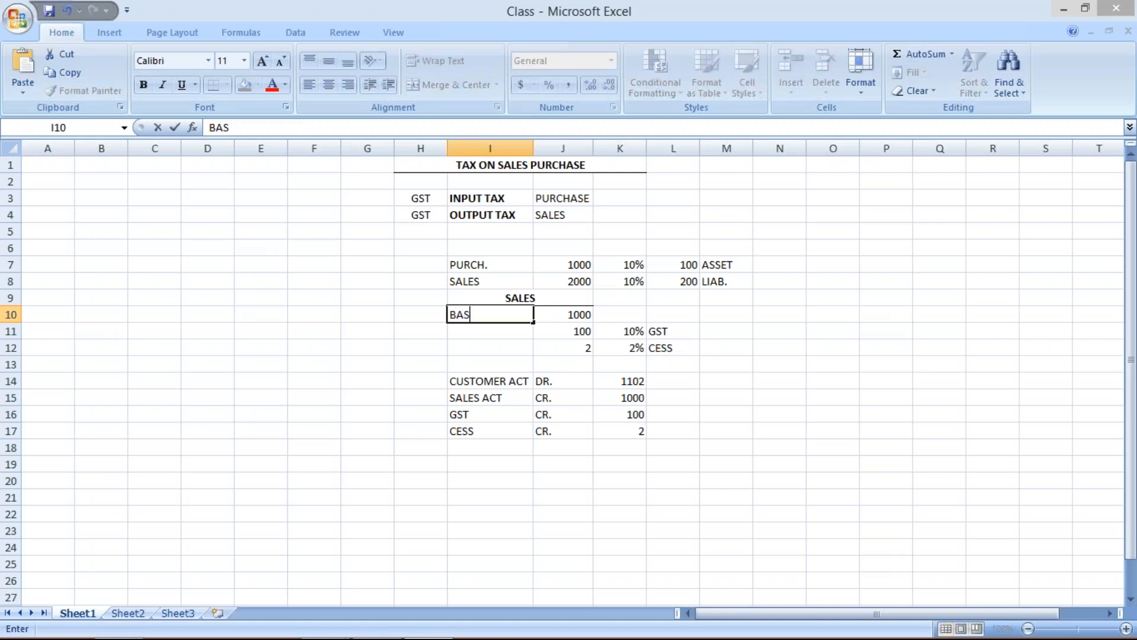
text(B)
key(Return)
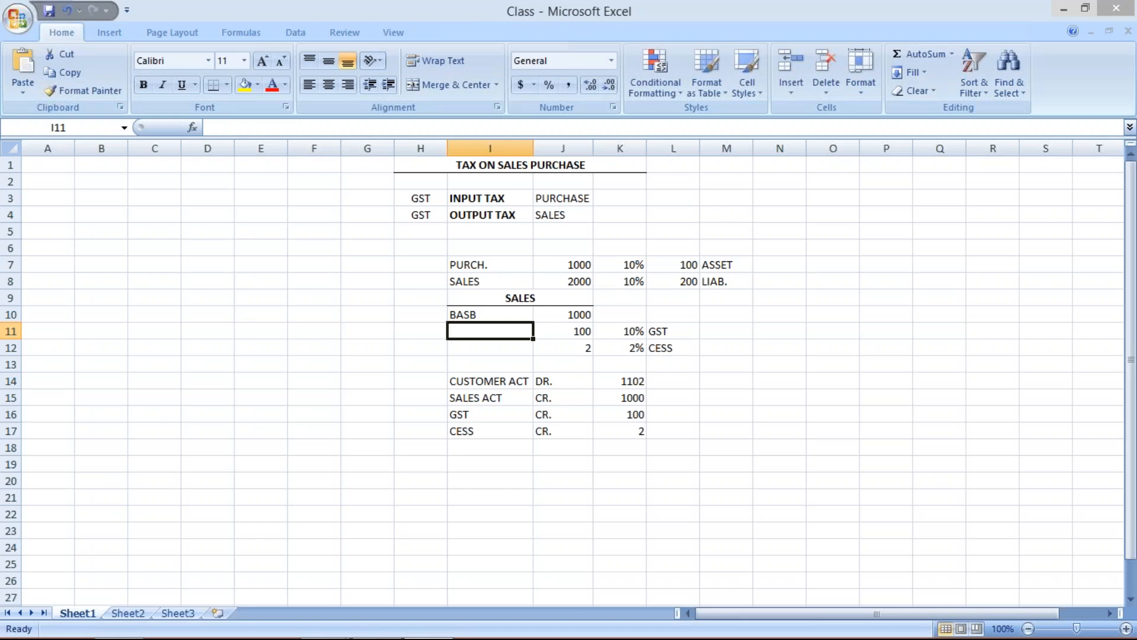
click(580, 334)
click(502, 331)
mouse_move(347, 635)
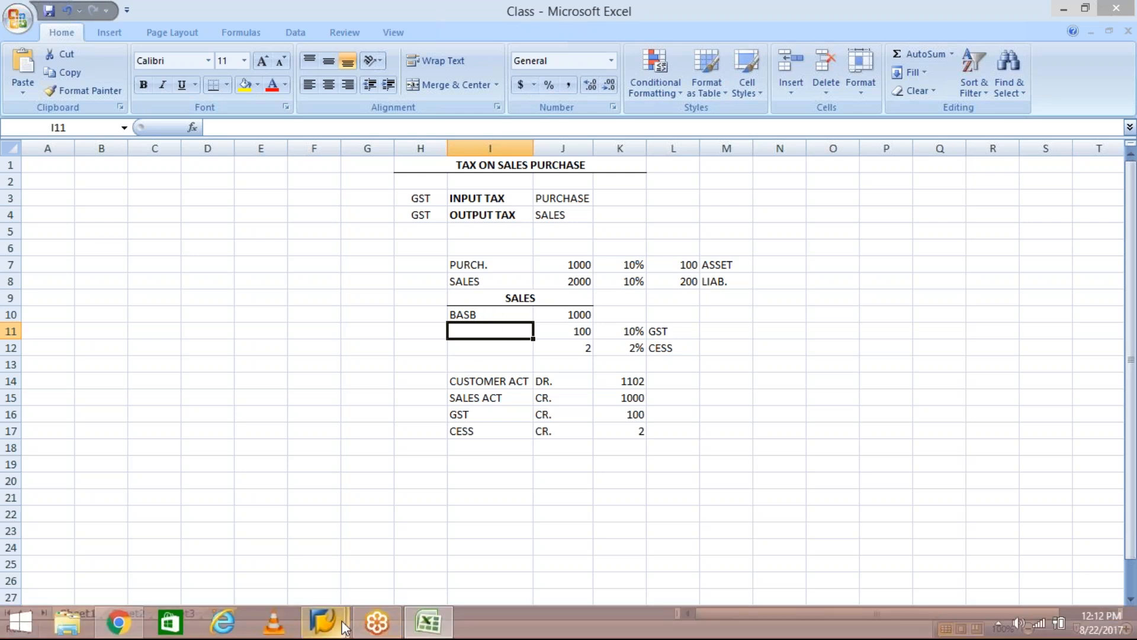
click(577, 329)
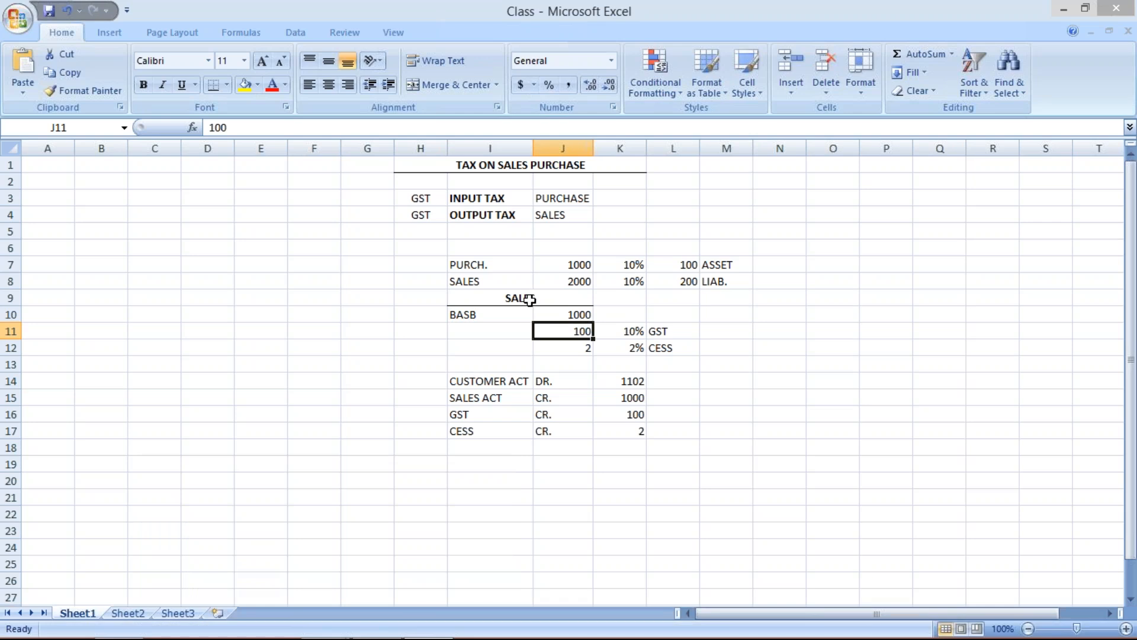
click(529, 299)
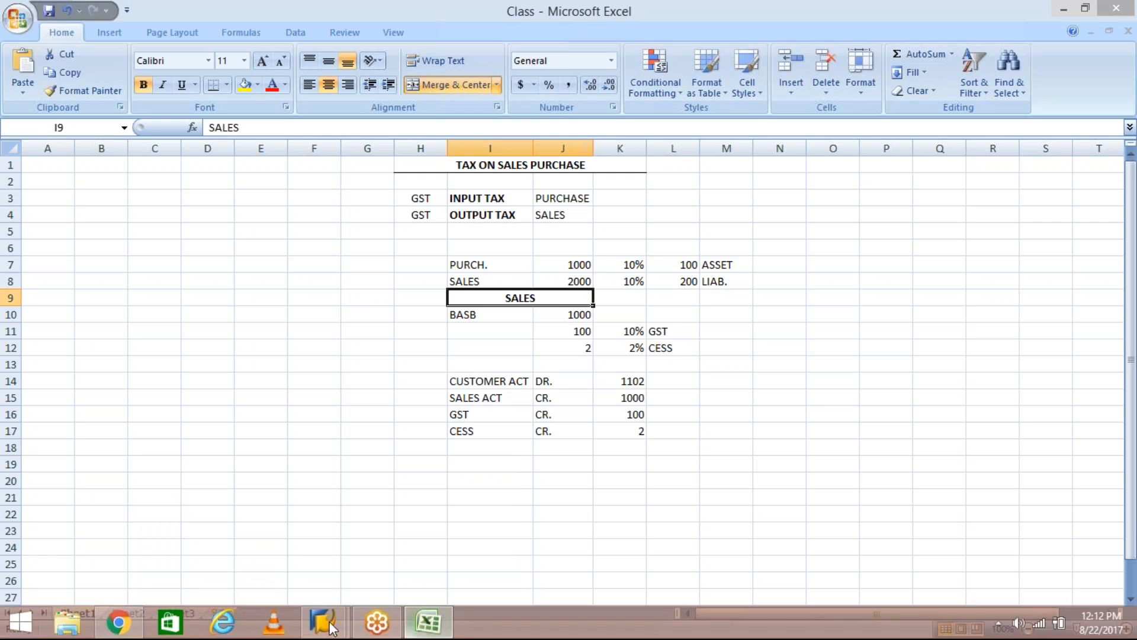
- Switch to the SAP condition types overview and locate condition type MWAS
click(326, 625)
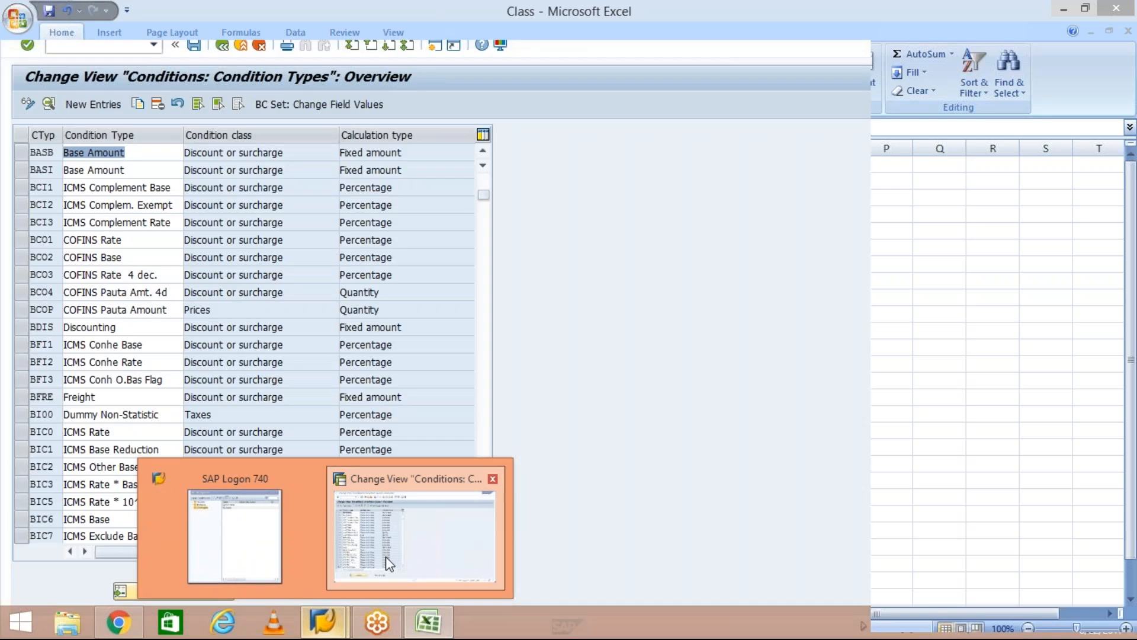
click(386, 556)
click(184, 591)
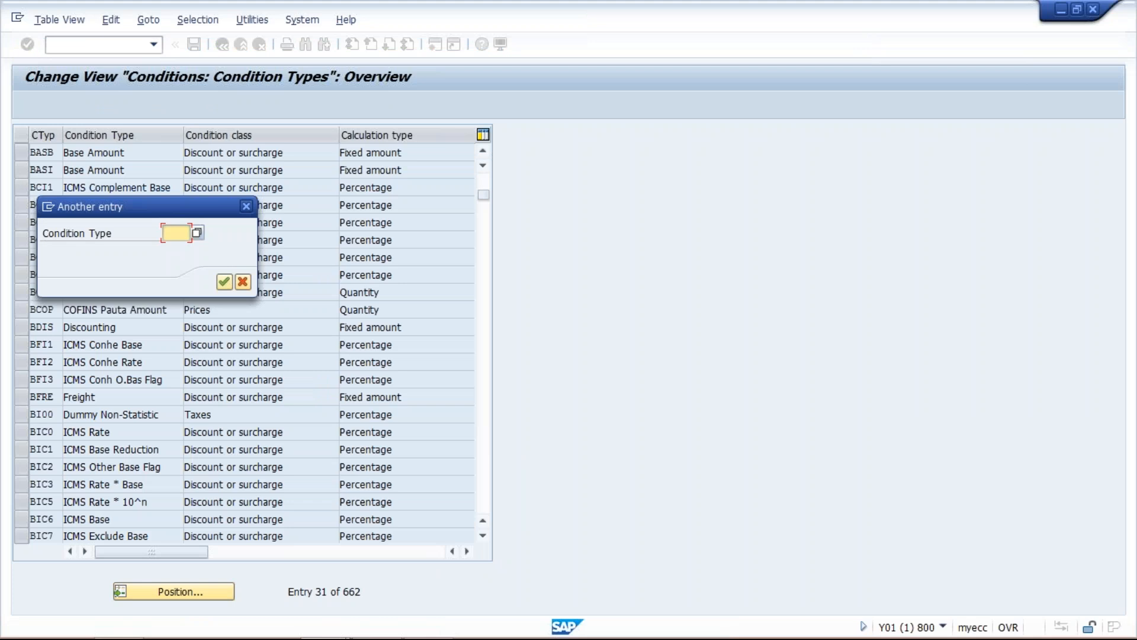
text(M)
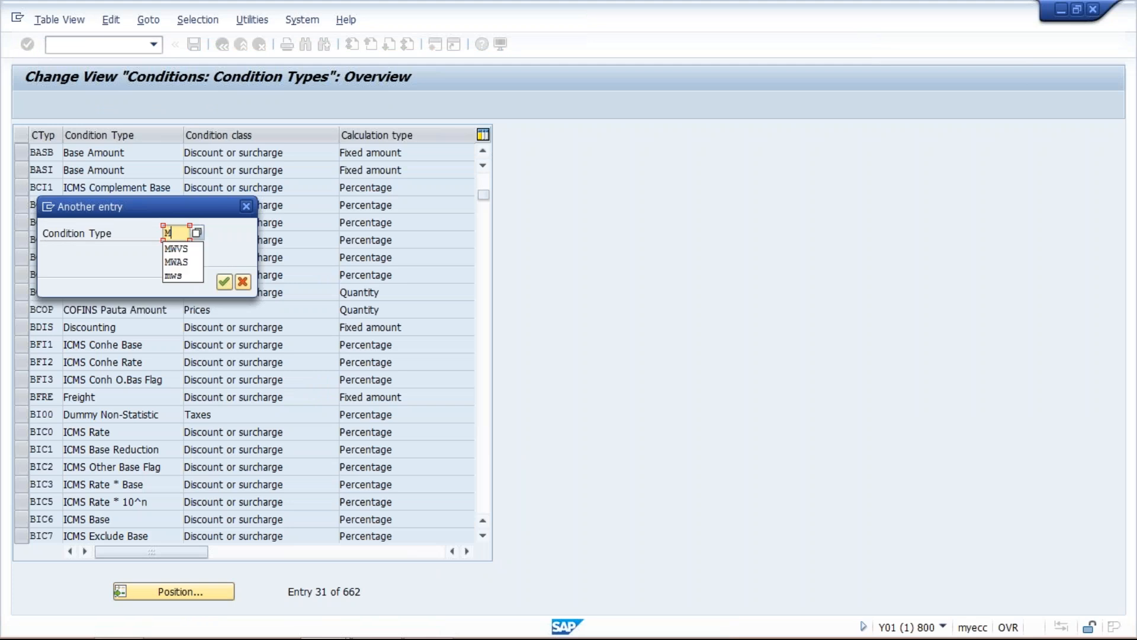
text(WAS)
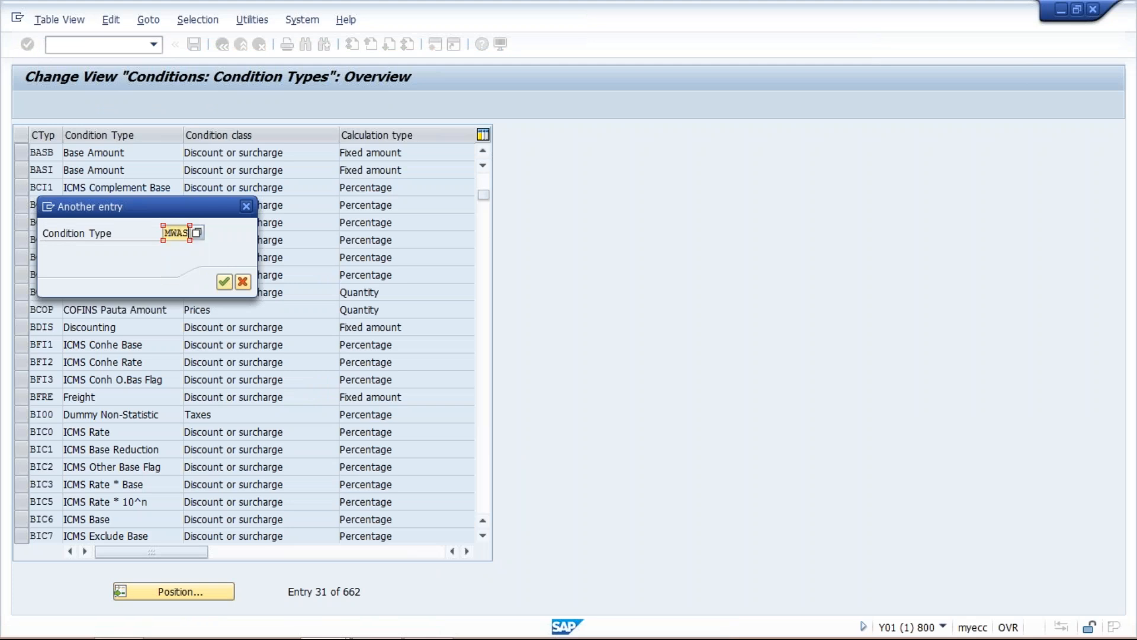
key(Return)
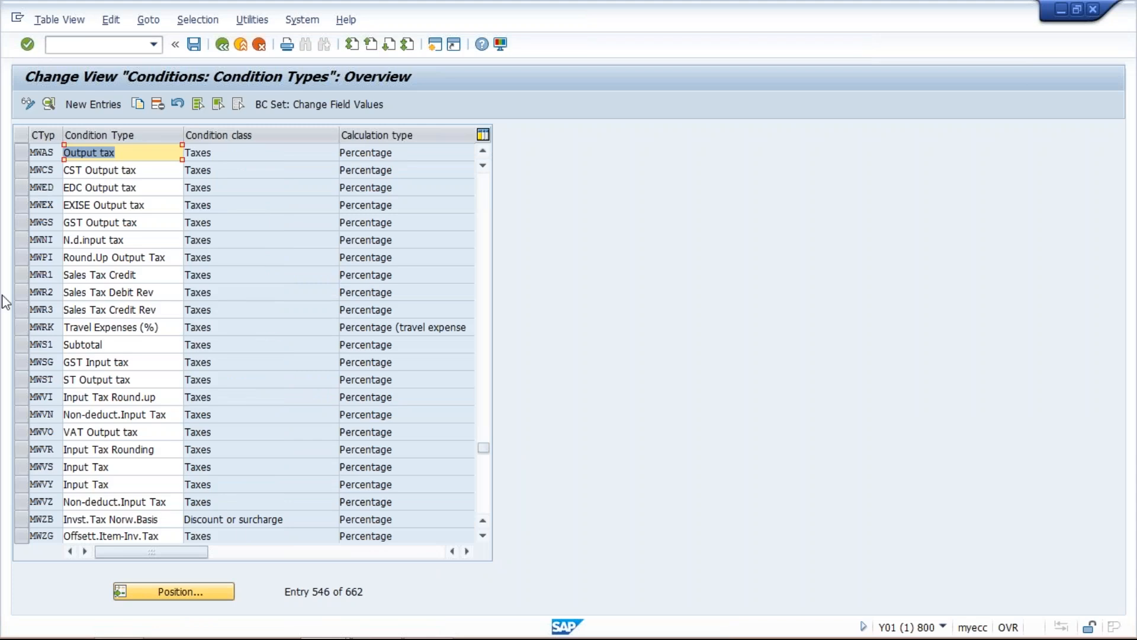
- Copy condition type MWAS to a new entry GST1 described as "GST OUTPUT TAX"
click(24, 152)
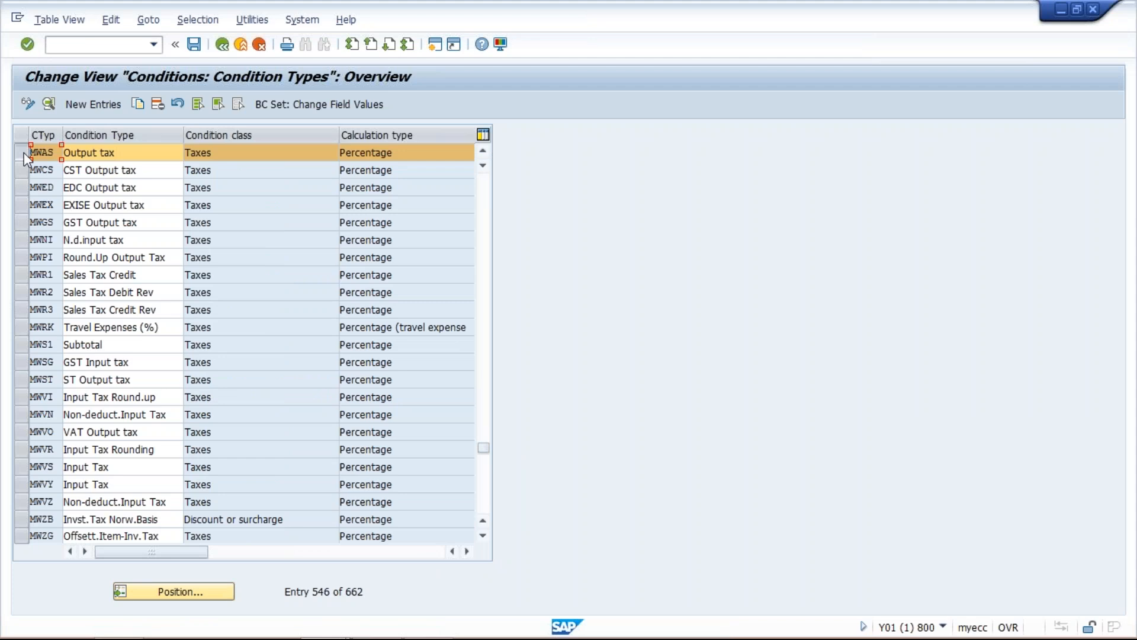
click(138, 103)
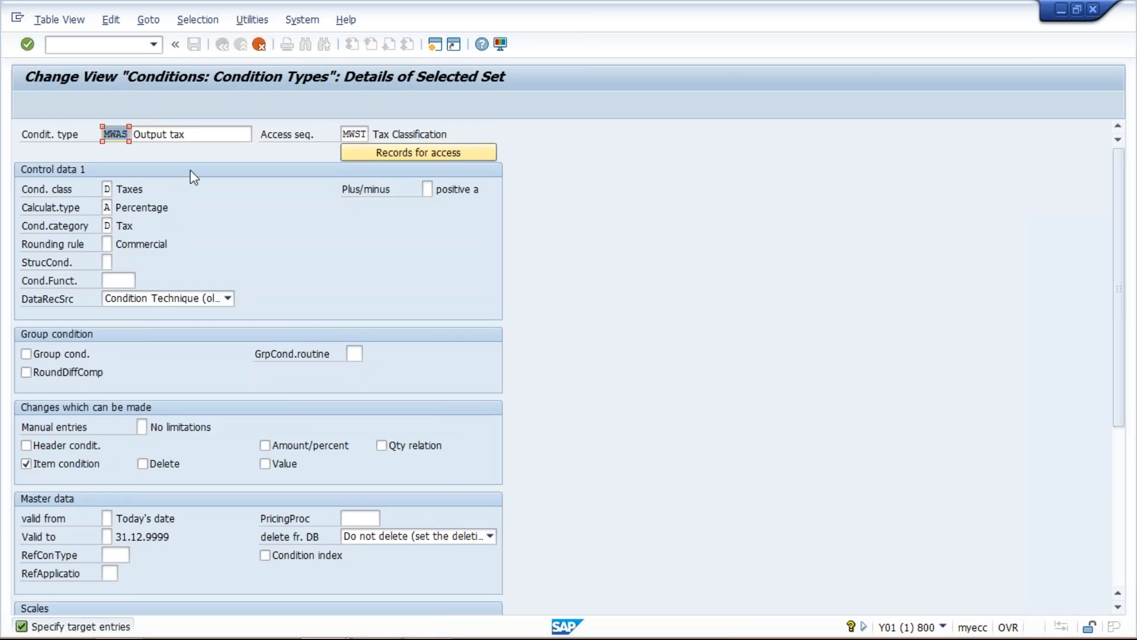
text(GST1)
click(194, 135)
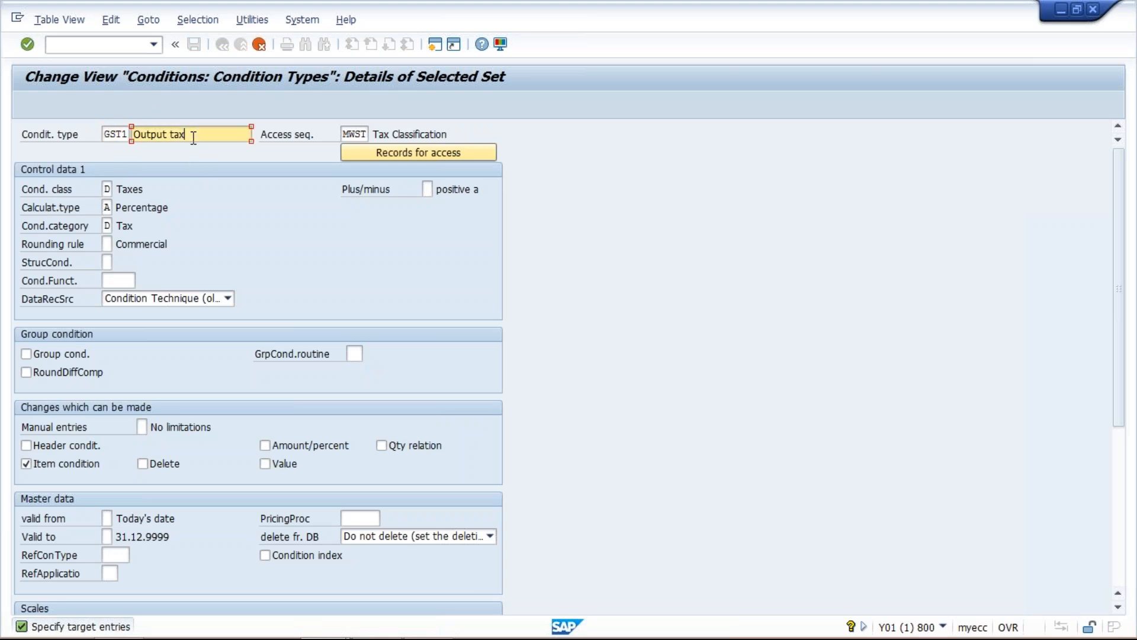
key(ctrl+a)
key(Home)
text(GST)
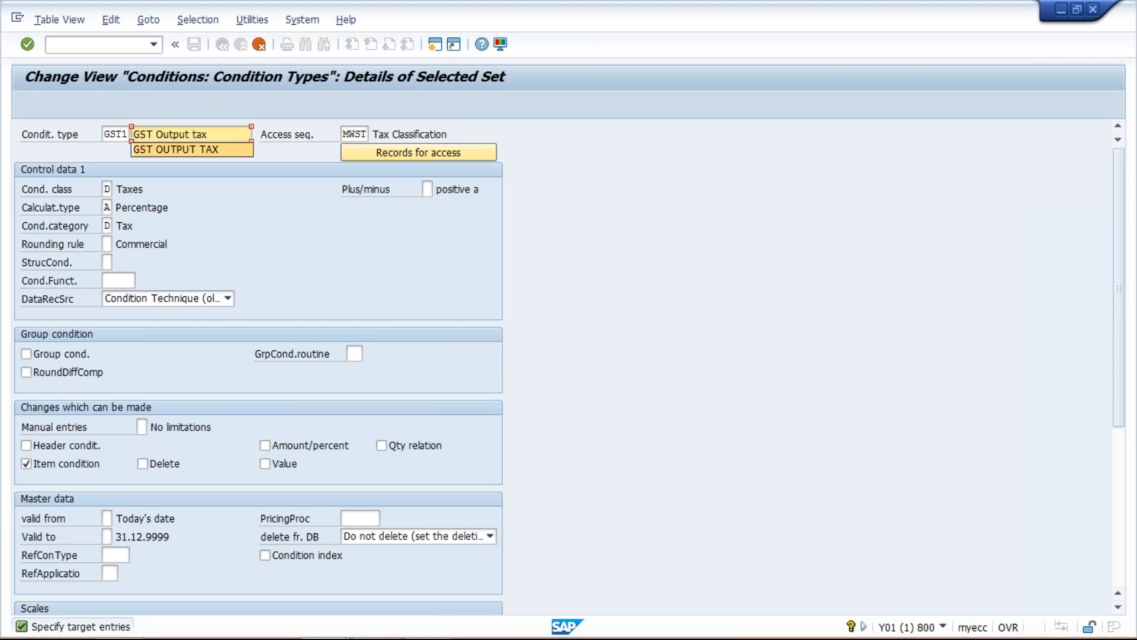
click(194, 148)
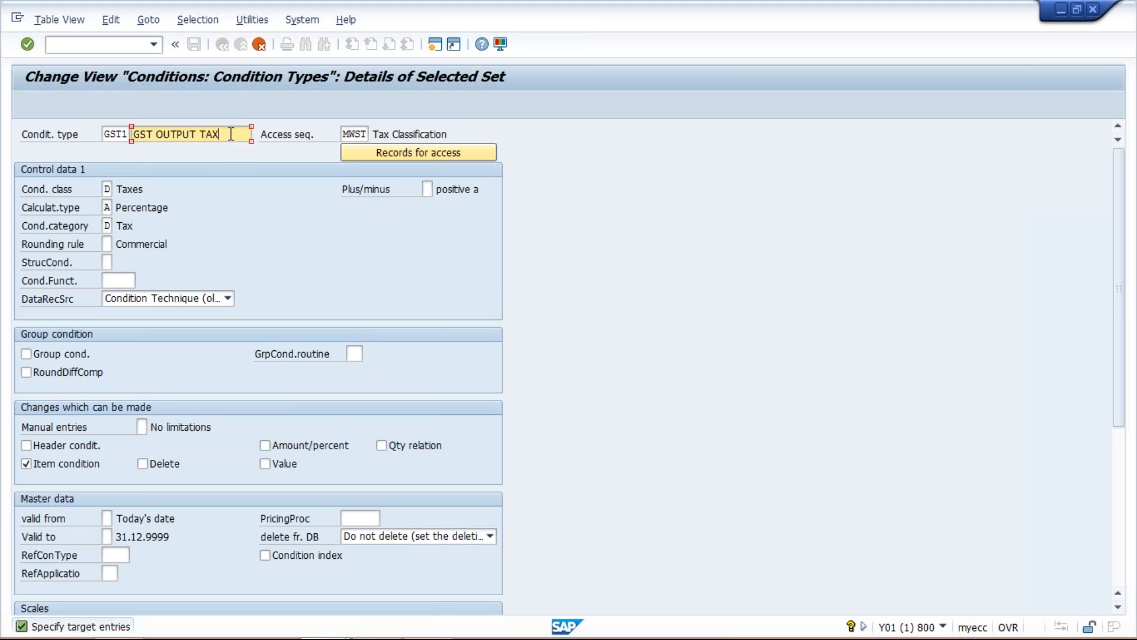
- Switch to the Excel worksheet and enter GST1 in I11 as the label for the GST amount
mouse_move(494, 636)
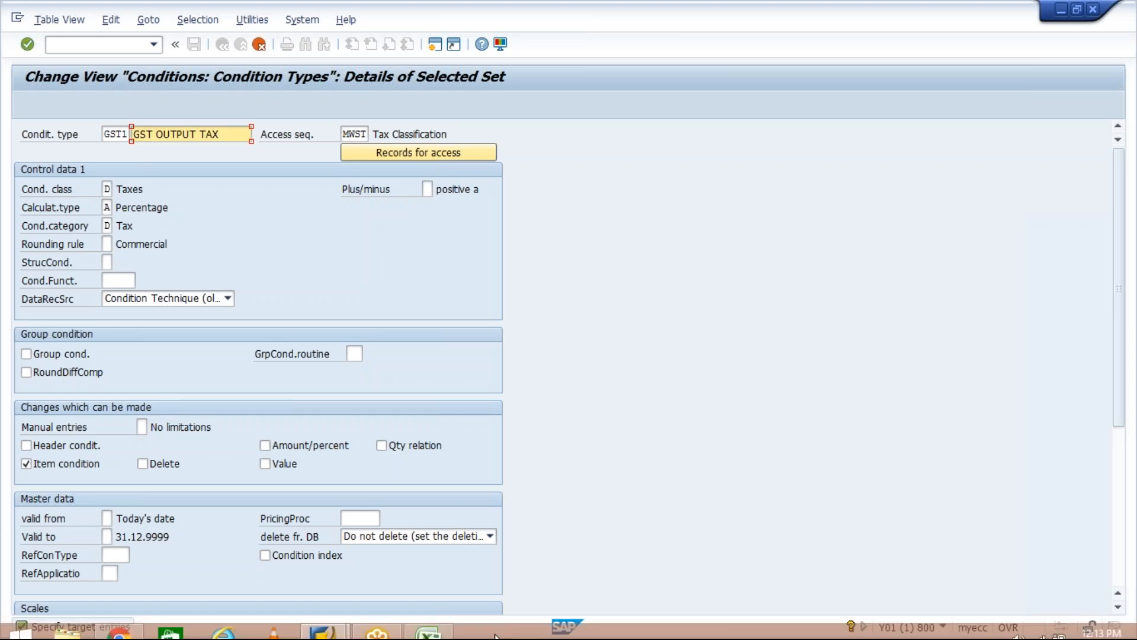
click(428, 632)
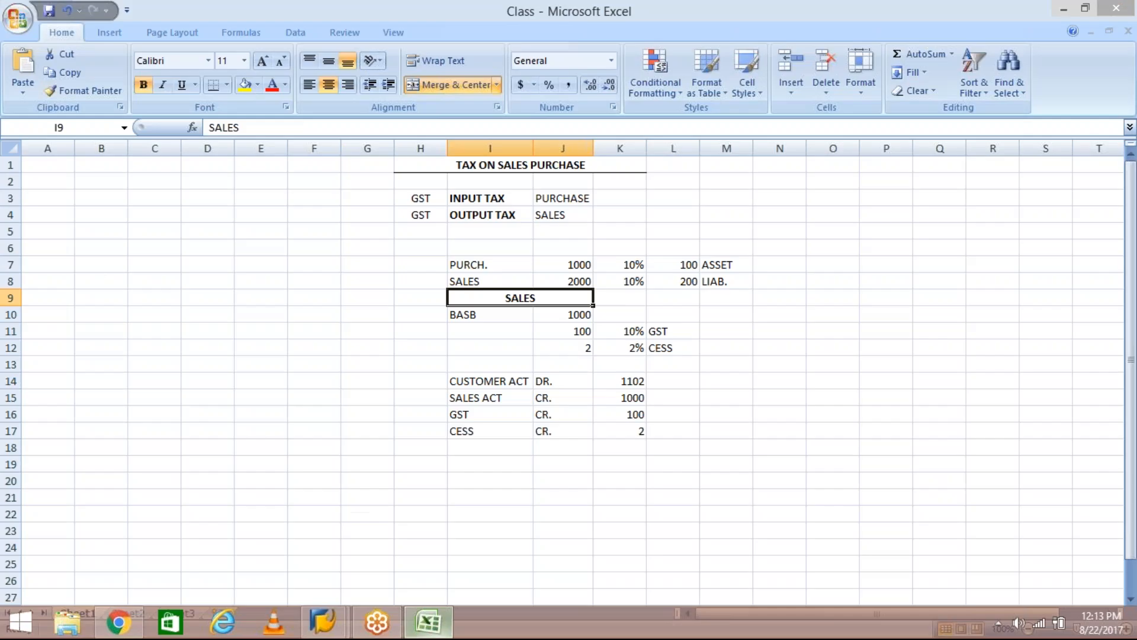
click(483, 332)
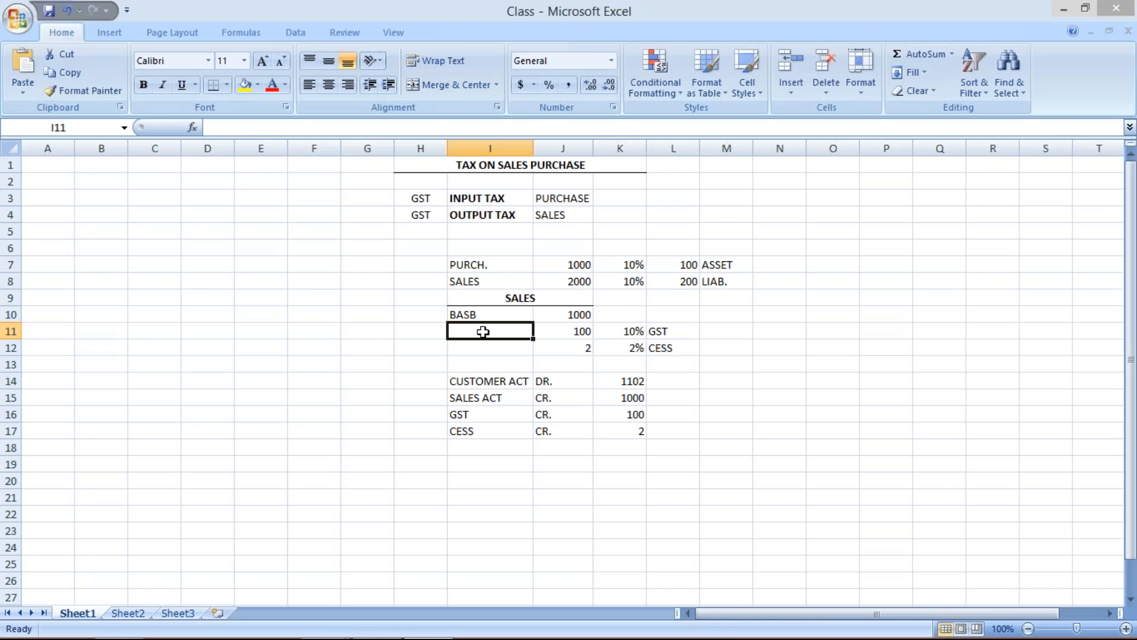
text(GST1)
key(Return)
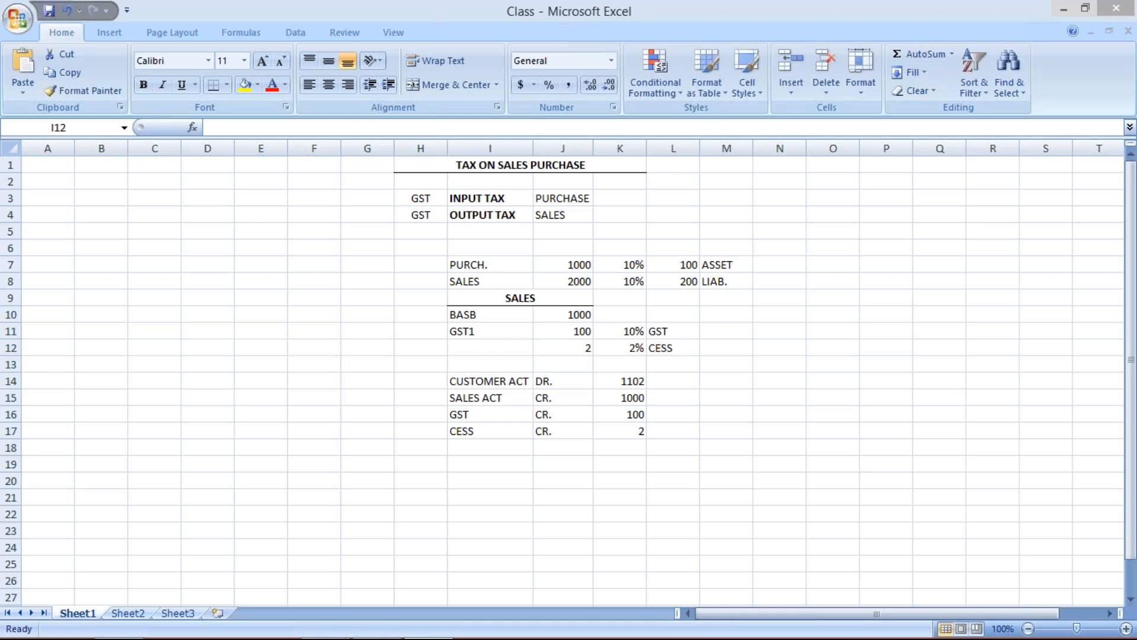
- Return to SAP and complete the copying of the GST1 condition type
key(alt+Tab)
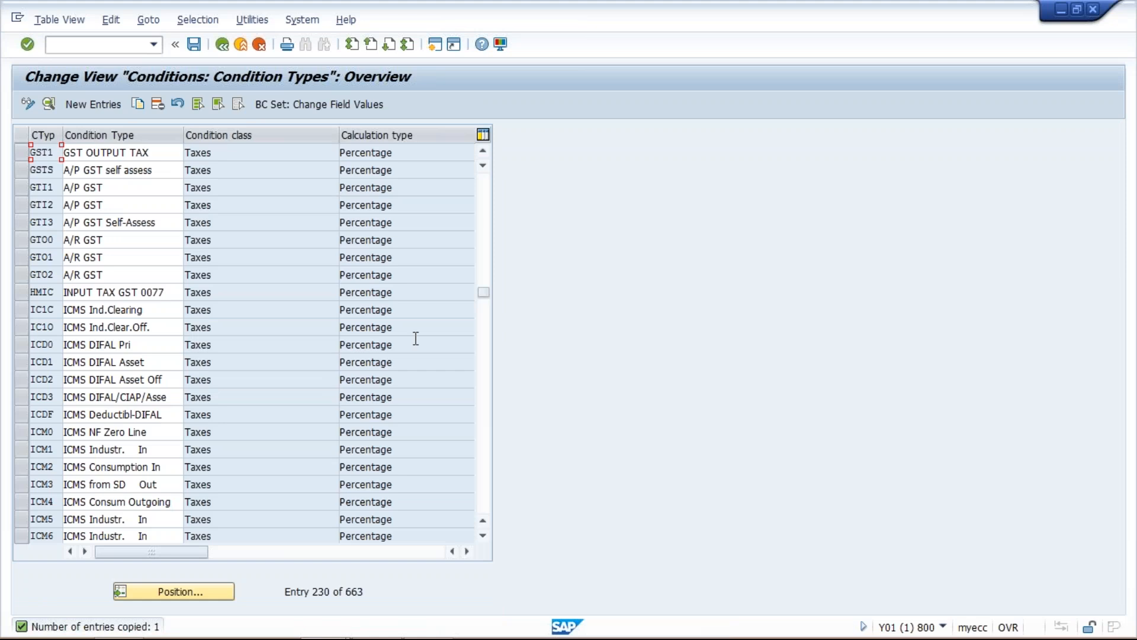
click(428, 622)
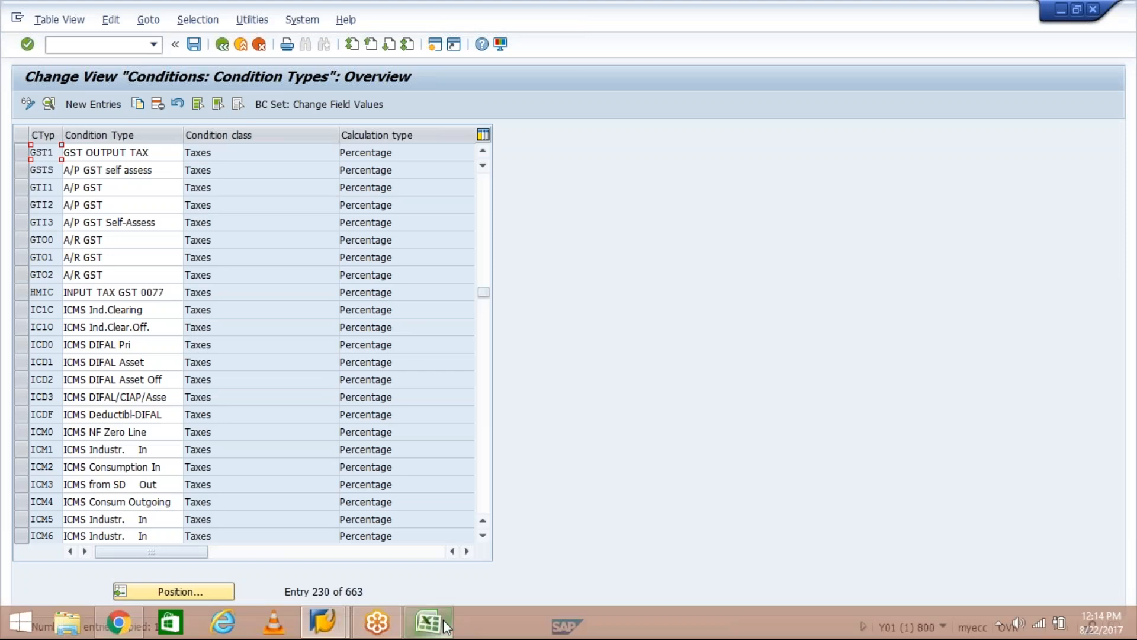
mouse_move(475, 634)
click(327, 631)
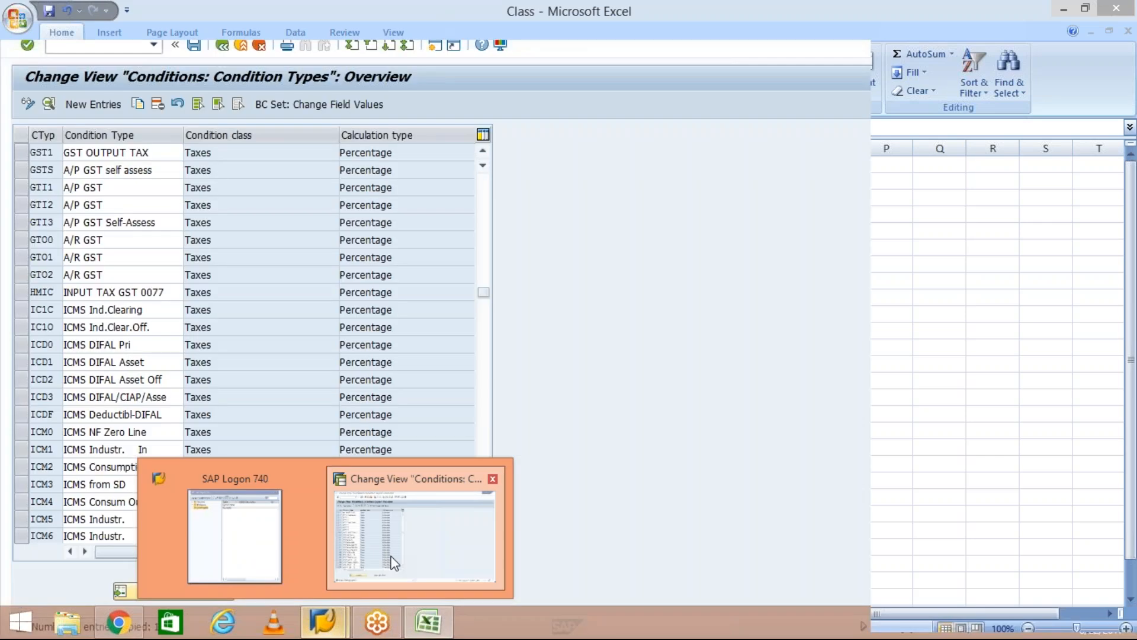
click(391, 560)
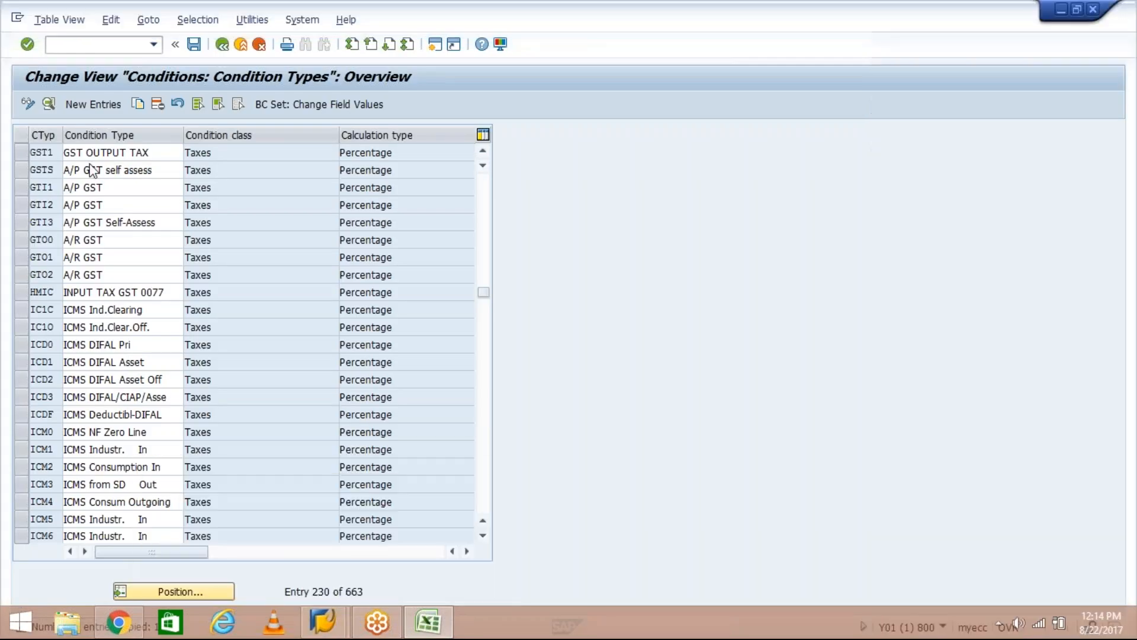
- Copy condition type GST1 to a new entry GST2, keeping the description "GST OUTPUT TAX"
click(21, 152)
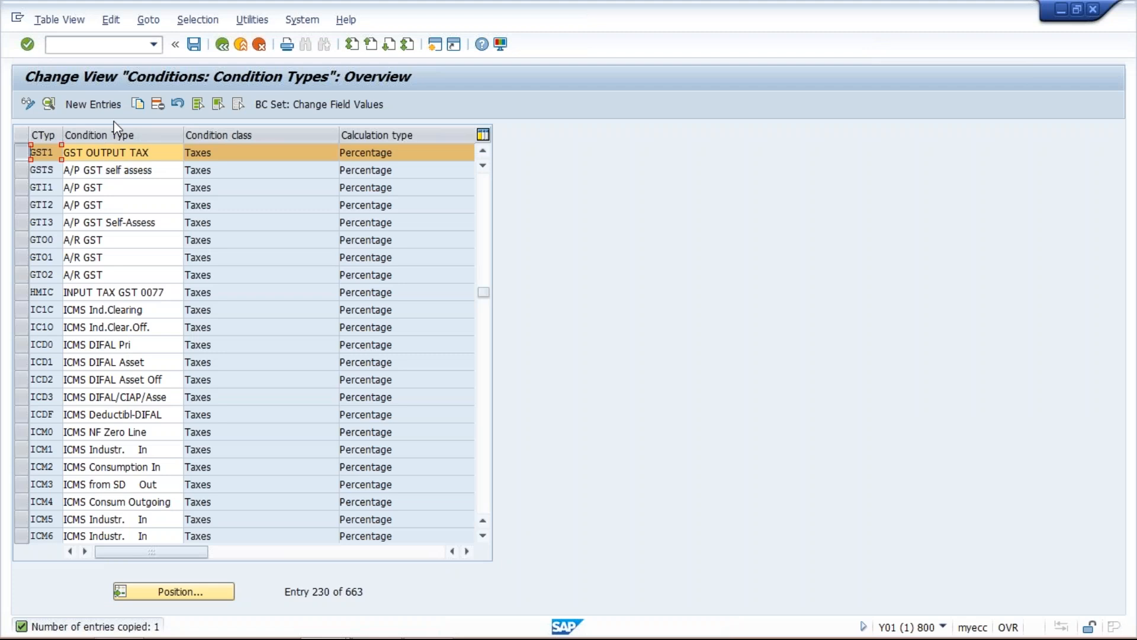
click(138, 105)
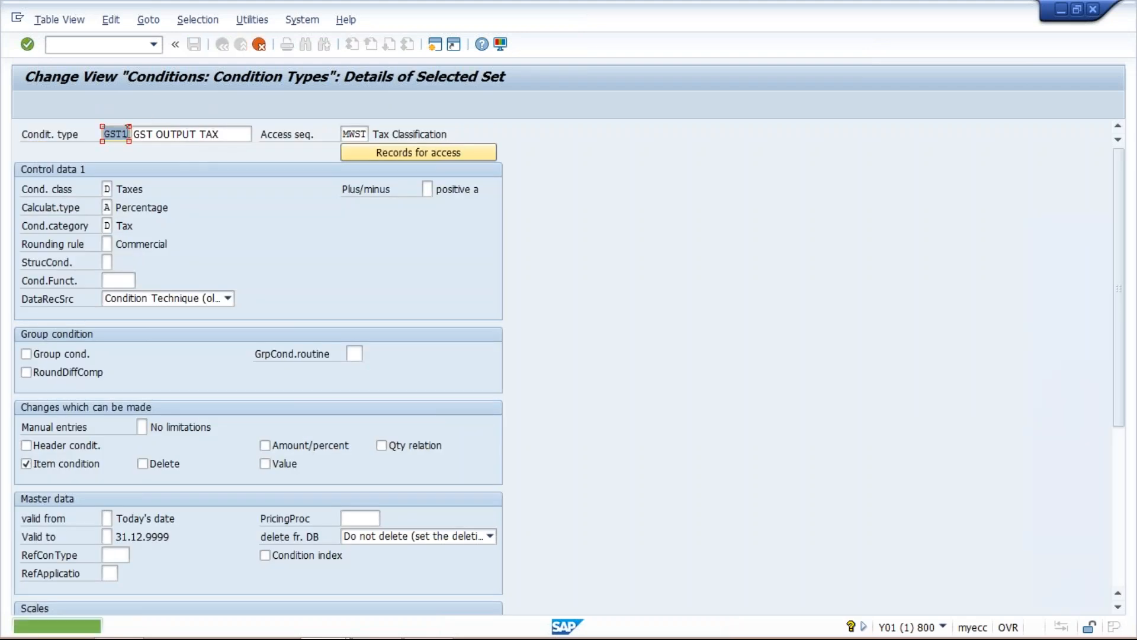
key(BackSpace)
text(2)
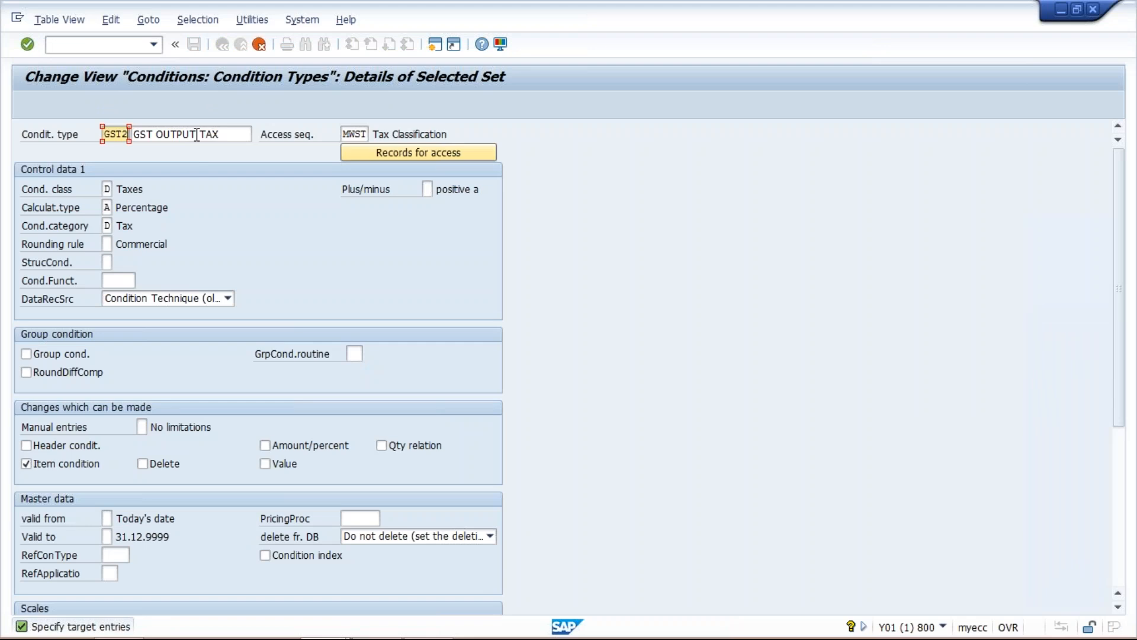
key(Return)
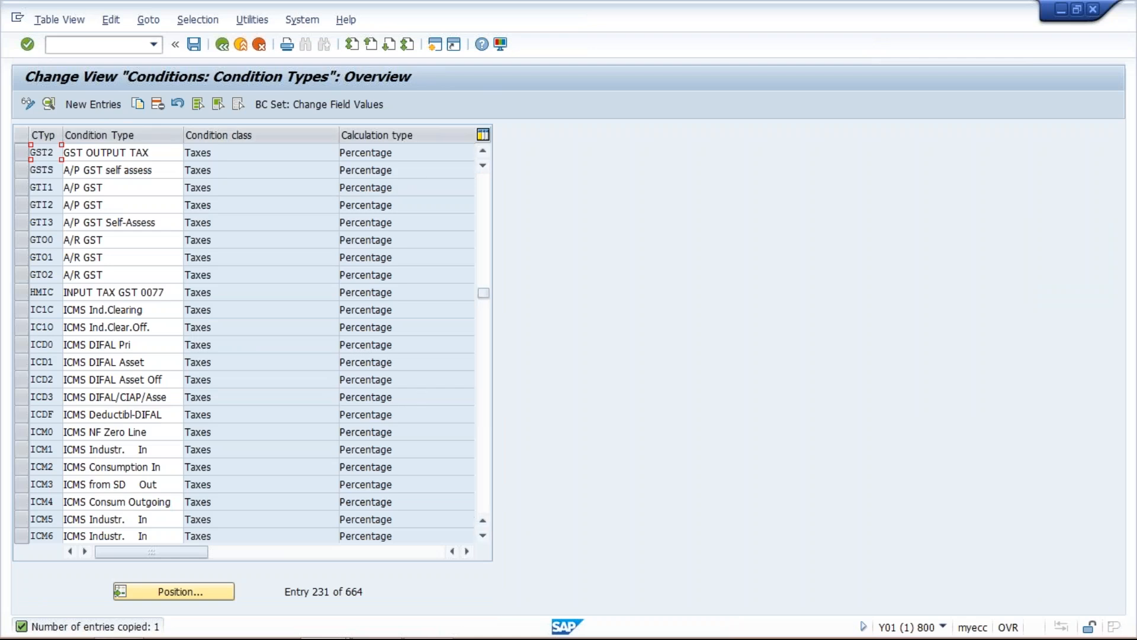
- Switch to the Excel worksheet and enter GST2 in I12 as the label for the cess amount
click(441, 629)
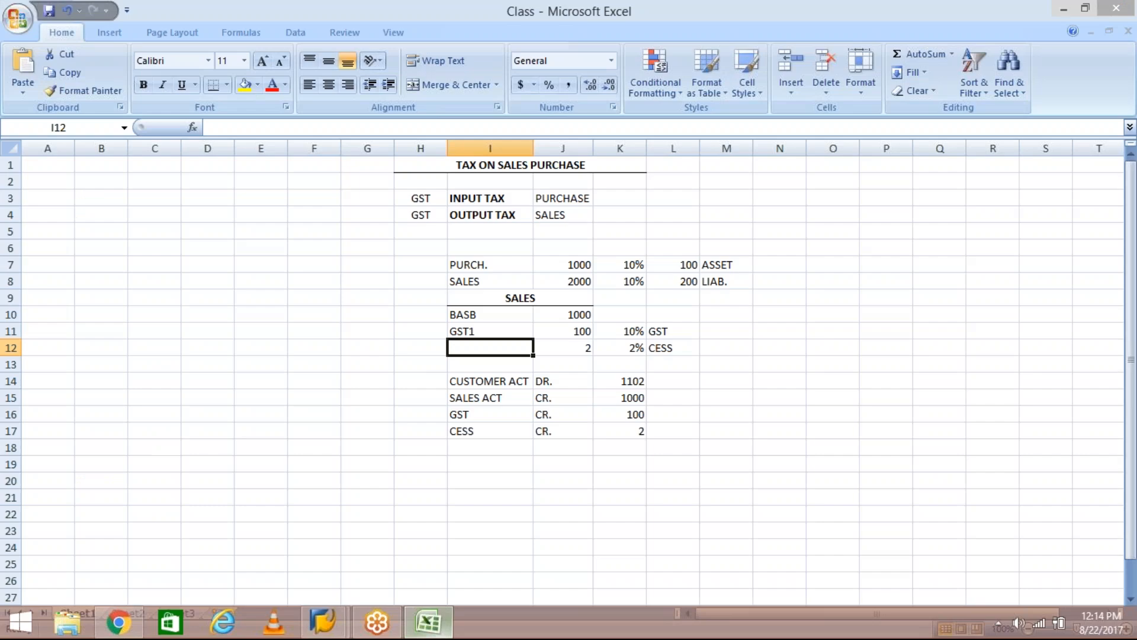
text(GST2)
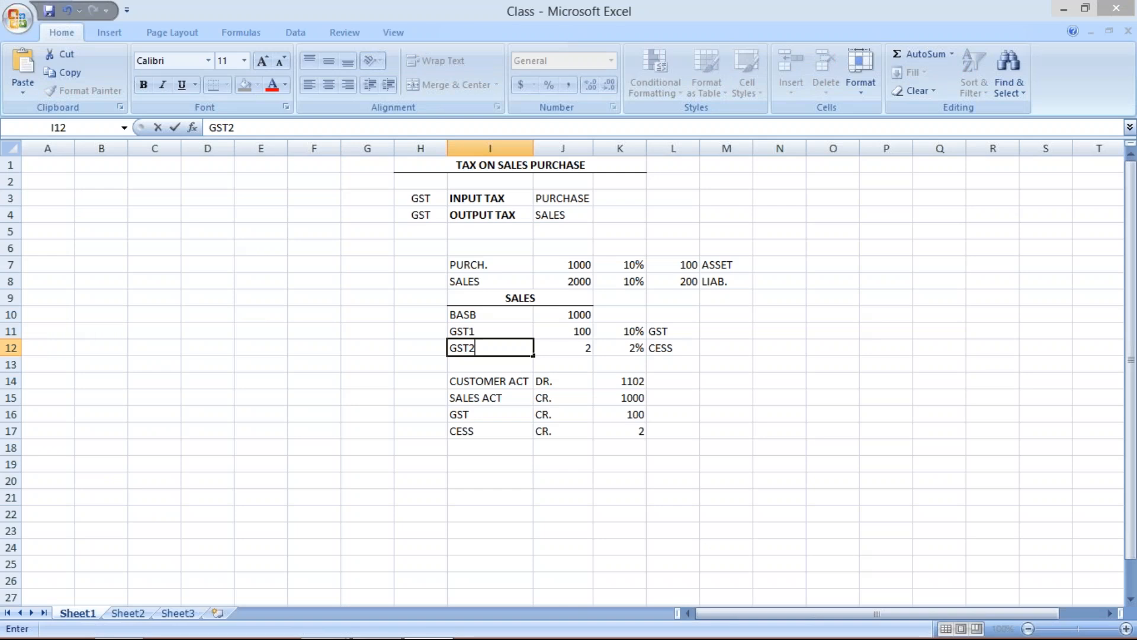
key(Return)
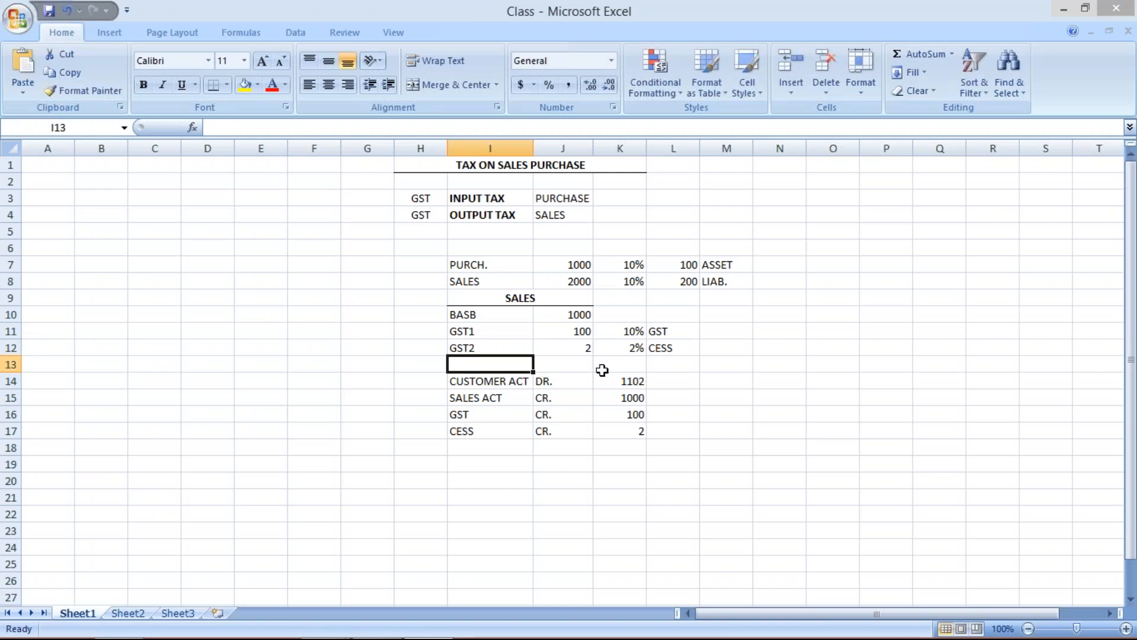
click(536, 333)
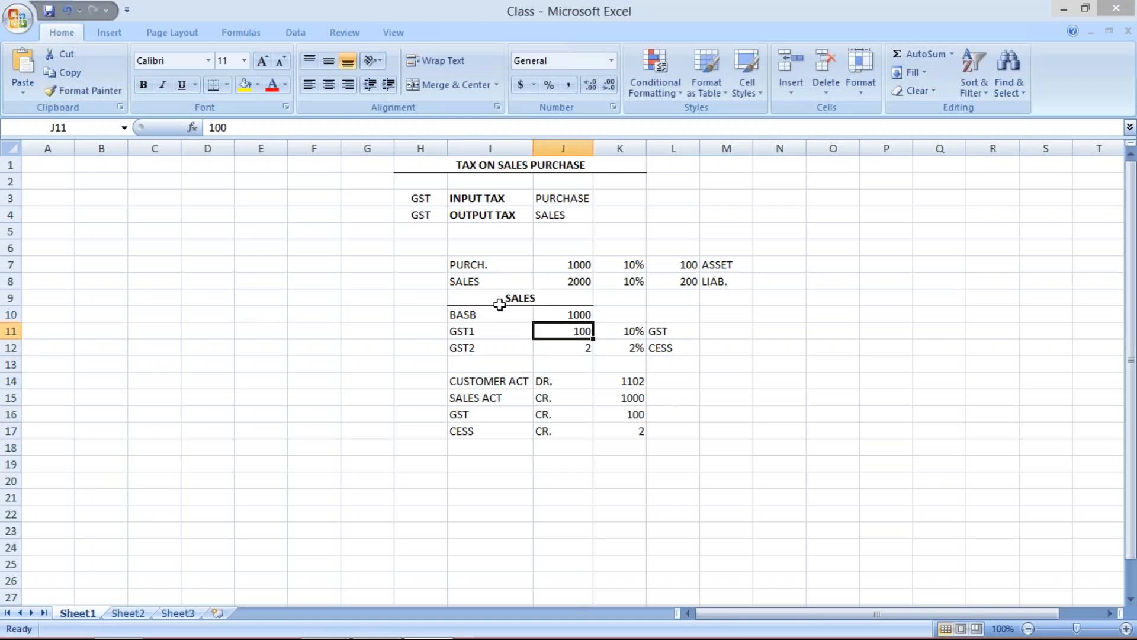
click(494, 298)
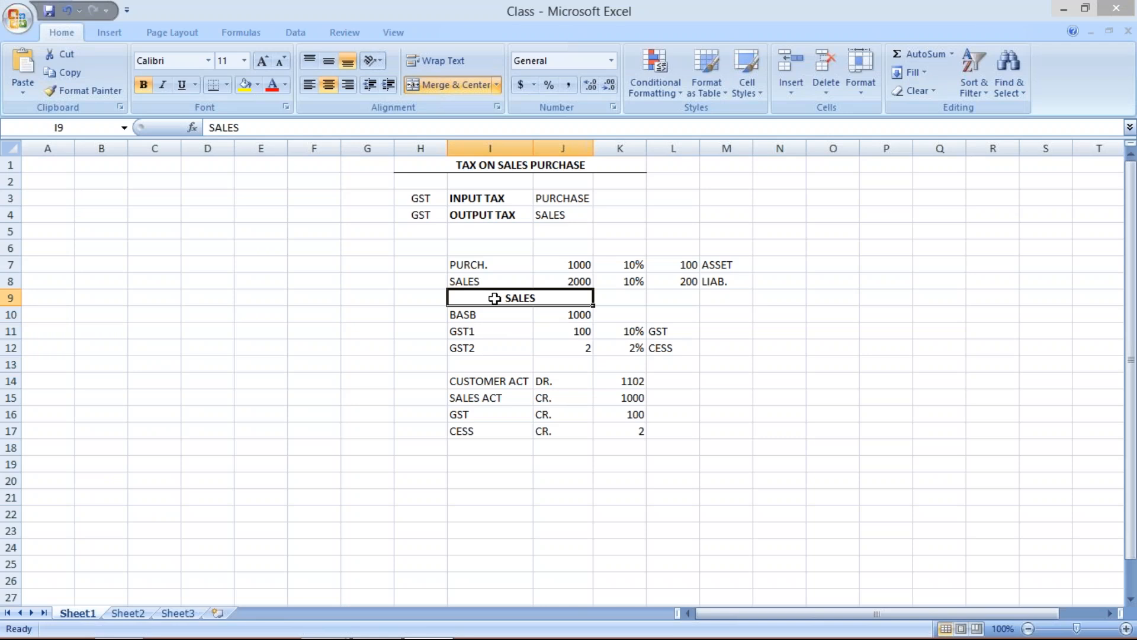
click(492, 331)
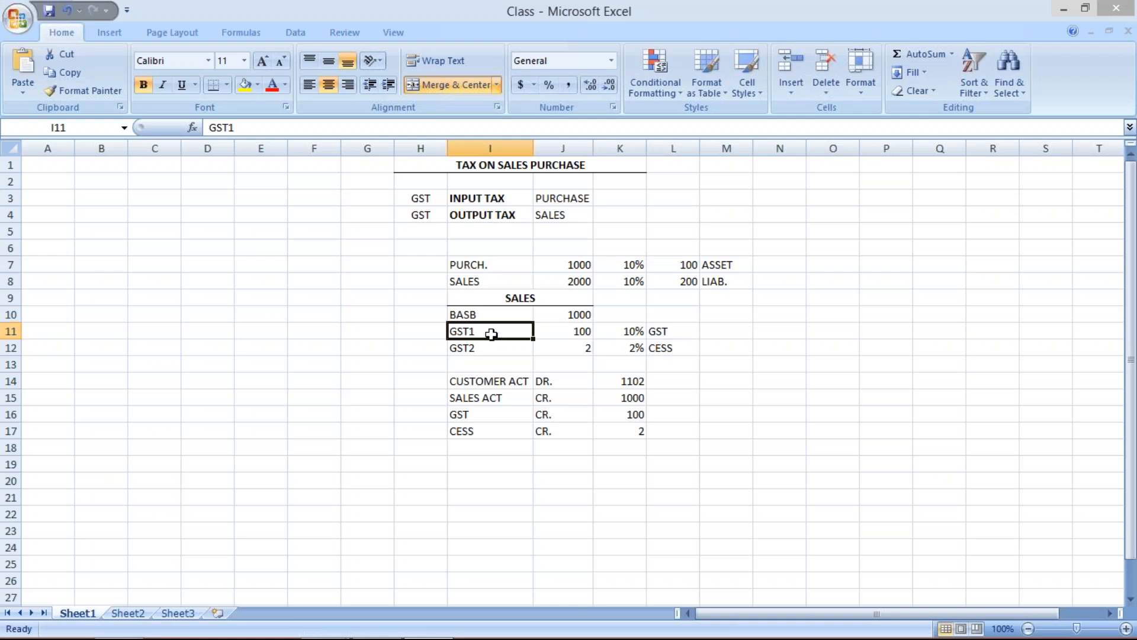
click(490, 318)
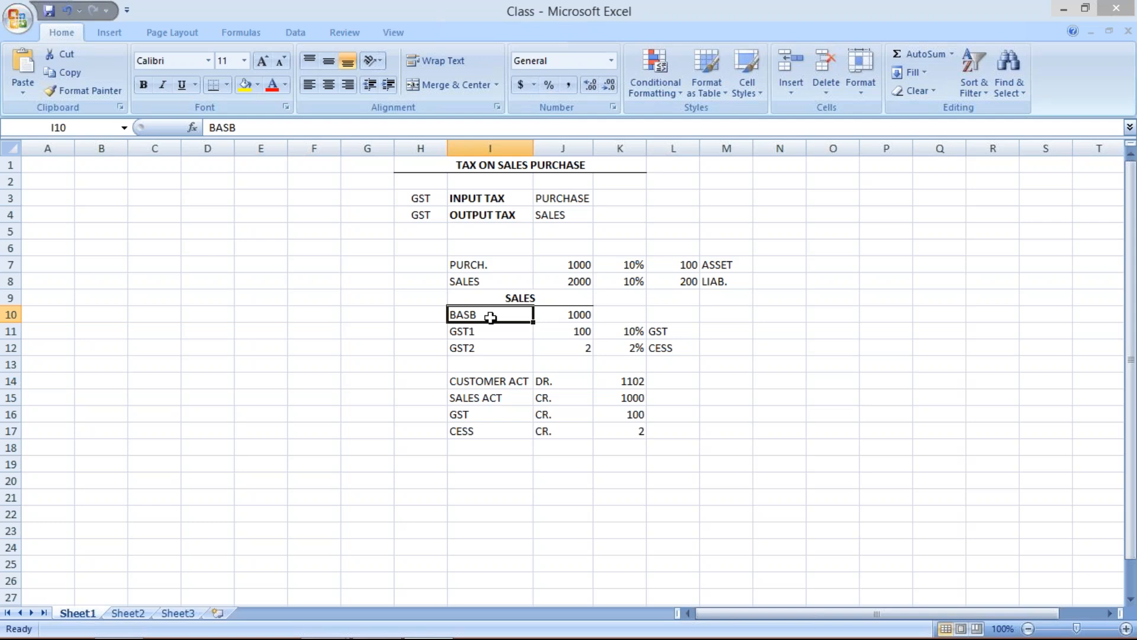
- Return to the SAP condition types overview and locate condition type MWVS
mouse_move(348, 634)
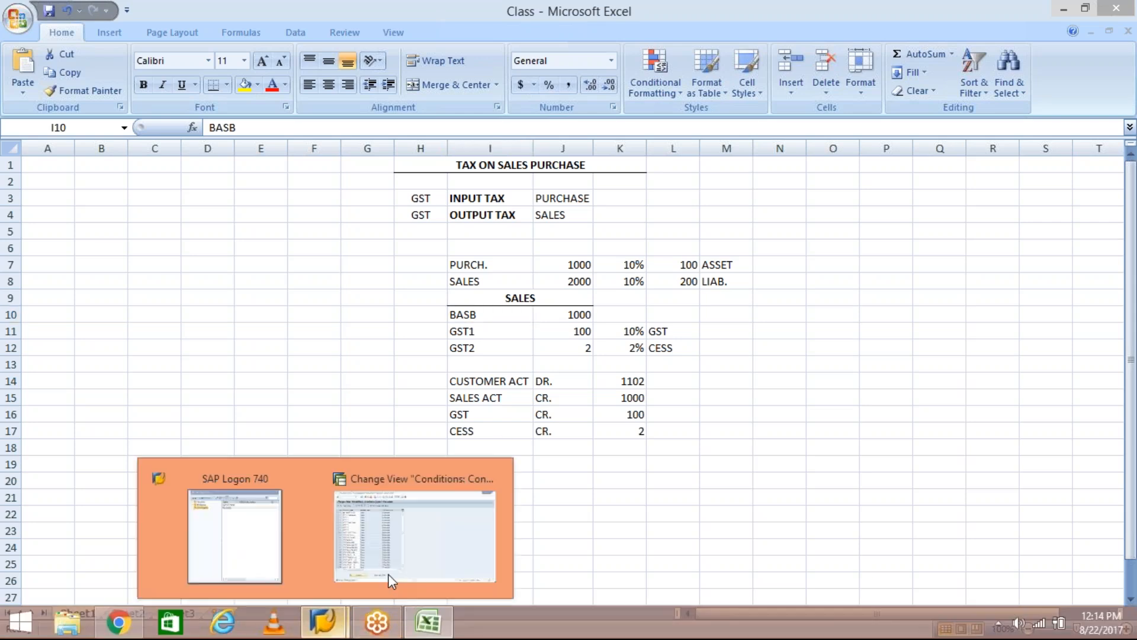
click(416, 553)
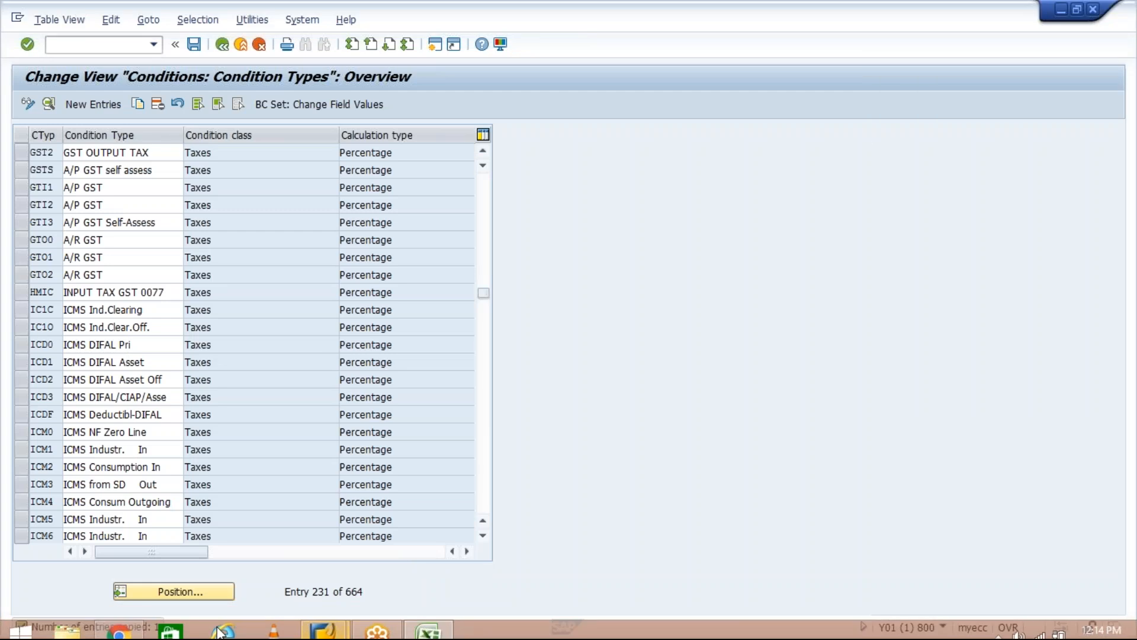
click(186, 588)
text(MWVS)
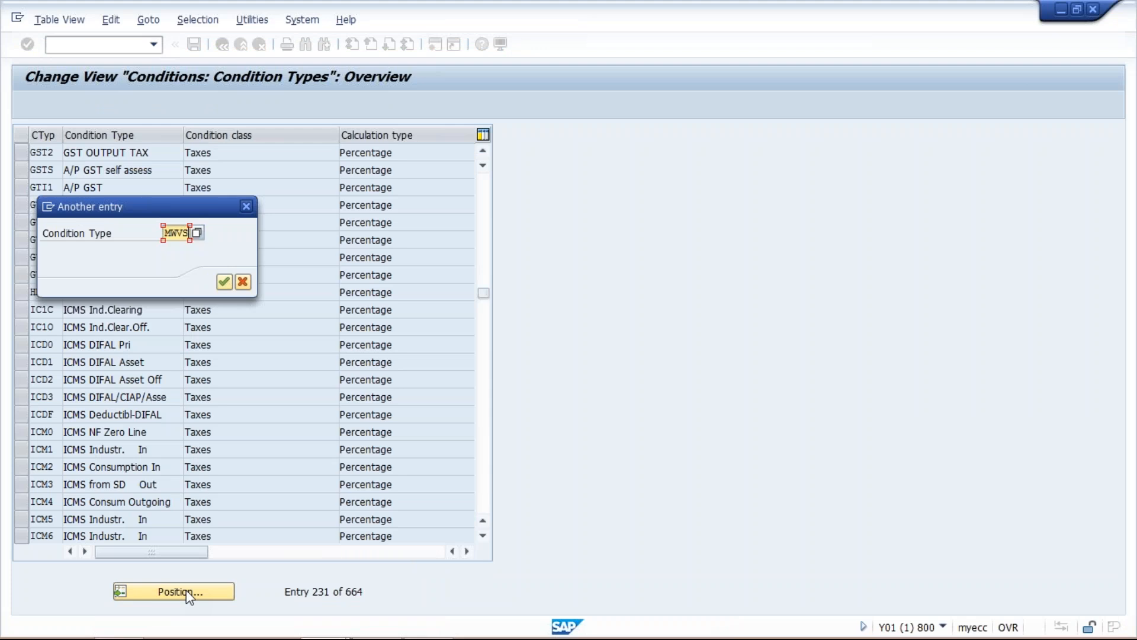
key(Return)
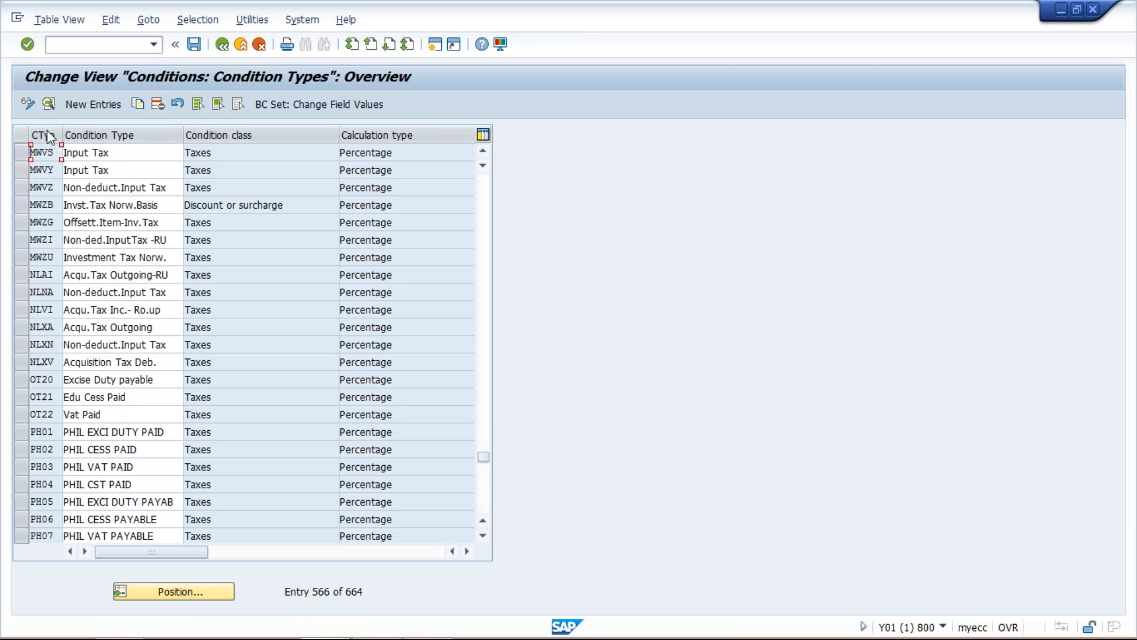
- Copy condition type MWVS to a new entry GST3 described as "GST INPUT TAX"
click(19, 151)
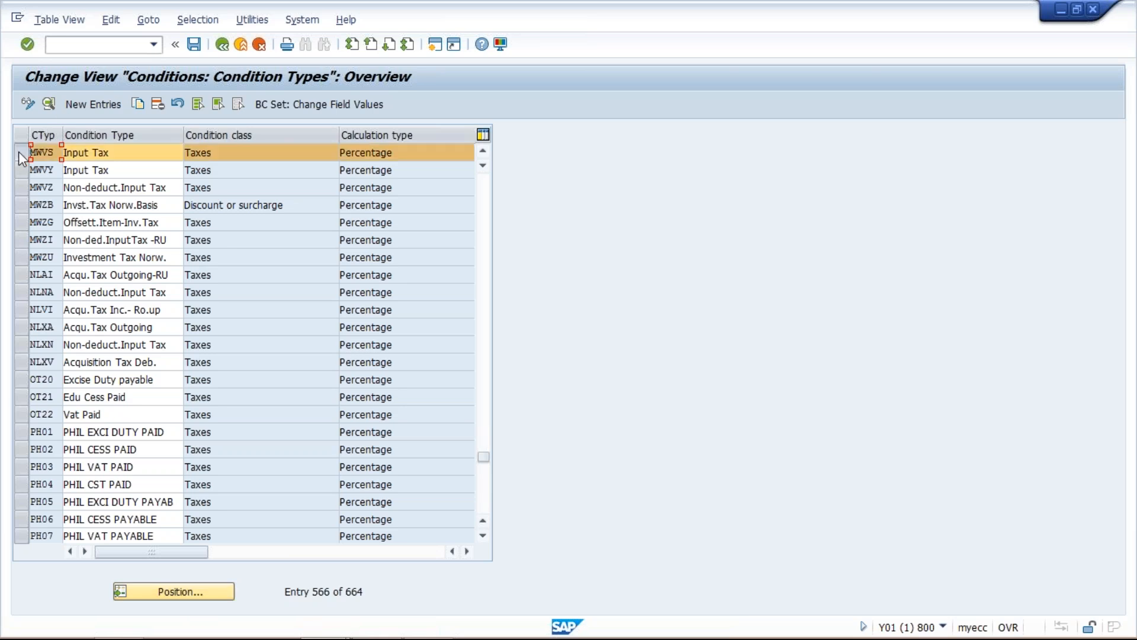
click(134, 101)
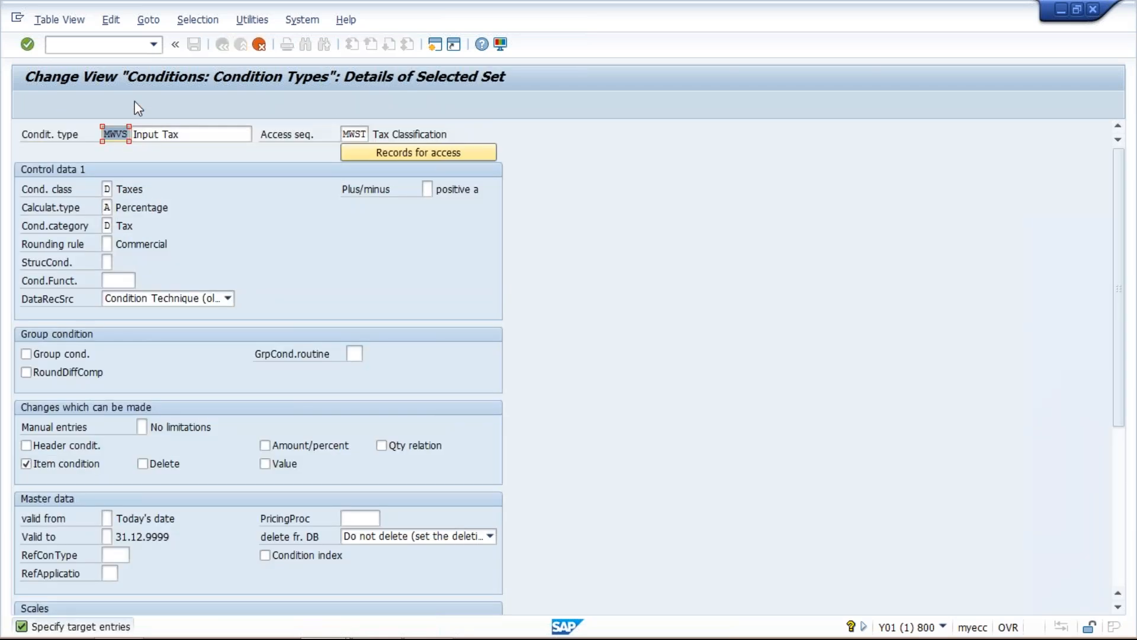
text(GS)
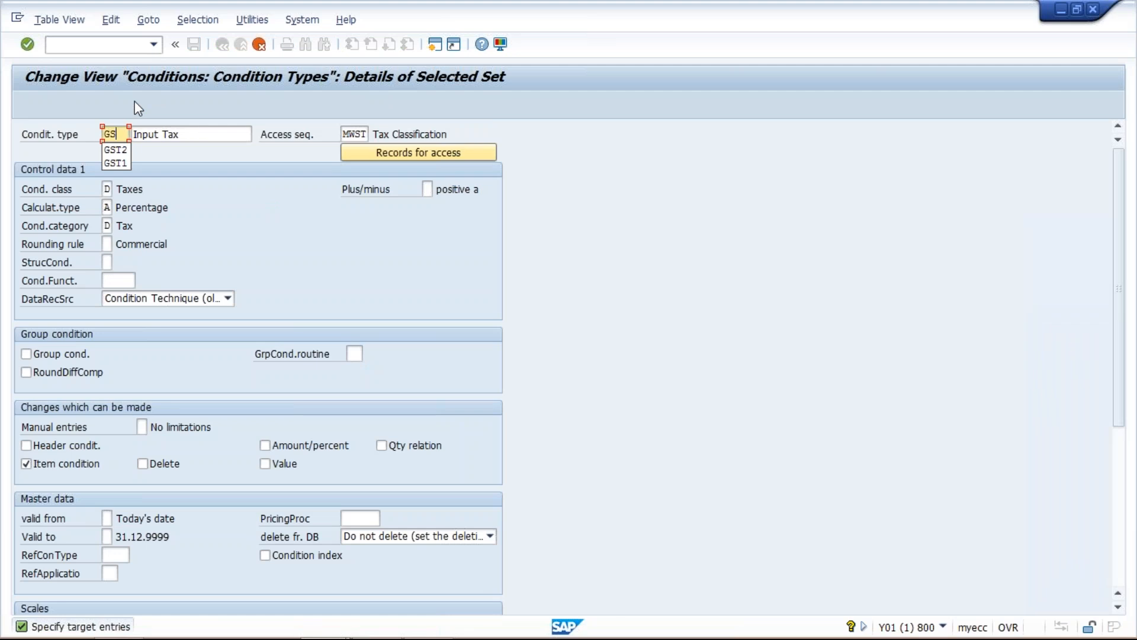
text(T3)
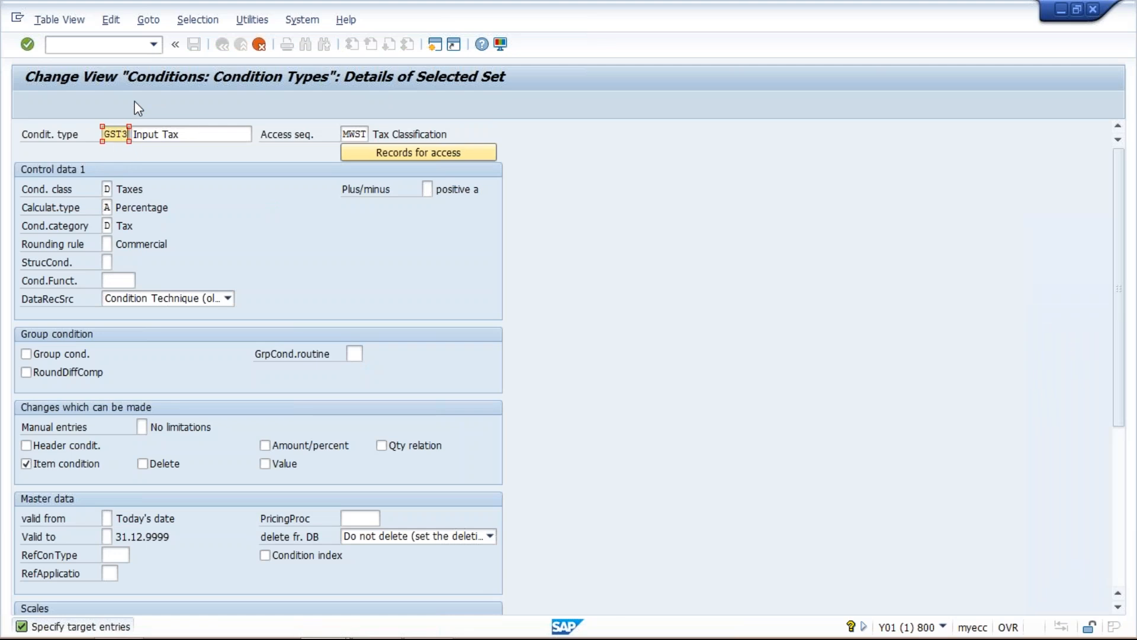
click(184, 134)
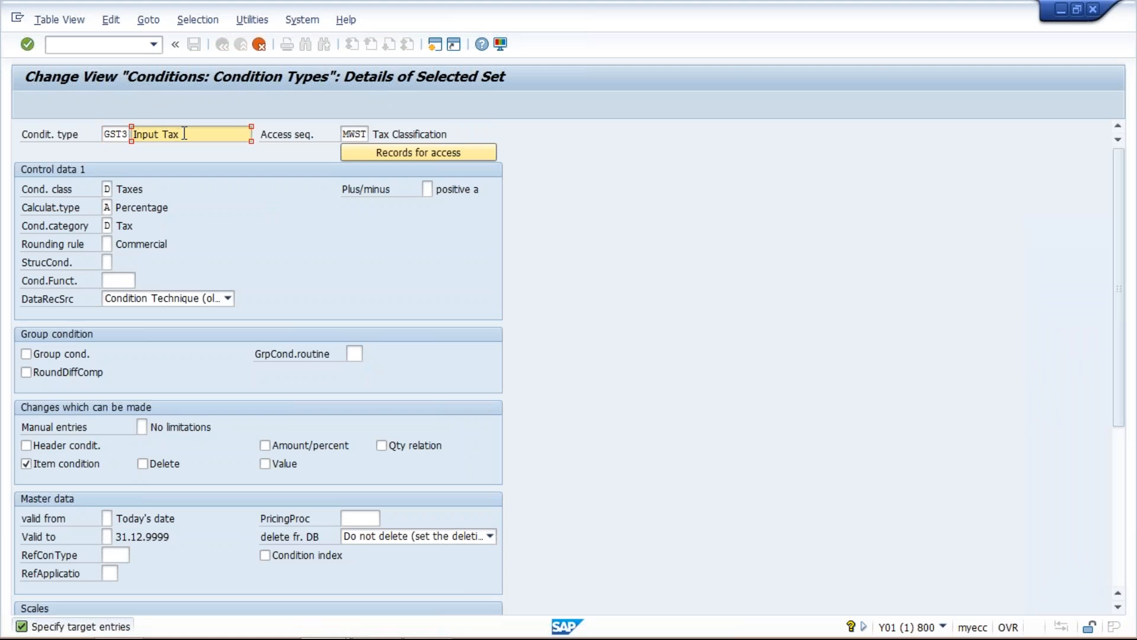
text(S)
key(BackSpace)
text(GST)
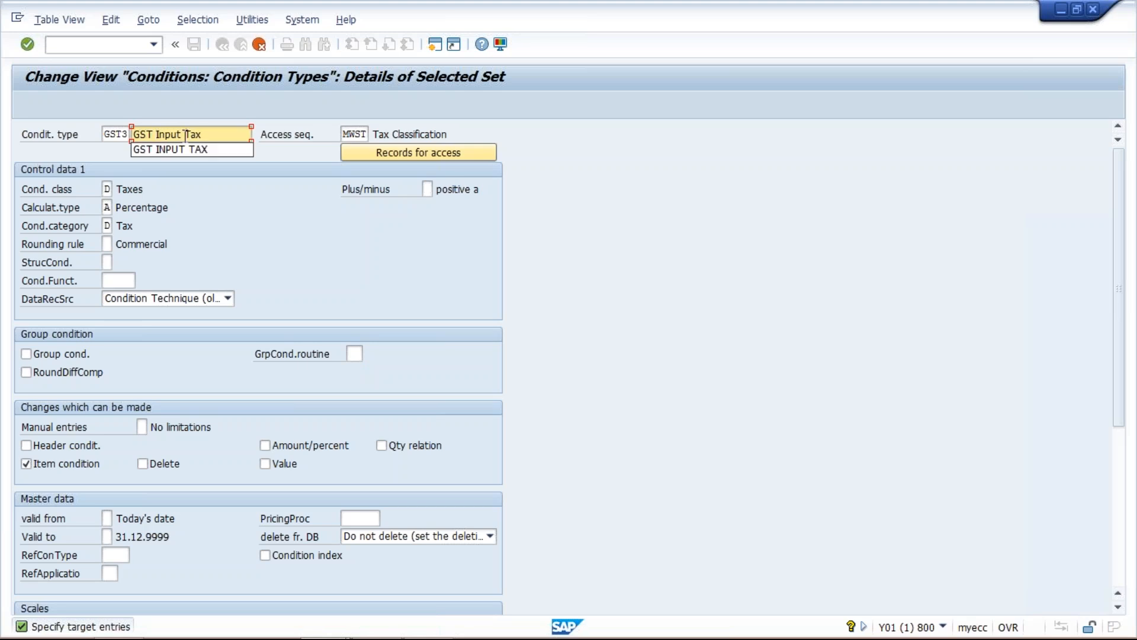
click(188, 151)
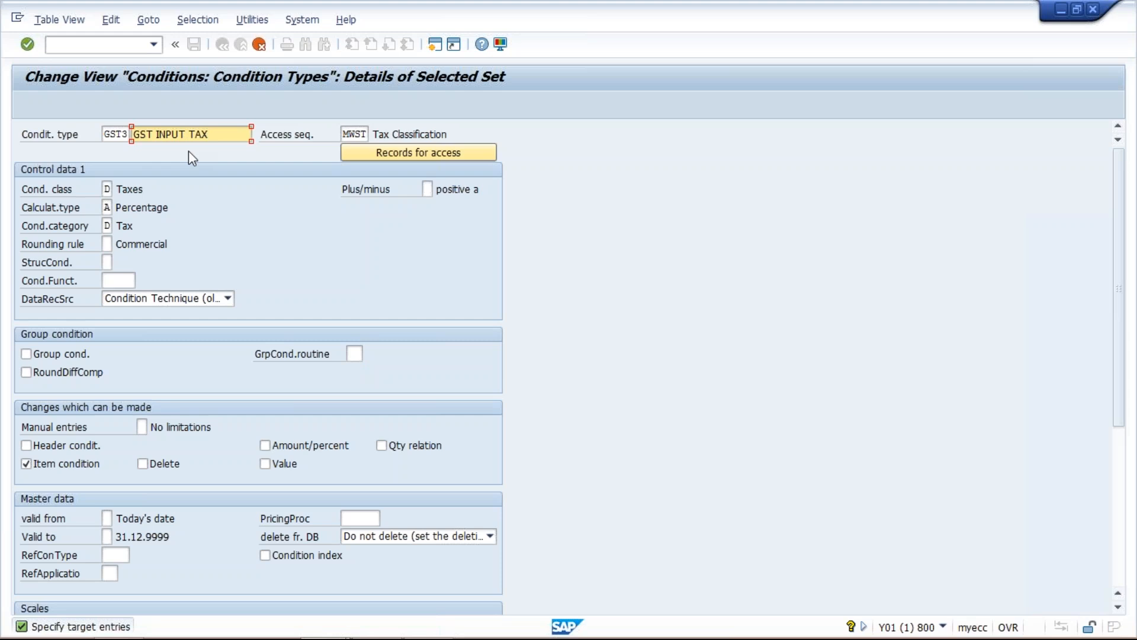
key(Return)
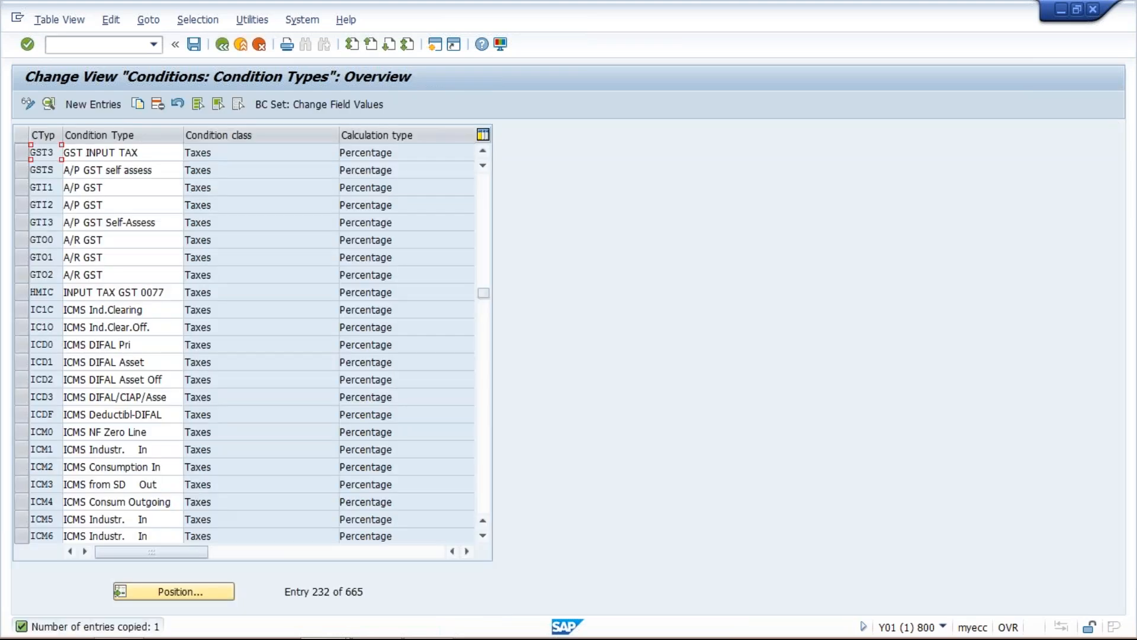
- Copy condition type GST3 to a new entry GST4 described as "GST INPUT CESS"
click(138, 102)
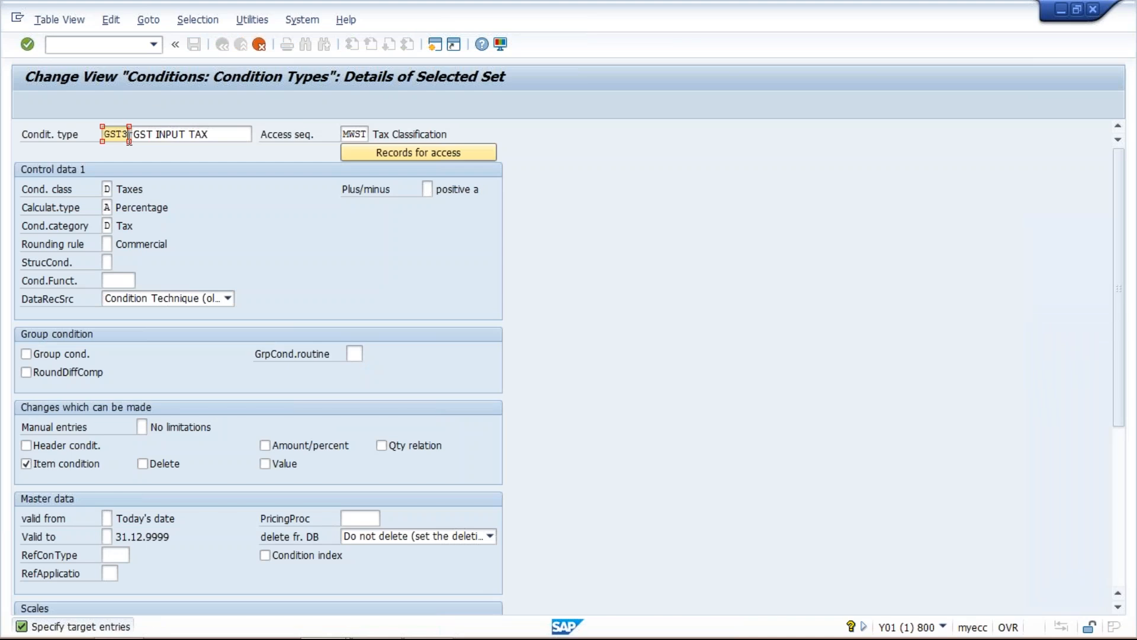
key(BackSpace)
text(4)
click(223, 135)
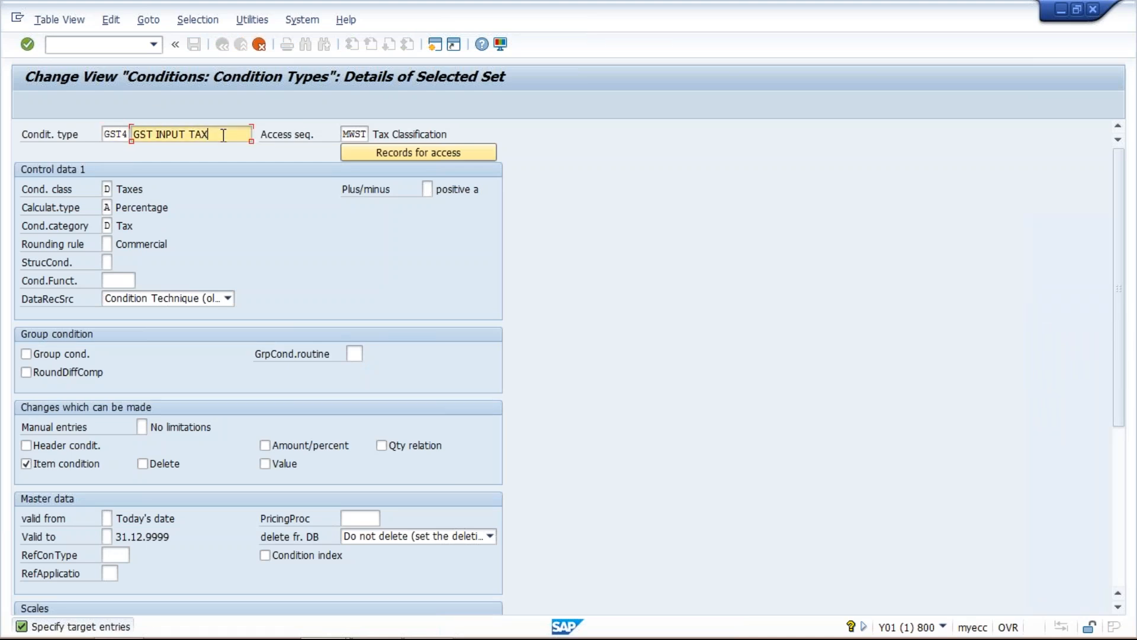
key(BackSpace)
key(BackSpace)
key(BackSpace)
key(BackSpace)
key(BackSpace)
key(BackSpace)
key(BackSpace)
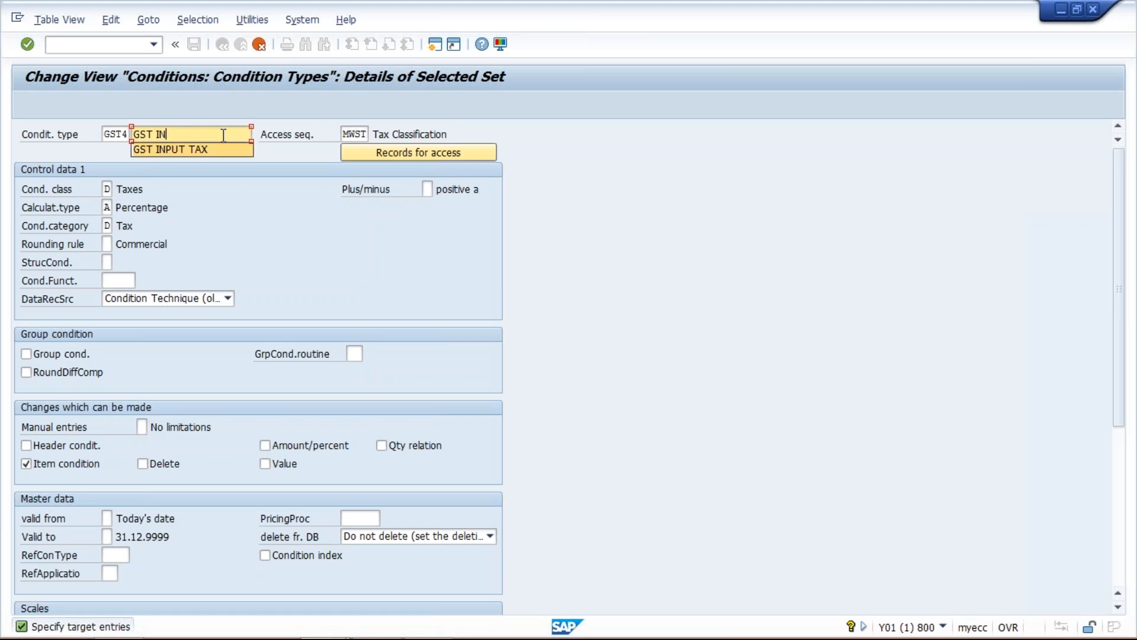
key(Return)
key(BackSpace)
key(BackSpace)
key(BackSpace)
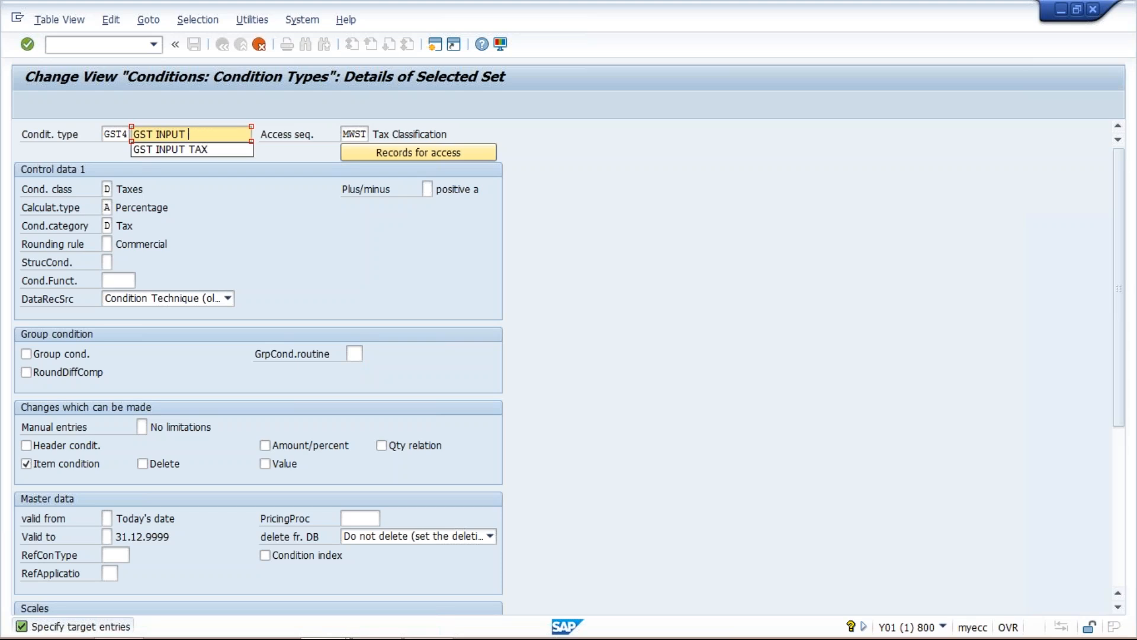
text(CESS)
key(Return)
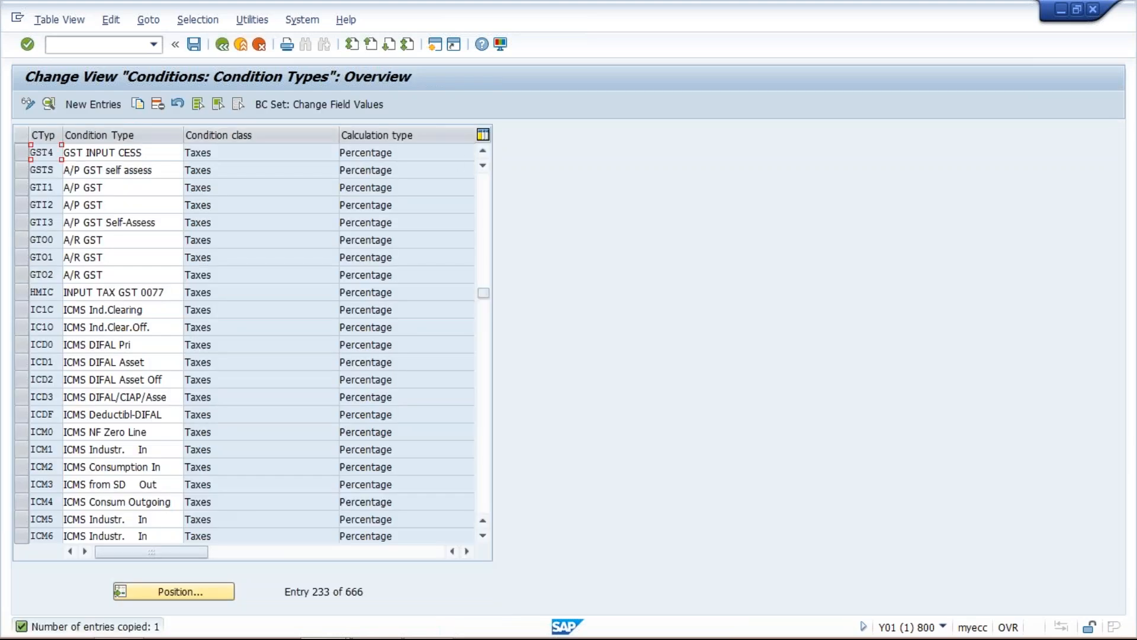
- Change the description of condition type GST2 to "GST OUTPUT CESS" and save the condition types under the proposed customizing request
click(483, 151)
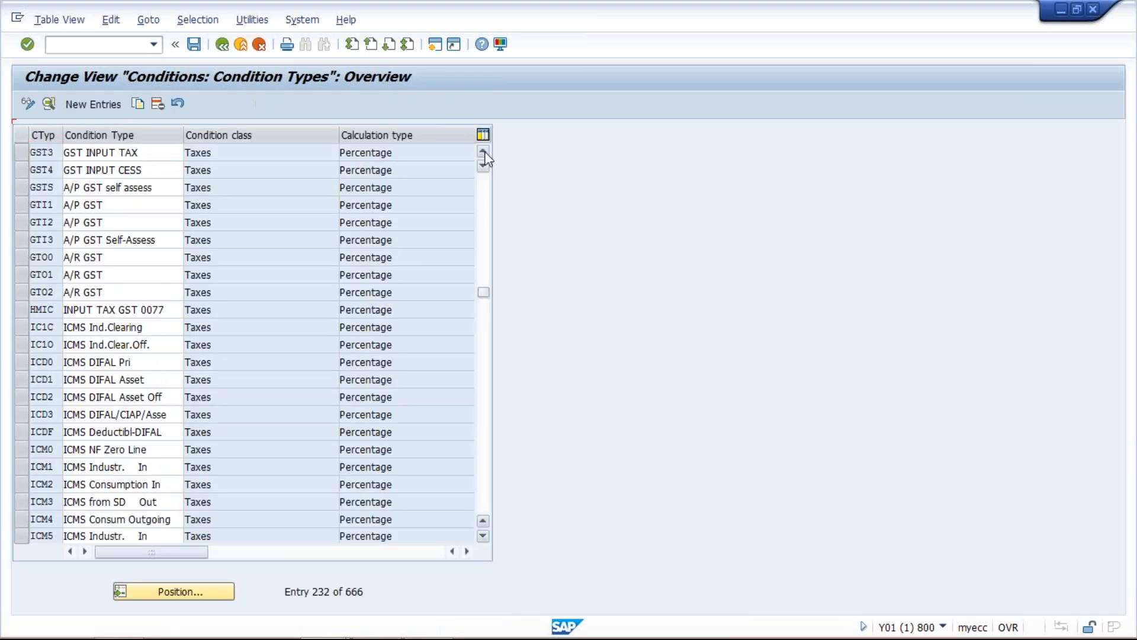
click(483, 152)
click(484, 151)
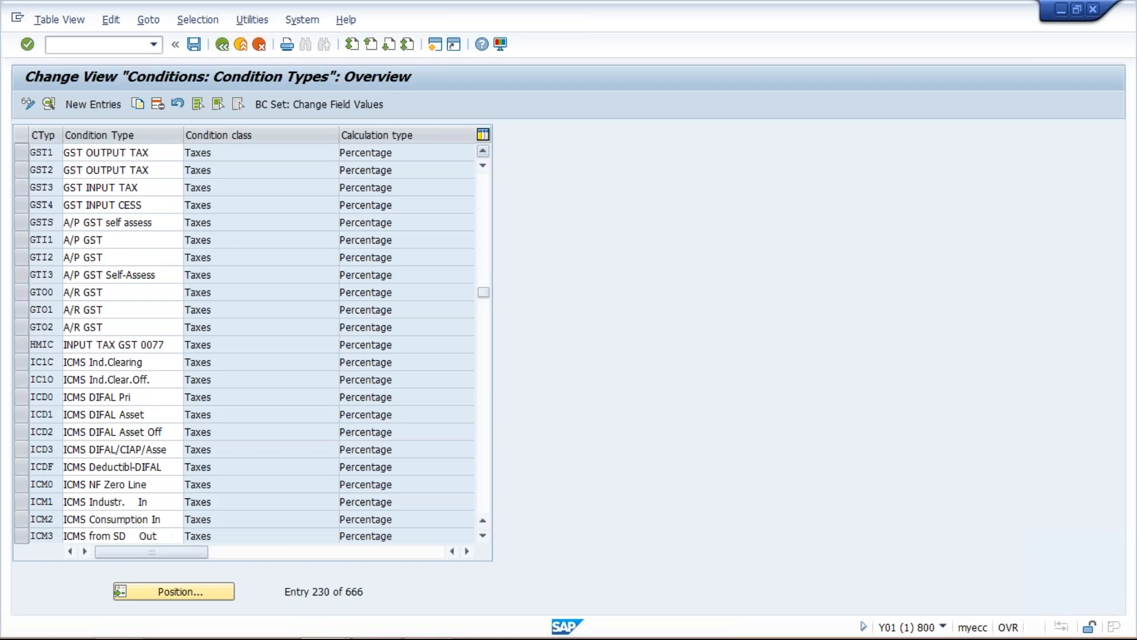
click(483, 152)
click(159, 188)
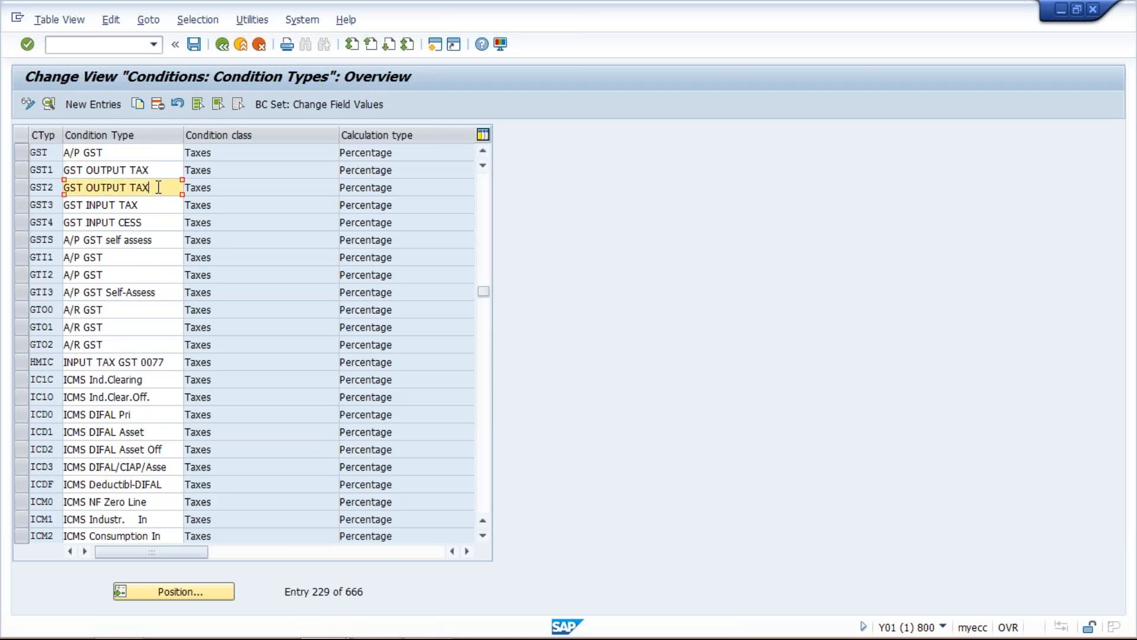
key(BackSpace)
key(BackSpace)
key(BackSpace)
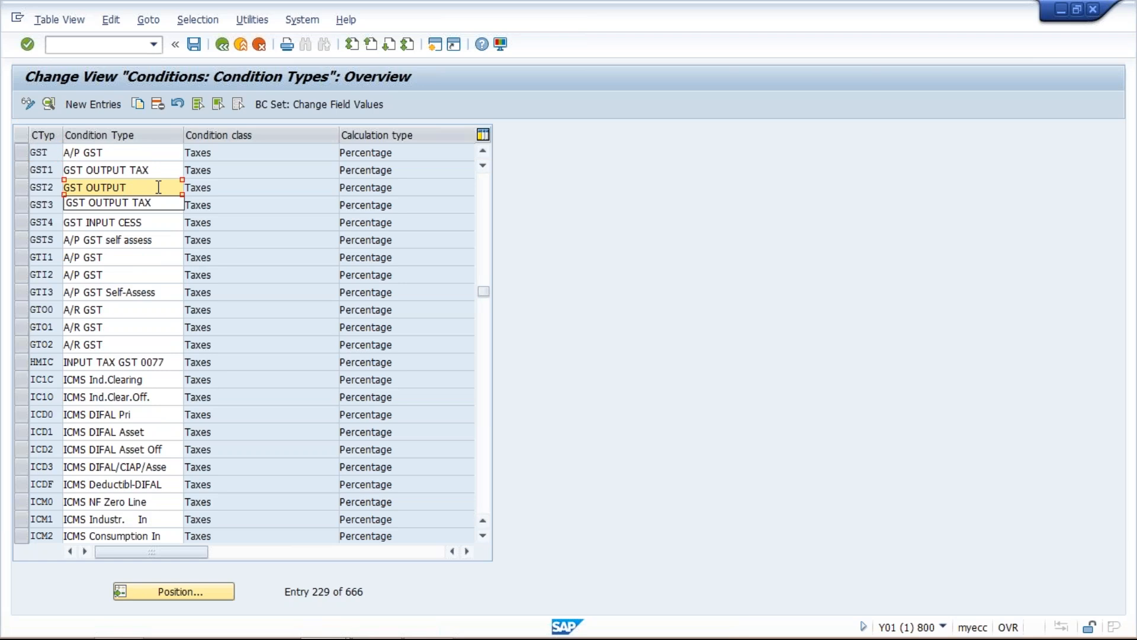
text(CESS)
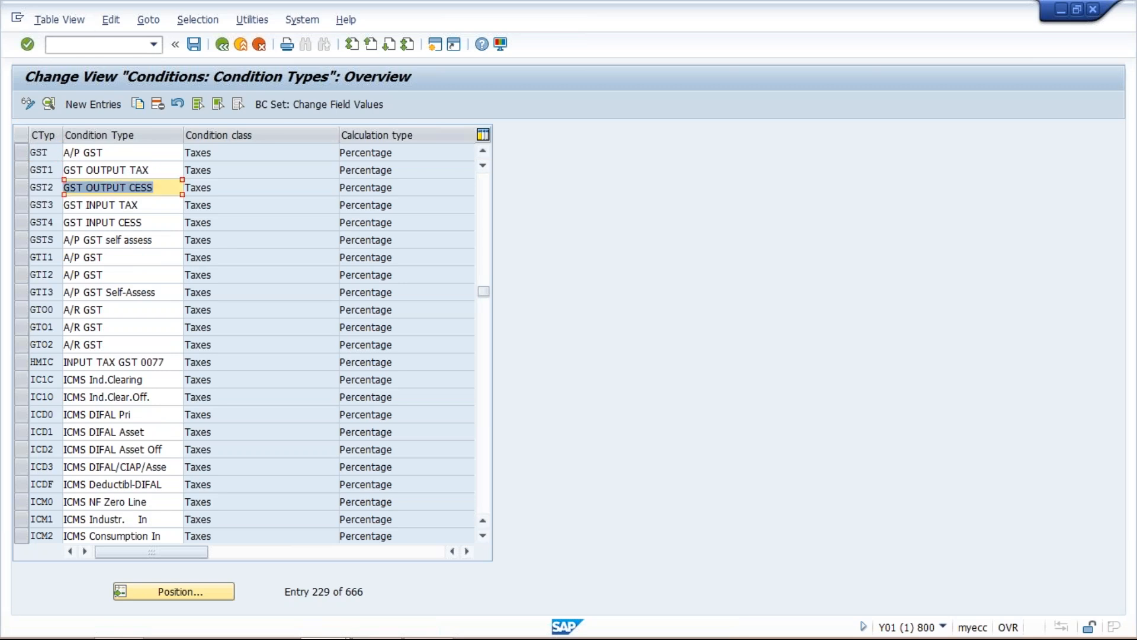
click(193, 44)
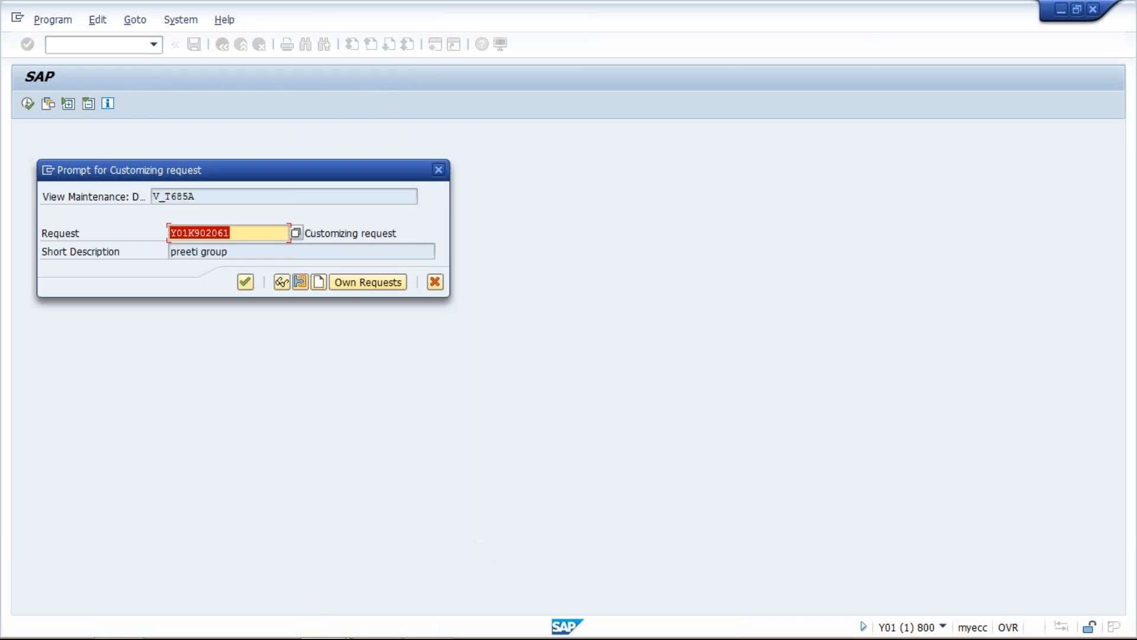
key(Return)
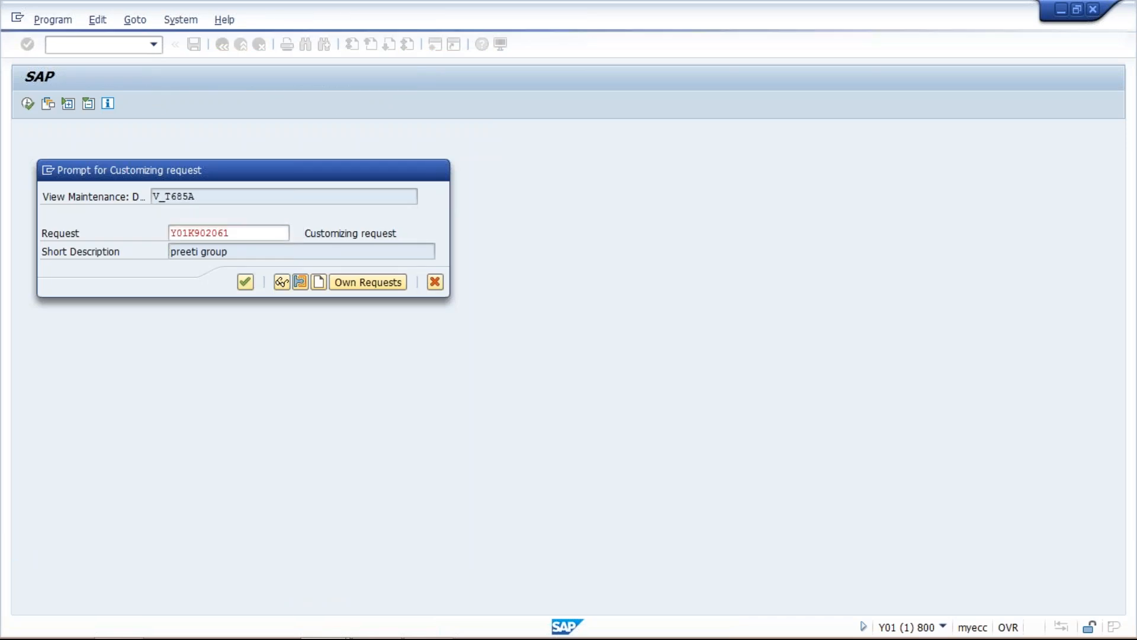
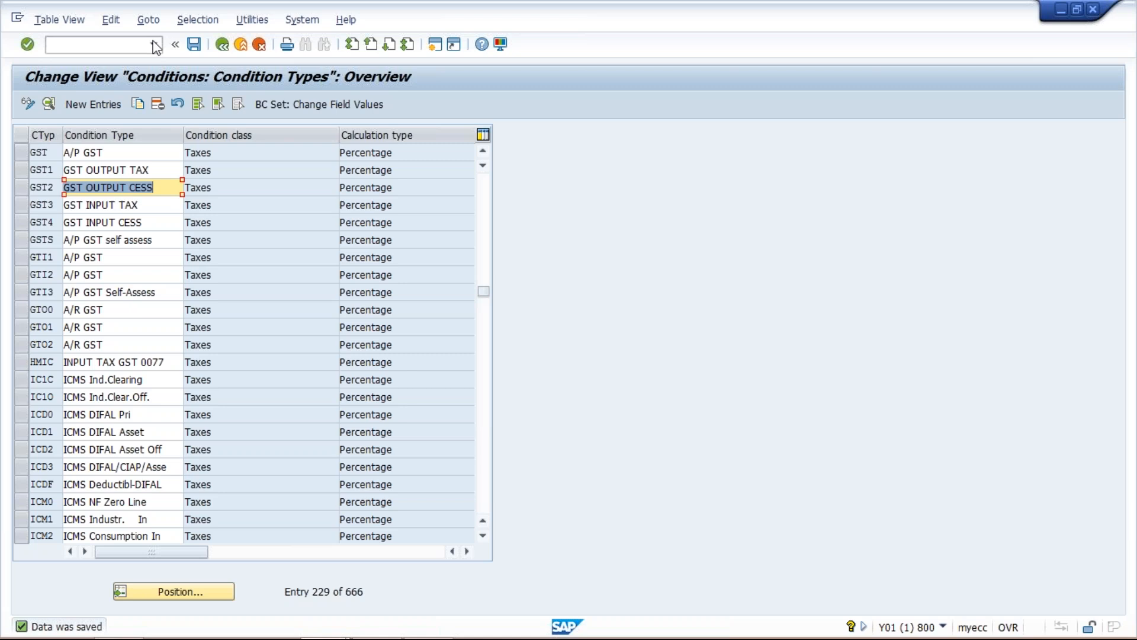
- Open the tax procedures overview with transaction code /NOBQ3
click(124, 45)
text(/NOBQ3)
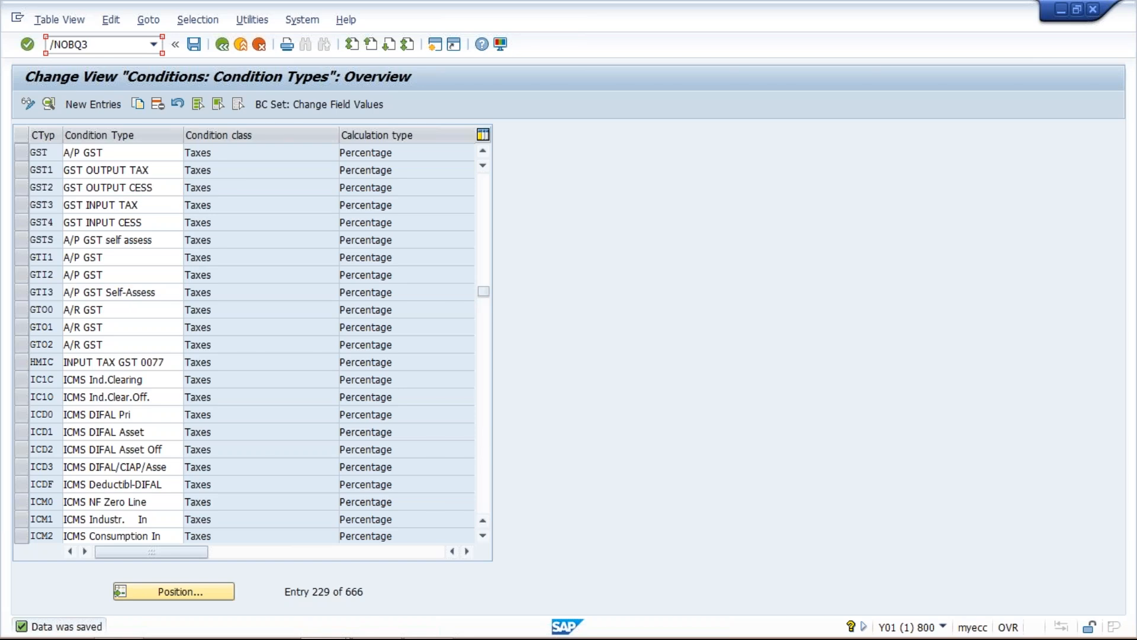
key(Return)
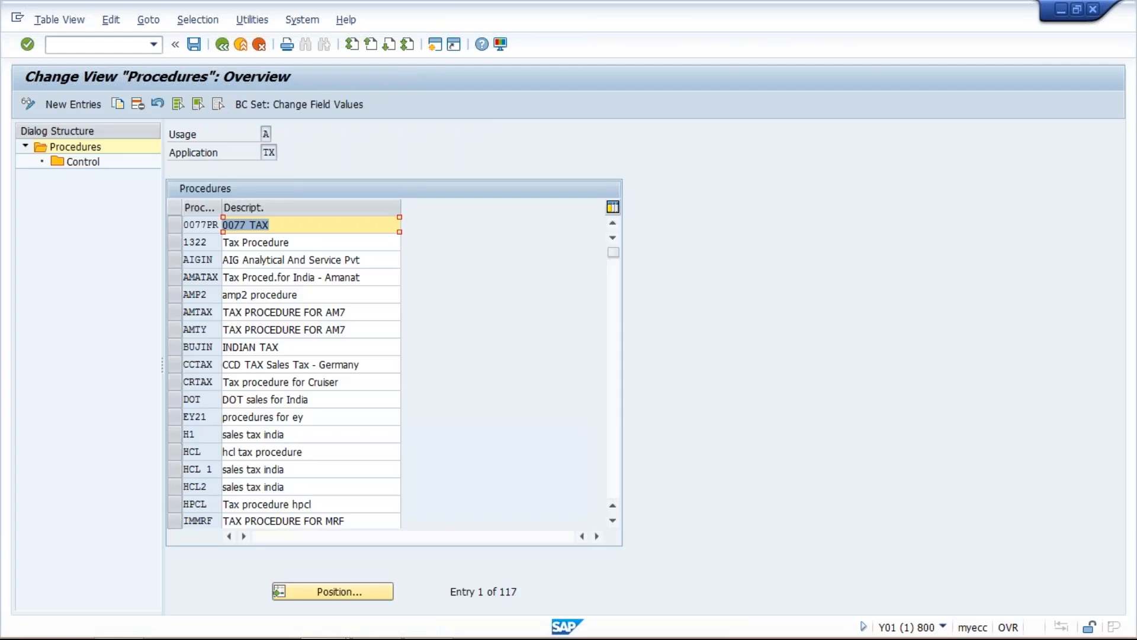
- Create a new tax procedure entry with the procedure code TM01
click(81, 104)
text(TM01)
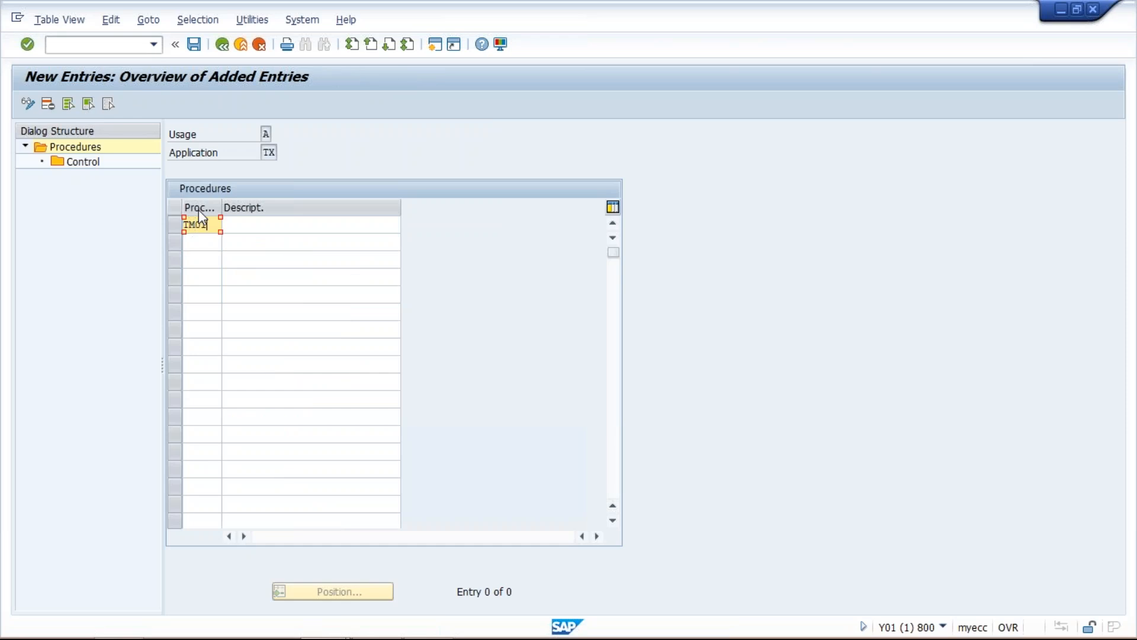
- Describe procedure TM01 as "tax procedure for TM01" and save the new entry
click(251, 225)
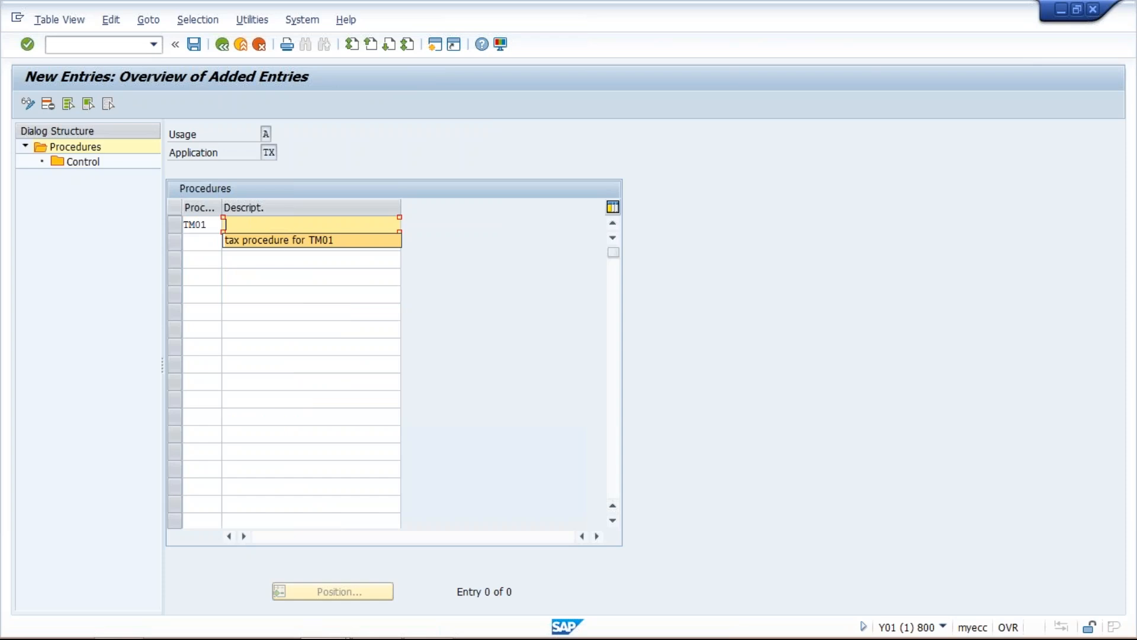
click(277, 240)
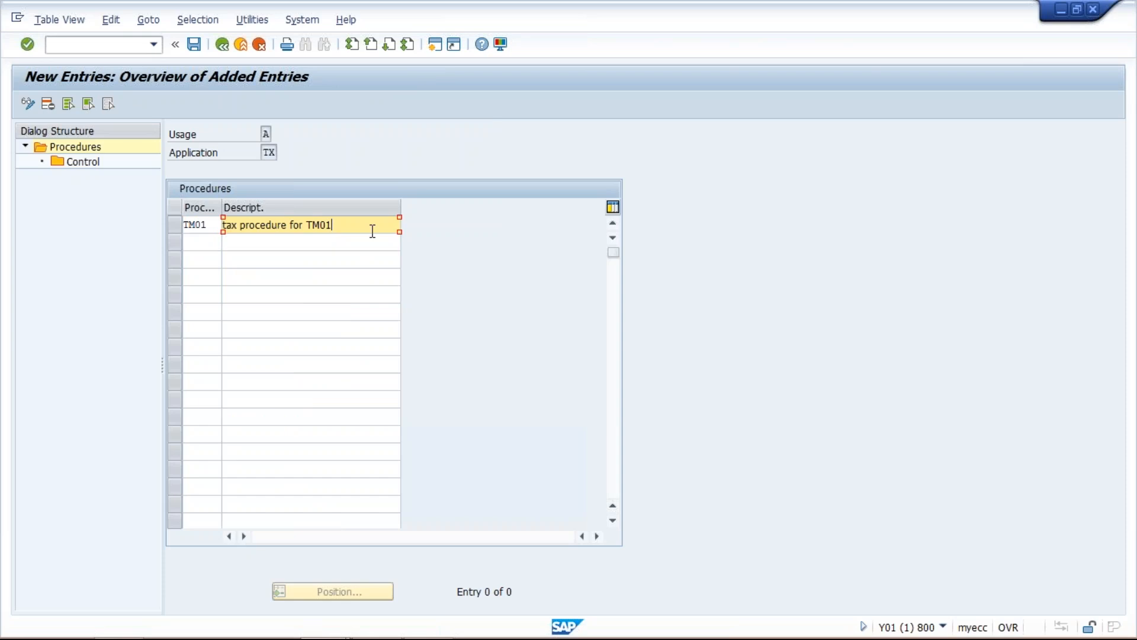
key(Return)
key(ctrl+s)
key(Return)
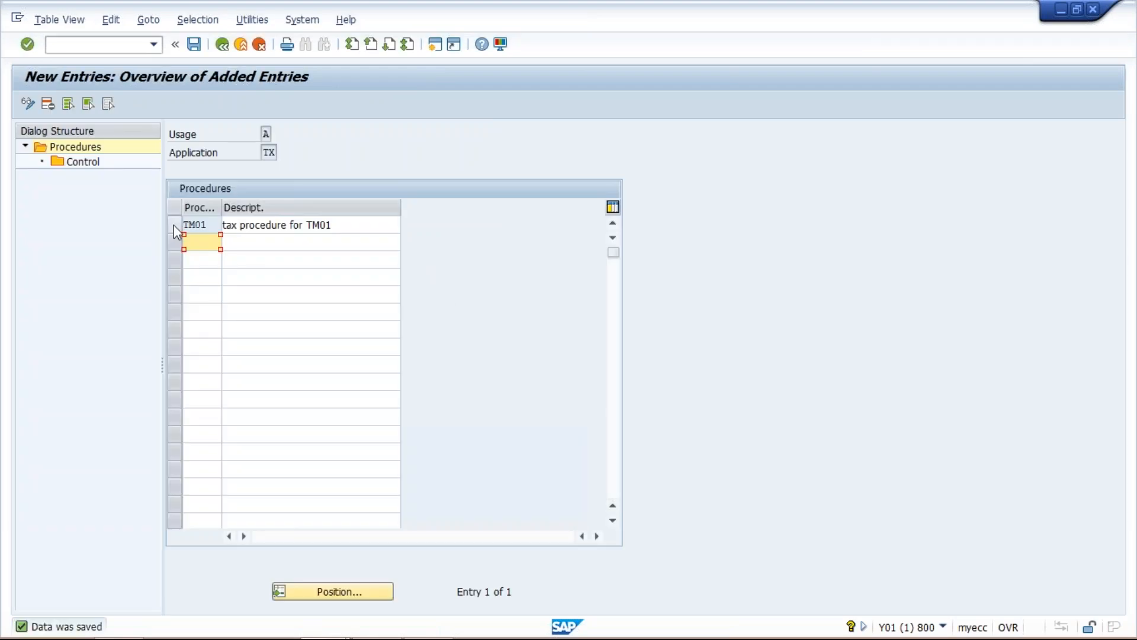
- Open the control data of procedure TM01 and start adding new entries
click(174, 225)
click(91, 161)
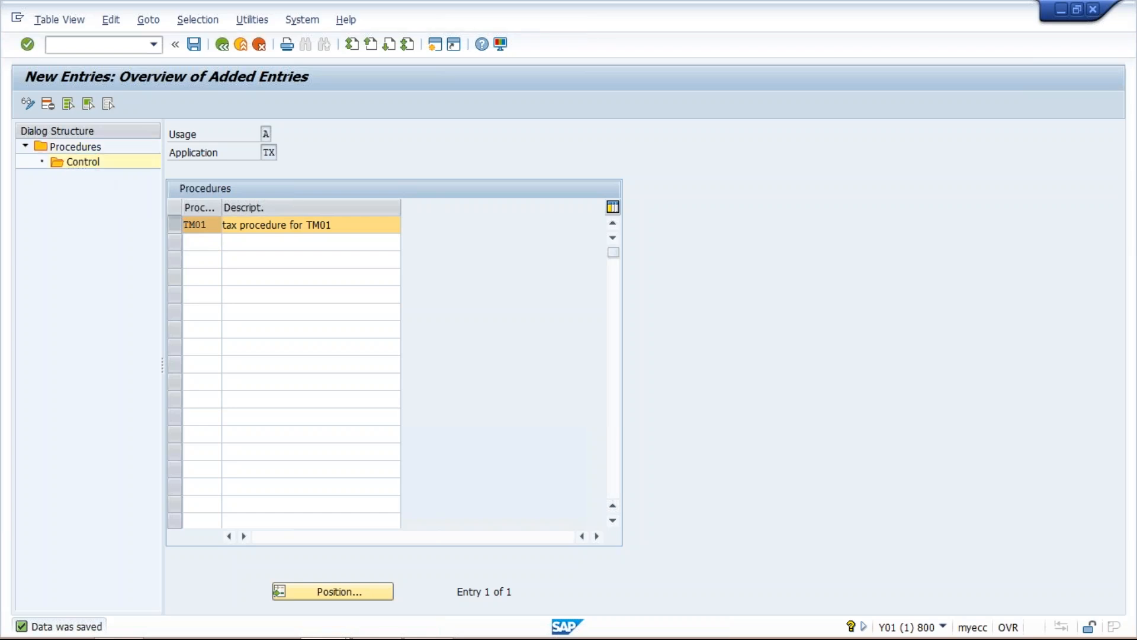
click(88, 111)
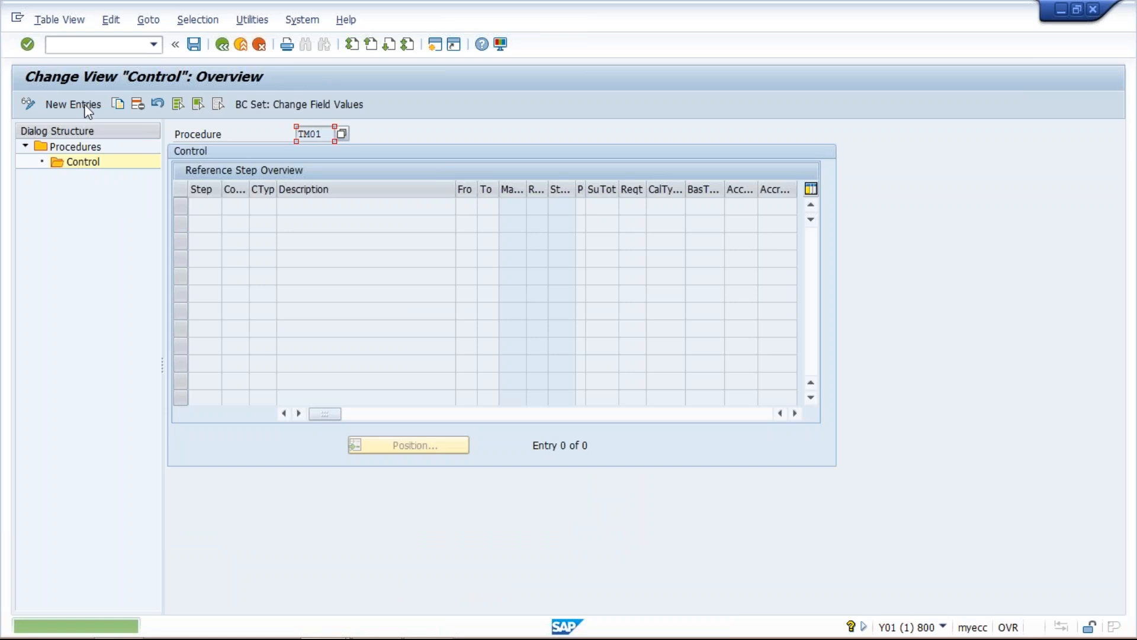
click(87, 111)
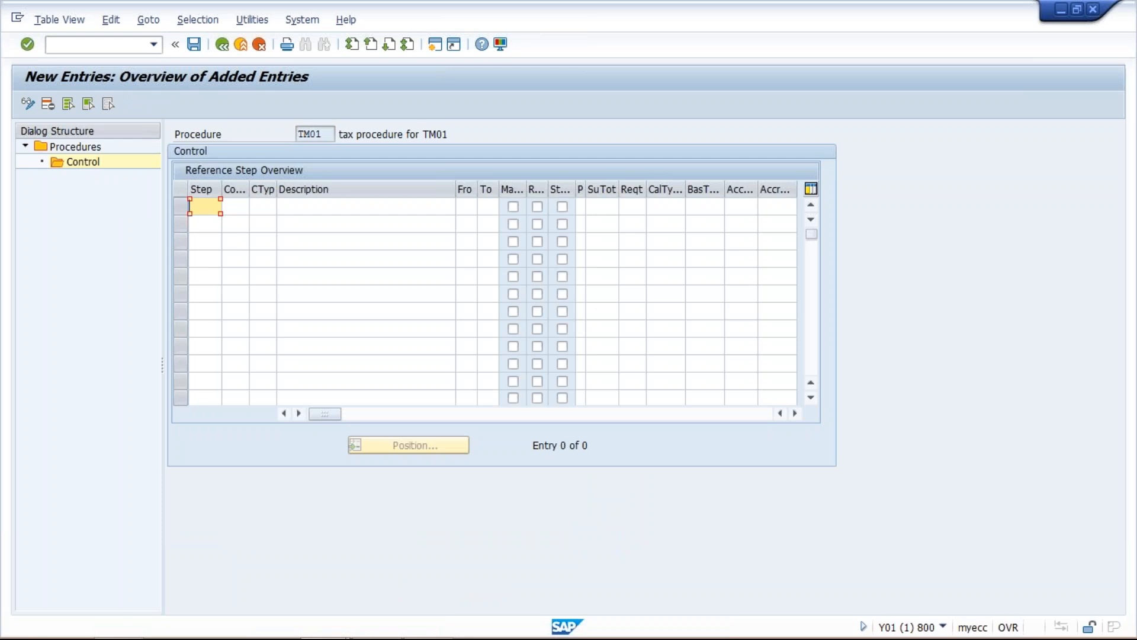
- Add step 100 with condition type BASB to the procedure's control data
text(100)
click(235, 206)
click(262, 206)
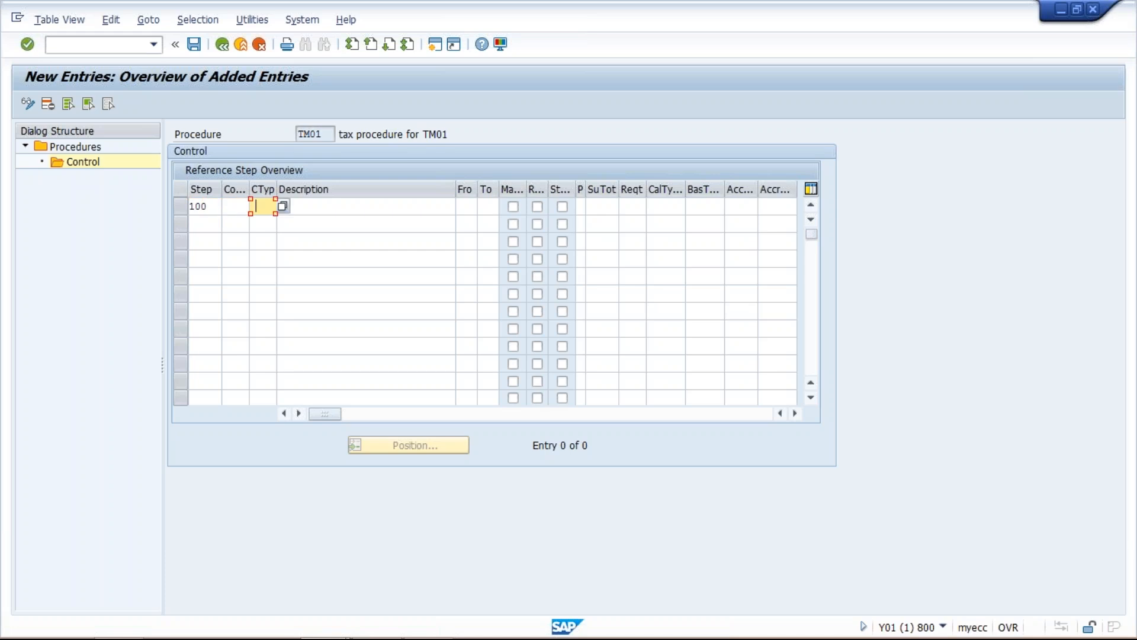
click(280, 249)
- Add step 200 with condition type GST1 in the second control row
click(195, 222)
text(200)
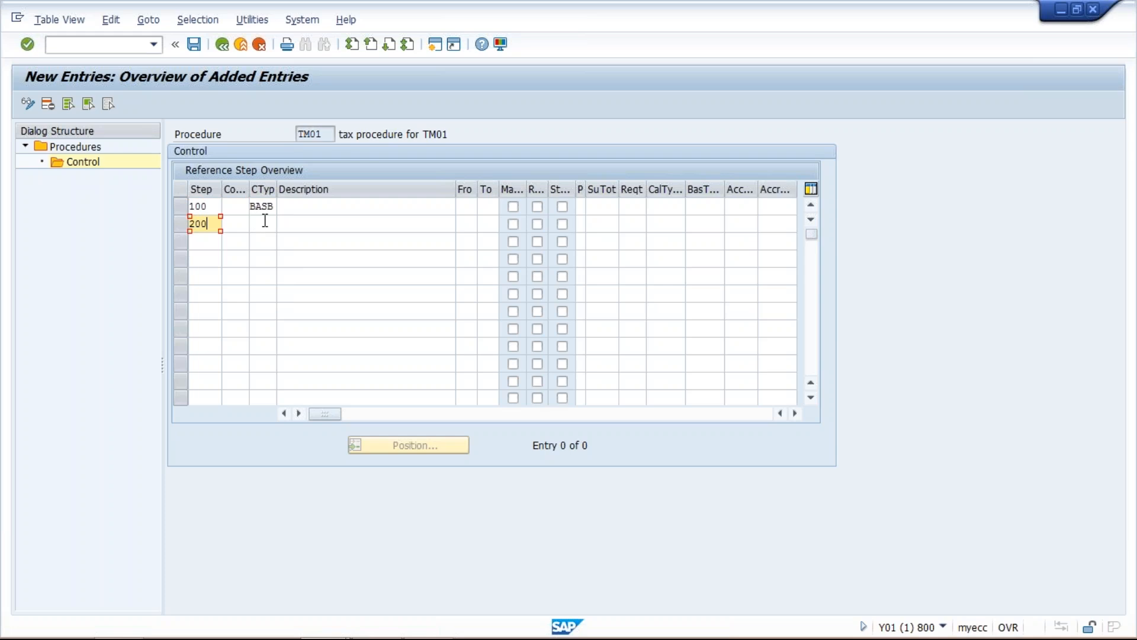
click(265, 220)
text(GST)
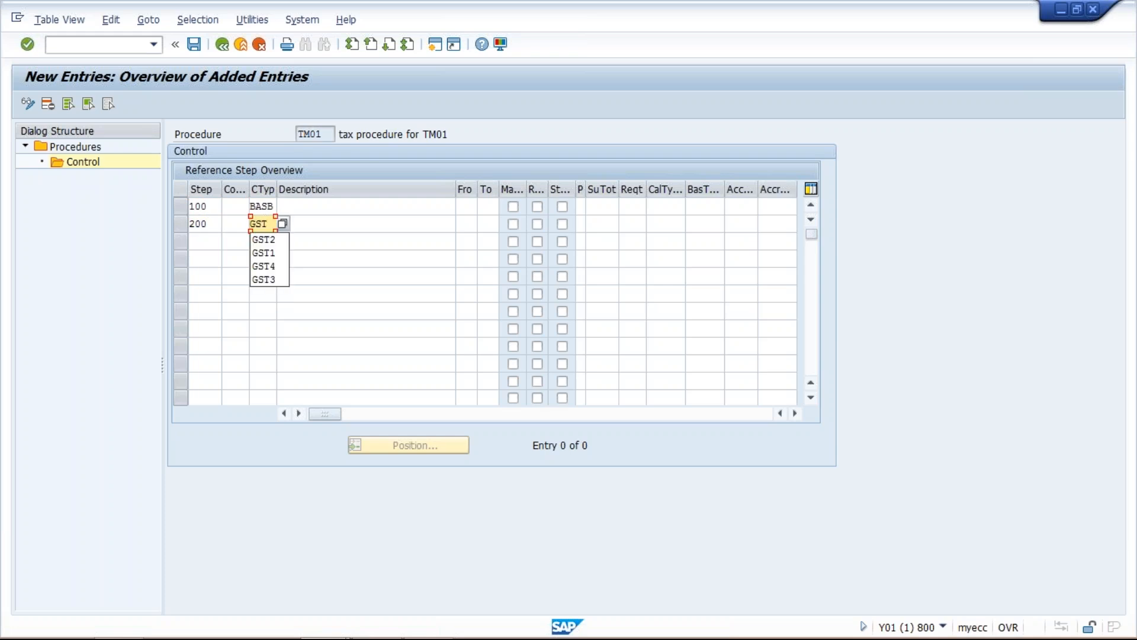
text(1)
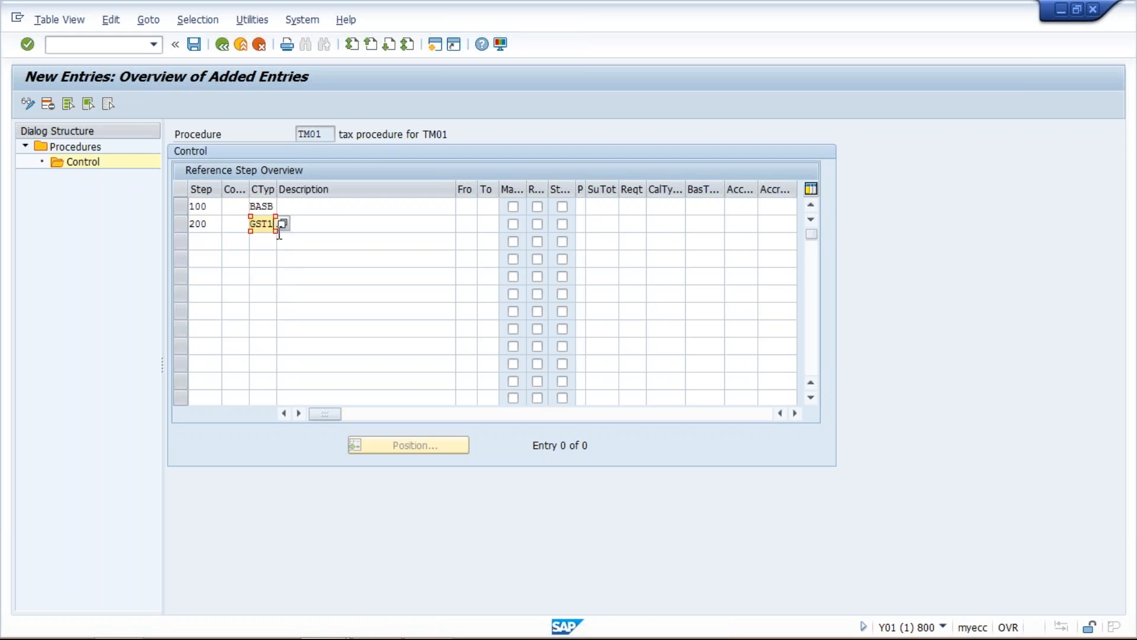
- Add step 300 with condition type GST2 in the third row and confirm the entries
click(208, 244)
text(300)
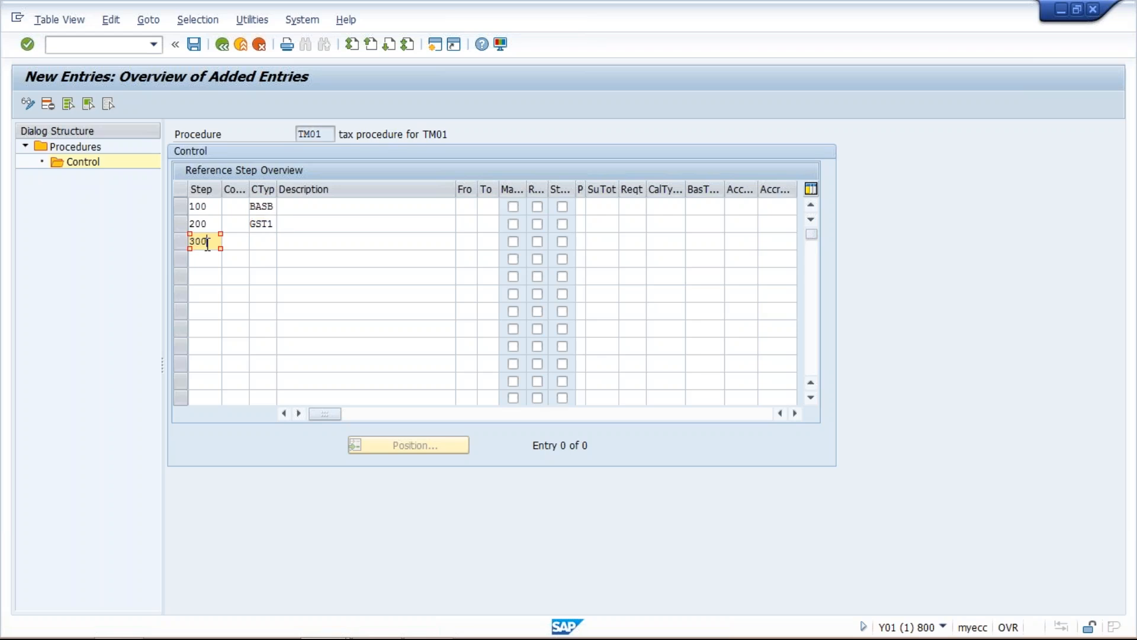
click(262, 242)
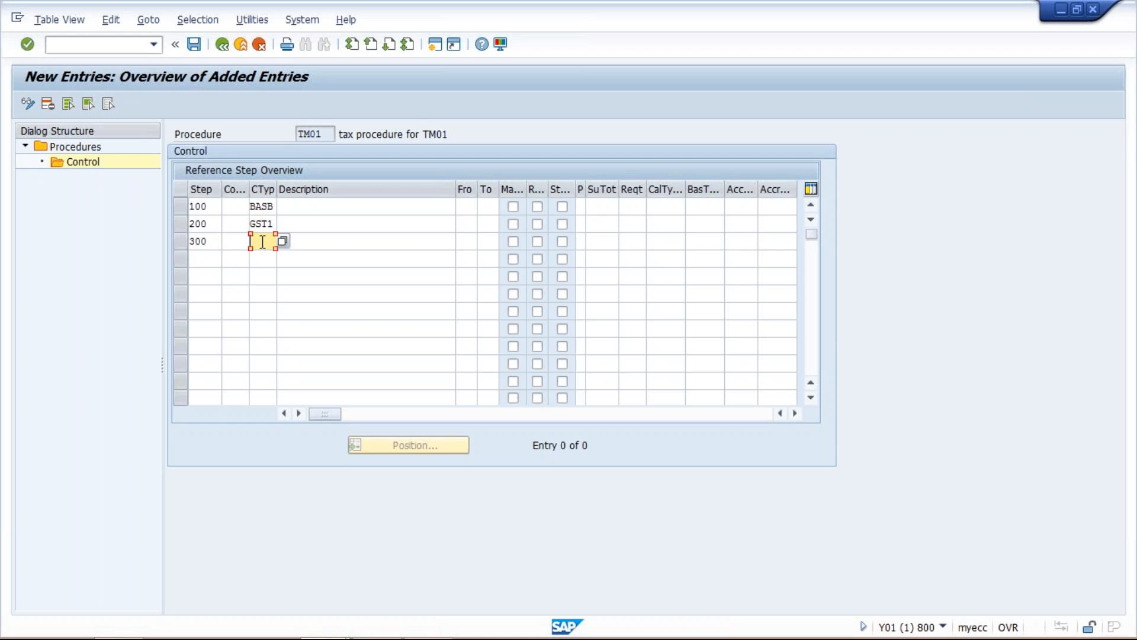
key(BackSpace)
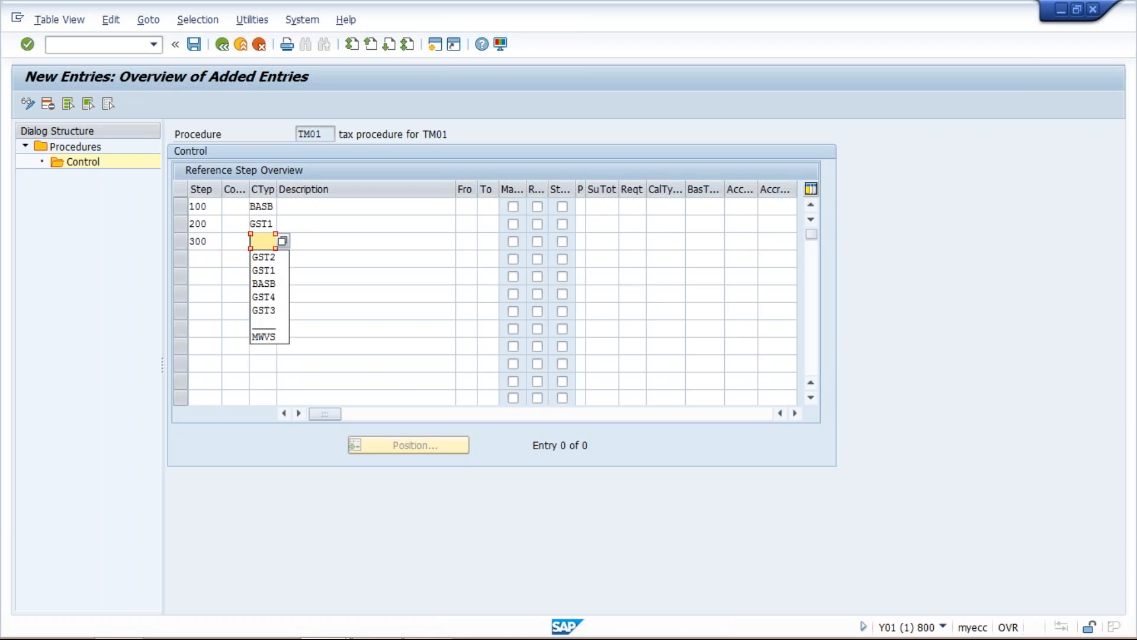
click(273, 258)
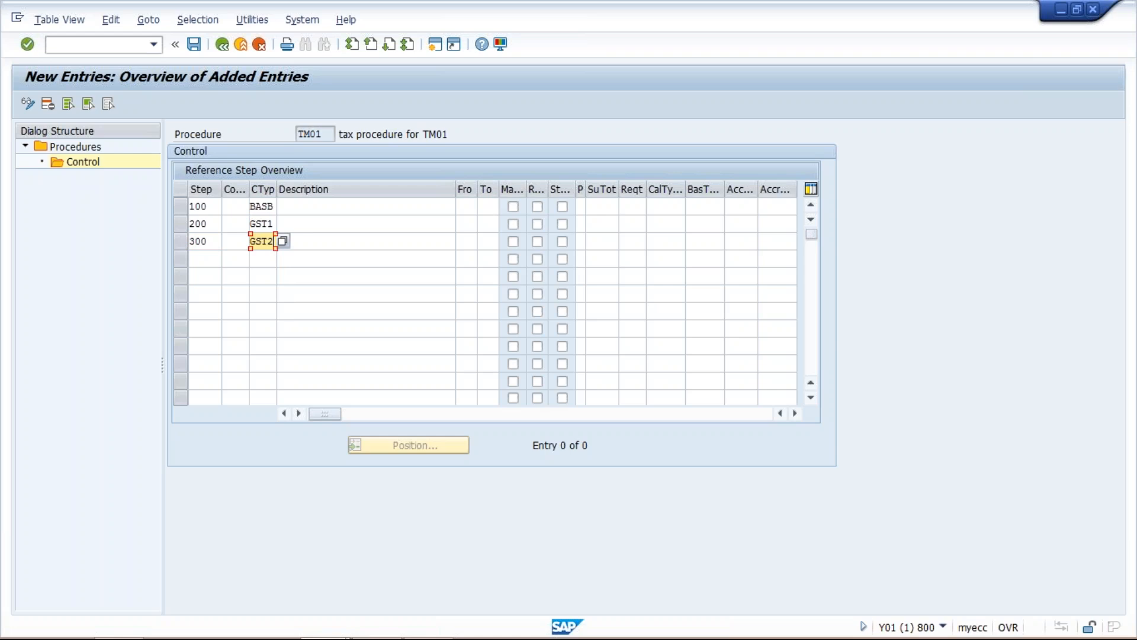
key(Return)
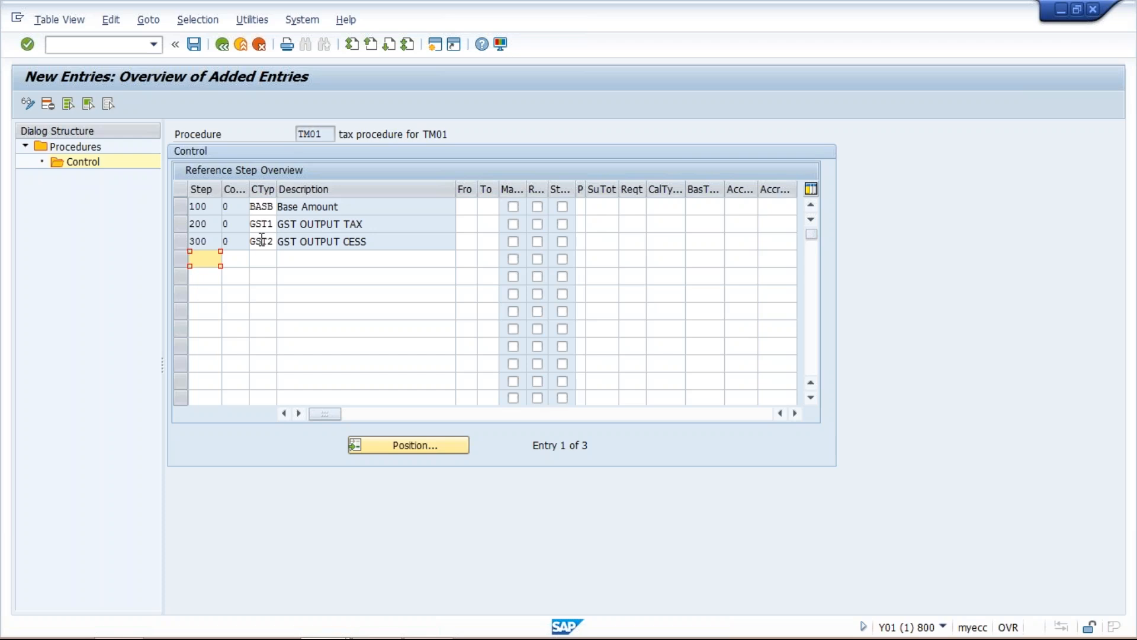
- Switch to the Class workbook in Excel and examine the BASB, GST1 and GST2 amounts in the sales example
mouse_move(382, 630)
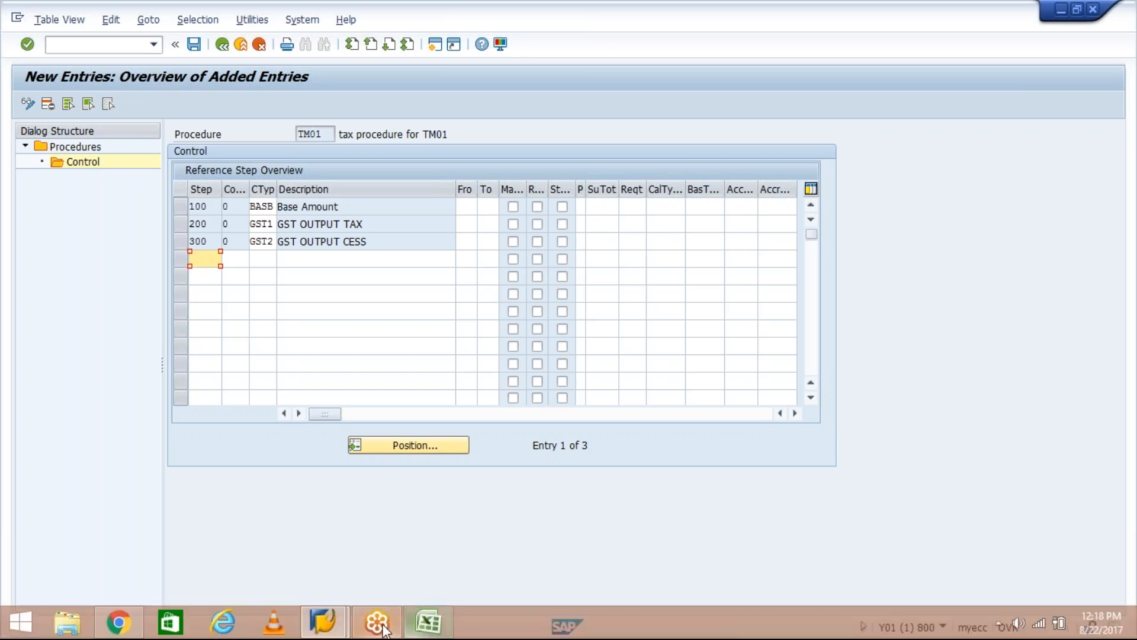
click(422, 627)
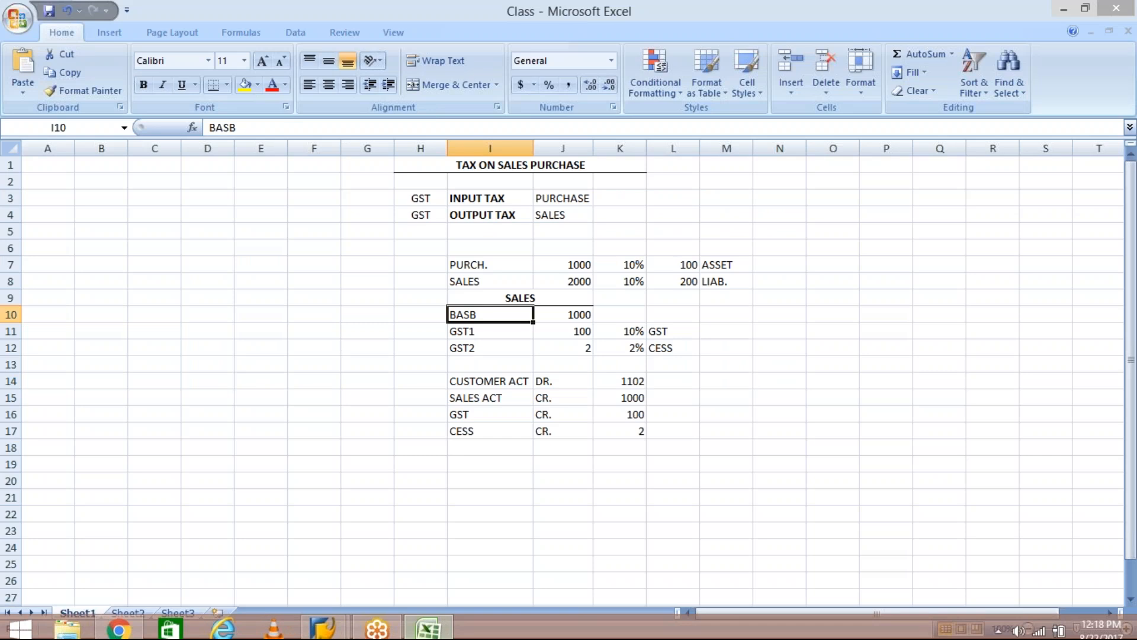
click(500, 335)
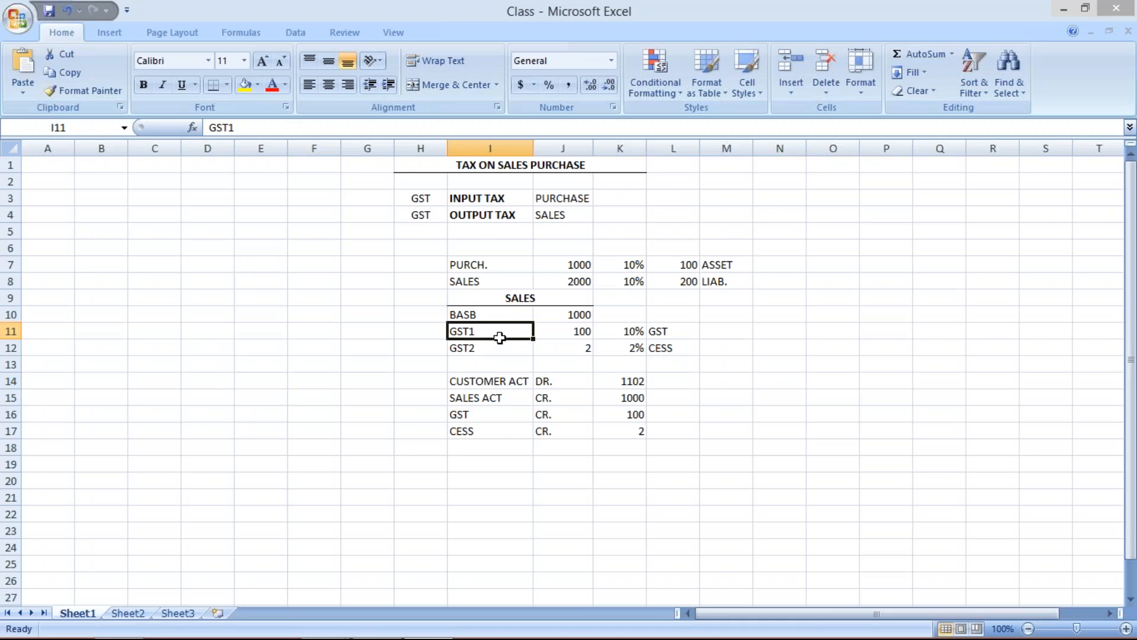
click(582, 338)
click(579, 313)
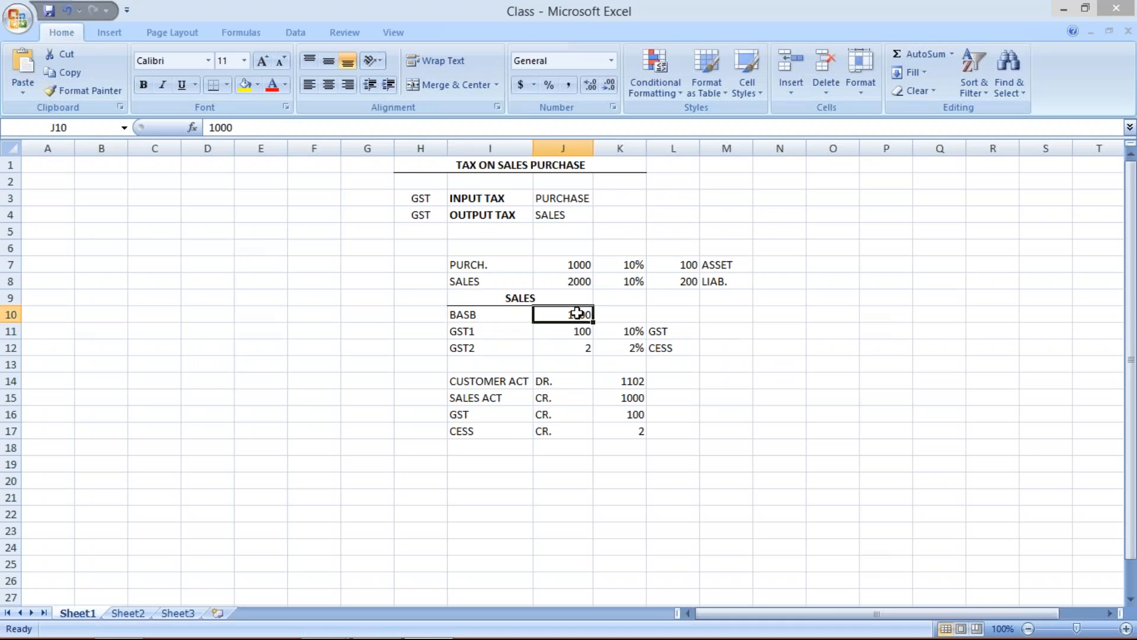
click(580, 331)
click(573, 314)
click(575, 349)
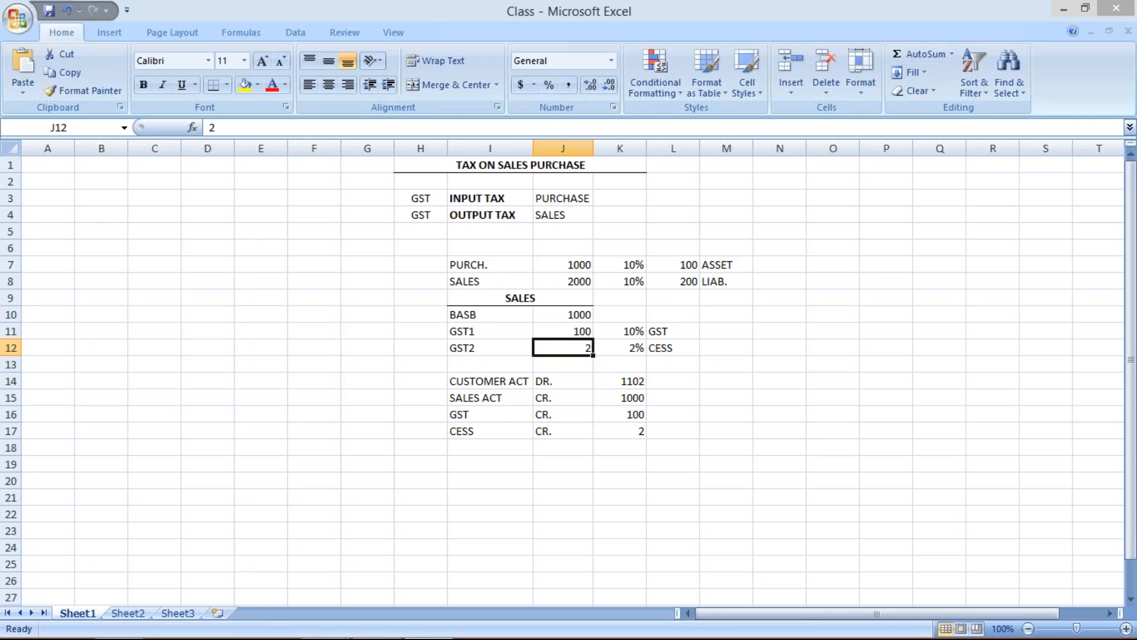
- Switch back to the SAP new entries window and review the base amount, GST output tax and GST output cess rows
click(331, 634)
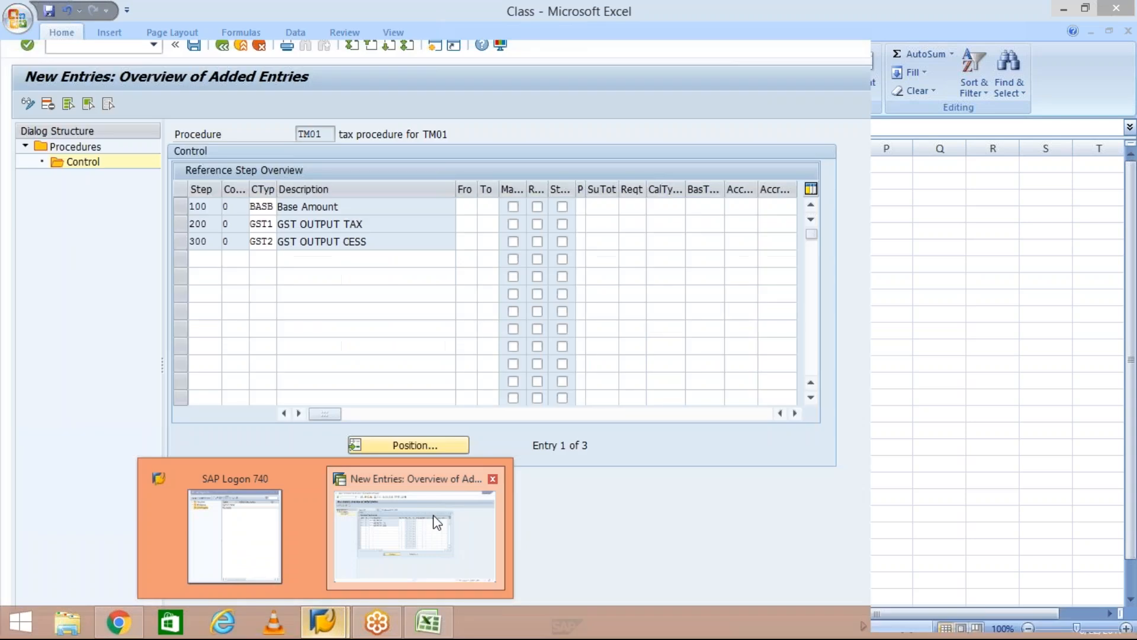
click(437, 522)
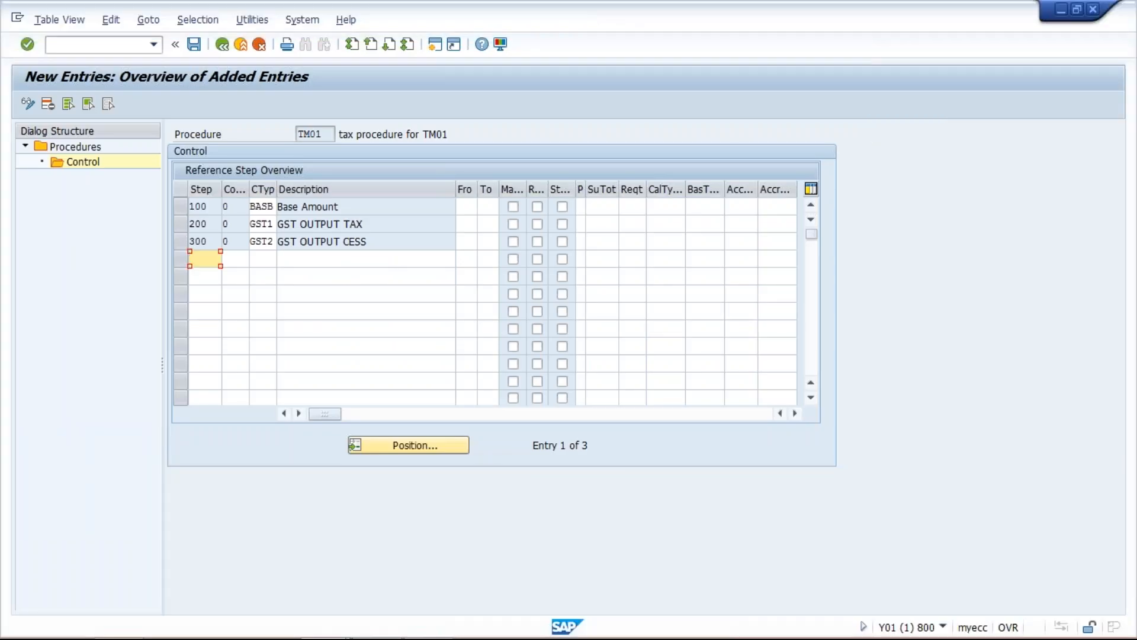
click(288, 206)
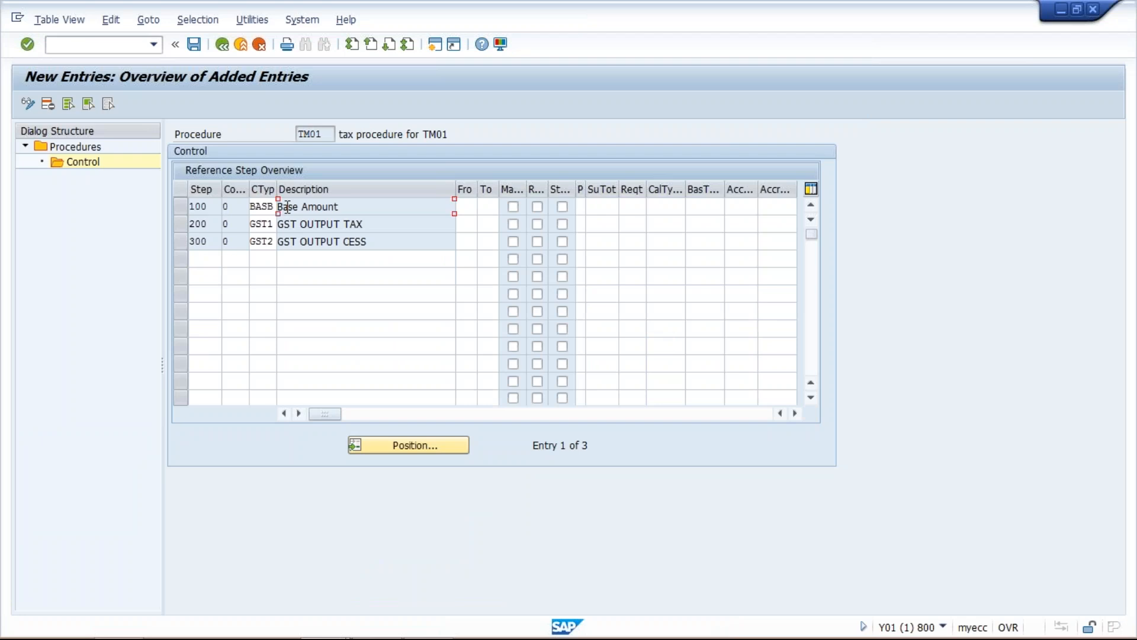
click(323, 225)
click(375, 225)
click(299, 224)
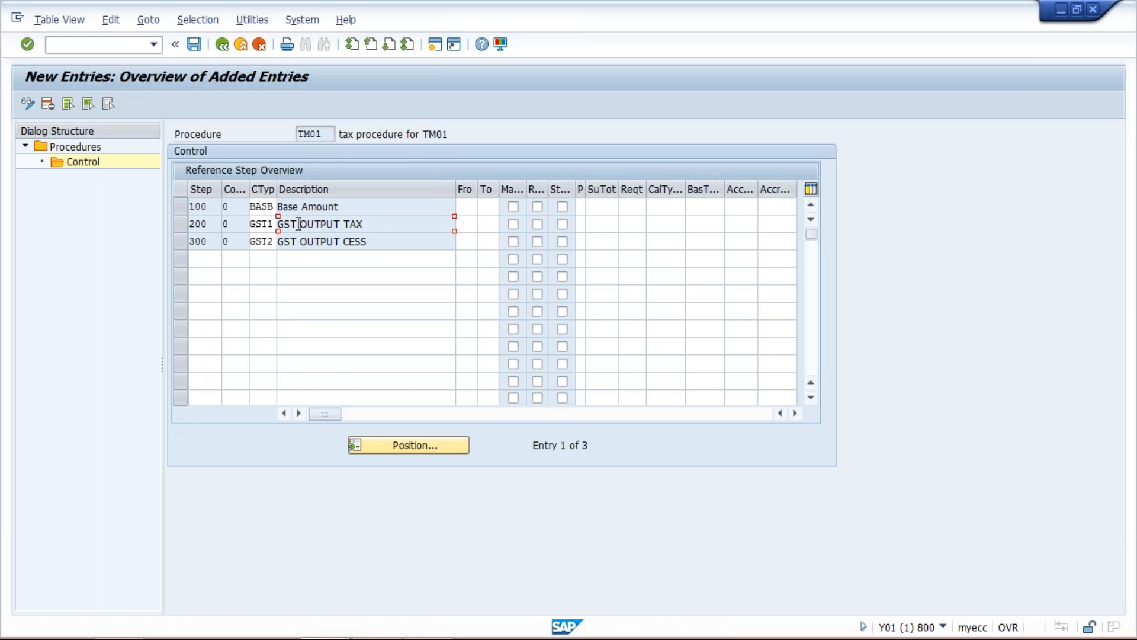
click(340, 241)
click(375, 224)
click(343, 205)
- Set the From and To steps of the GST OUTPUT TAX row to 100 and confirm
click(467, 223)
text(100)
click(489, 222)
text(100)
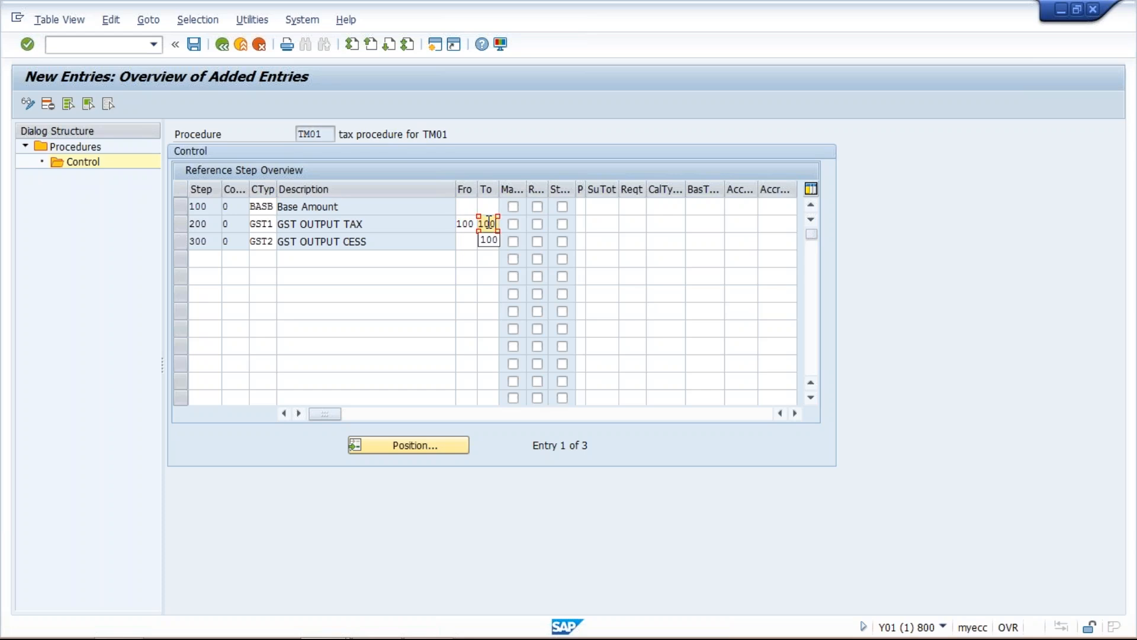
click(315, 206)
key(Return)
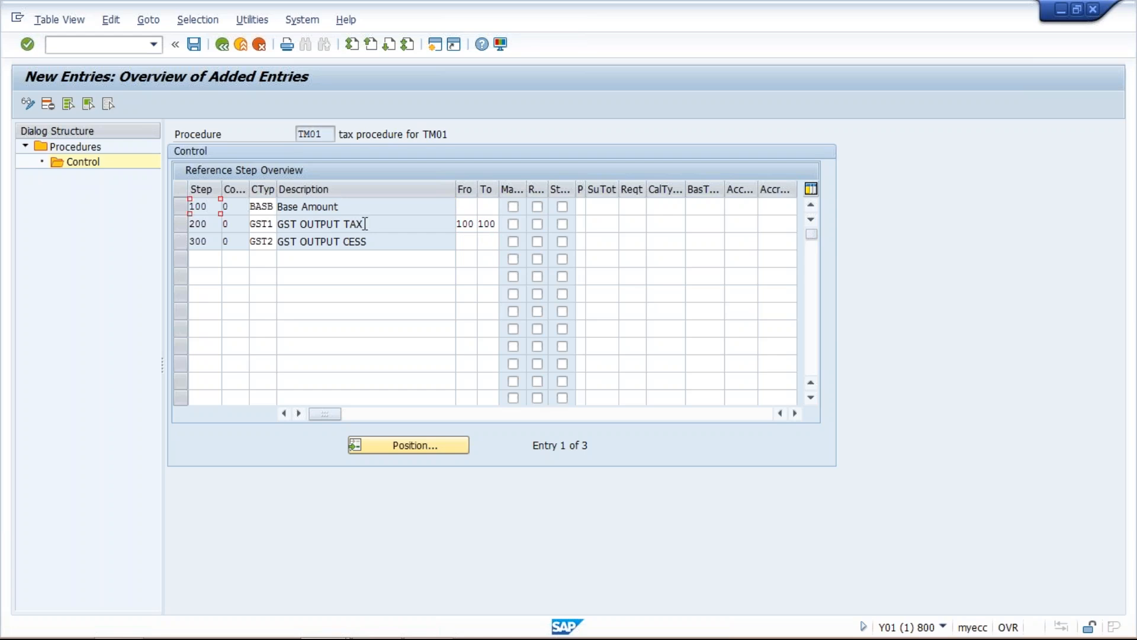
drag(366, 224, 263, 236)
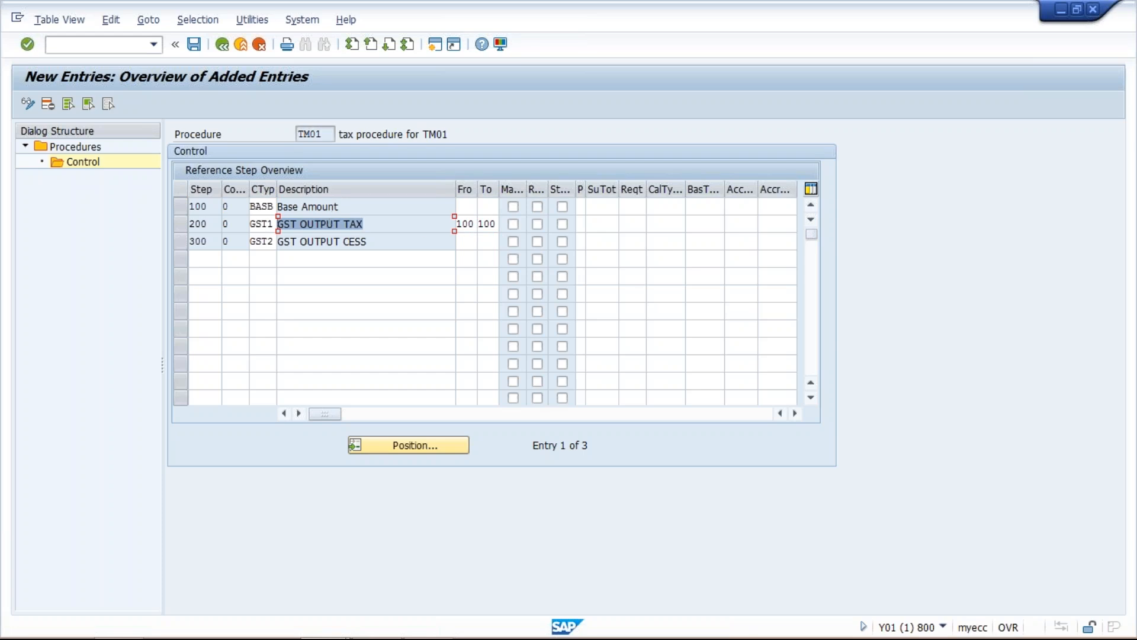
click(180, 207)
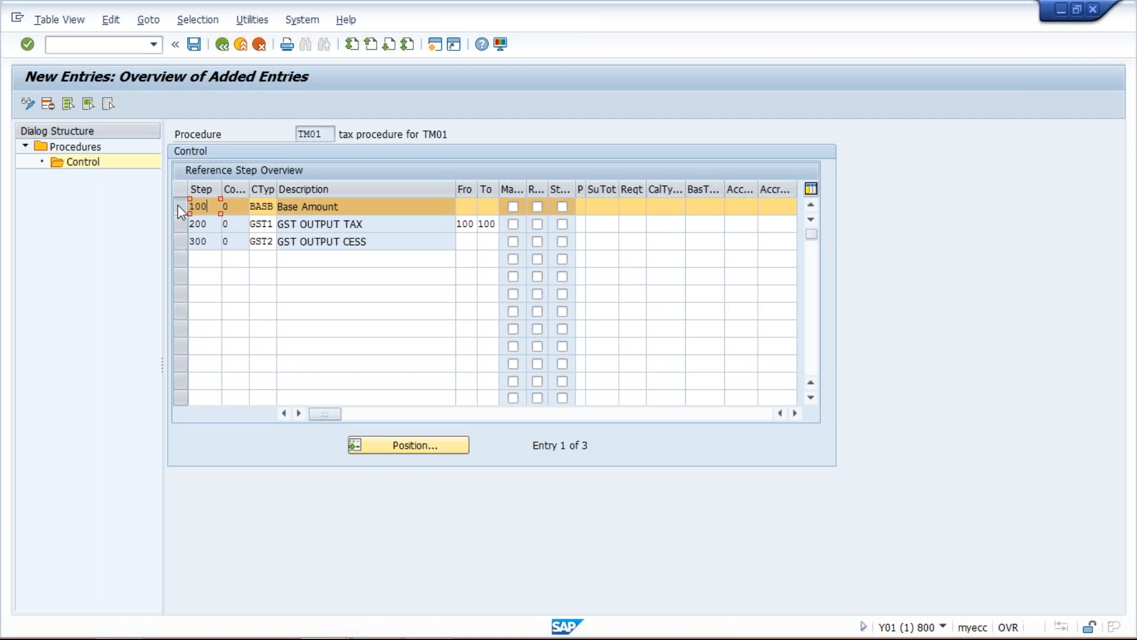
click(178, 206)
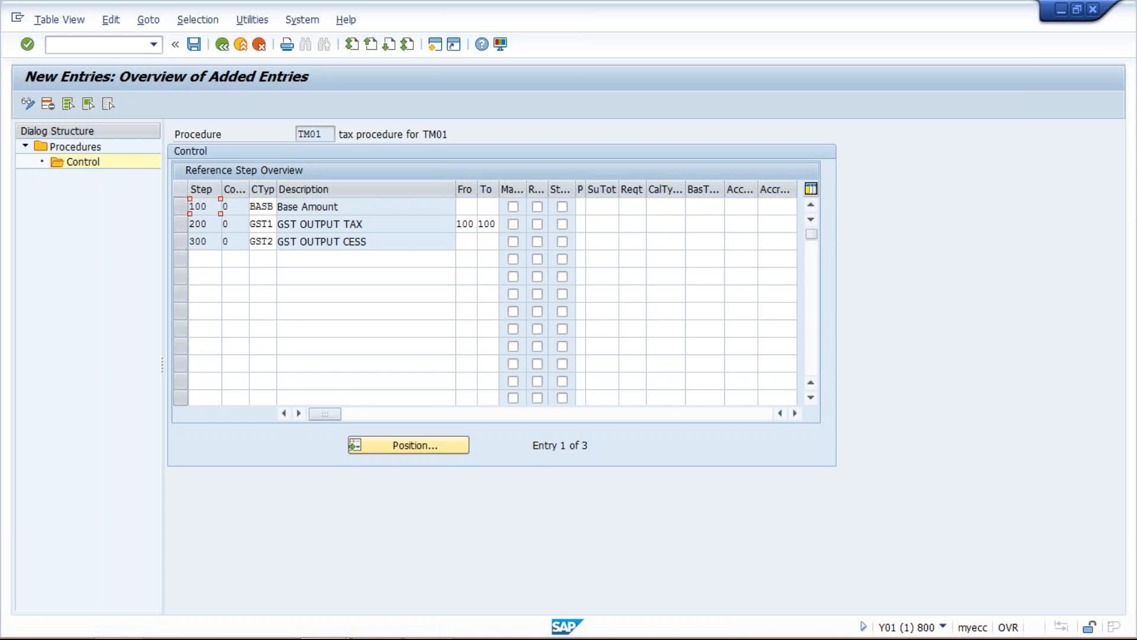
drag(374, 245, 278, 243)
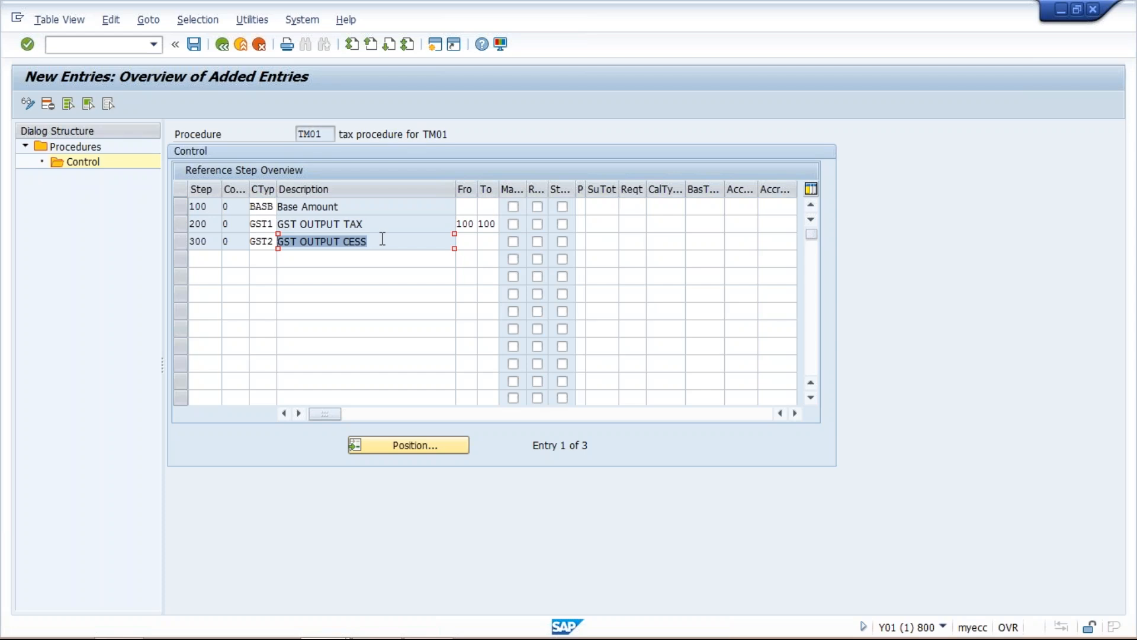
click(345, 224)
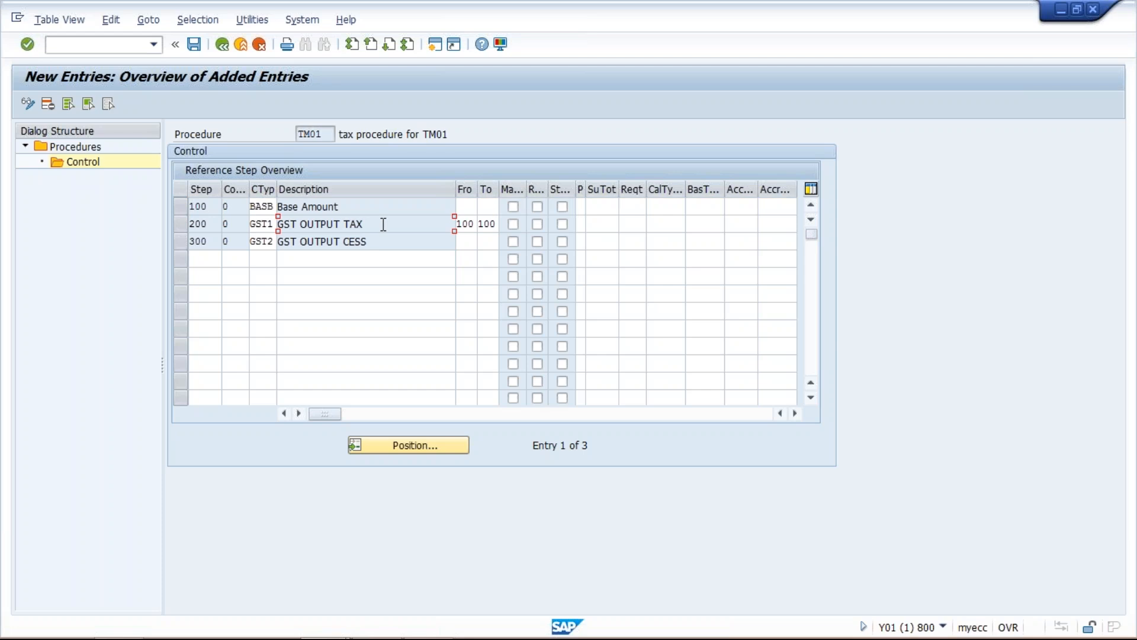
- Set the From and To steps of the GST OUTPUT CESS row to 200 and confirm
click(467, 244)
text(200)
key(Tab)
text(200)
key(Return)
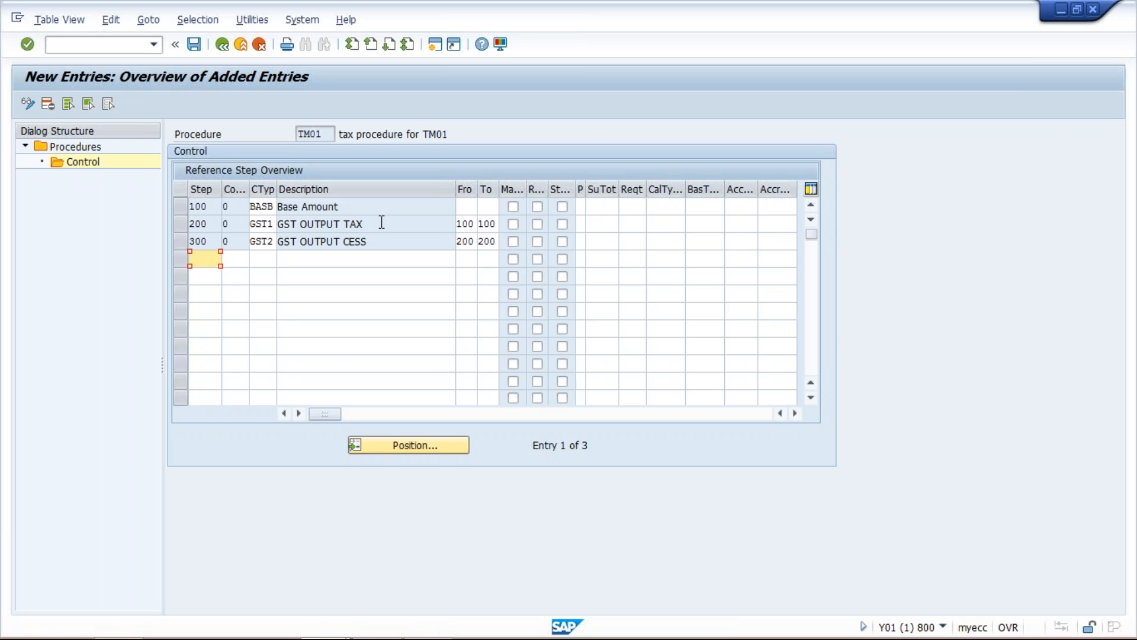
- Review the From and To step references of the GST output tax and cess rows against the base amount row
click(348, 204)
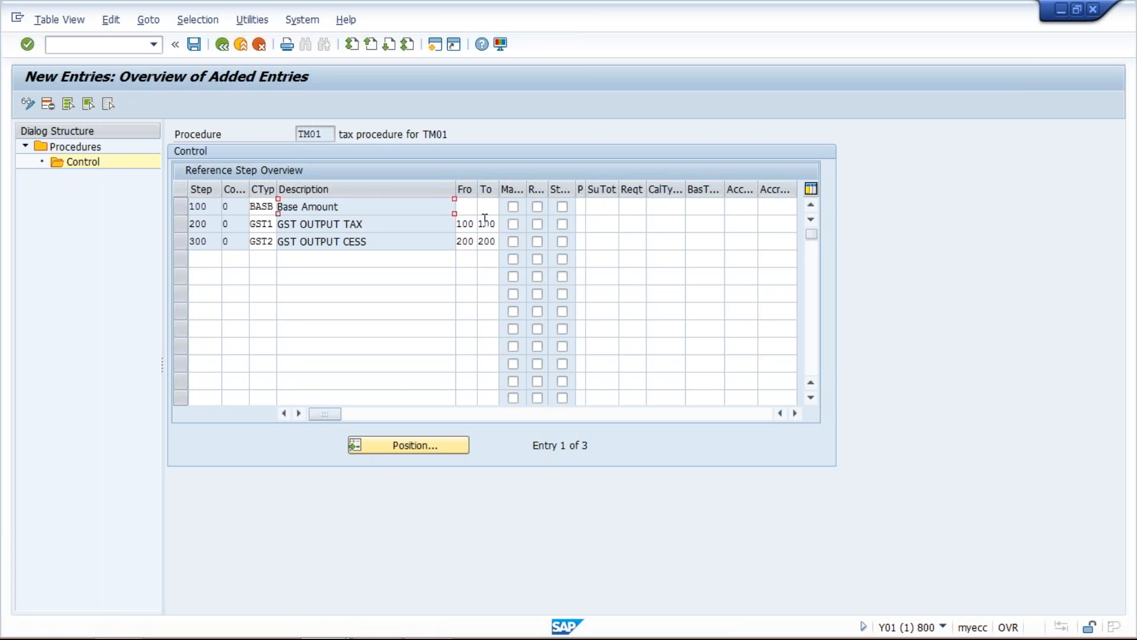
click(468, 223)
click(492, 224)
click(365, 226)
click(378, 244)
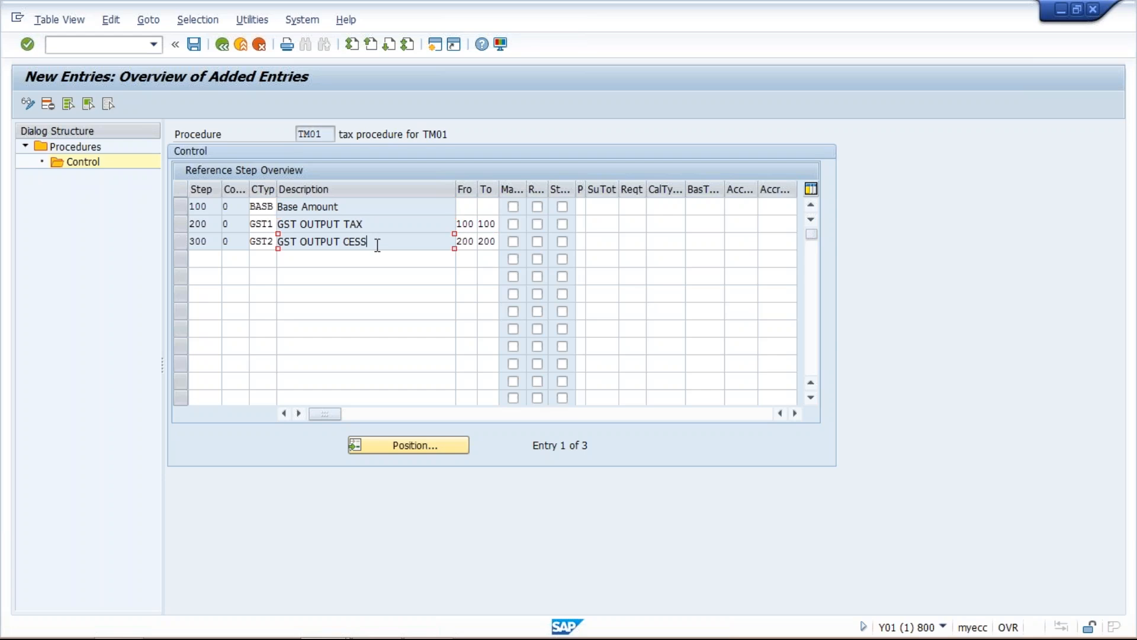
double_click(466, 242)
double_click(468, 242)
click(396, 243)
click(383, 224)
click(361, 203)
- Add control step 400 with condition type GST3 and step 500 with condition type GST4, and confirm the rows
click(203, 259)
text(400)
click(270, 261)
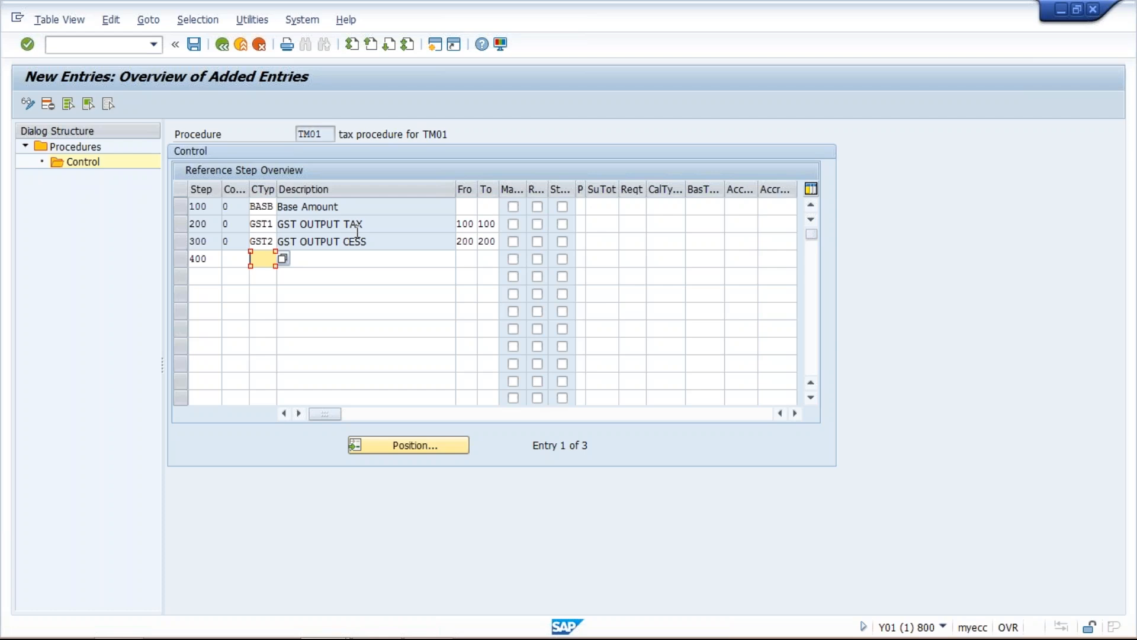
text(GST3)
click(201, 279)
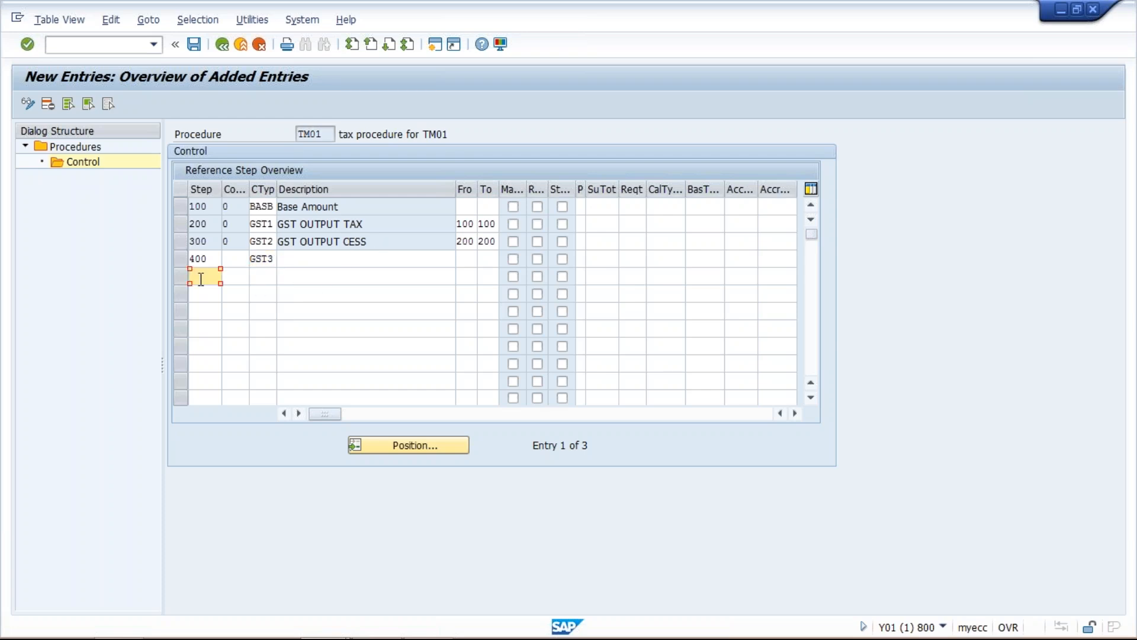
text(500)
click(271, 274)
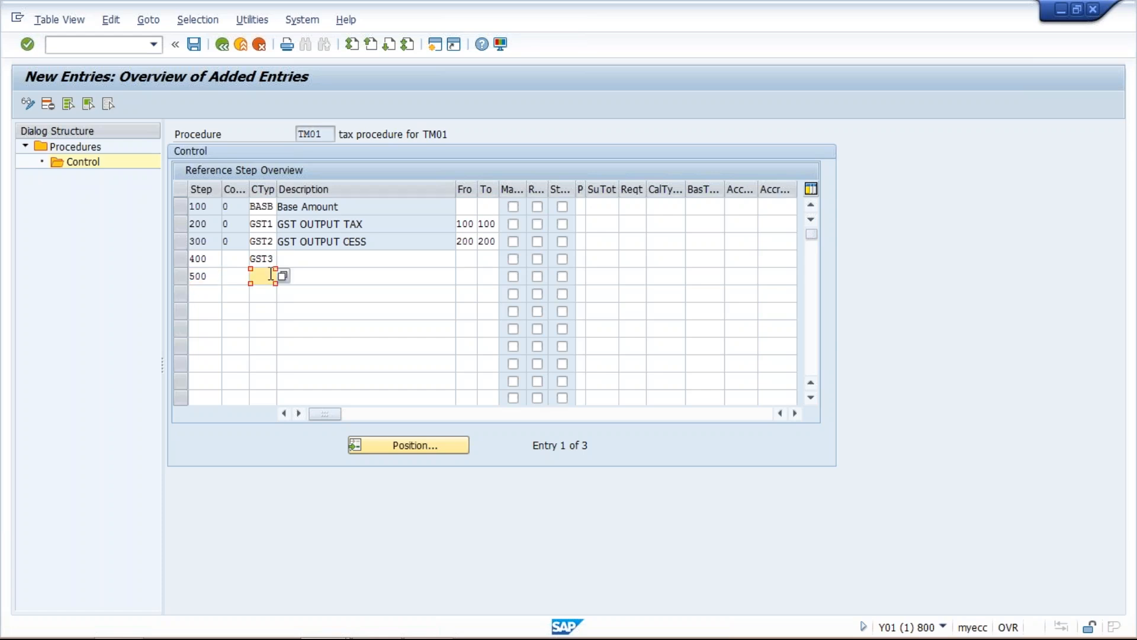
text(GST1)
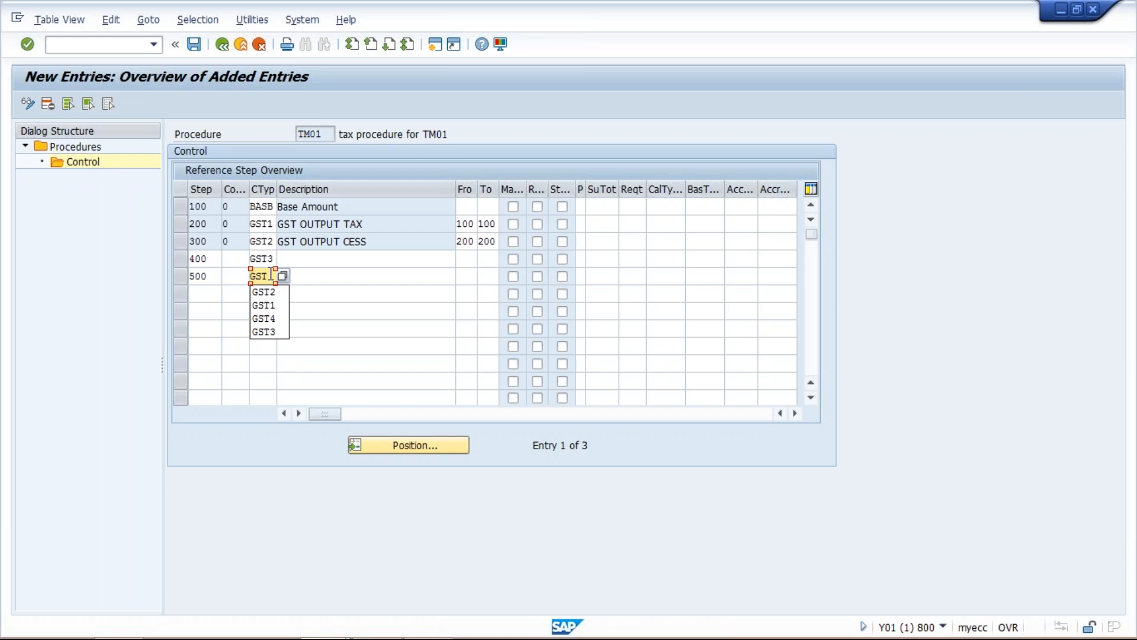
text(4)
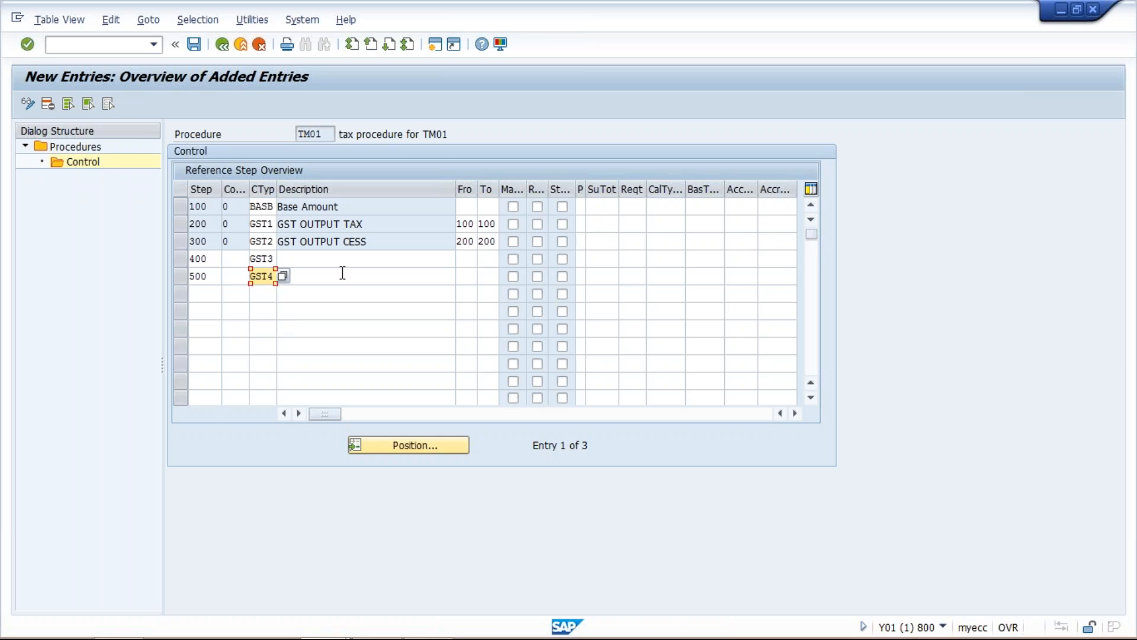
key(Return)
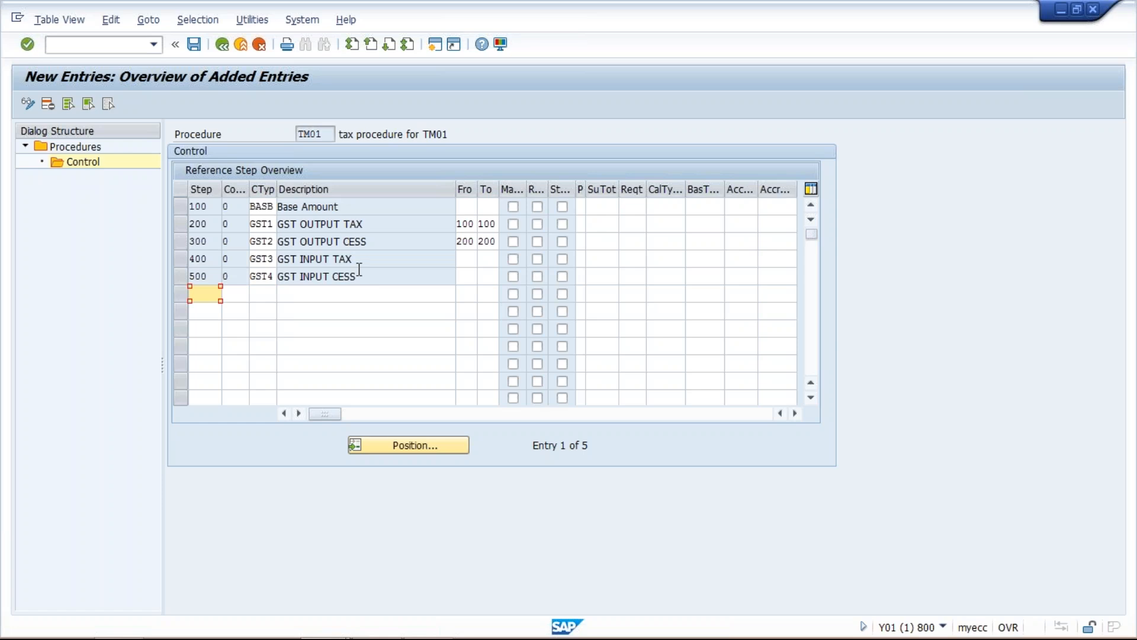
- Set the From and To steps of the GST INPUT TAX row to 100
click(362, 261)
click(367, 274)
click(298, 258)
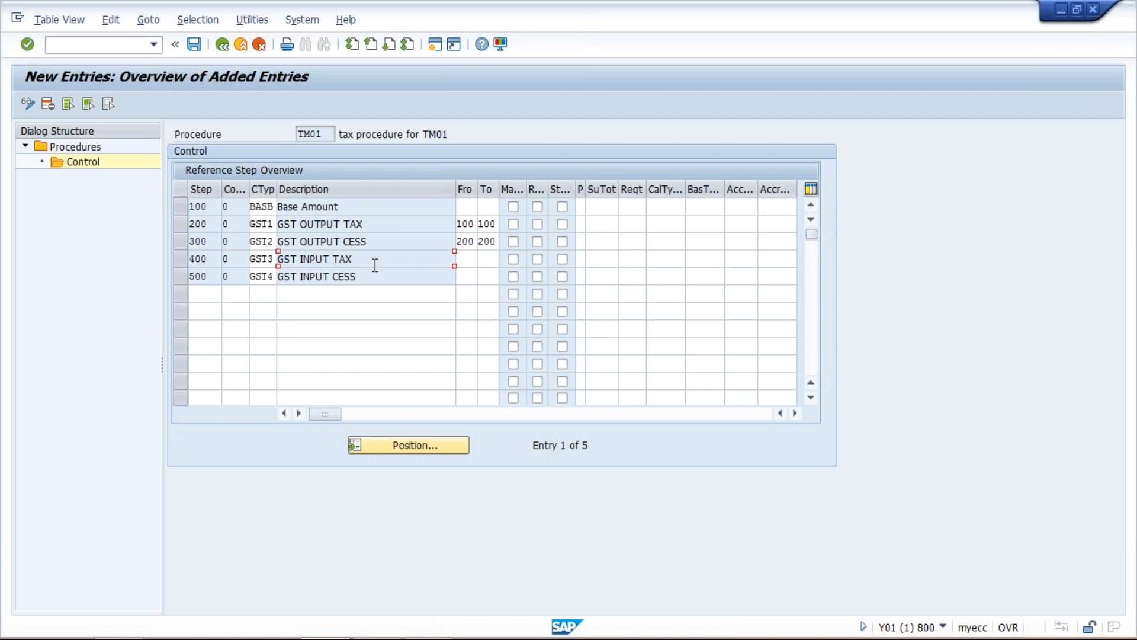
click(466, 259)
text(10)
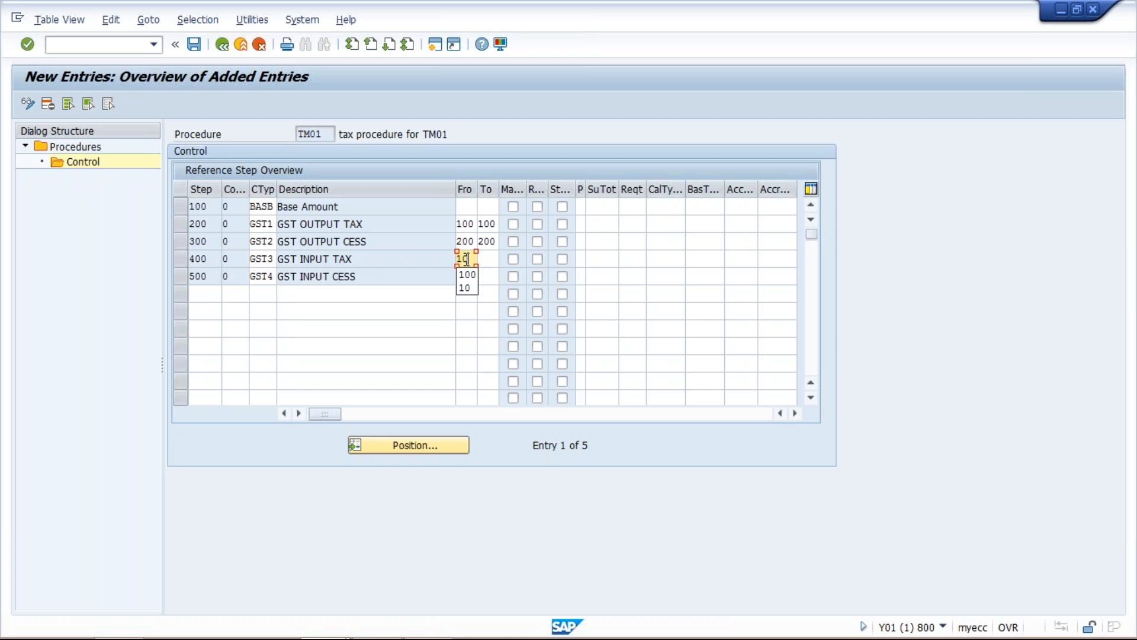
text(0)
key(Tab)
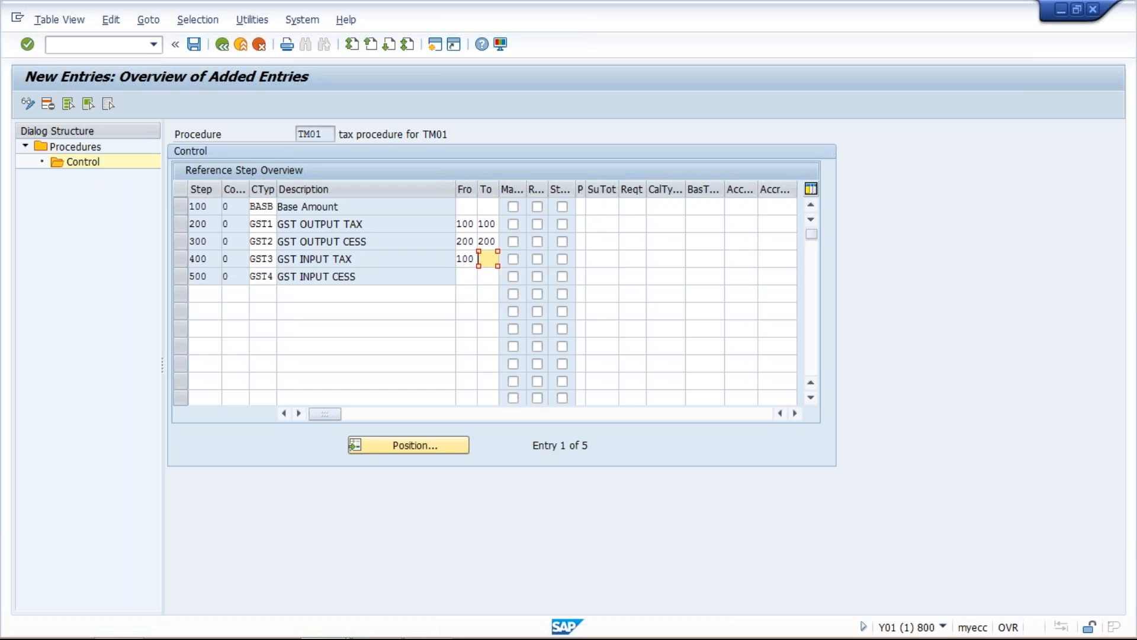
text(100)
- Set the From and To steps of the GST INPUT CESS row to 400 and save the procedure's control data
click(400, 284)
click(470, 277)
text(400)
click(494, 277)
text(400)
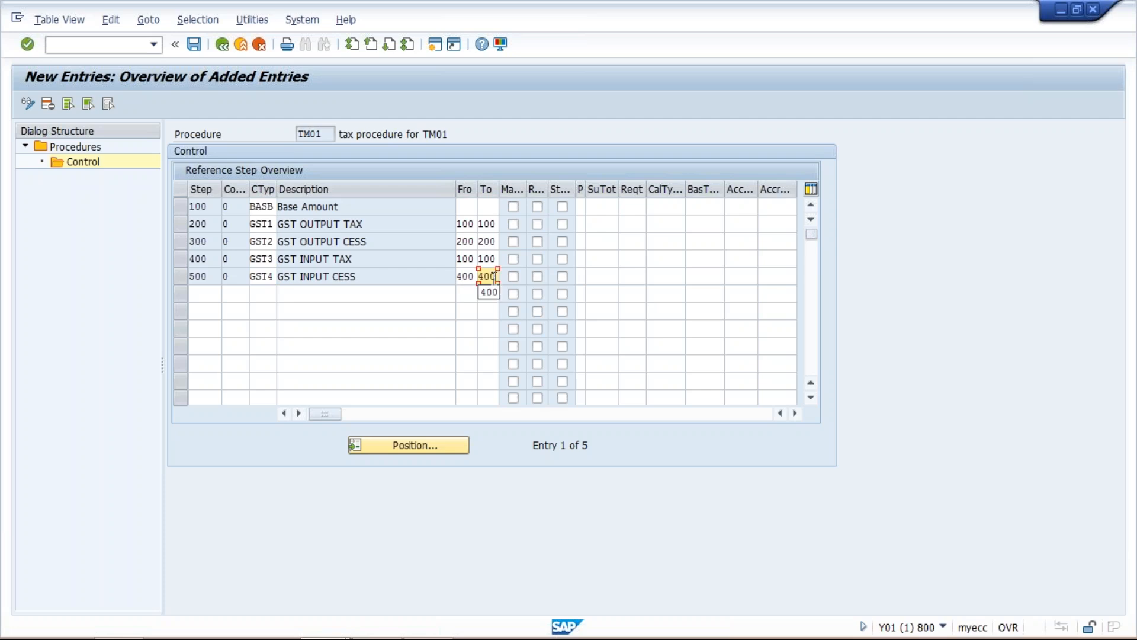
key(Return)
key(ctrl+s)
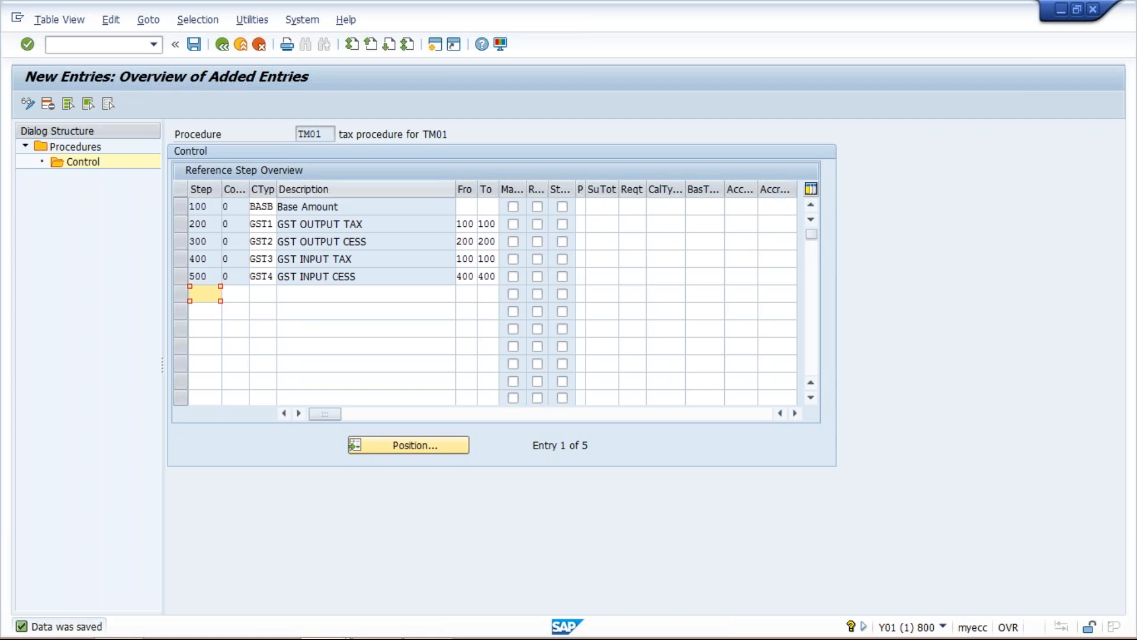
click(358, 225)
key(Down)
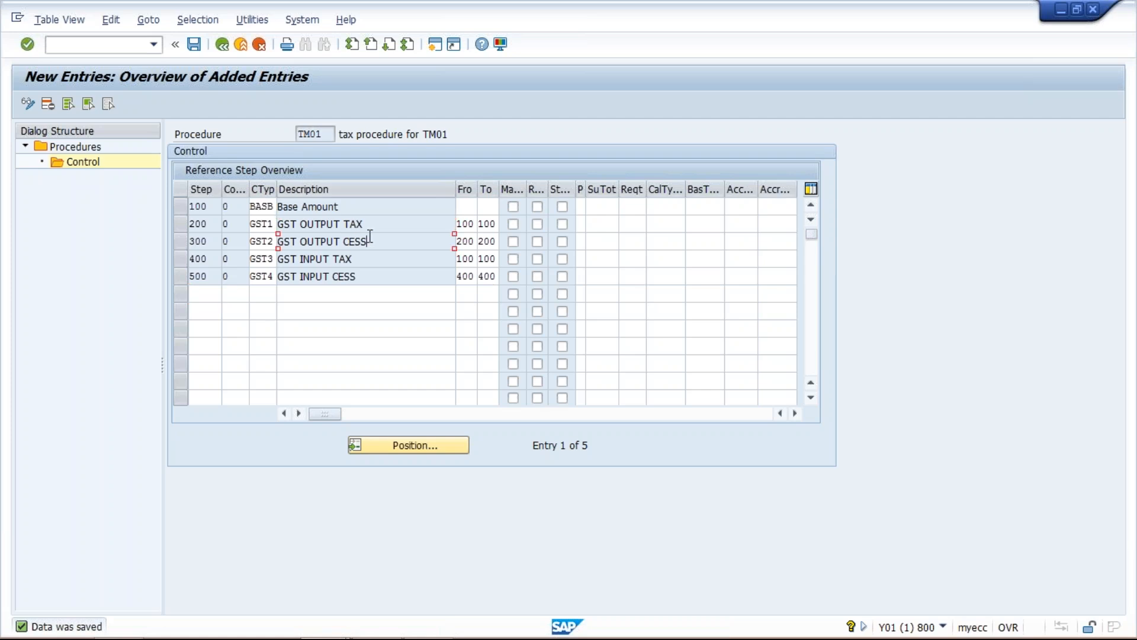
click(378, 224)
- Close the surplus SAP Easy Access session and switch to the remaining Easy Access session
click(342, 627)
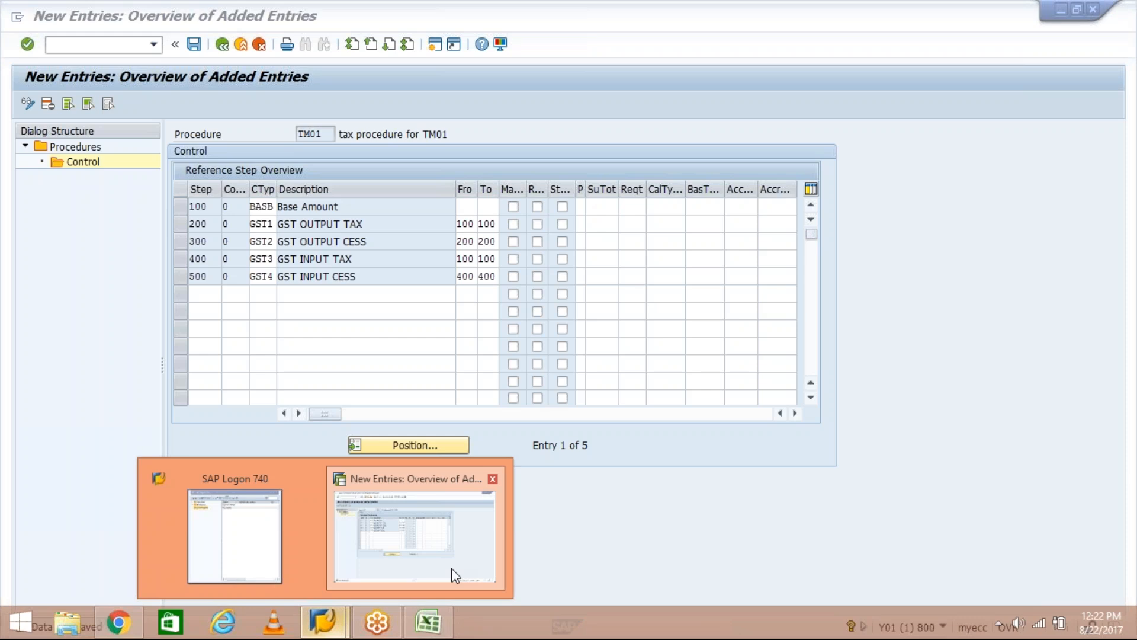
click(453, 574)
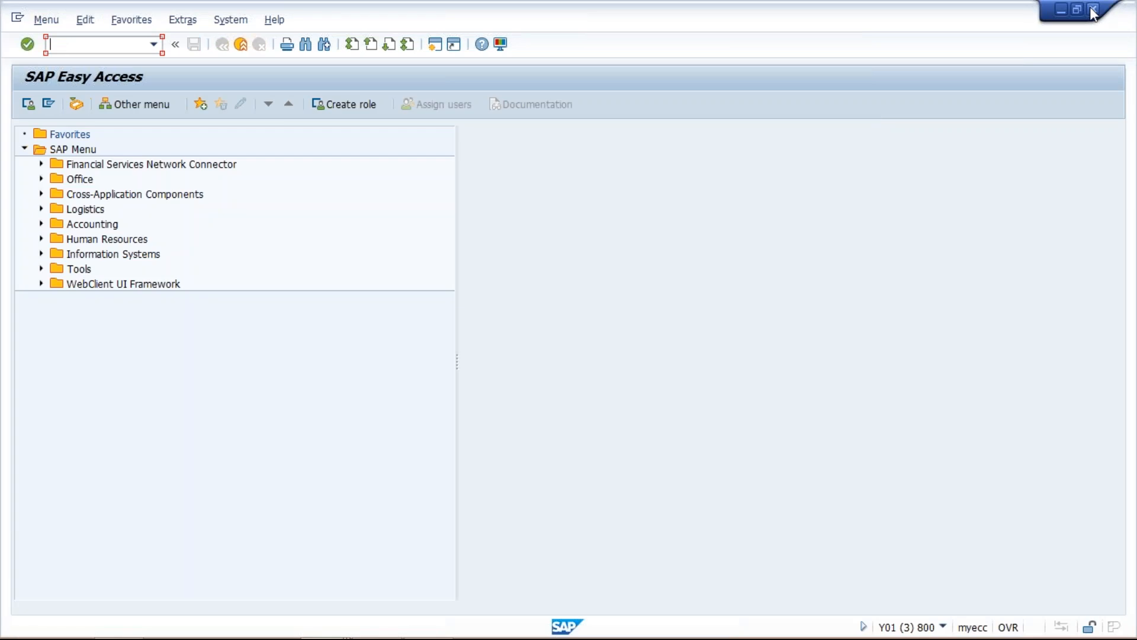
click(1092, 10)
click(322, 631)
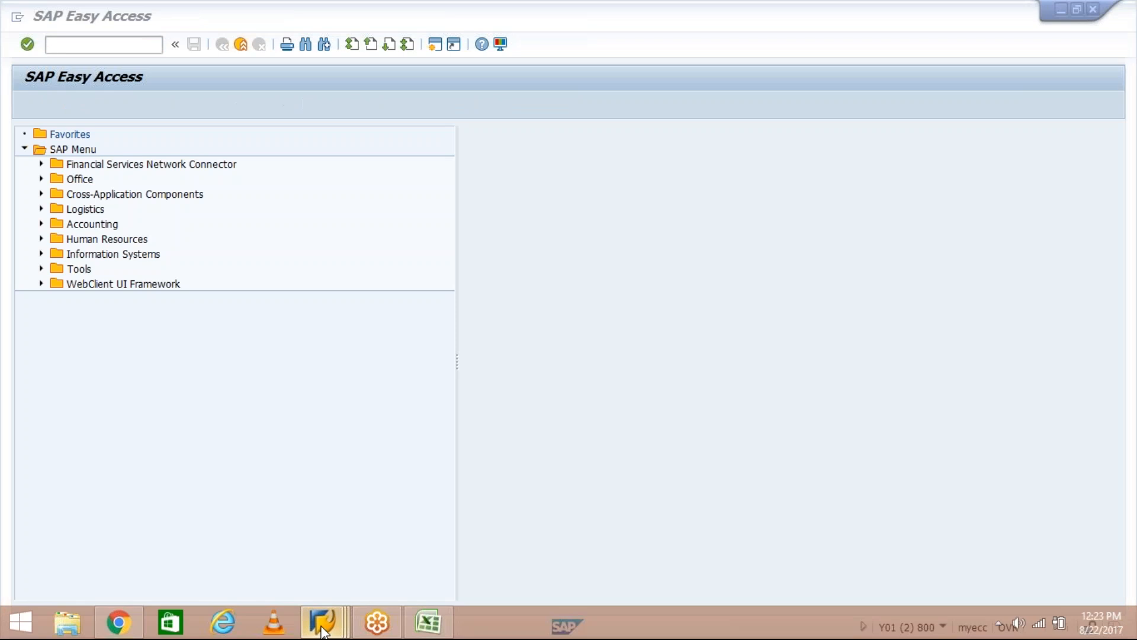
click(528, 508)
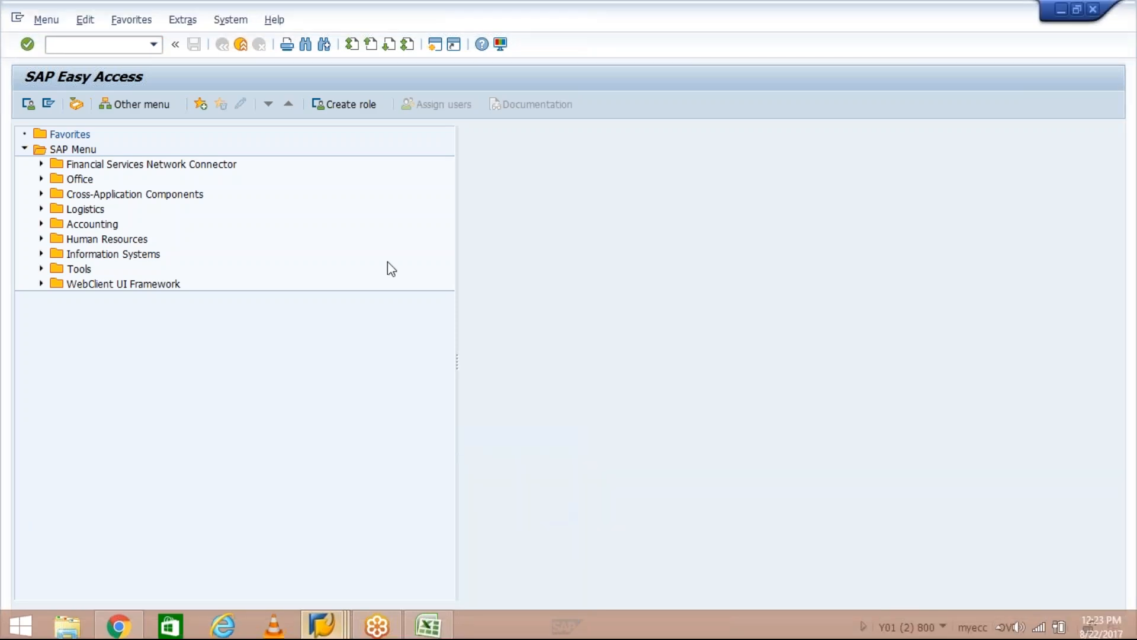
- Open central G/L account maintenance with transaction FS00
click(76, 45)
text(FS00)
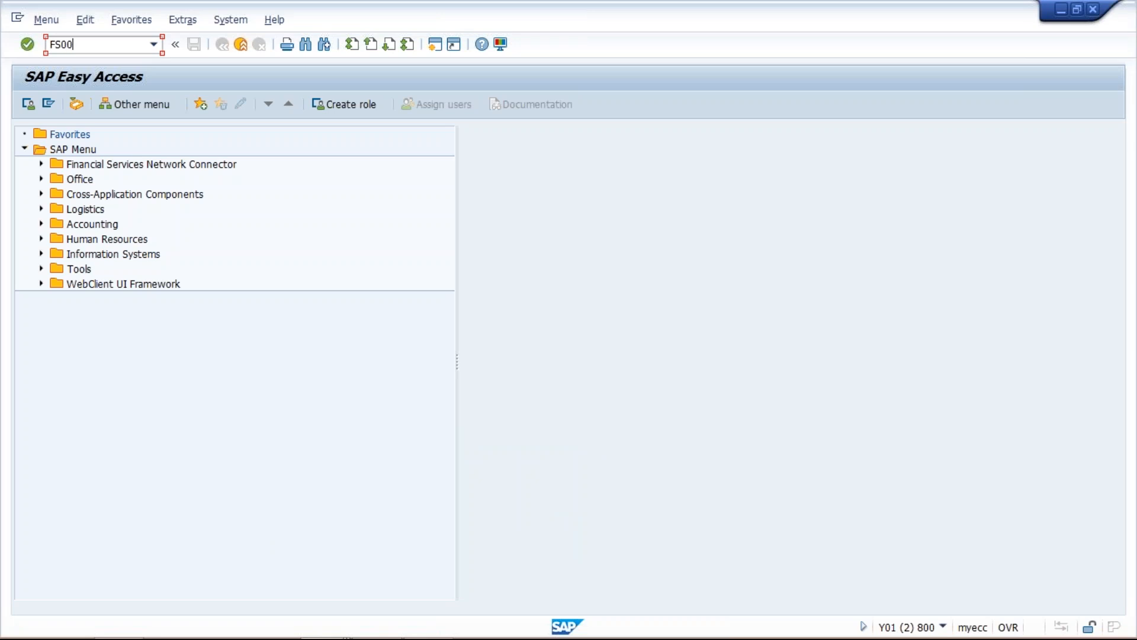
key(Return)
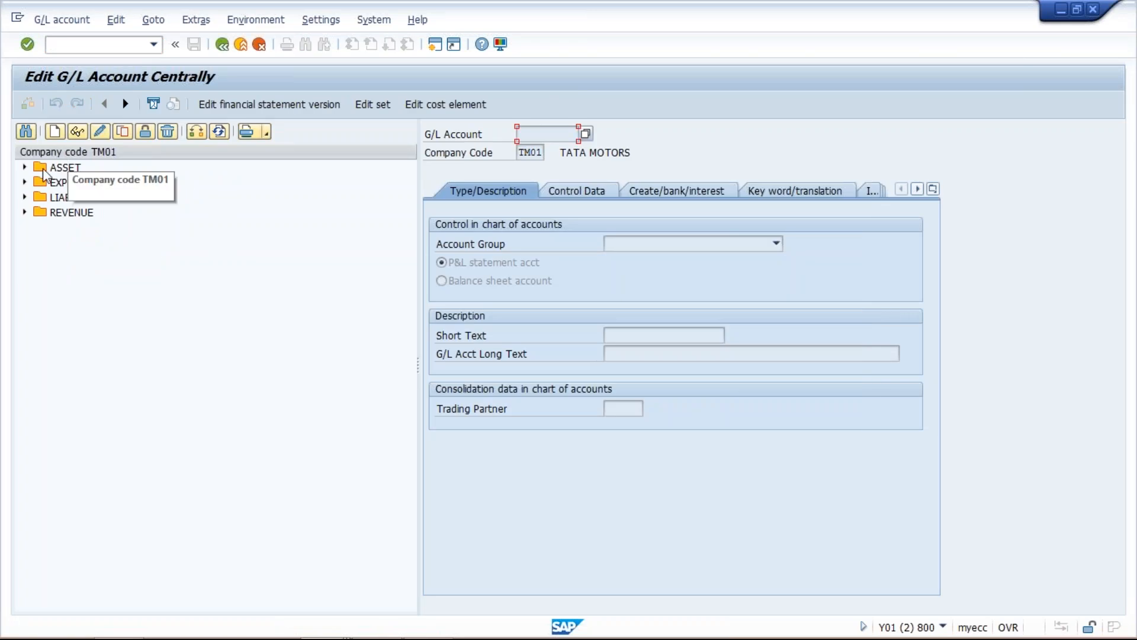
- Review the input tax and output tax entries in the Class workbook in Excel, and return to SAP's Edit G/L Account Centrally window
mouse_move(380, 638)
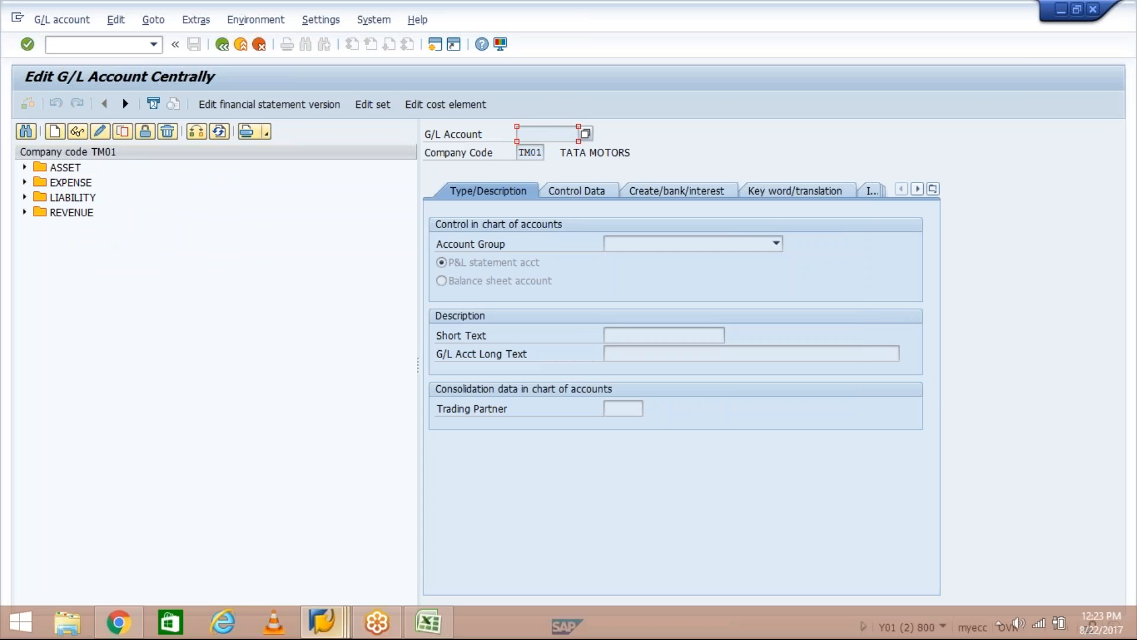
mouse_move(322, 622)
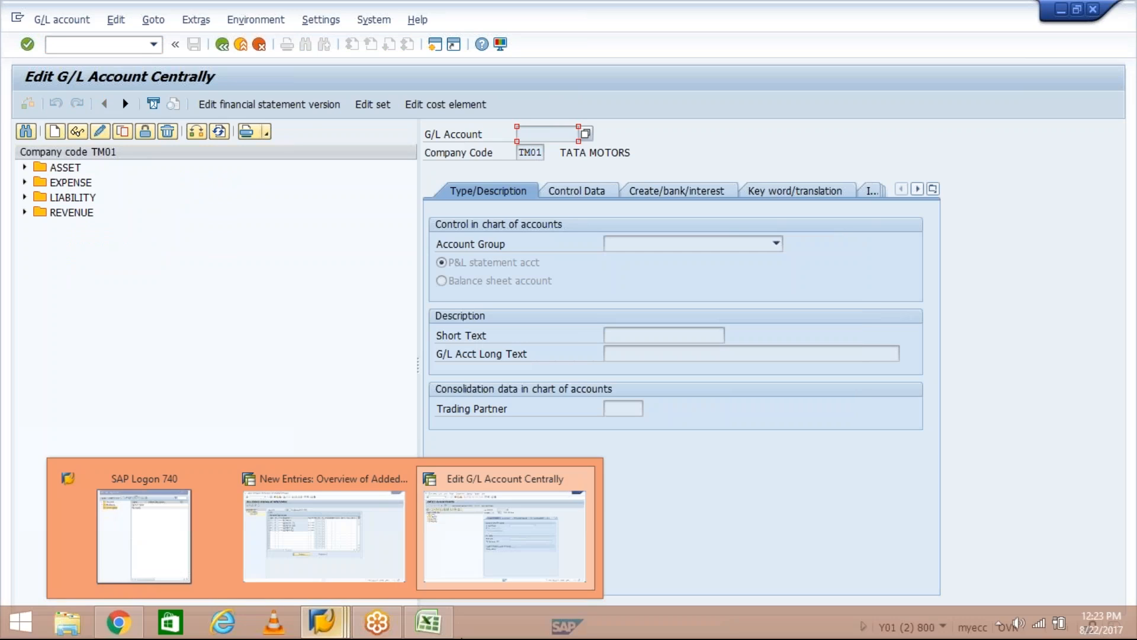
click(428, 622)
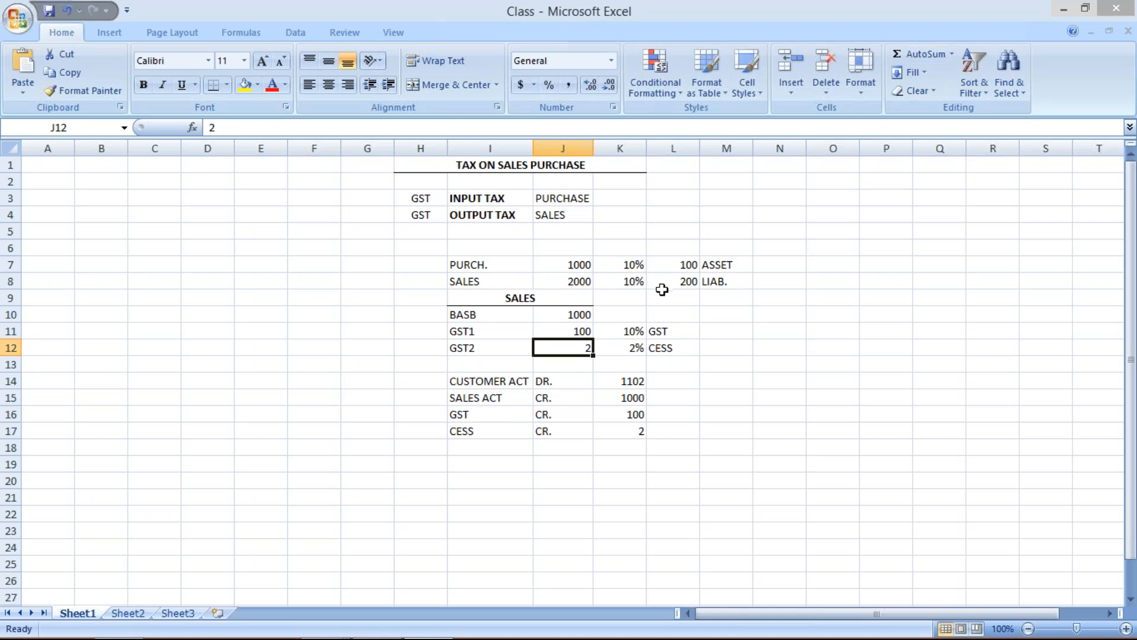
click(498, 202)
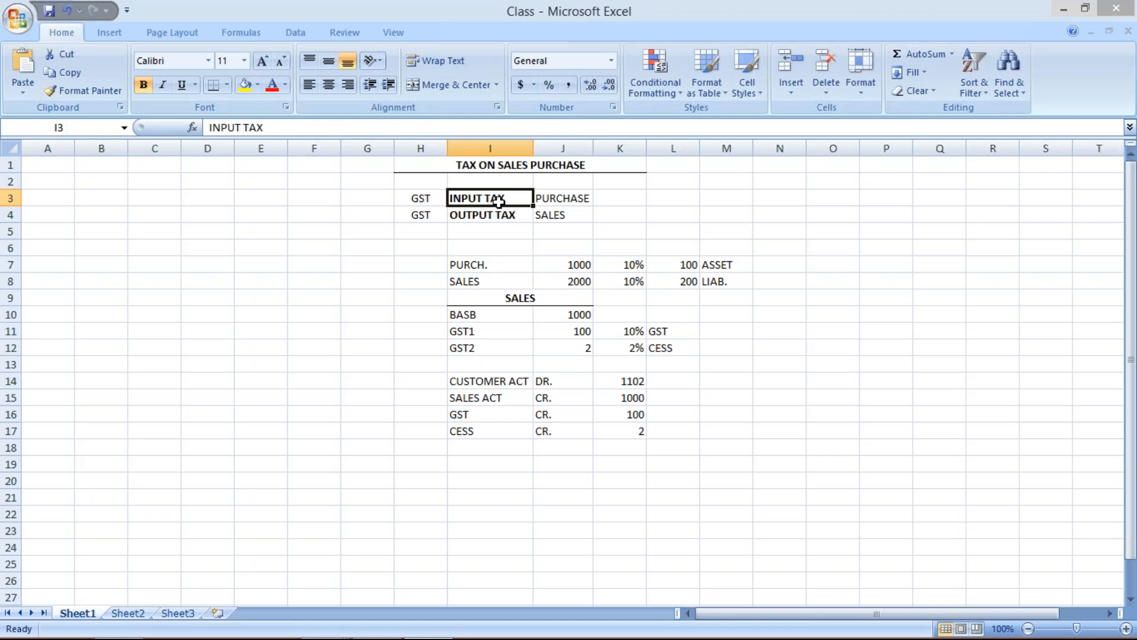
click(502, 213)
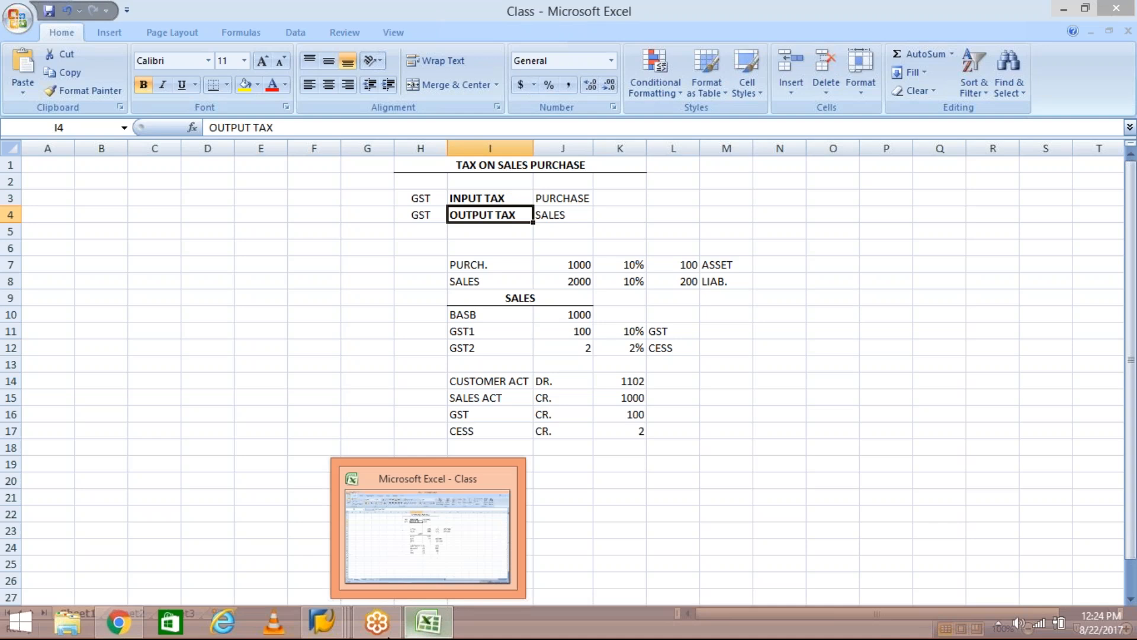
mouse_move(327, 630)
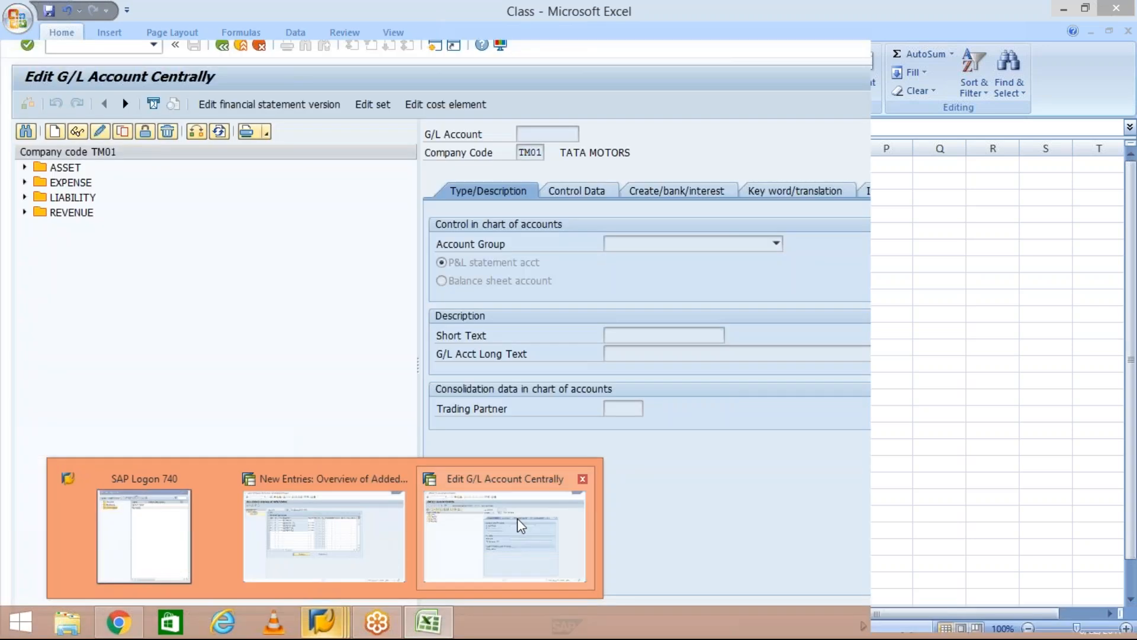
click(517, 517)
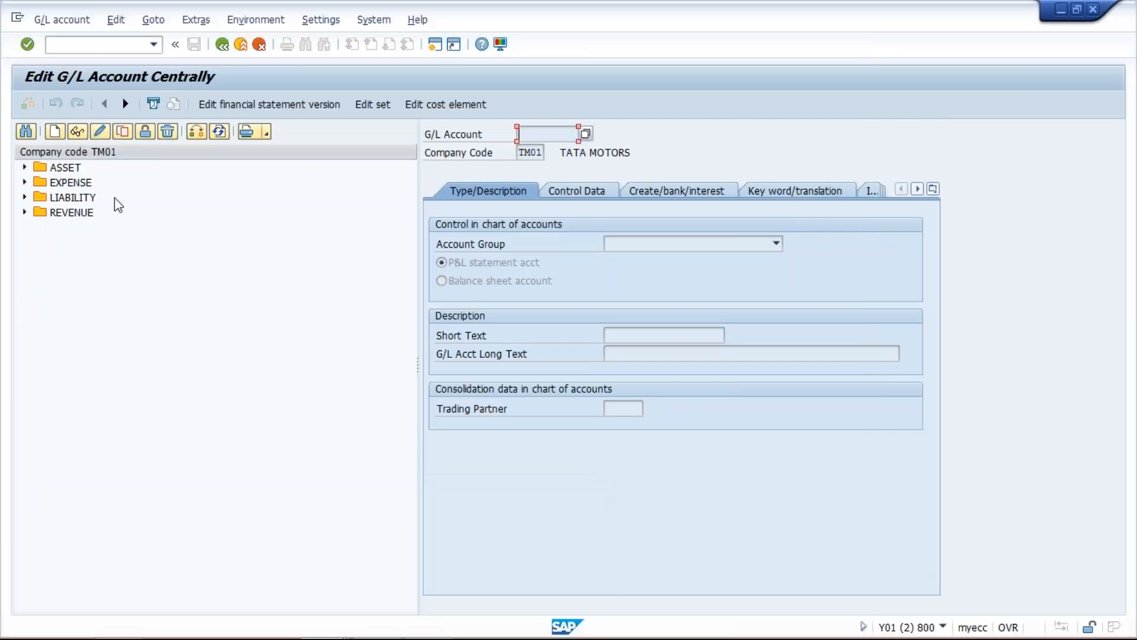
- Copy G/L account 1000 HDFC BANK ACT from the ASSET group to new account 1002 in company code TM01
click(66, 168)
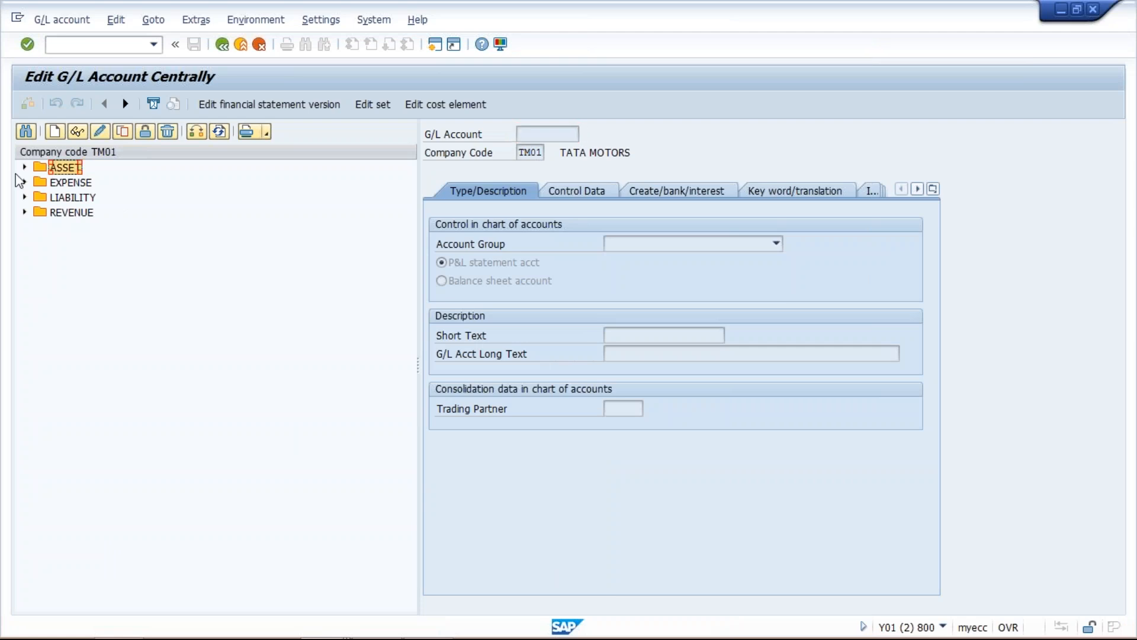
click(25, 168)
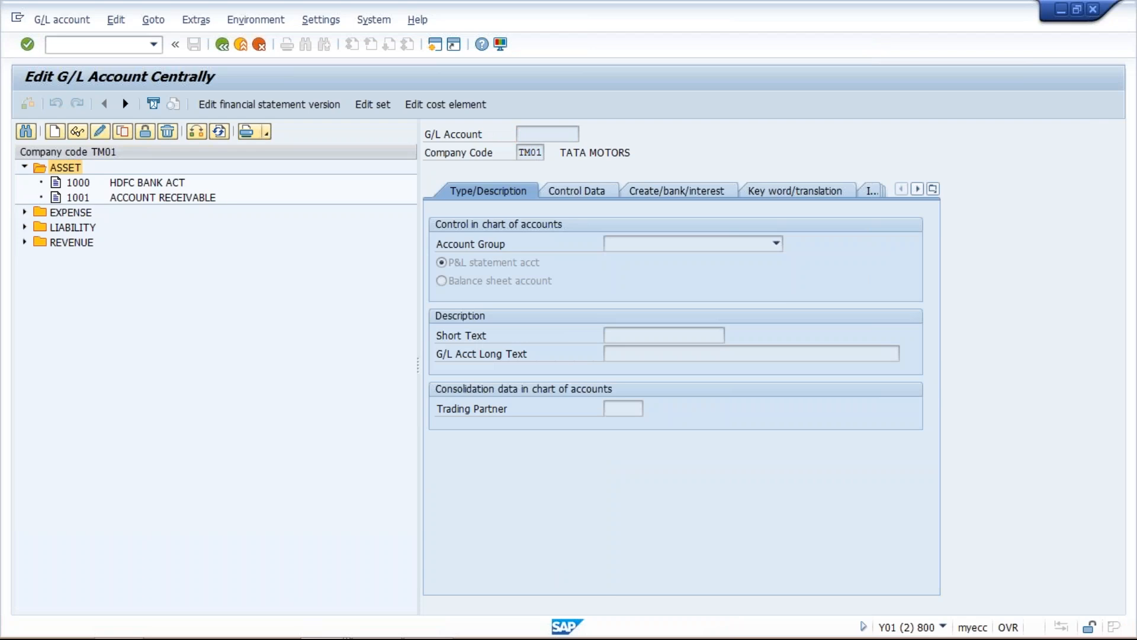
click(138, 185)
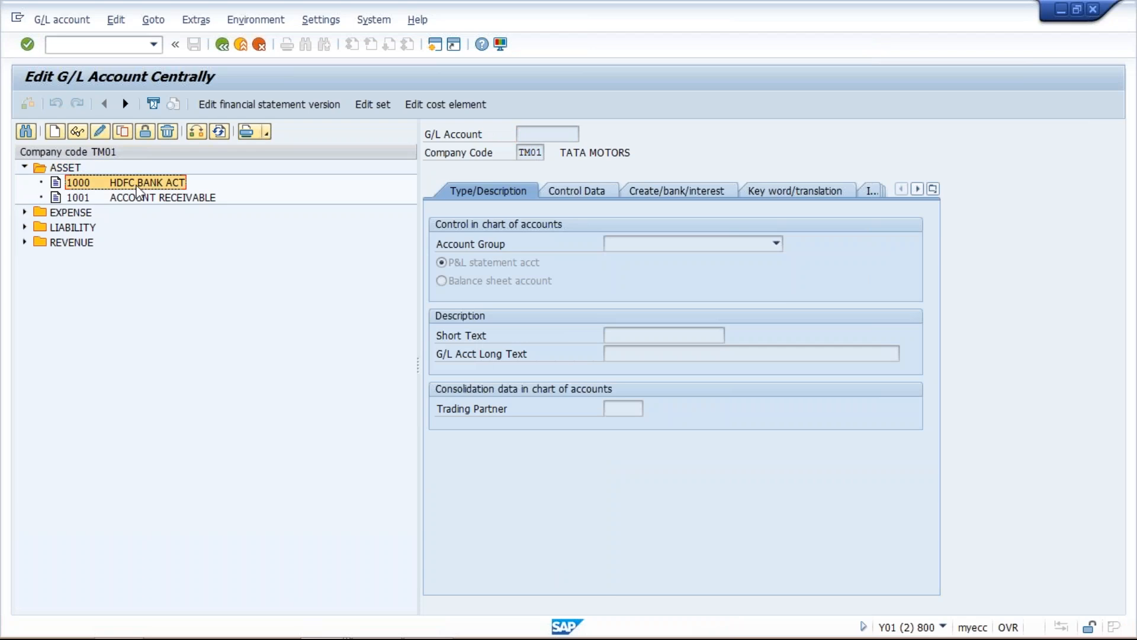
click(123, 133)
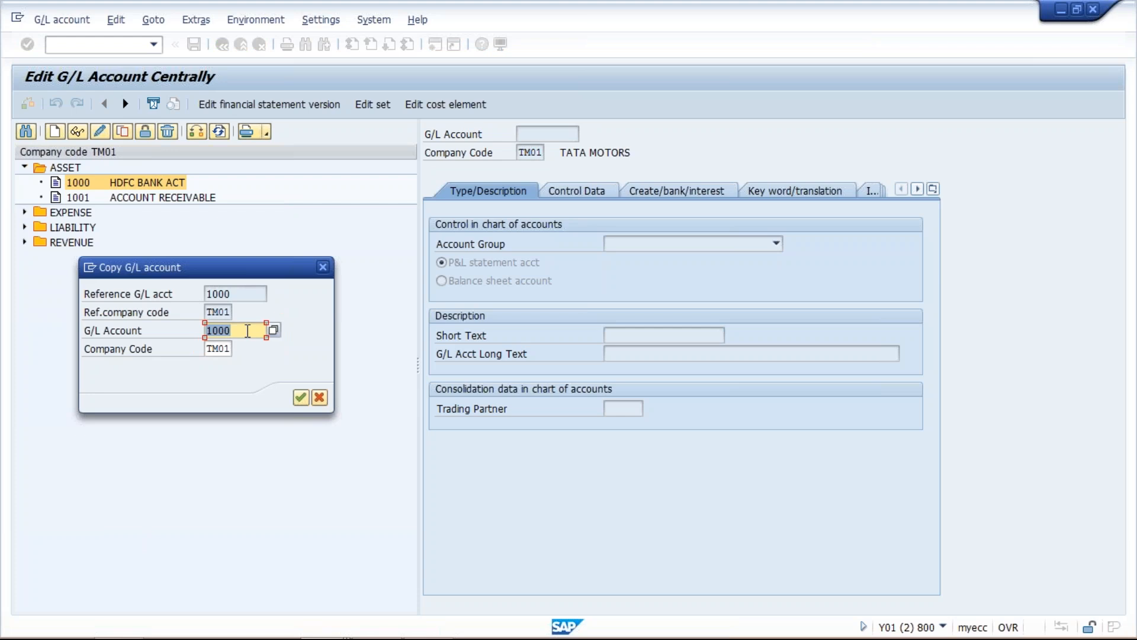
click(247, 331)
key(BackSpace)
text(2)
key(Return)
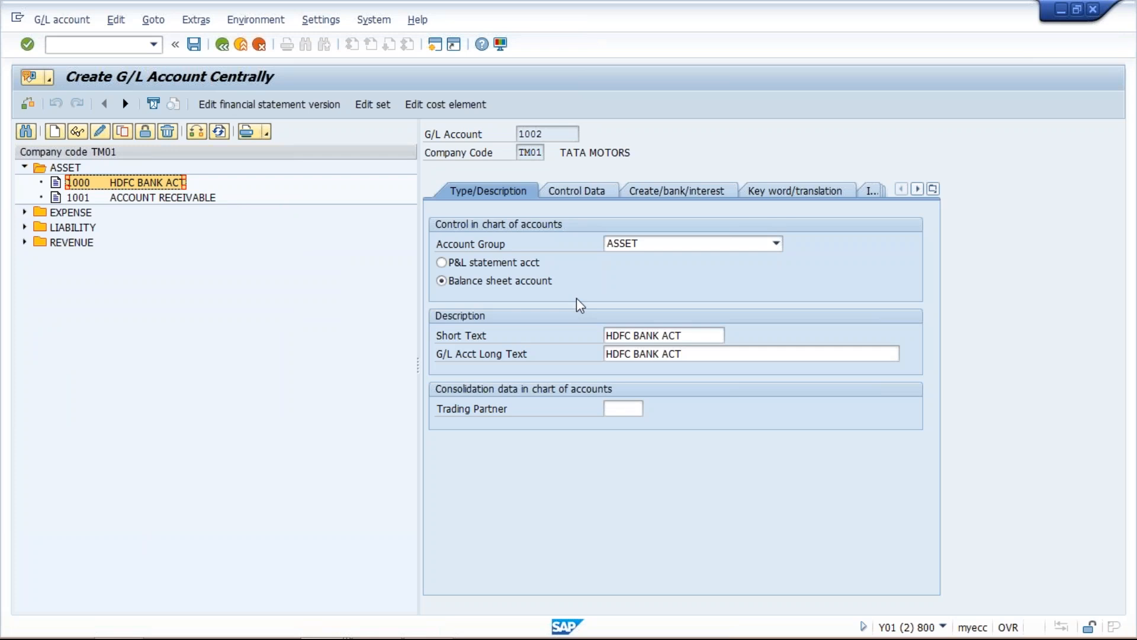
- Set the short text and long text of account 1002 to GST INPUT TAX and save the account
click(683, 335)
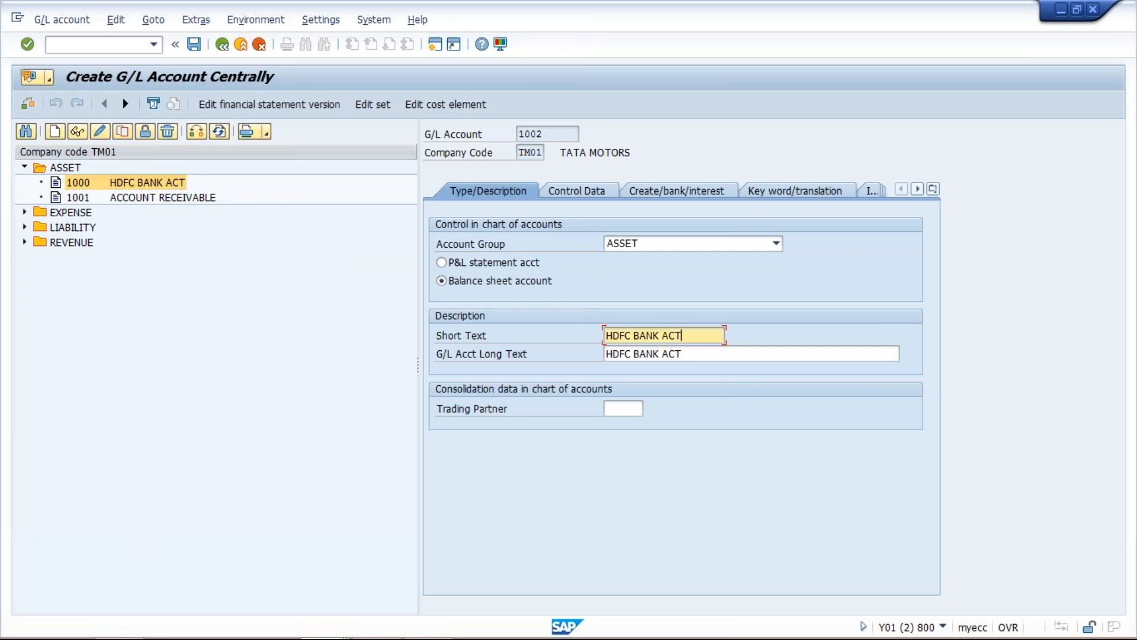
key(ctrl+a)
key(BackSpace)
text(GST INPY)
key(BackSpace)
text(UT TAX)
key(shift+Home)
key(Tab)
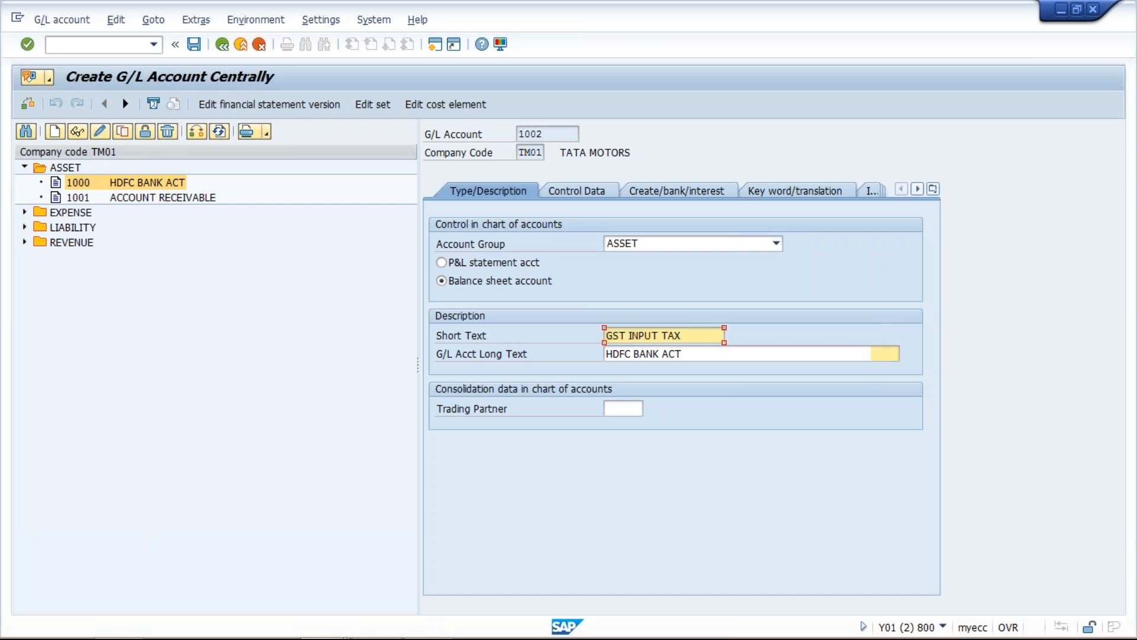
key(ctrl+v)
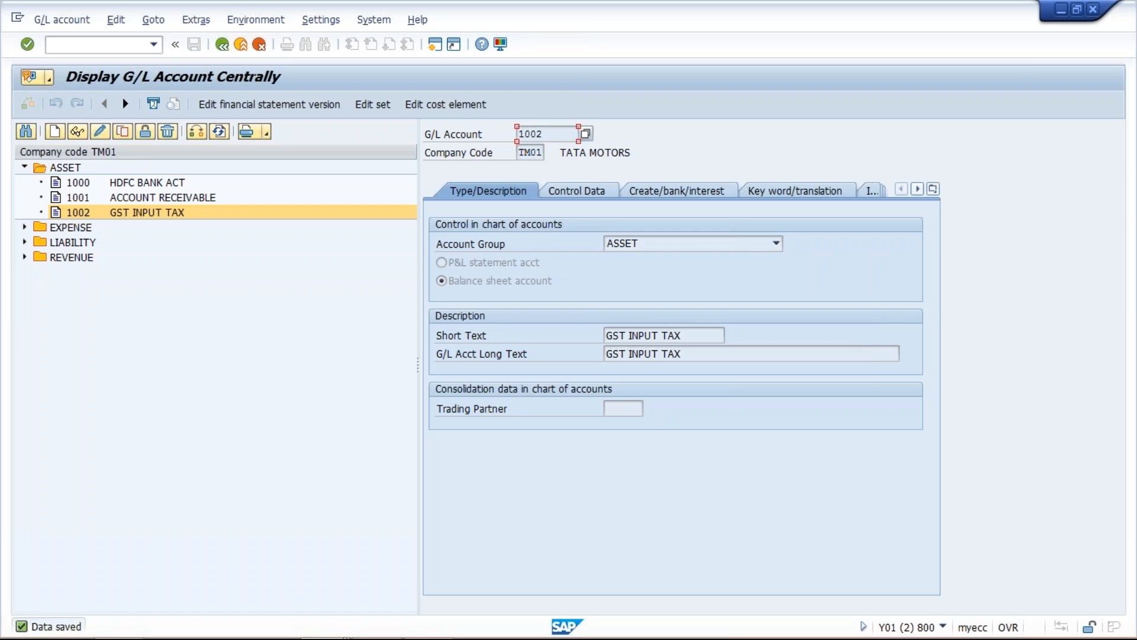
- Copy G/L account 1002 GST INPUT TAX to new account 1003 in company code TM01
click(123, 131)
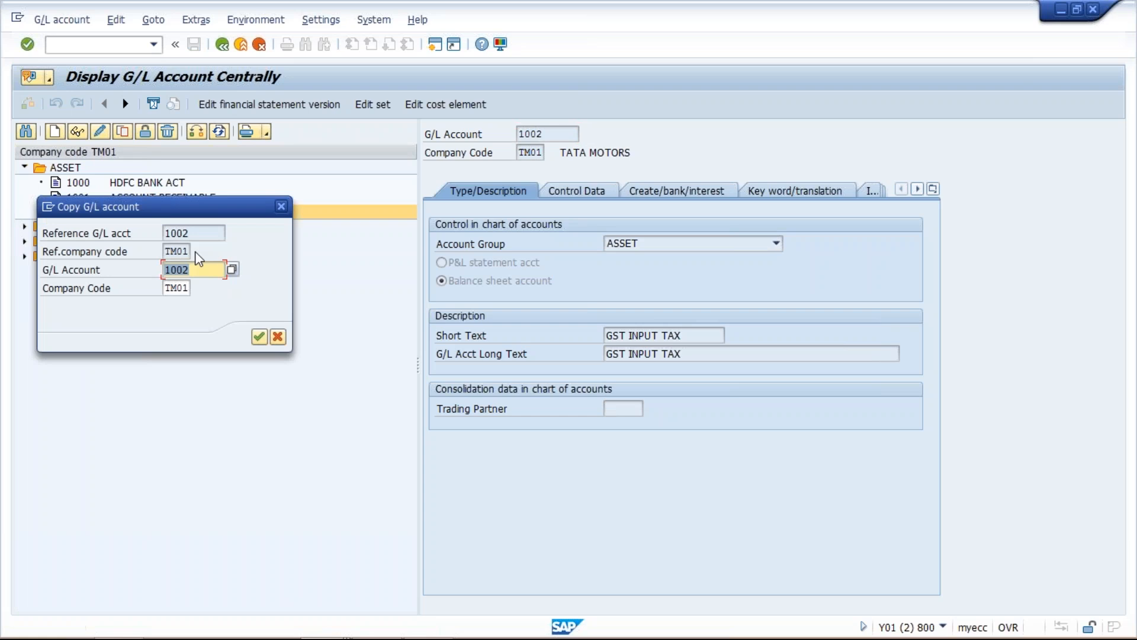
text(1003)
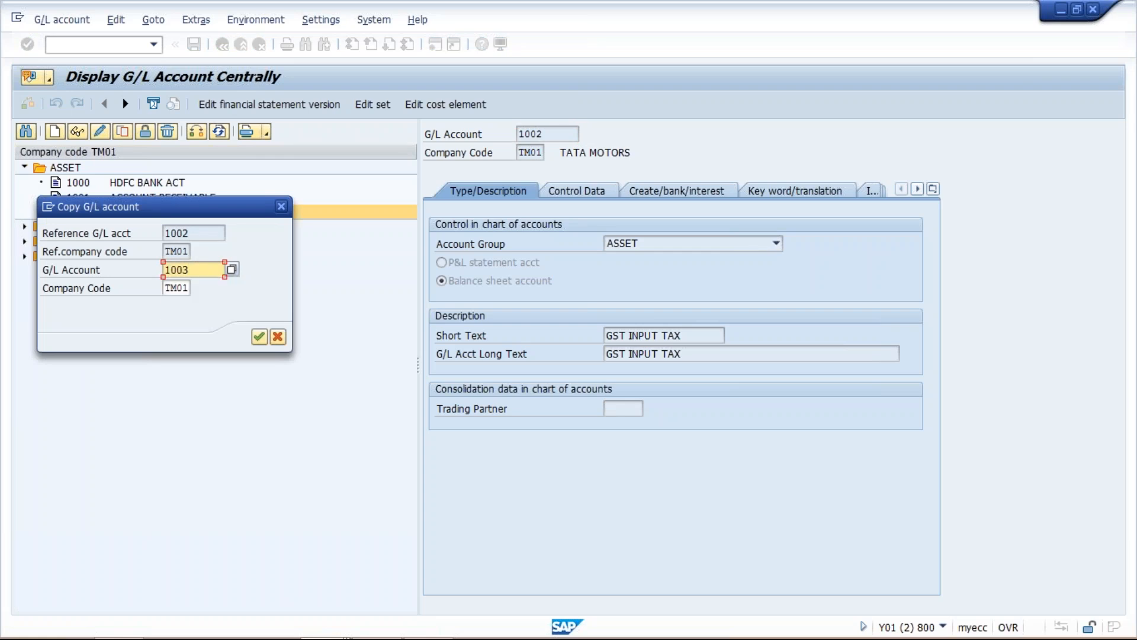
key(Return)
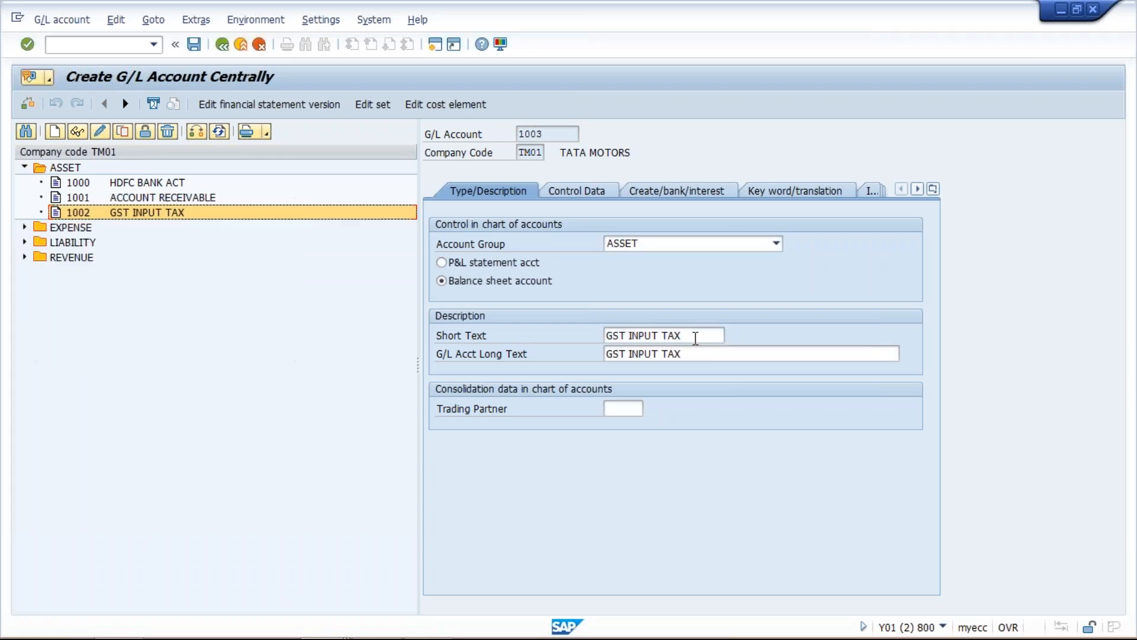
- Set the short text and long text of account 1003 to GST INPUT CESS and save the account
click(696, 336)
key(BackSpace)
key(BackSpace)
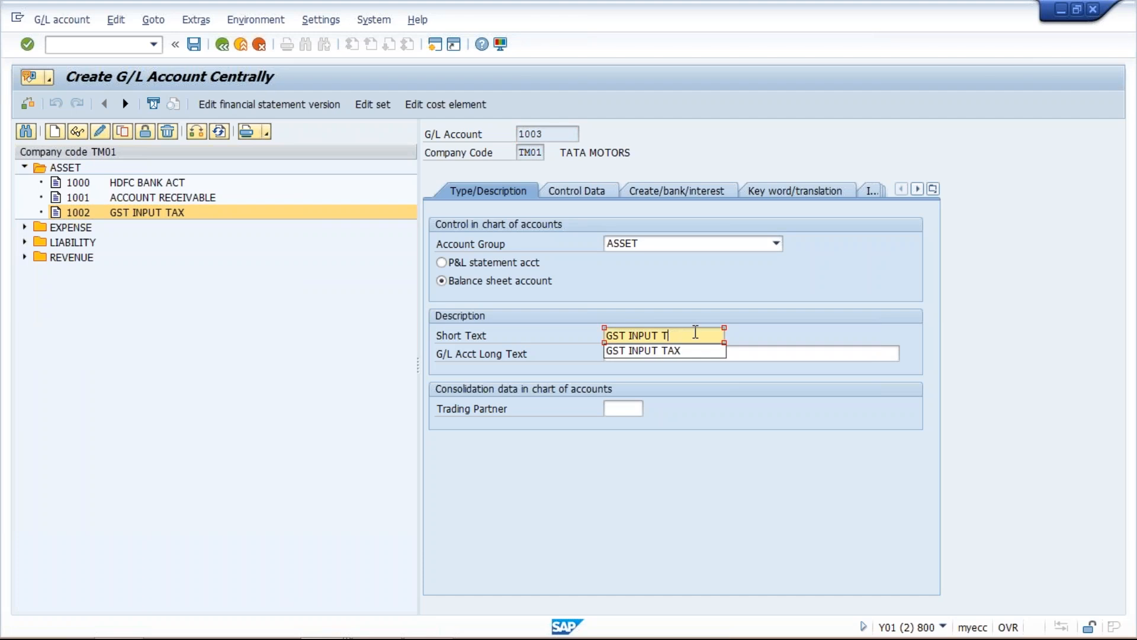
key(BackSpace)
text(E)
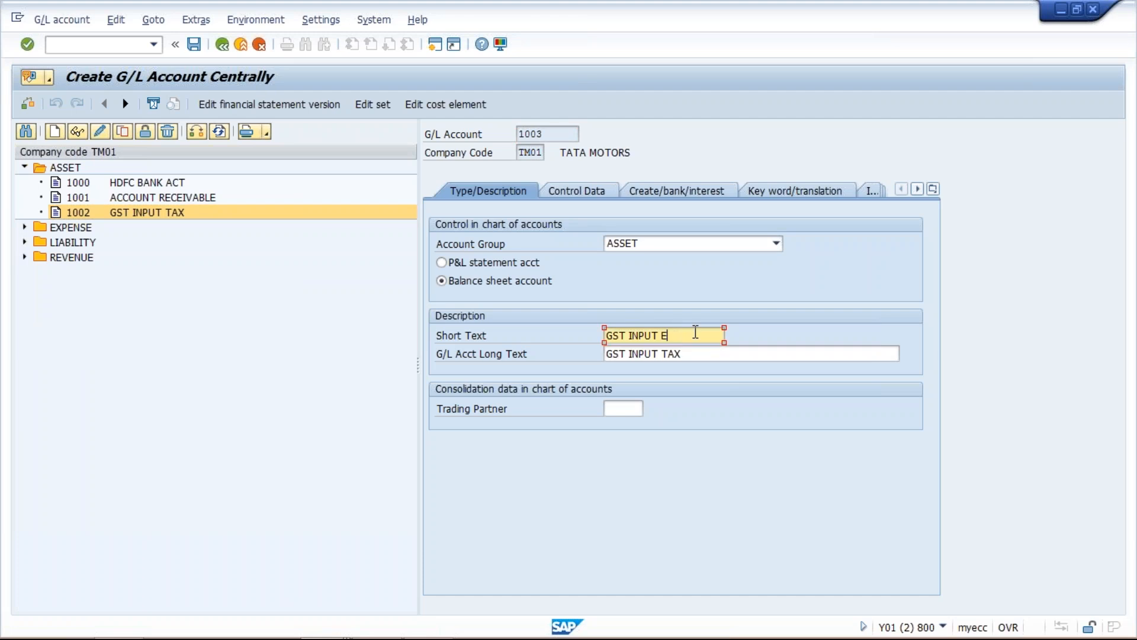
key(BackSpace)
text(CESS)
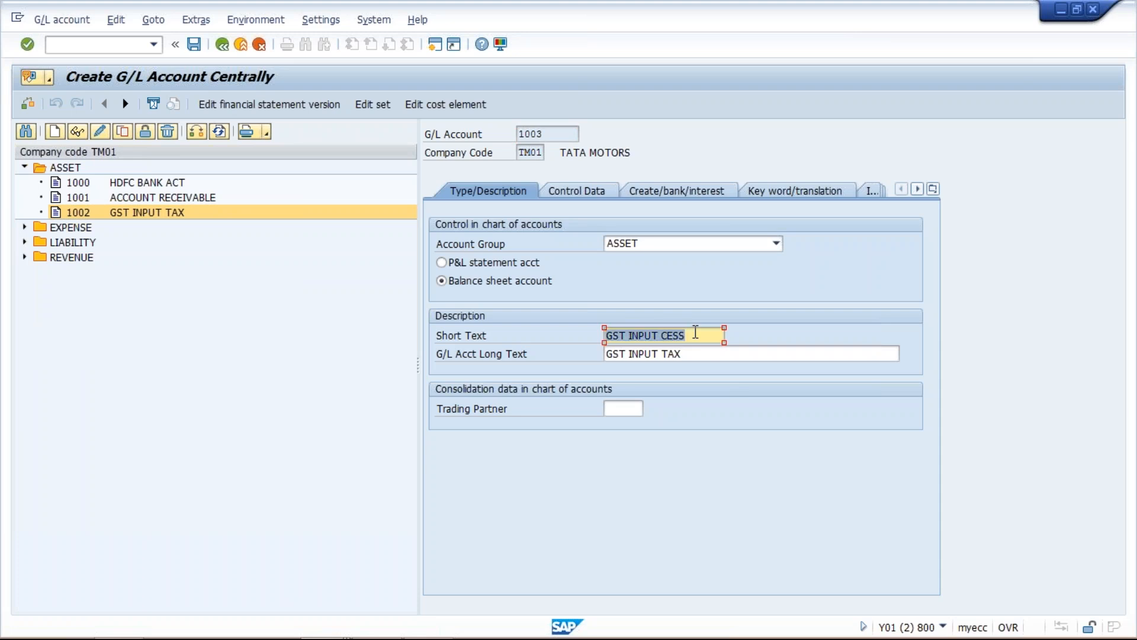
key(Tab)
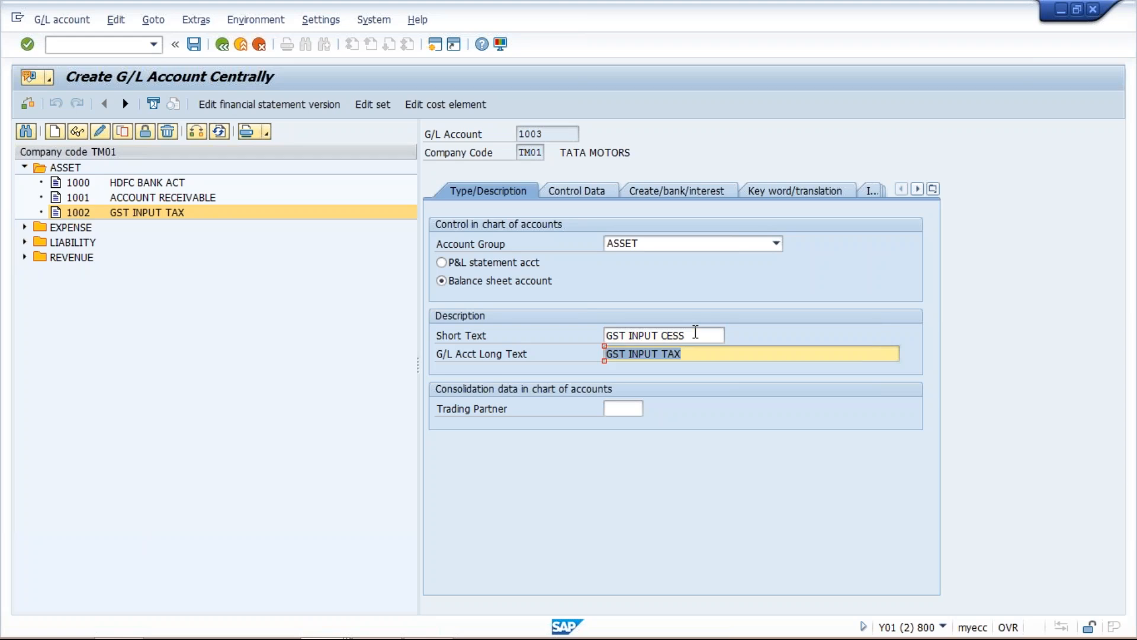
key(ctrl+v)
key(Return)
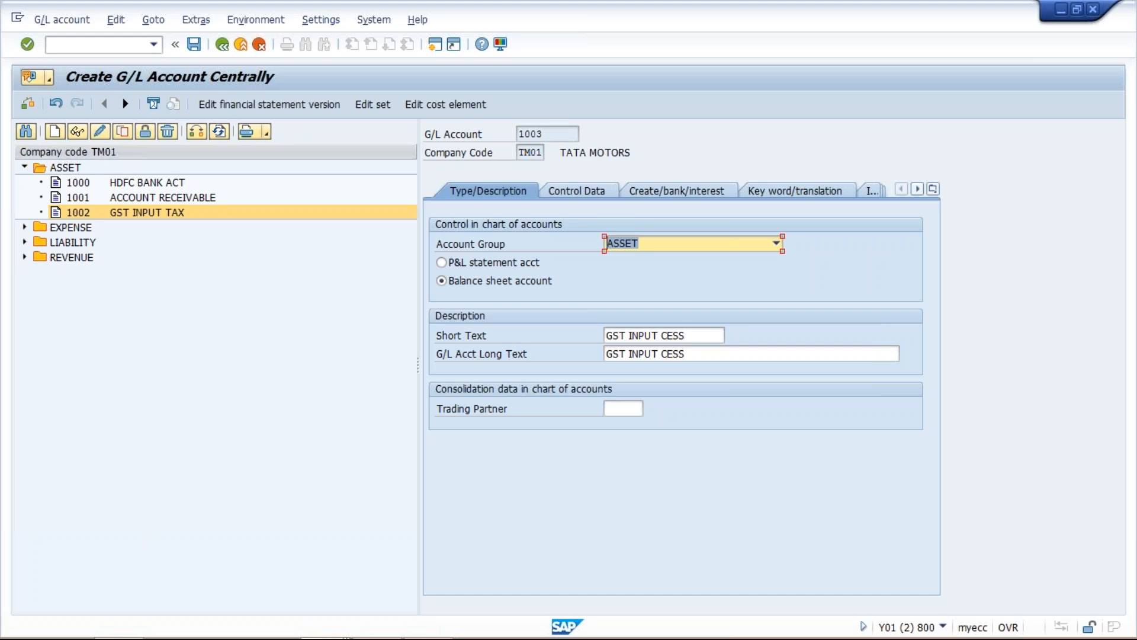
key(Return)
key(ctrl+s)
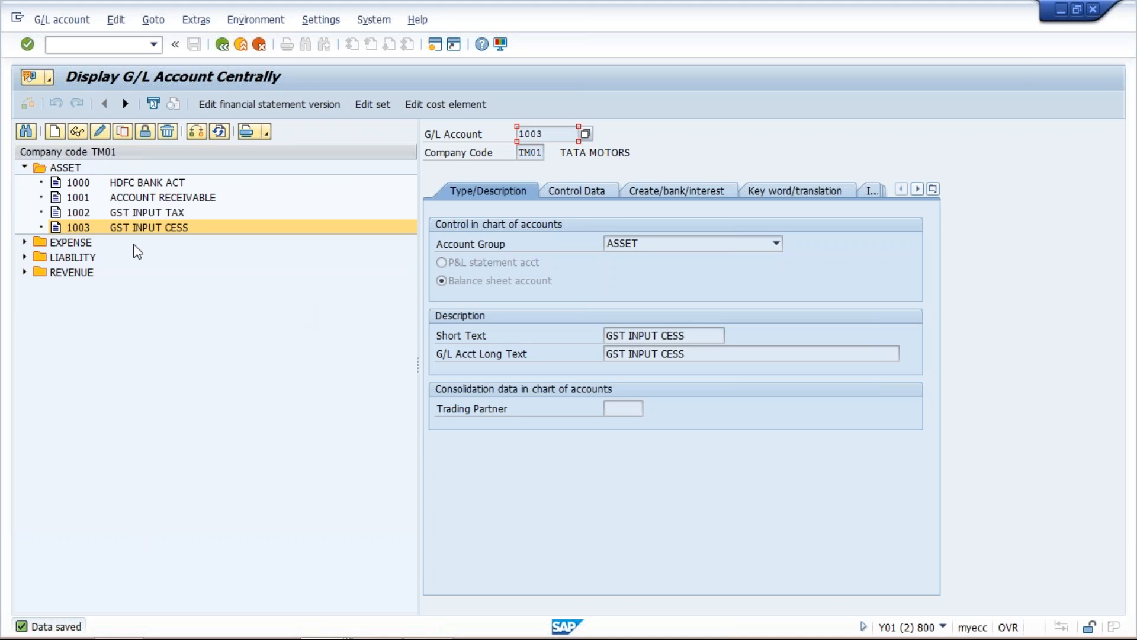
- Expand the LIABILITY group and copy G/L account 1002 GST INPUT TAX to new account 2001 in company code TM01
click(23, 257)
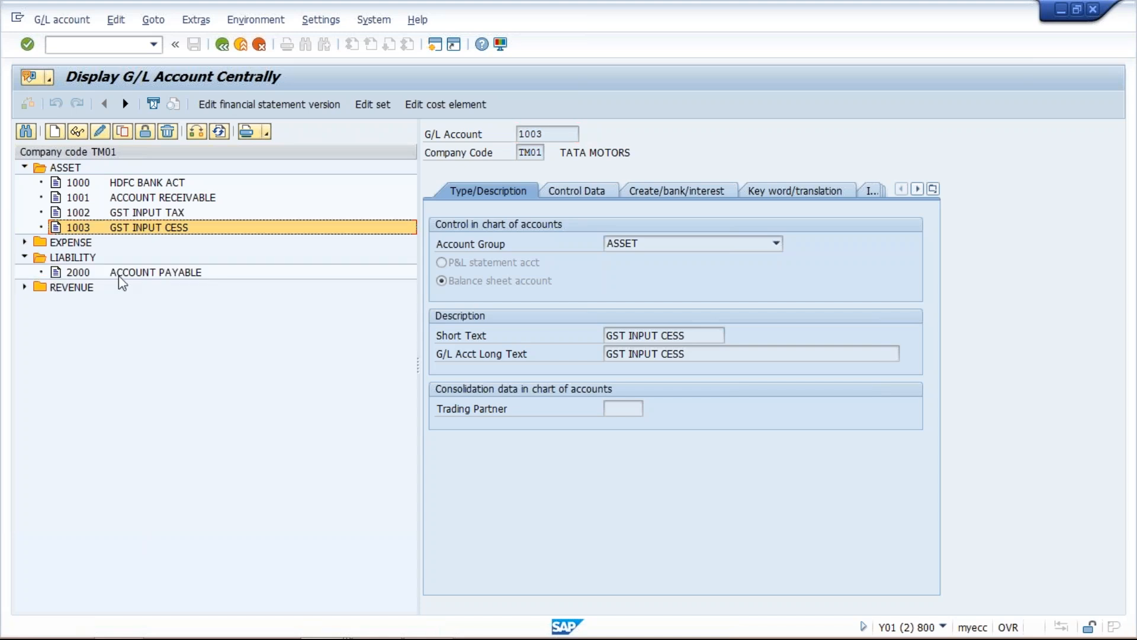
click(145, 212)
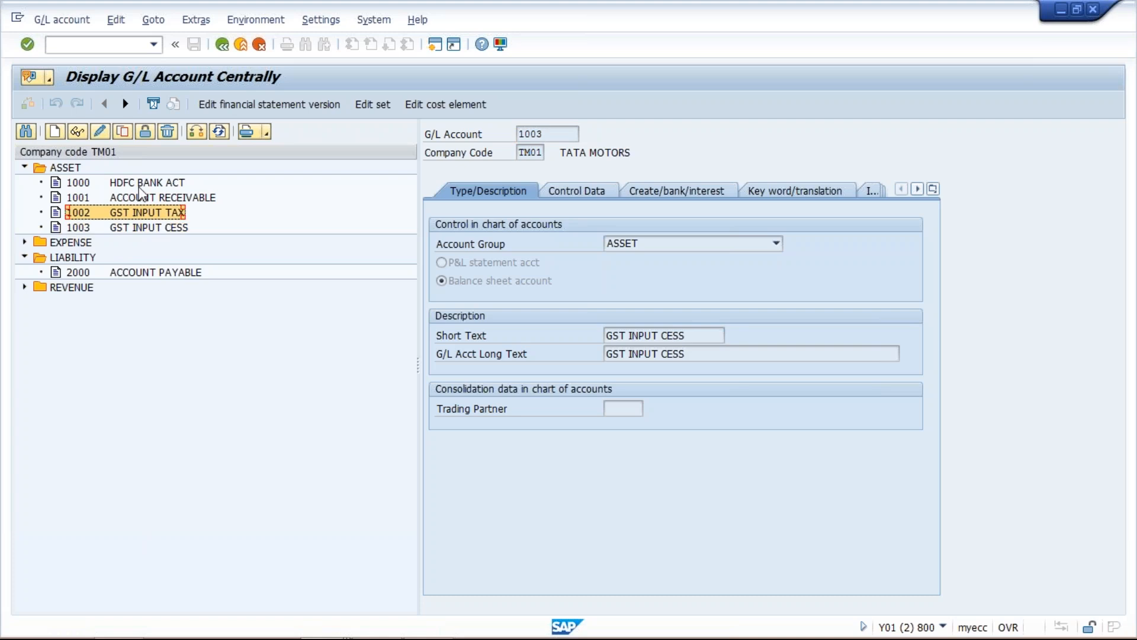
click(128, 133)
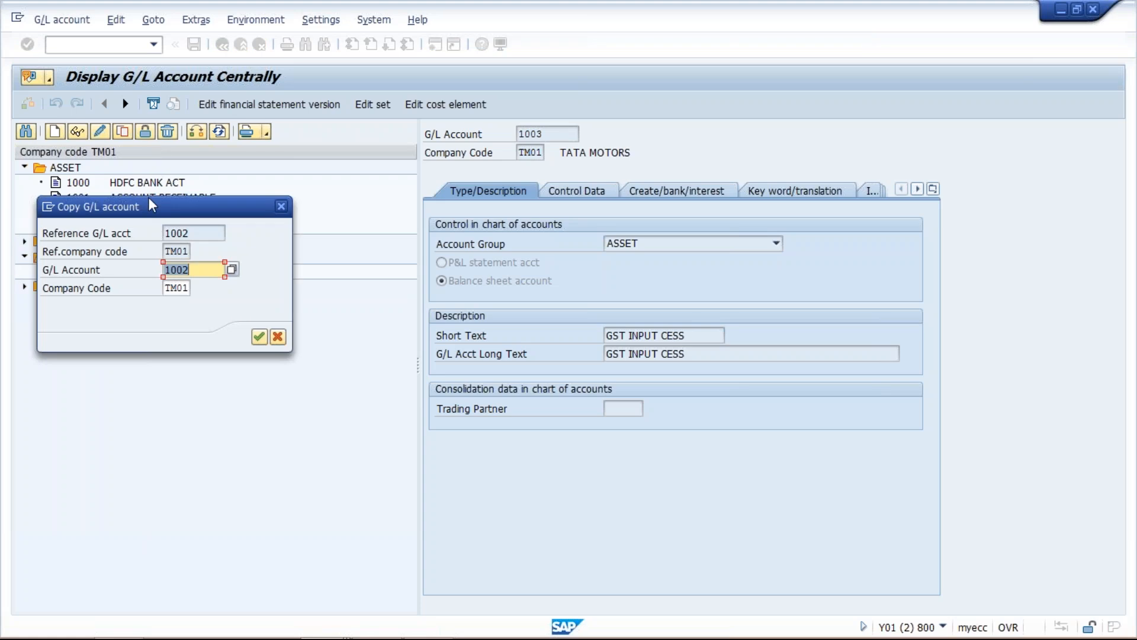
drag(153, 212, 281, 323)
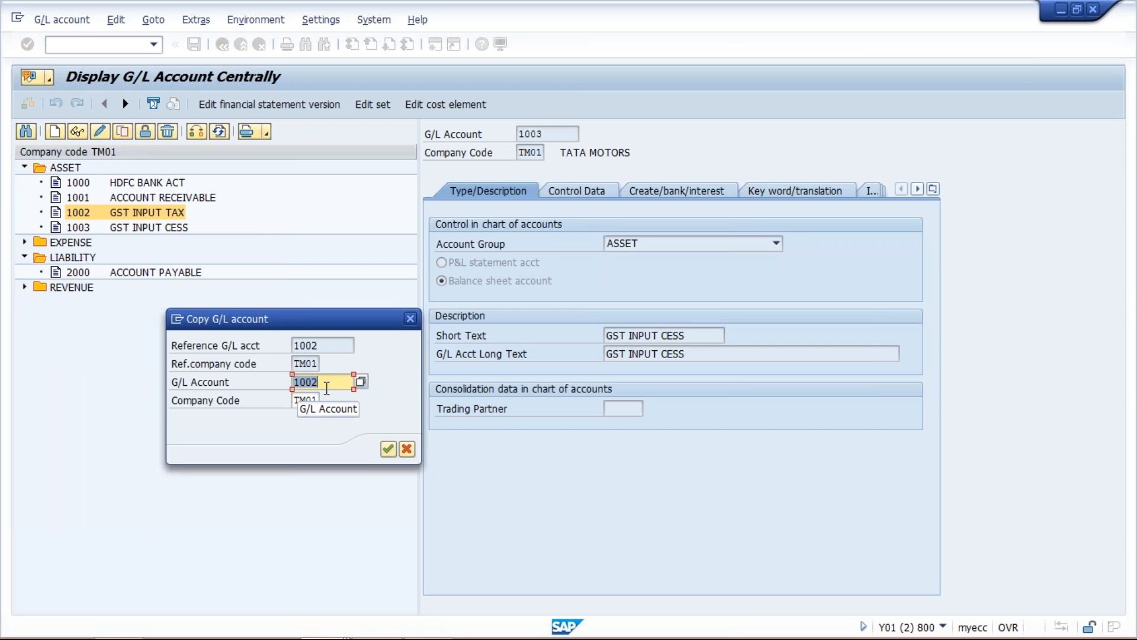
text(200)
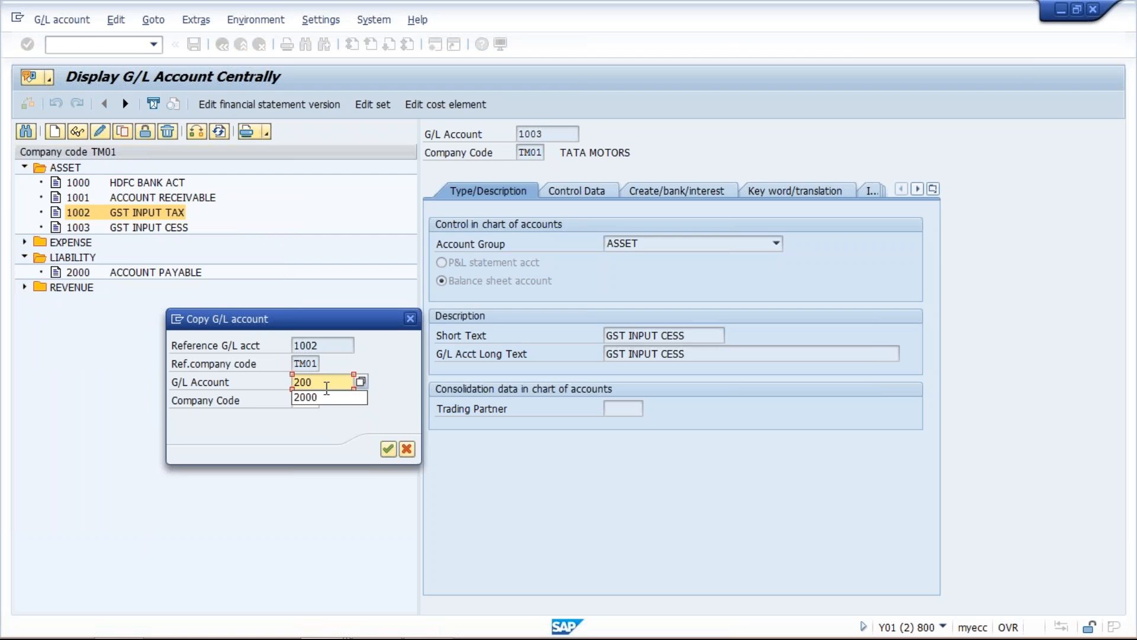
text(1)
key(Return)
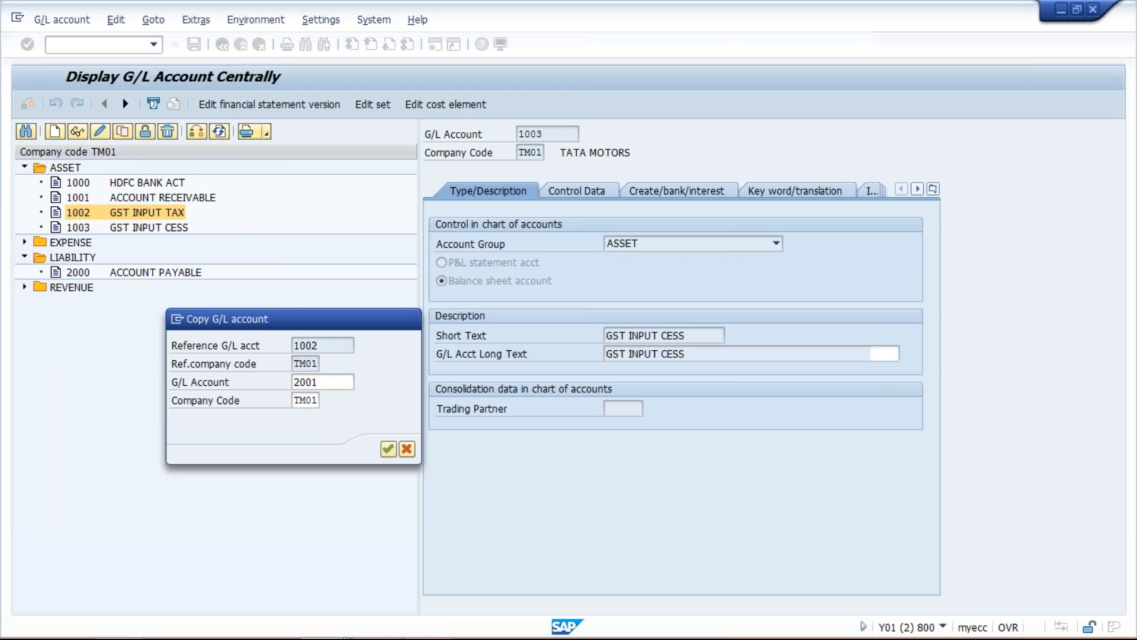
- Set the account group of account 2001 to LIABILITY
click(710, 246)
click(709, 247)
click(709, 248)
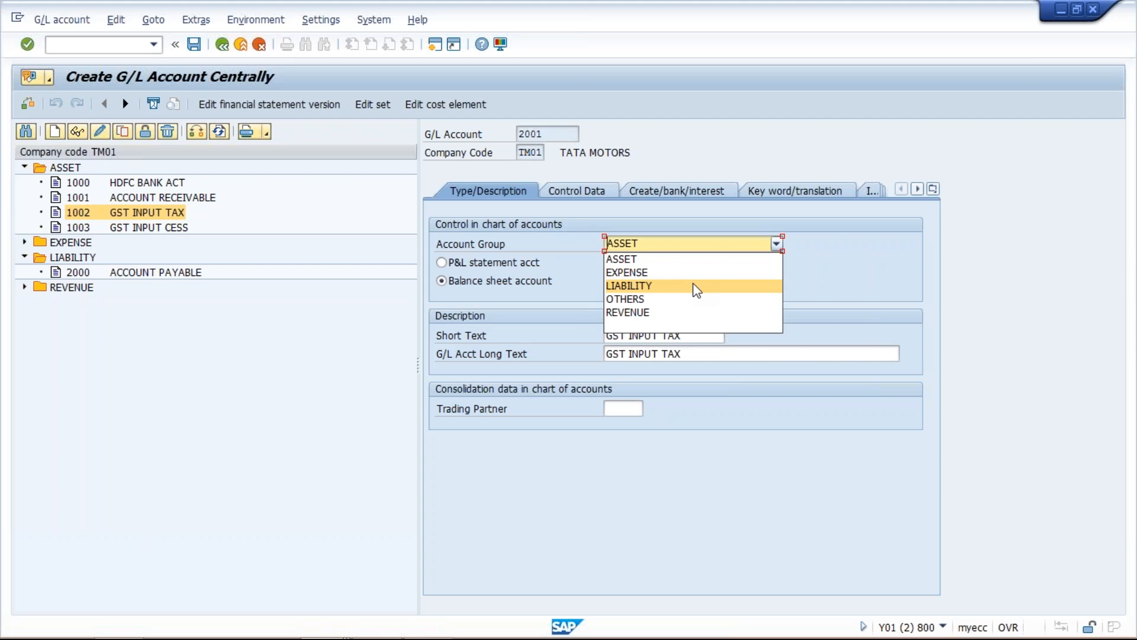
click(693, 283)
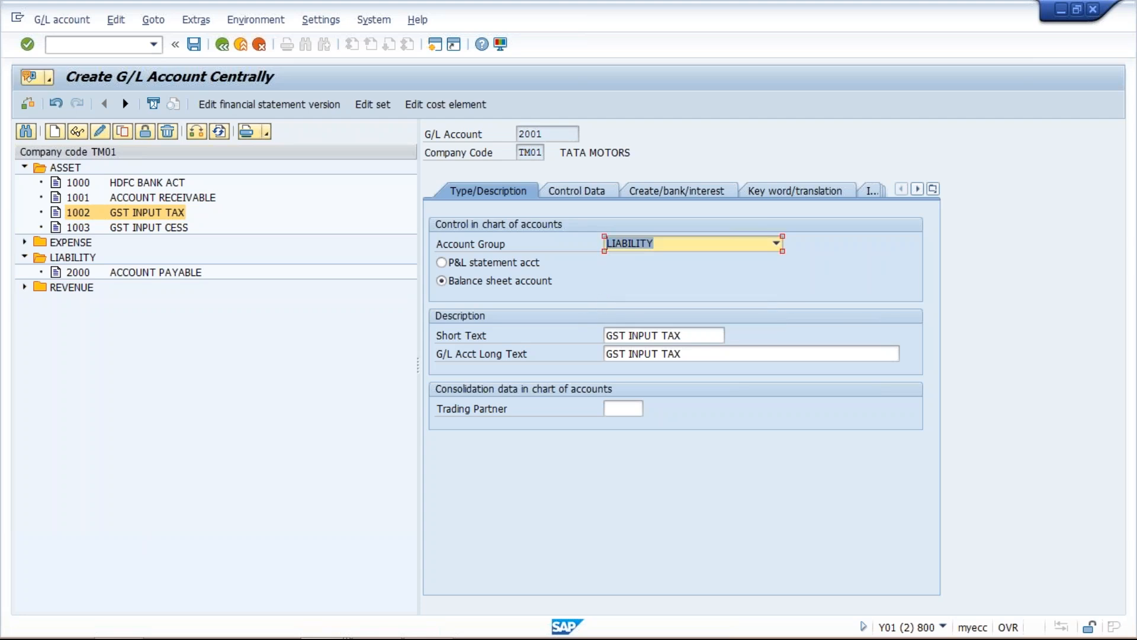
- Set the short text and long text of account 2001 to GST OUTPUT TAX and save the account
click(659, 335)
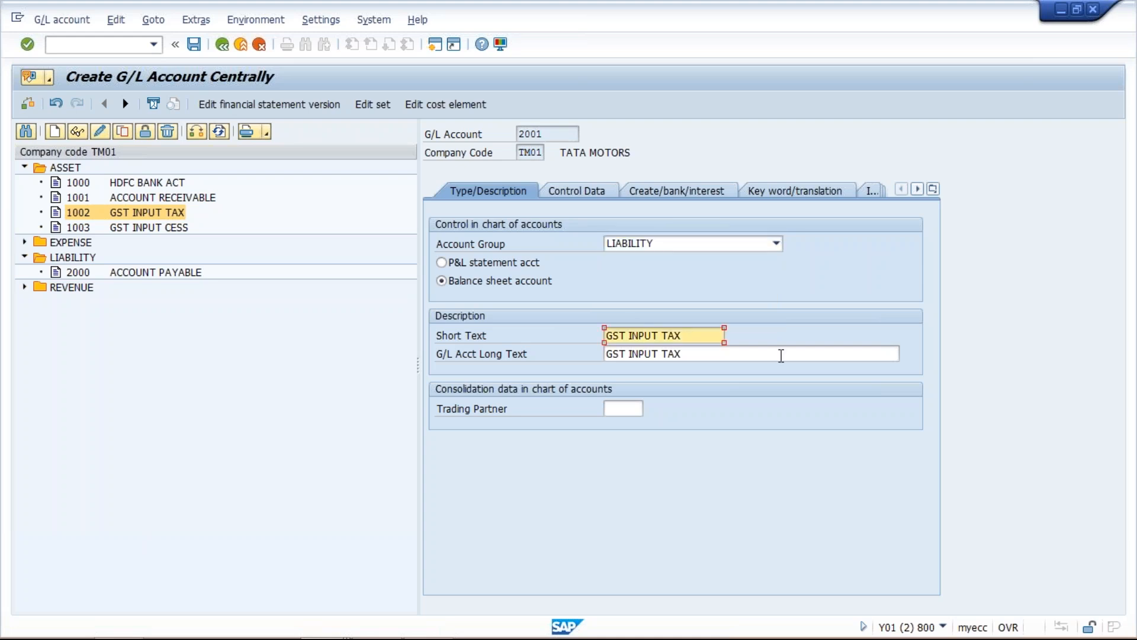
key(BackSpace)
key(BackSpace)
key(BackSpace)
key(BackSpace)
key(BackSpace)
text(OUTPUT)
key(ctrl+a)
key(Tab)
key(ctrl+v)
key(Return)
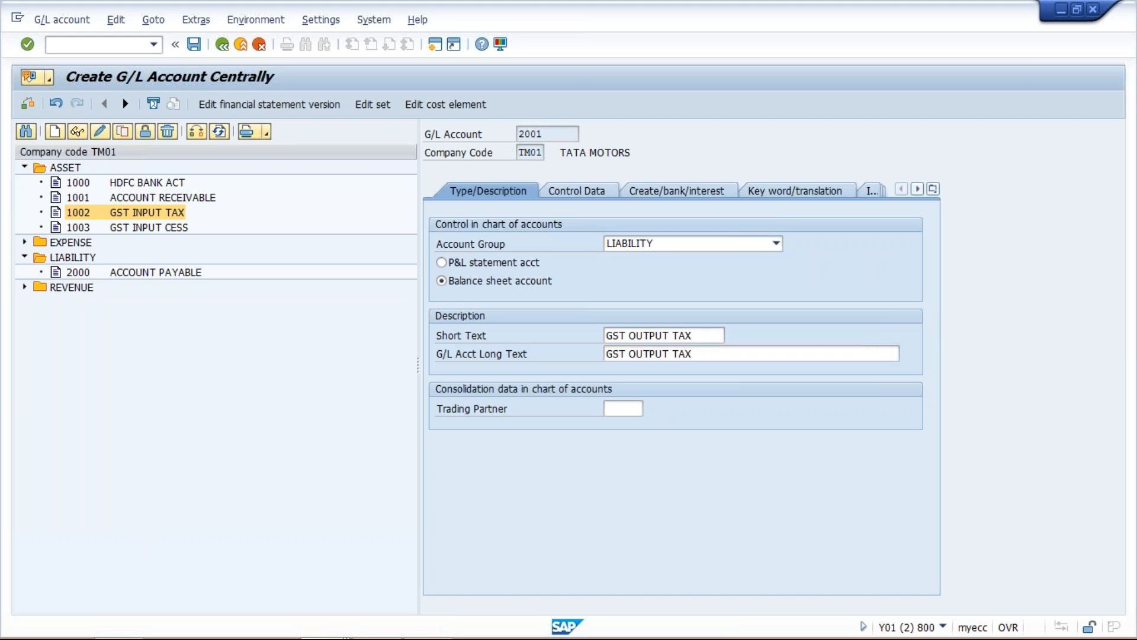
key(ctrl+s)
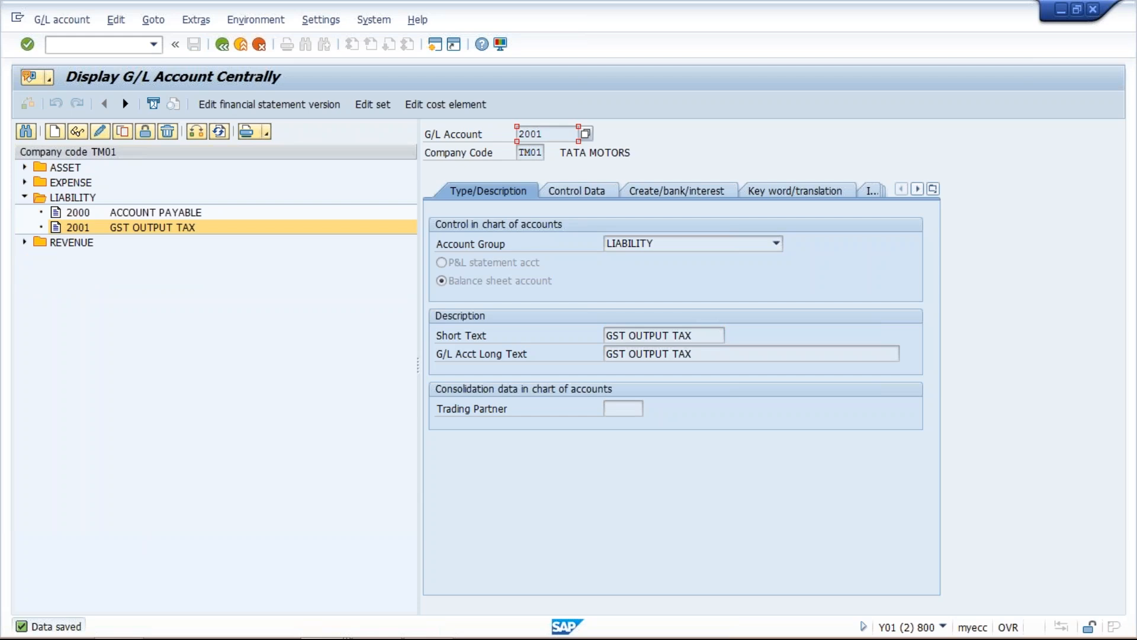
- Copy G/L account 2001 GST OUTPUT TAX to new account 2002 in company code TM01
click(123, 132)
click(193, 274)
key(BackSpace)
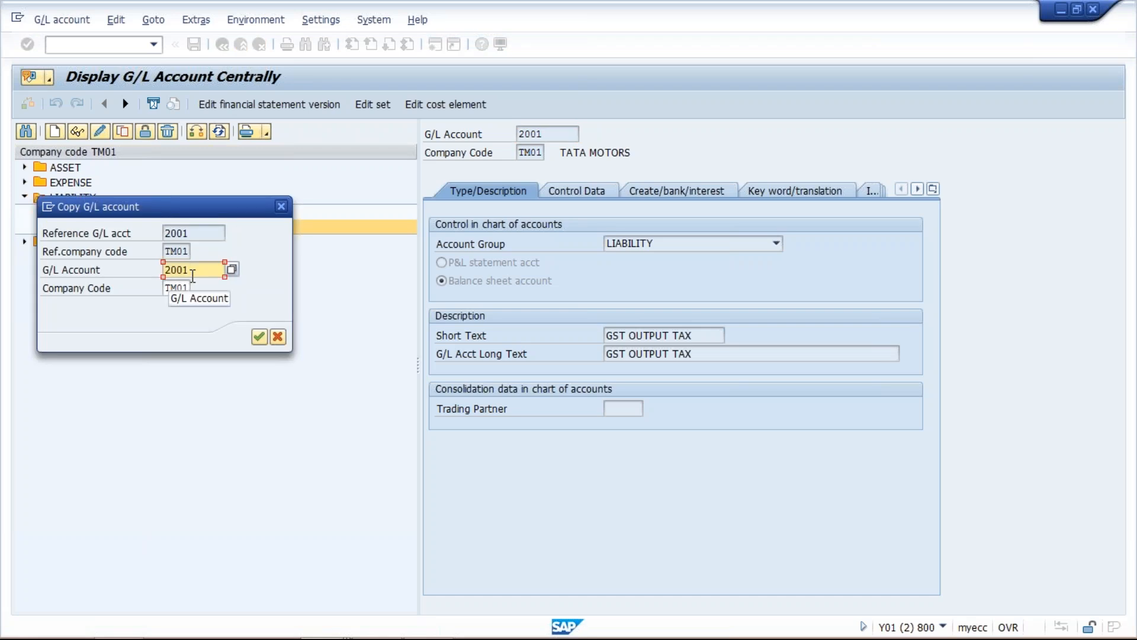
text(2)
key(Return)
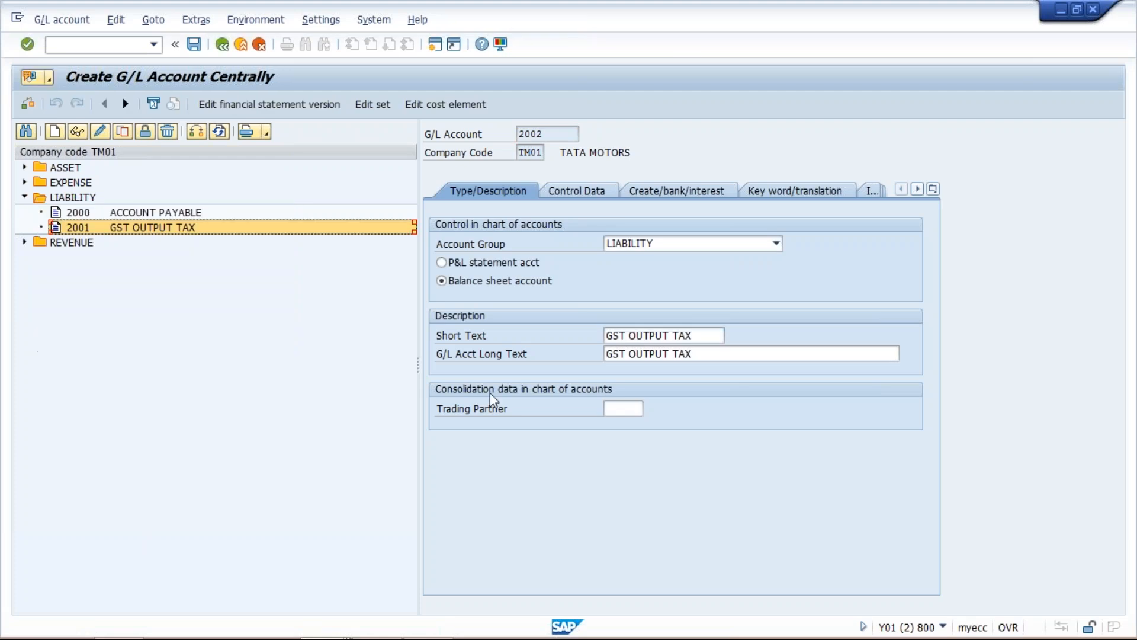
- Set the short text and long text of account 2002 to GST OUTPUT CESS and save the account
click(705, 336)
key(BackSpace)
key(BackSpace)
key(BackSpace)
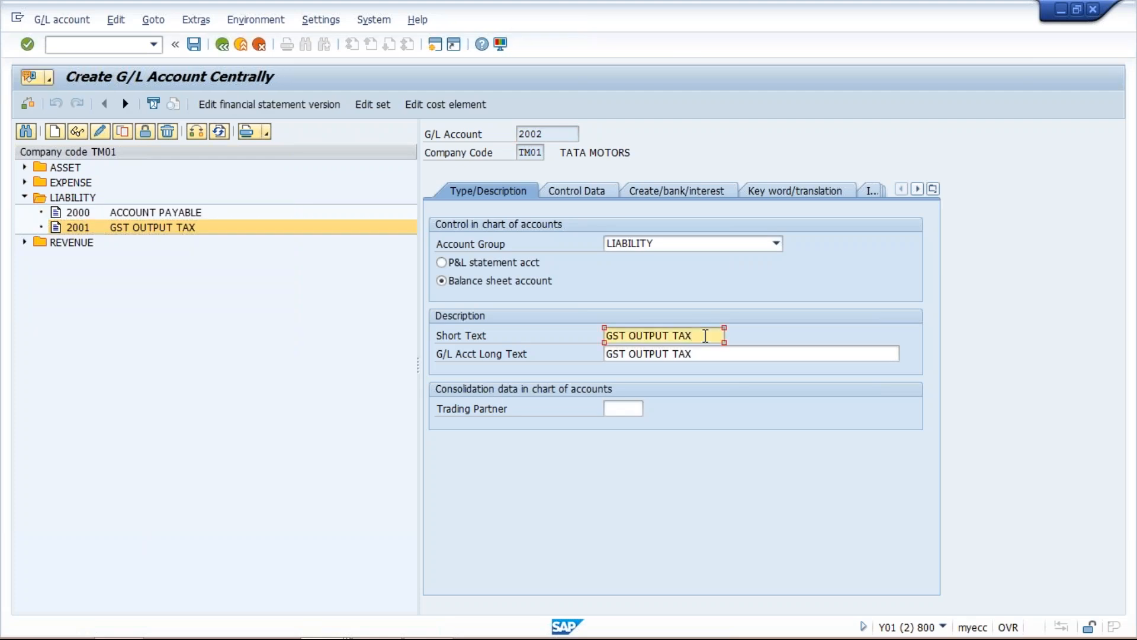
text(CESS)
key(Tab)
key(ctrl+v)
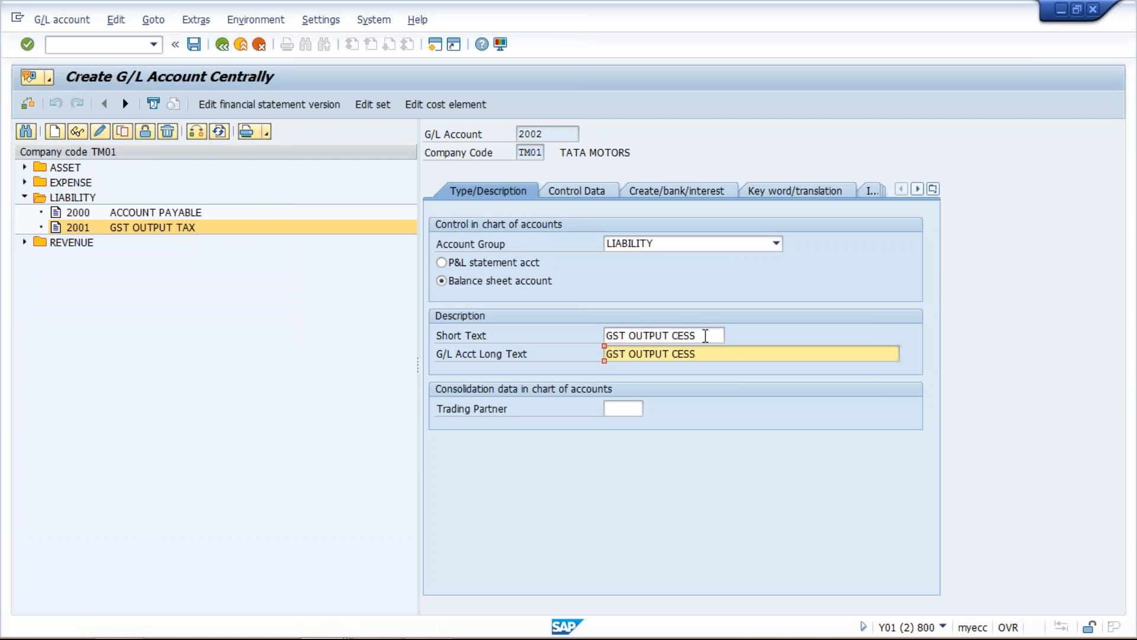
key(ctrl+s)
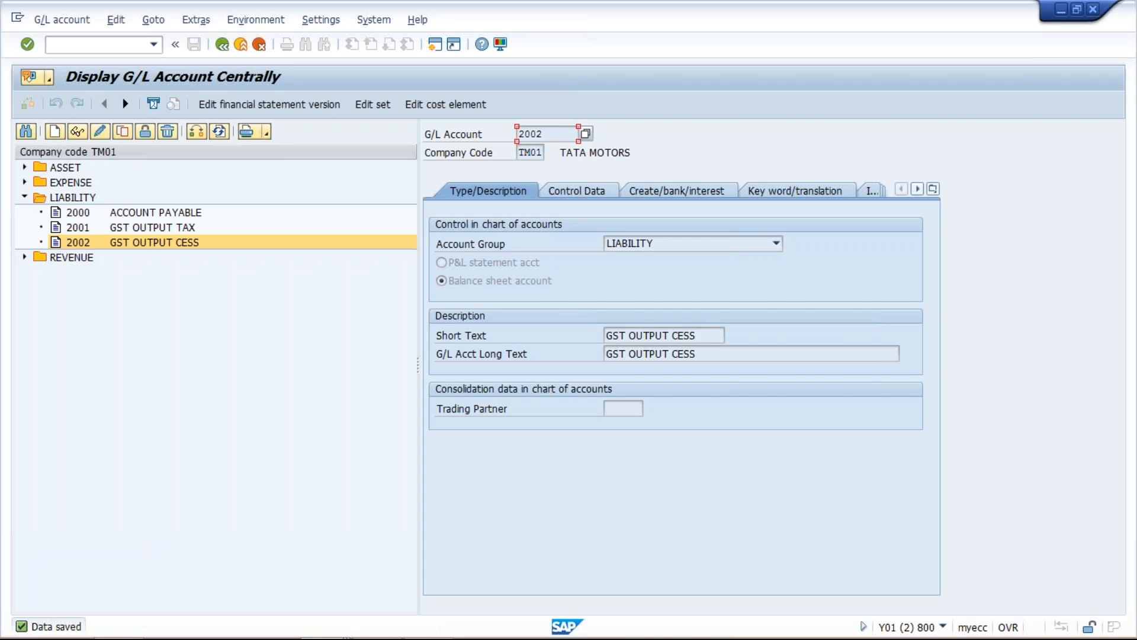
- Start a new SAP session and open the tax processing in accounting view with transaction OBCN
click(436, 43)
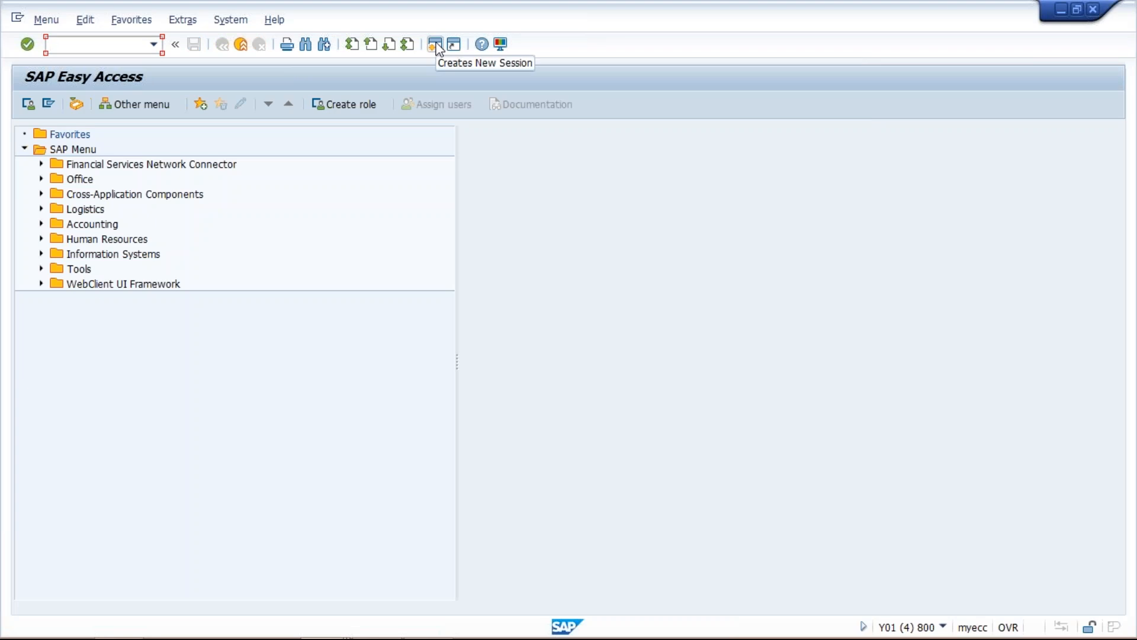
text(OBCN)
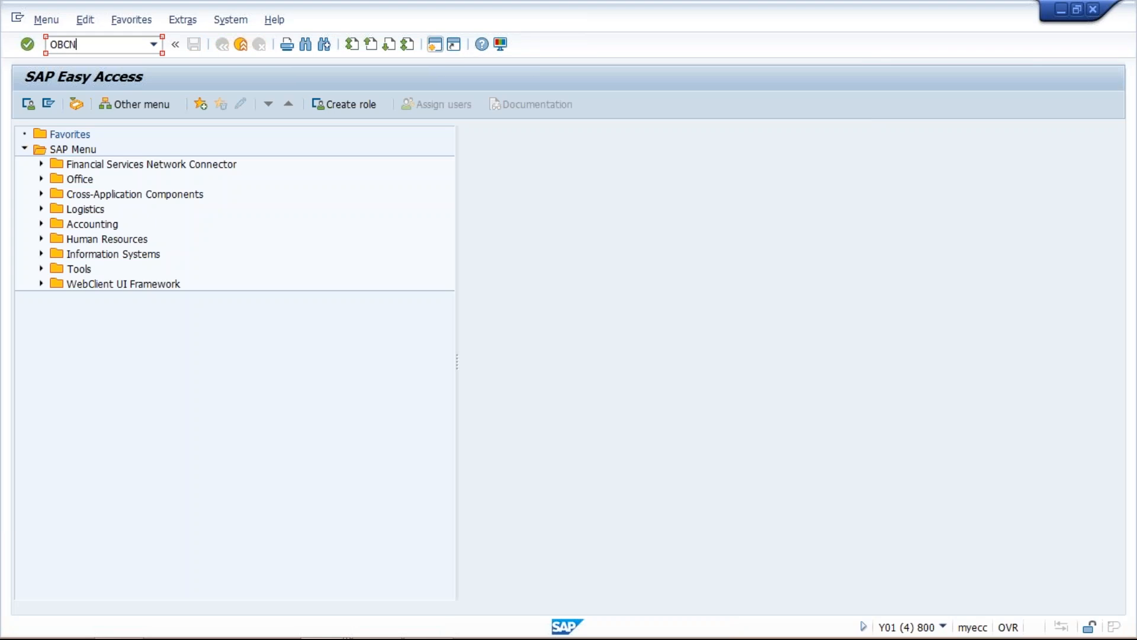
key(Return)
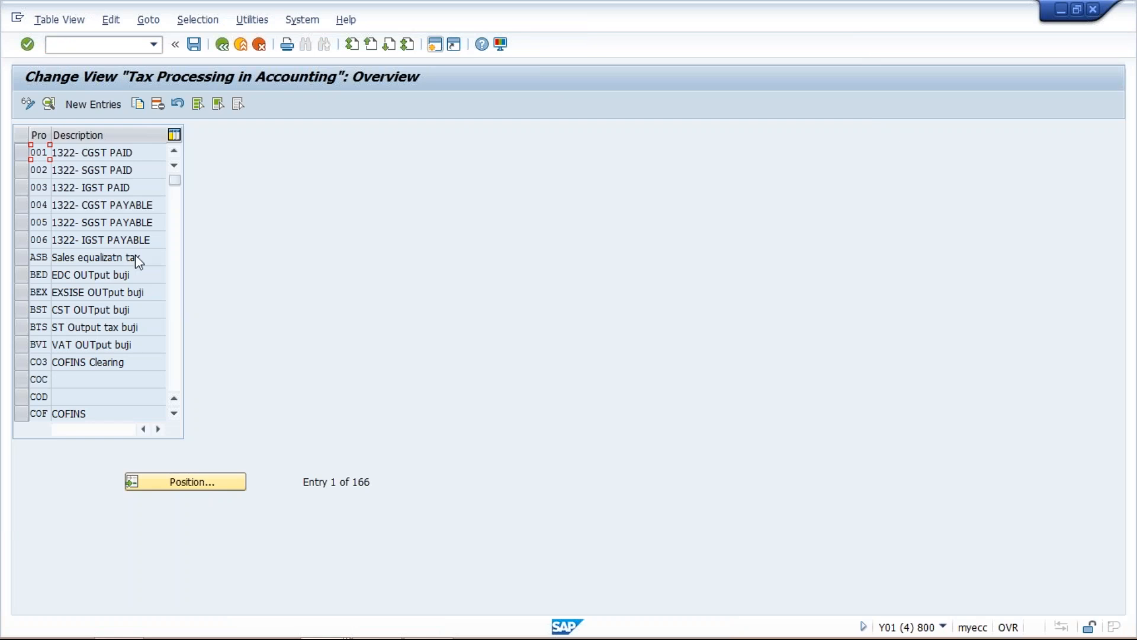
- Look up process keys MAS and VST in the Tax Processing in Accounting overview
click(179, 481)
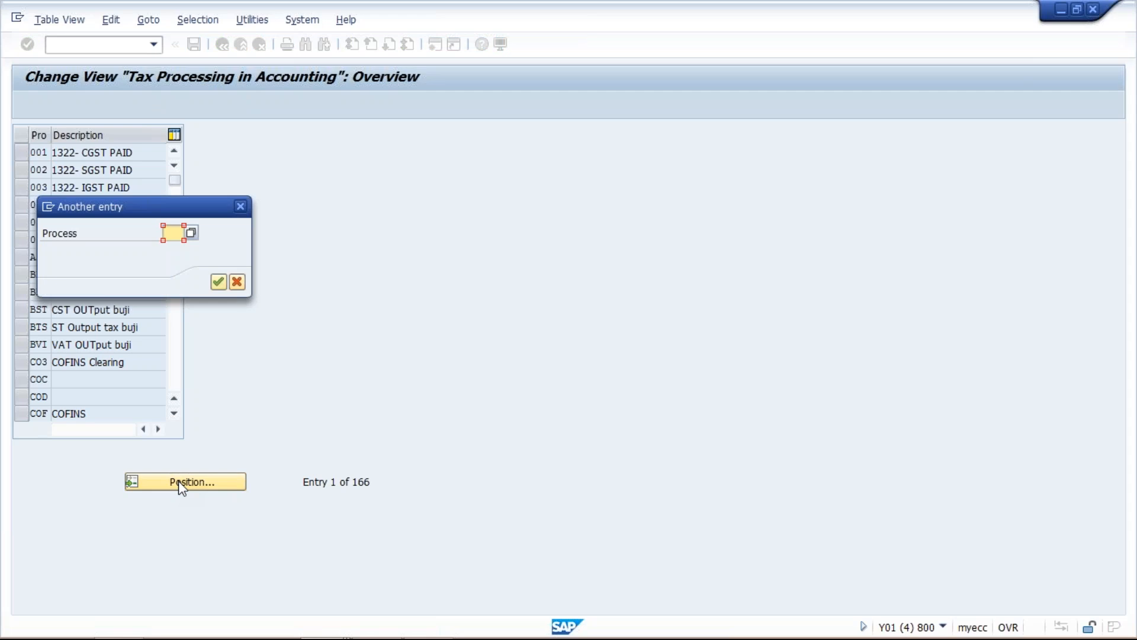
text(M)
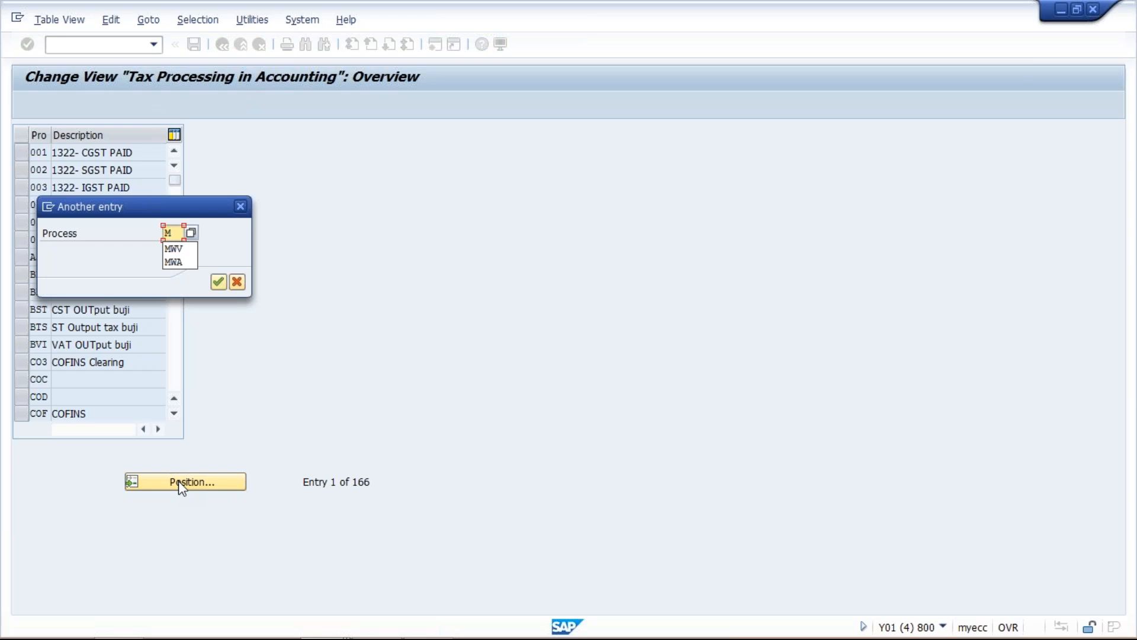
text(AS)
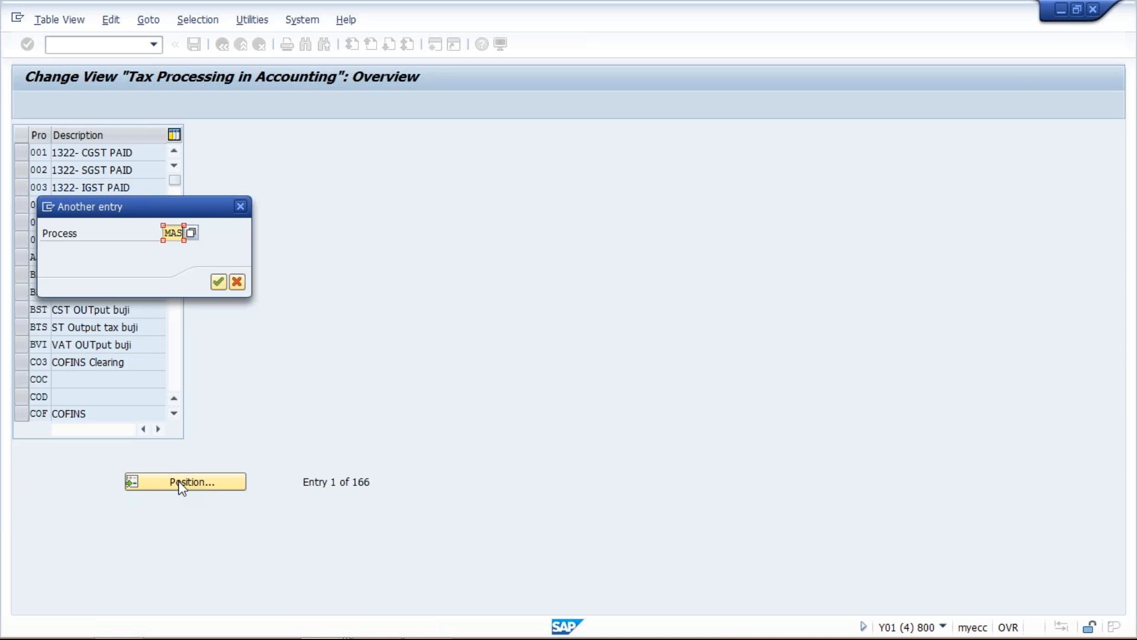
key(Return)
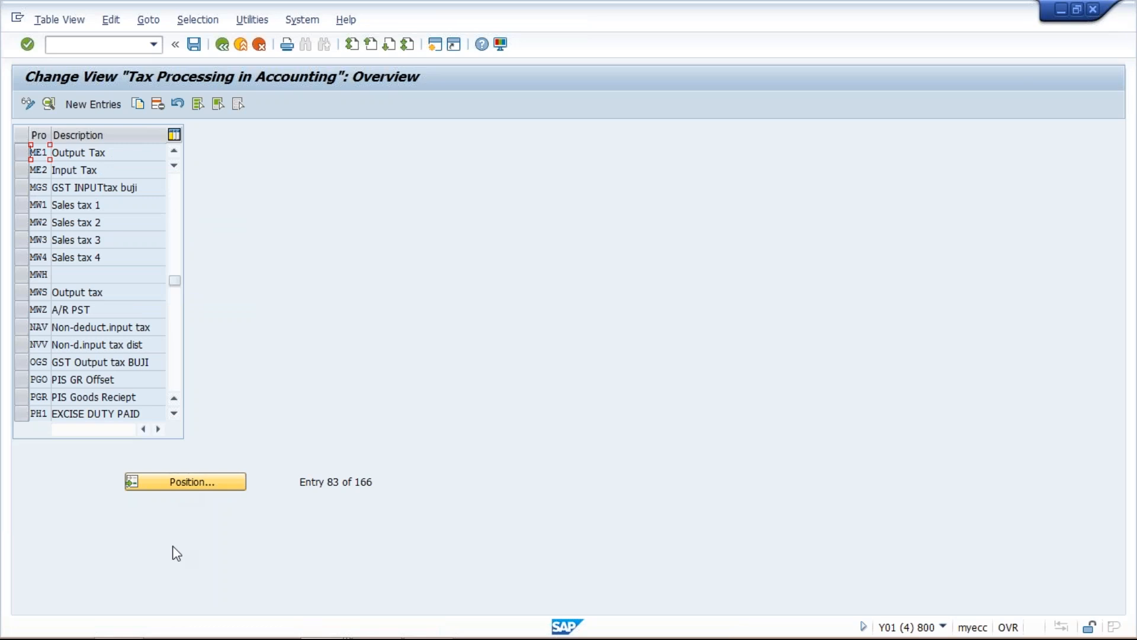
click(203, 477)
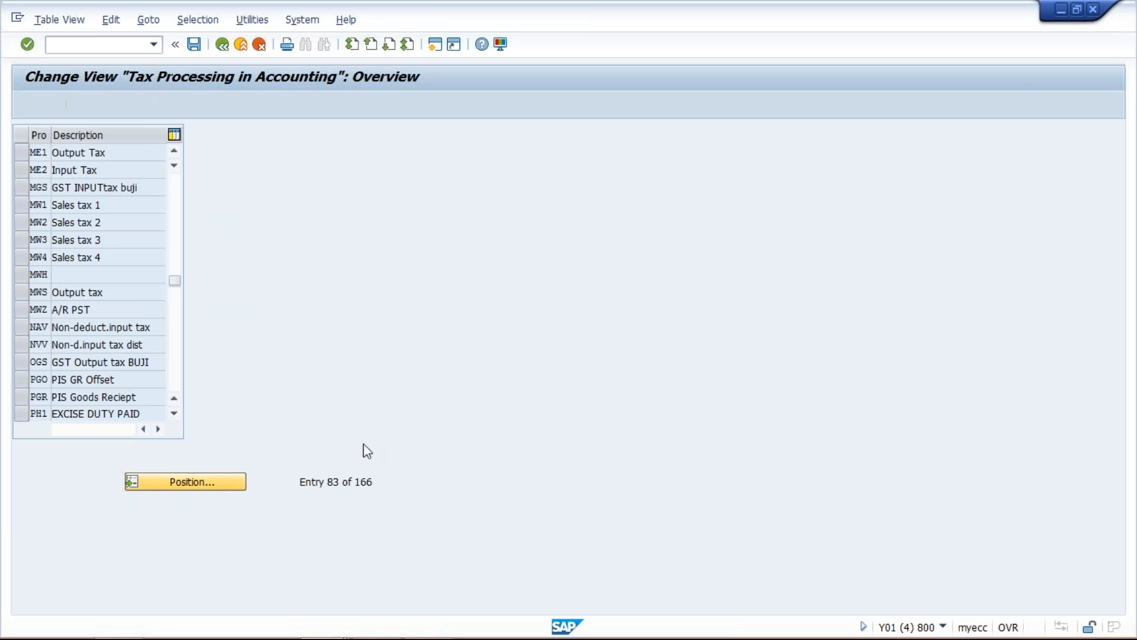
text(VST)
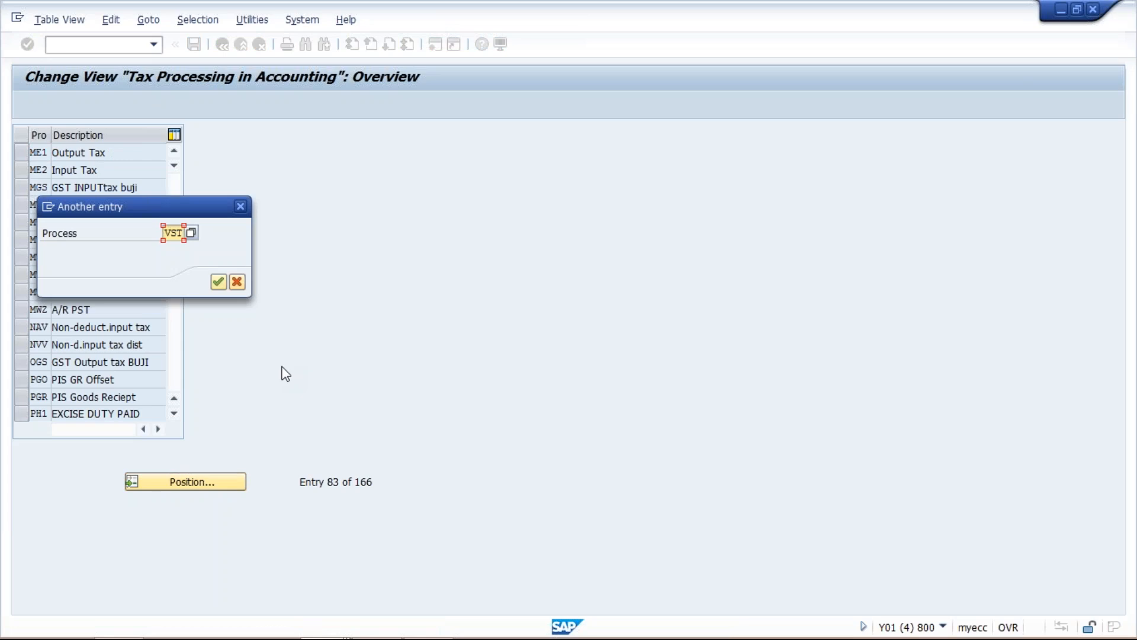
key(Return)
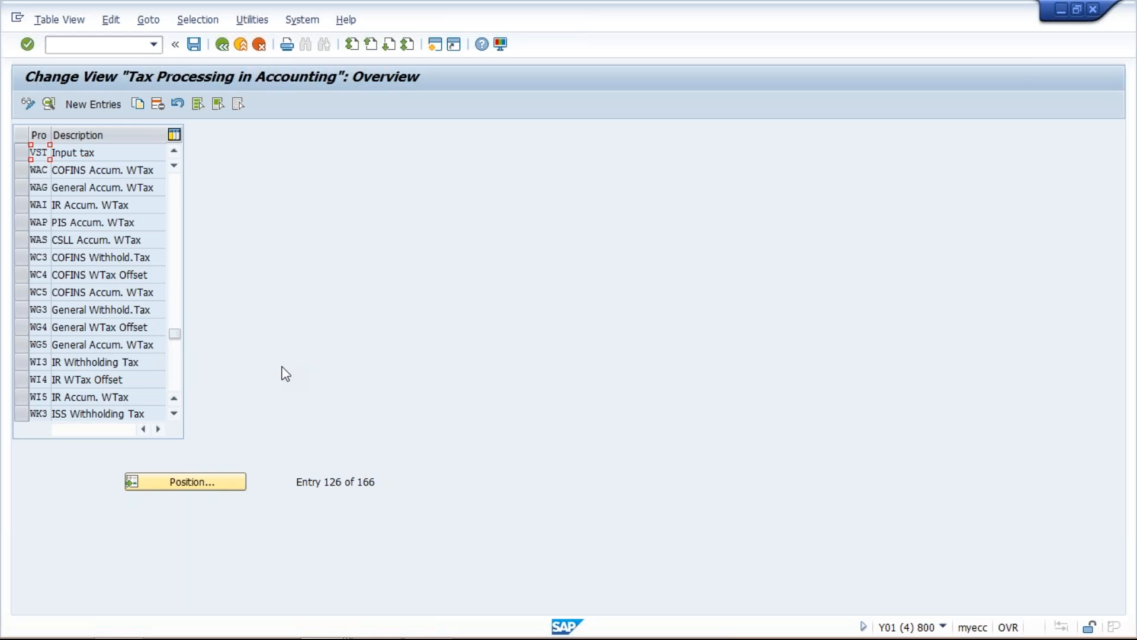
- Copy the input tax process key VST to new process key GS1
click(20, 153)
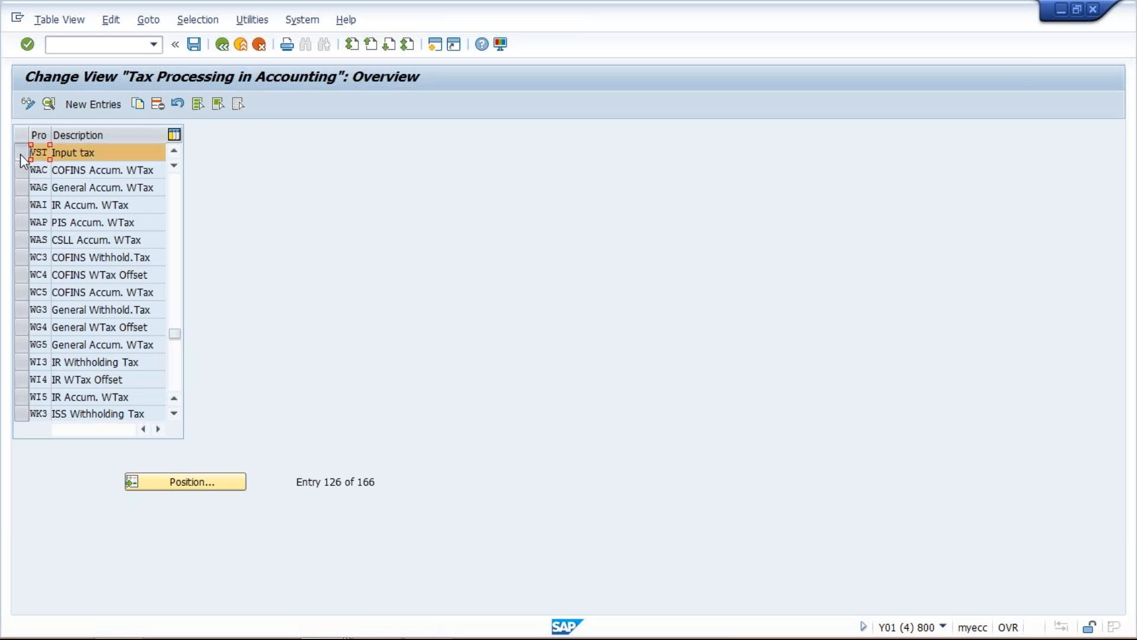
click(138, 104)
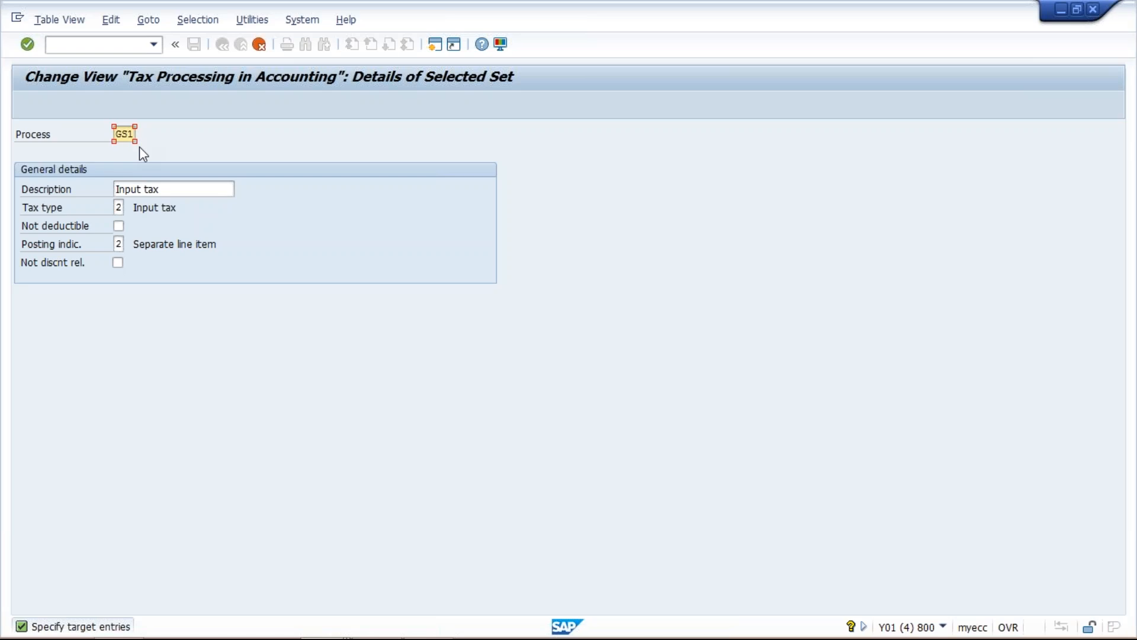
key(Return)
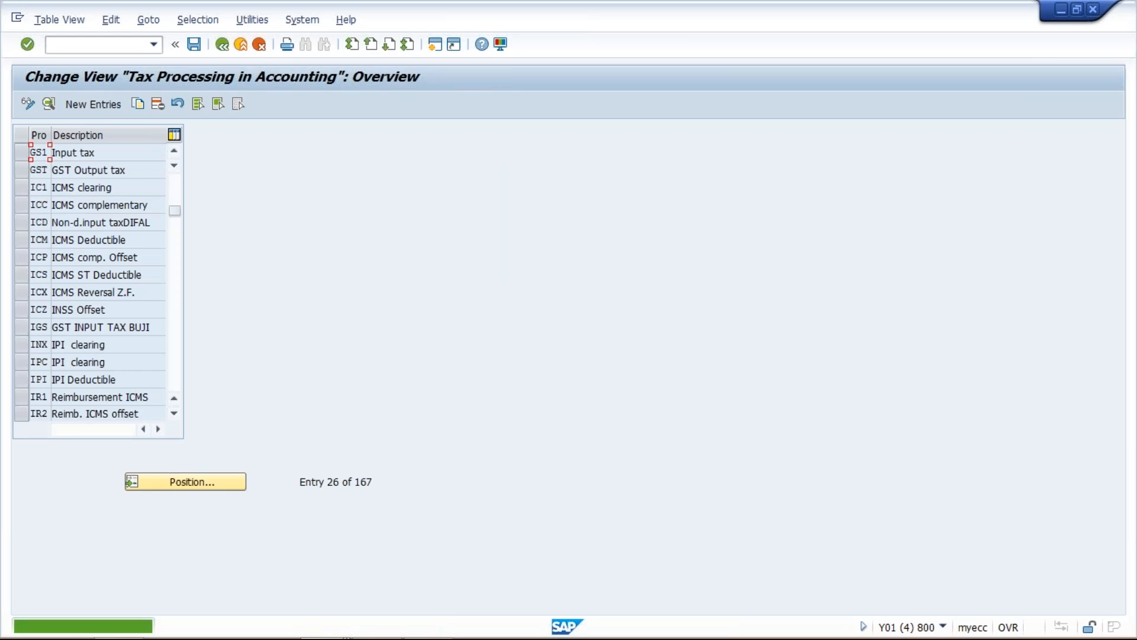
- Delete the copied input tax process key GS1 and save the table view under the proposed customizing request
click(23, 154)
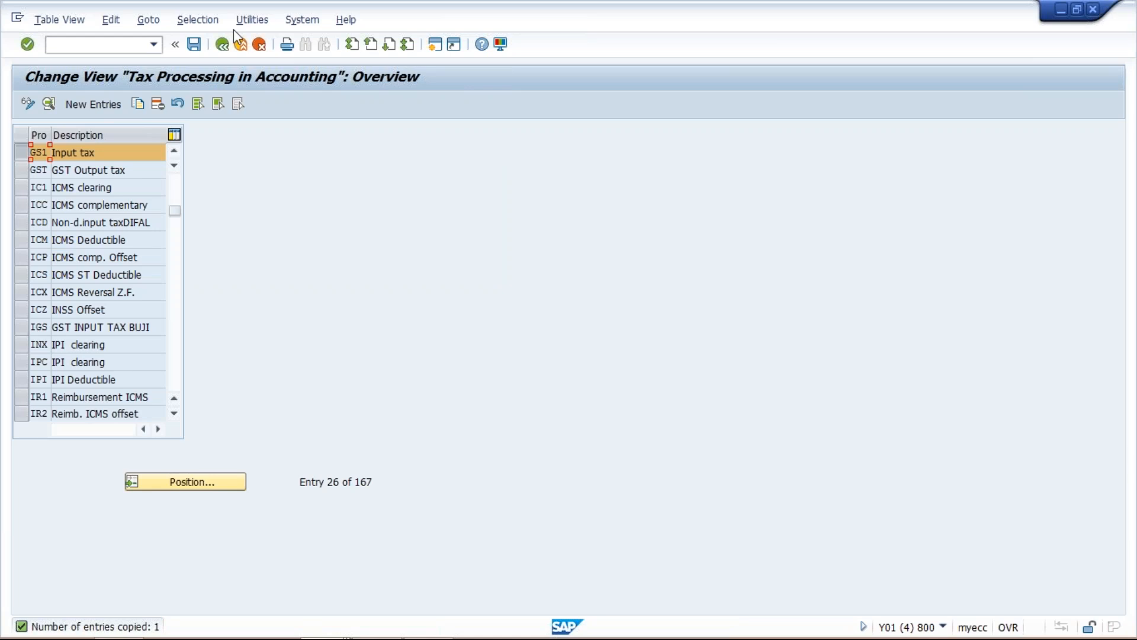
click(157, 104)
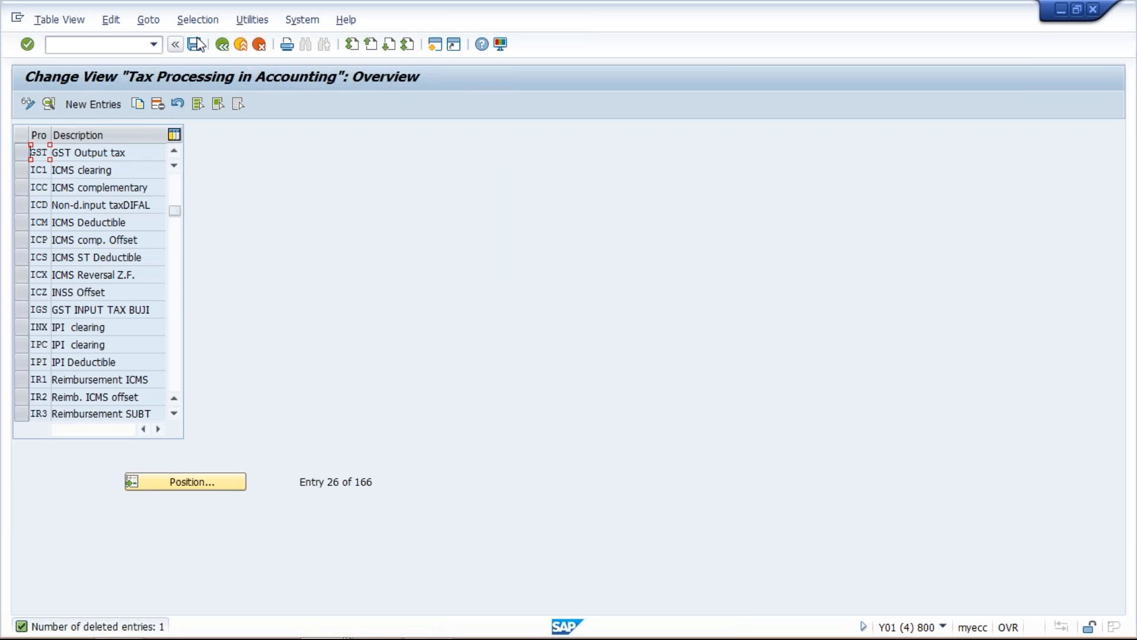
key(ctrl+s)
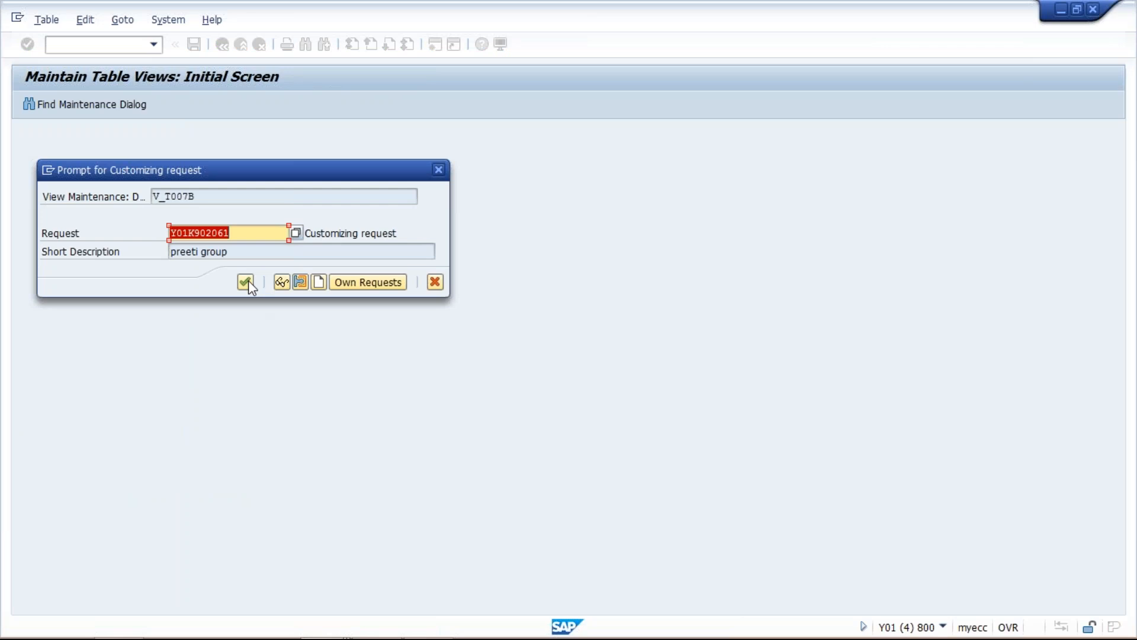
click(246, 282)
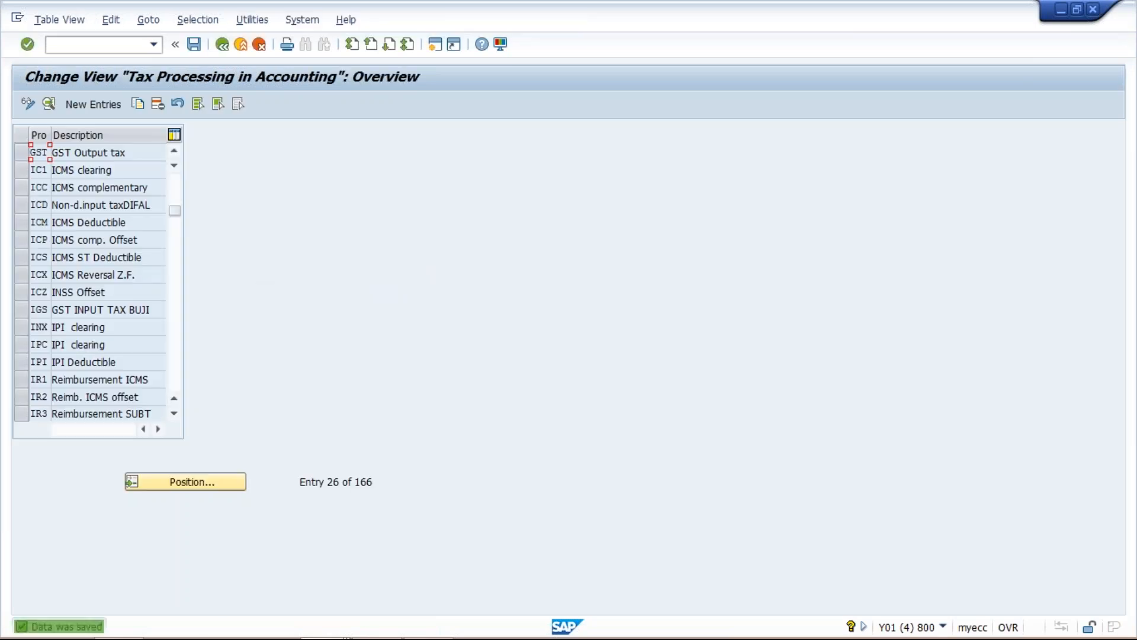
- Find process key VST in the overview and copy it to new process key GS3
click(204, 485)
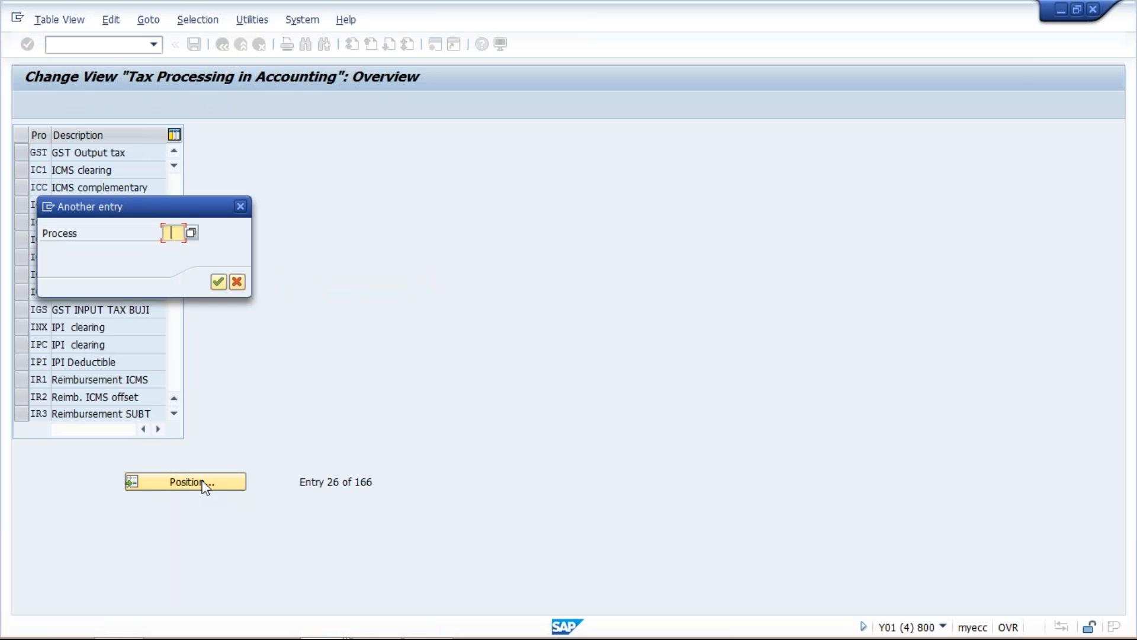
key(Down)
key(Return)
key(Return)
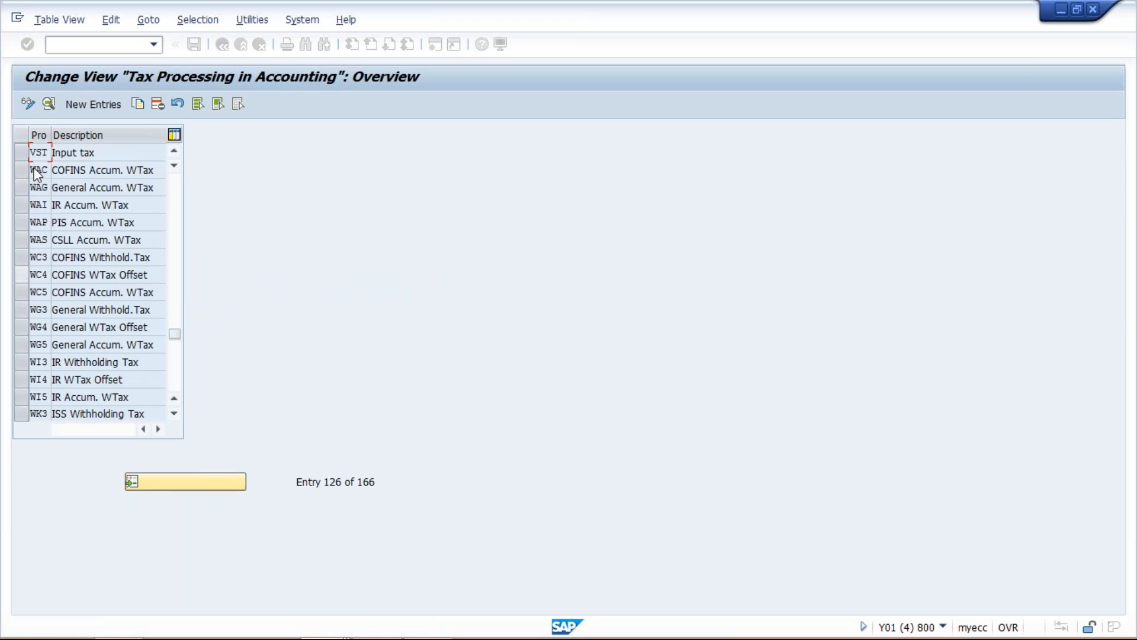
click(20, 151)
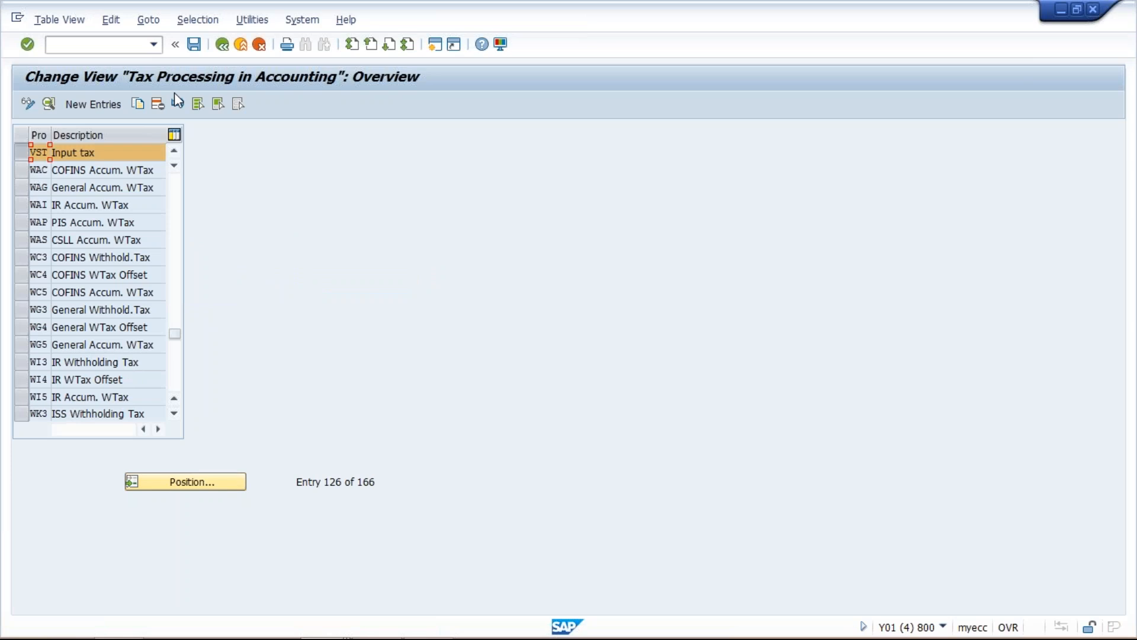
click(143, 100)
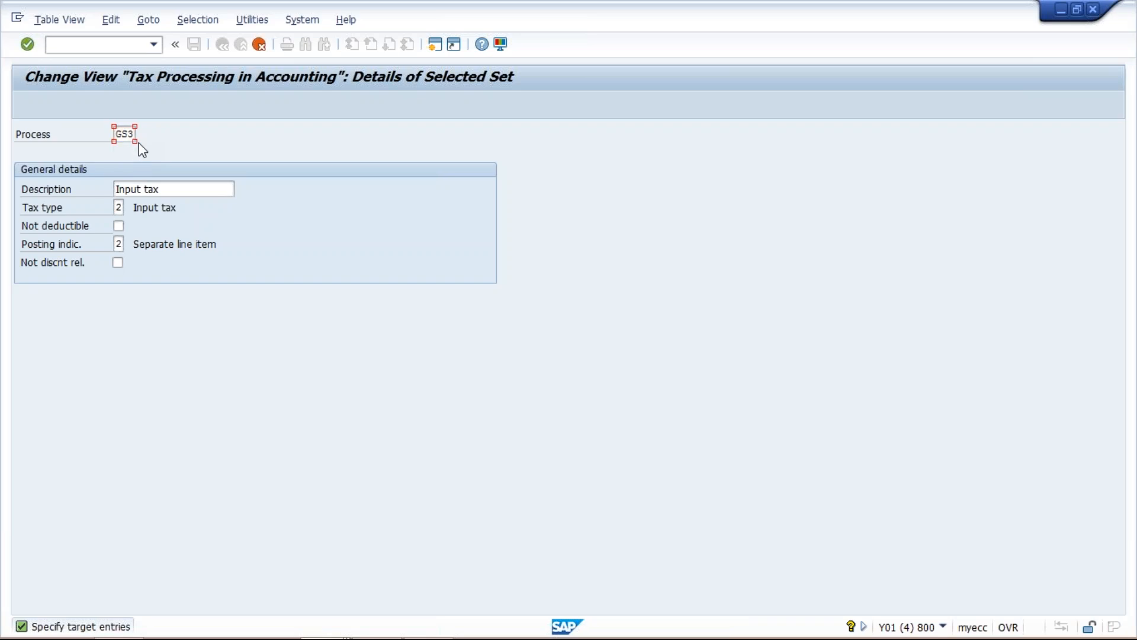
key(Return)
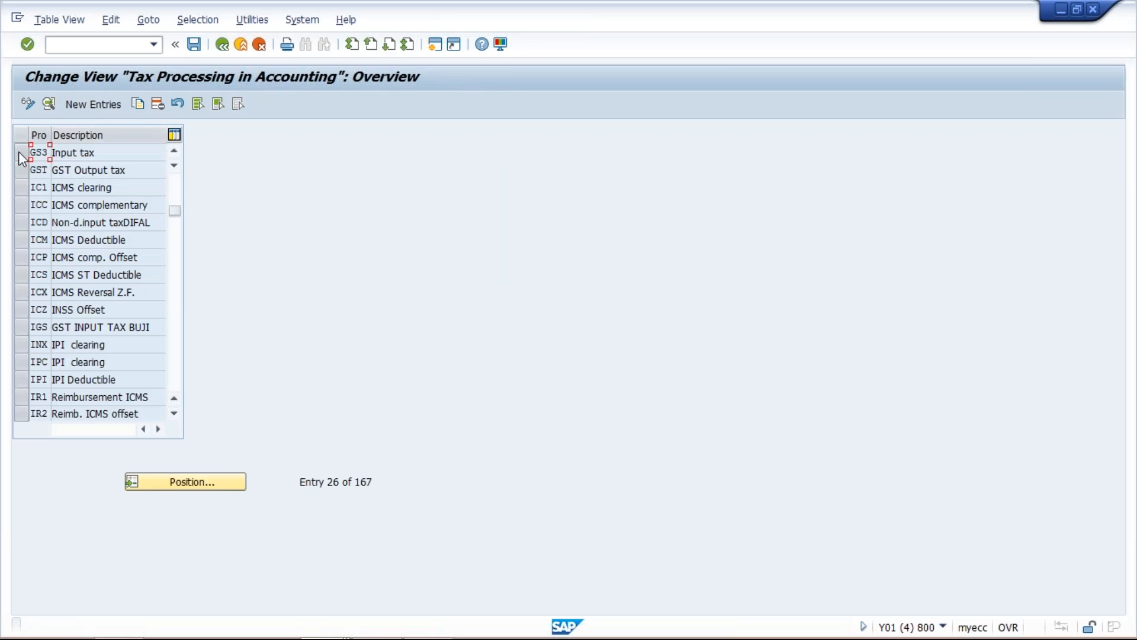
- Copy process key GS3 to new process key GS4
click(19, 151)
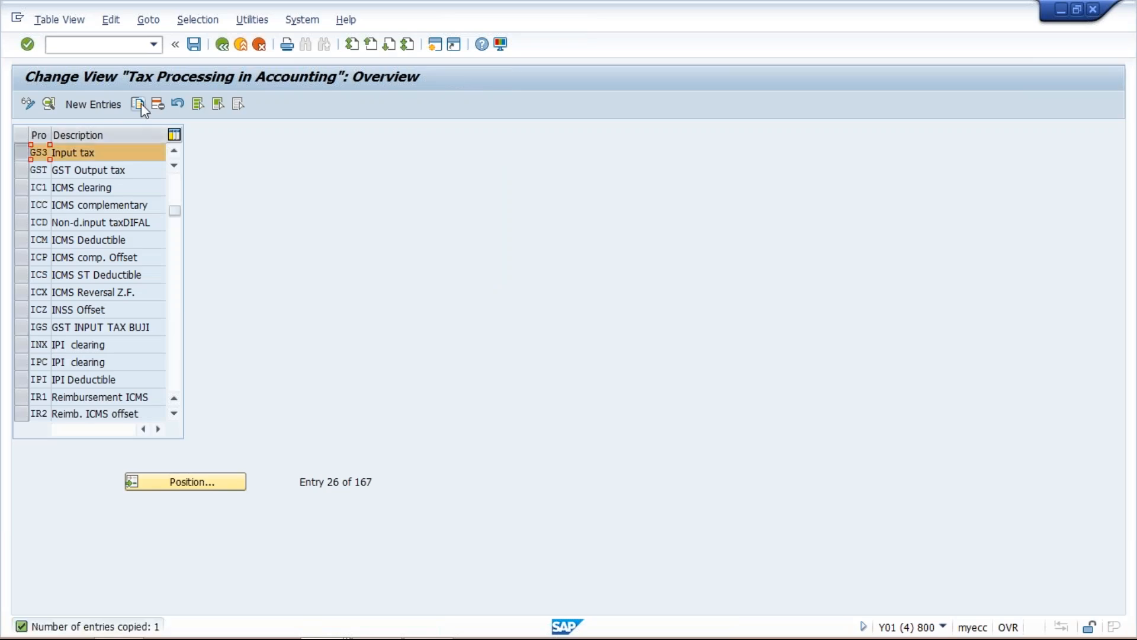
click(141, 103)
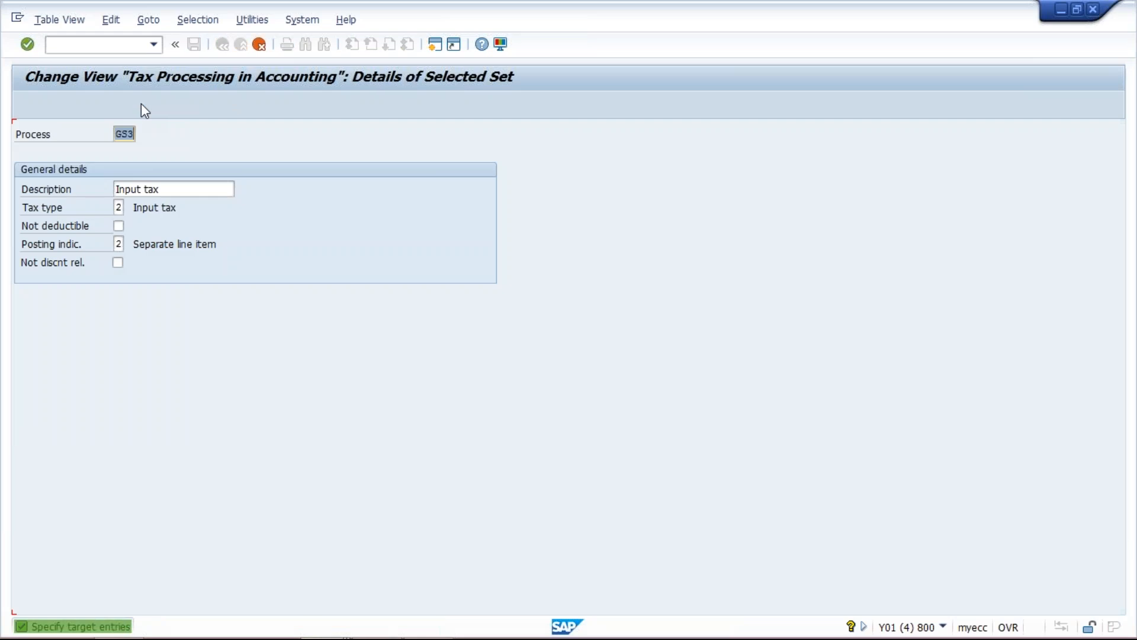
text(GS)
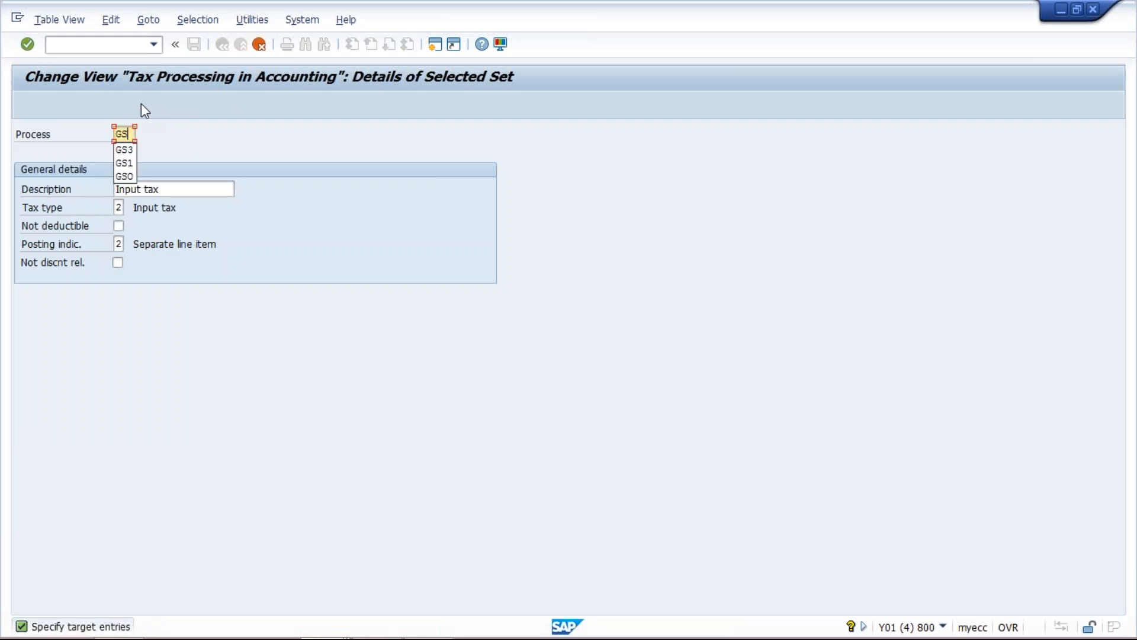
text(4)
key(Return)
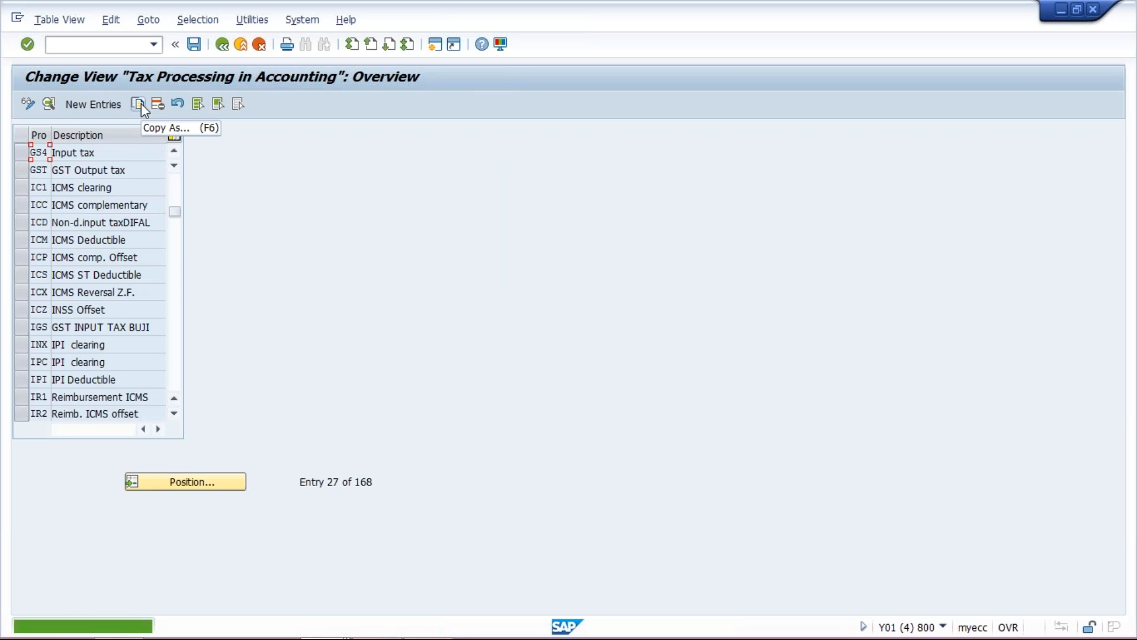
- Change the description of process key GS4 to Input CESS and return to the overview
double_click(102, 153)
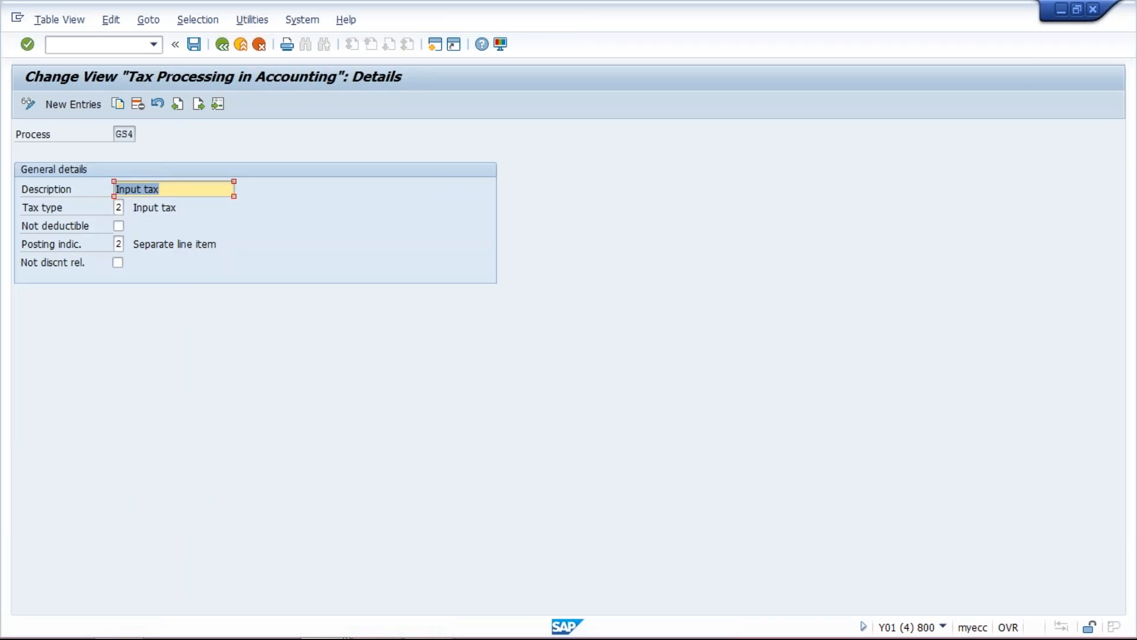
click(176, 188)
key(BackSpace)
key(BackSpace)
key(BackSpace)
text(CESS)
key(Return)
click(222, 46)
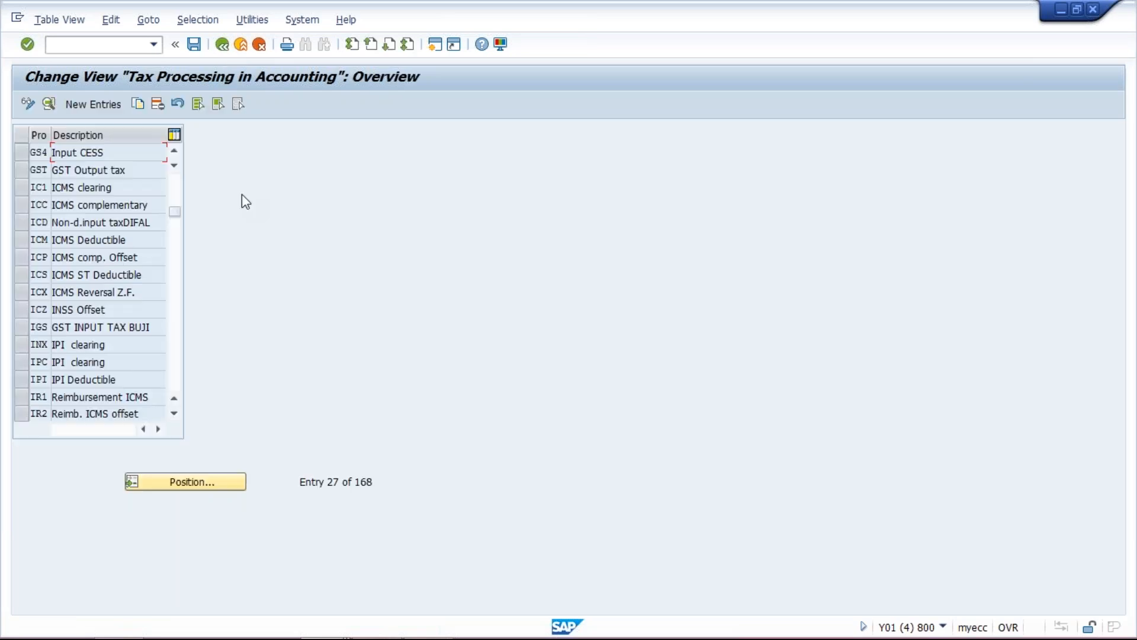
- Change the description of process key GS3 to GST Input tax and return to the overview
click(174, 150)
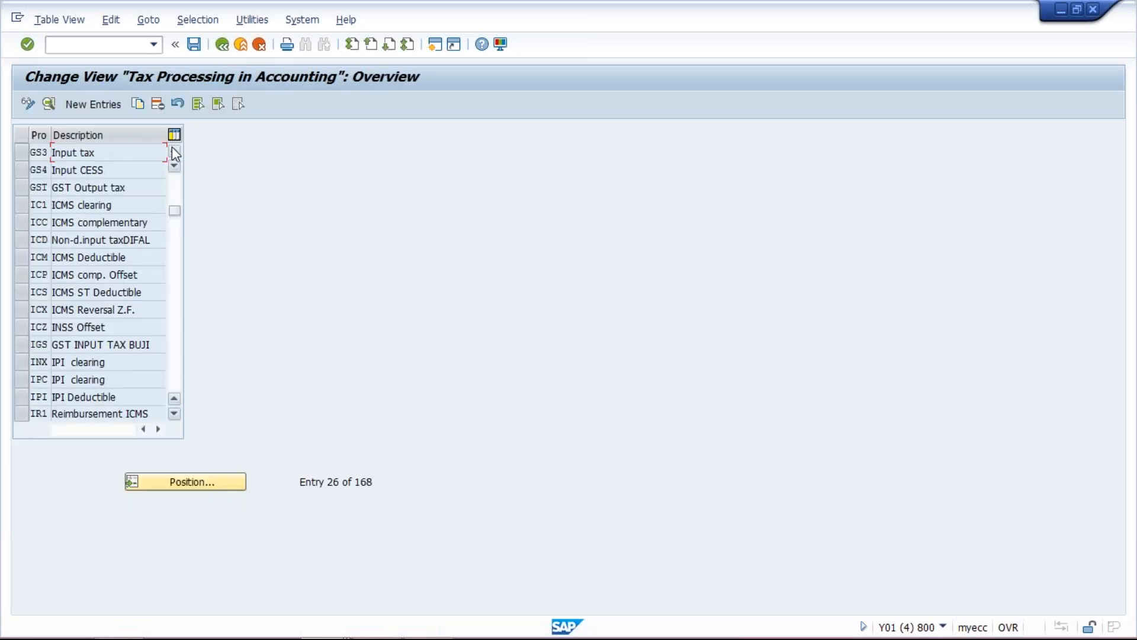
click(95, 152)
click(48, 104)
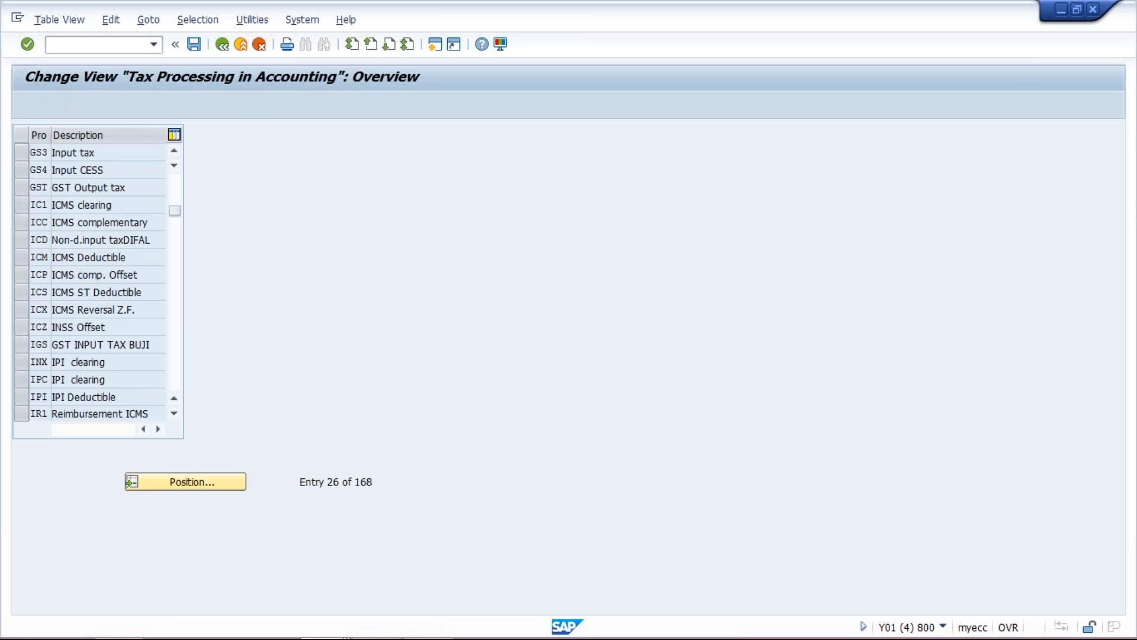
key(Left)
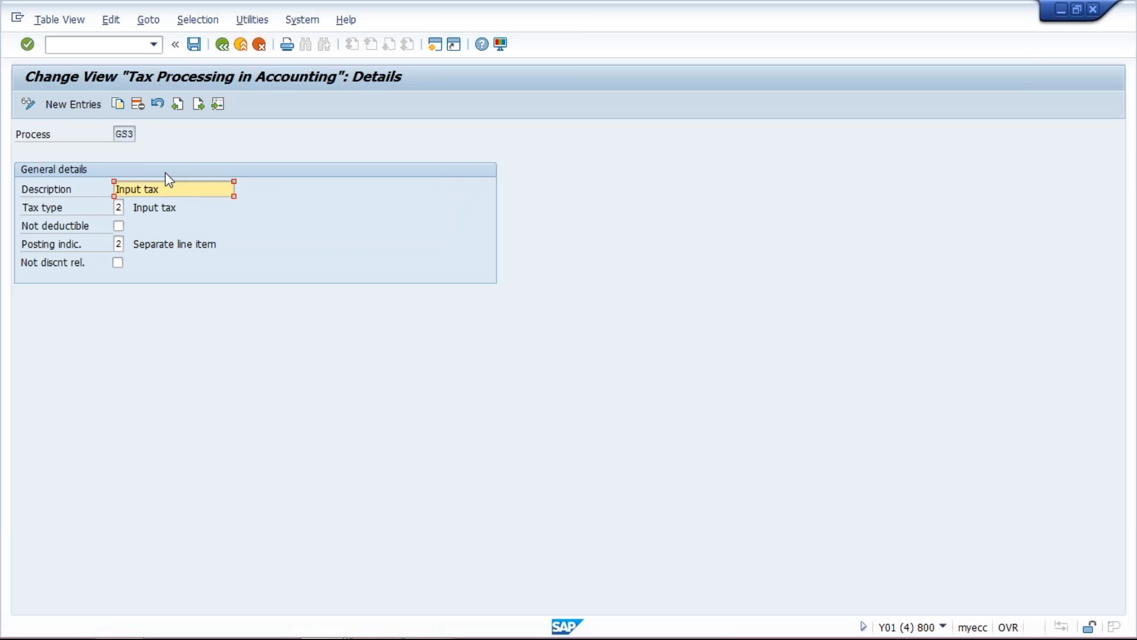
text(GS)
key(Return)
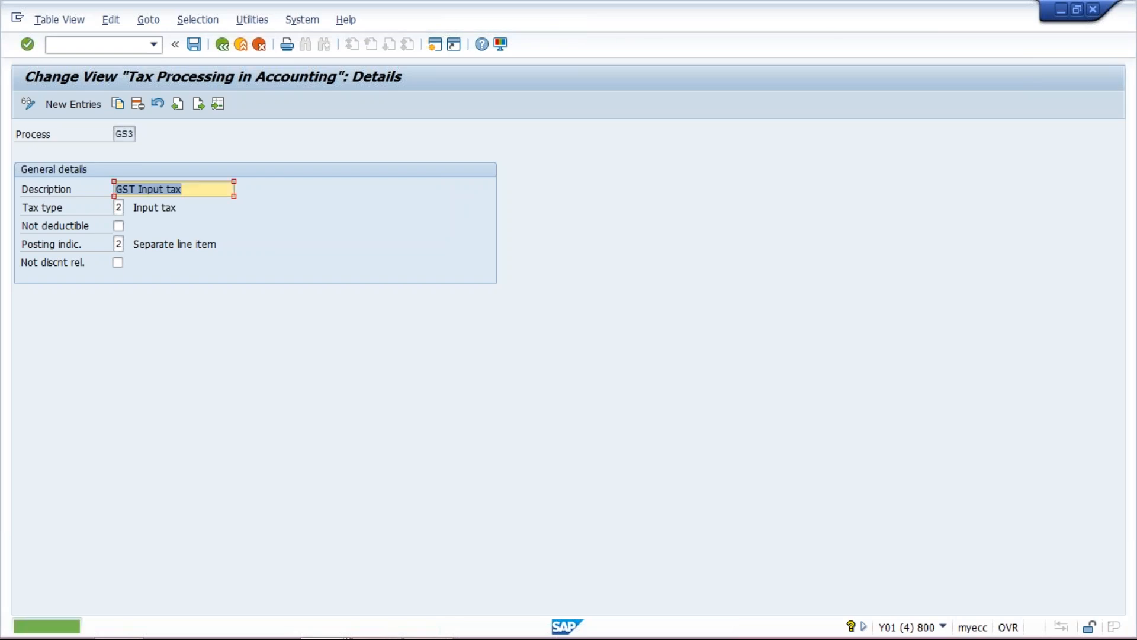
click(222, 46)
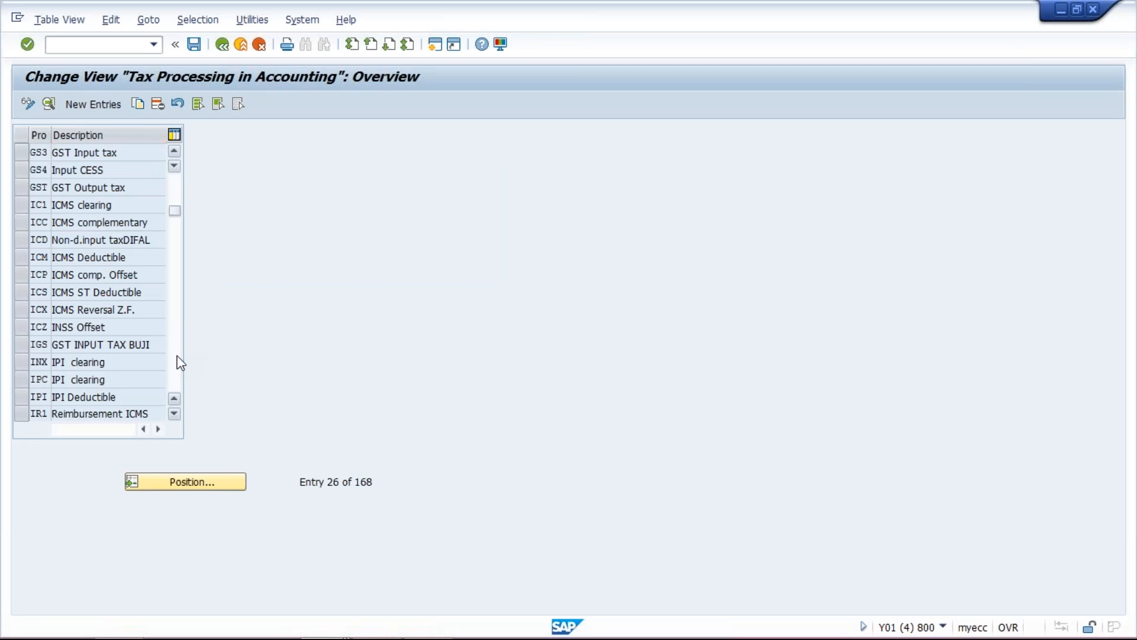
- Copy the output tax process key MWS to new process key GS1 with the description GST Output tax
scroll(181, 362, down, 3)
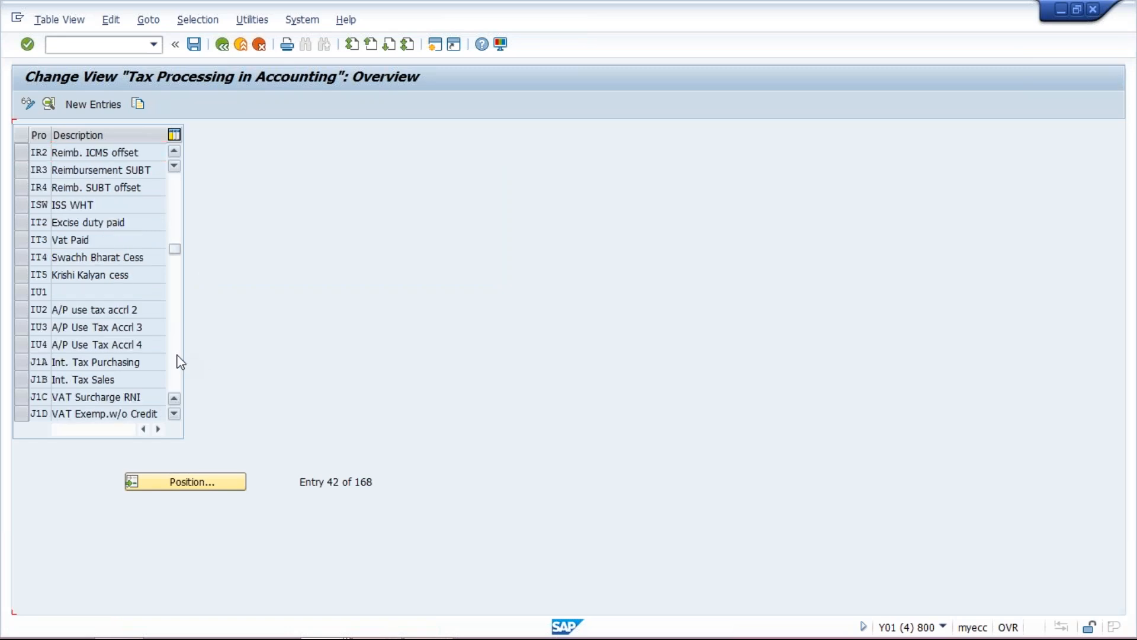
scroll(180, 363, down, 3)
scroll(180, 362, down, 3)
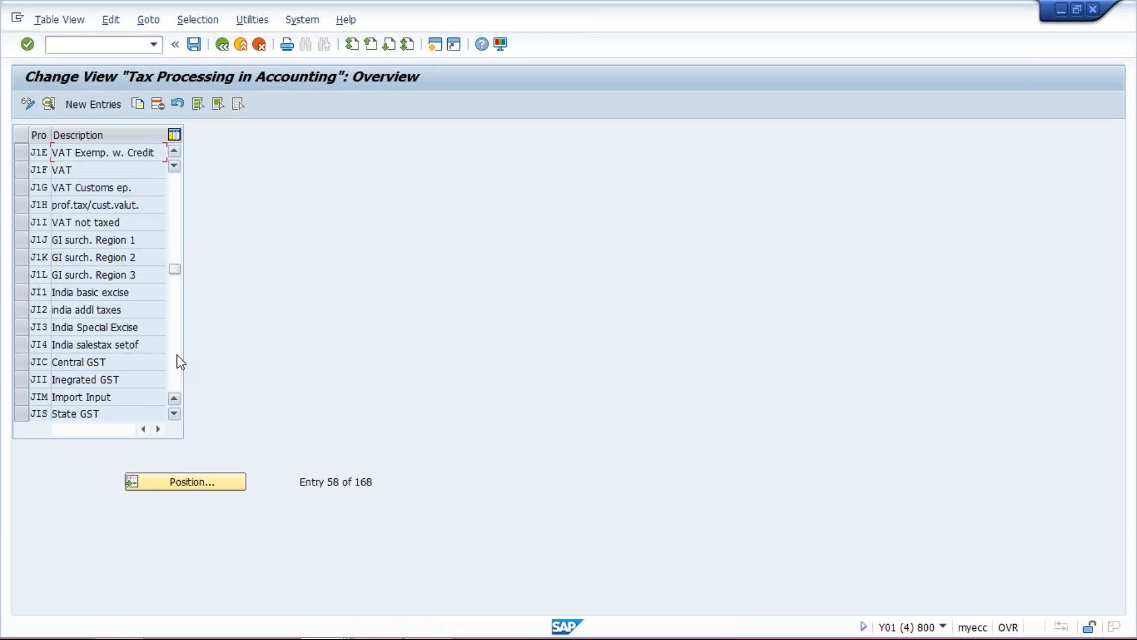
scroll(180, 362, down, 3)
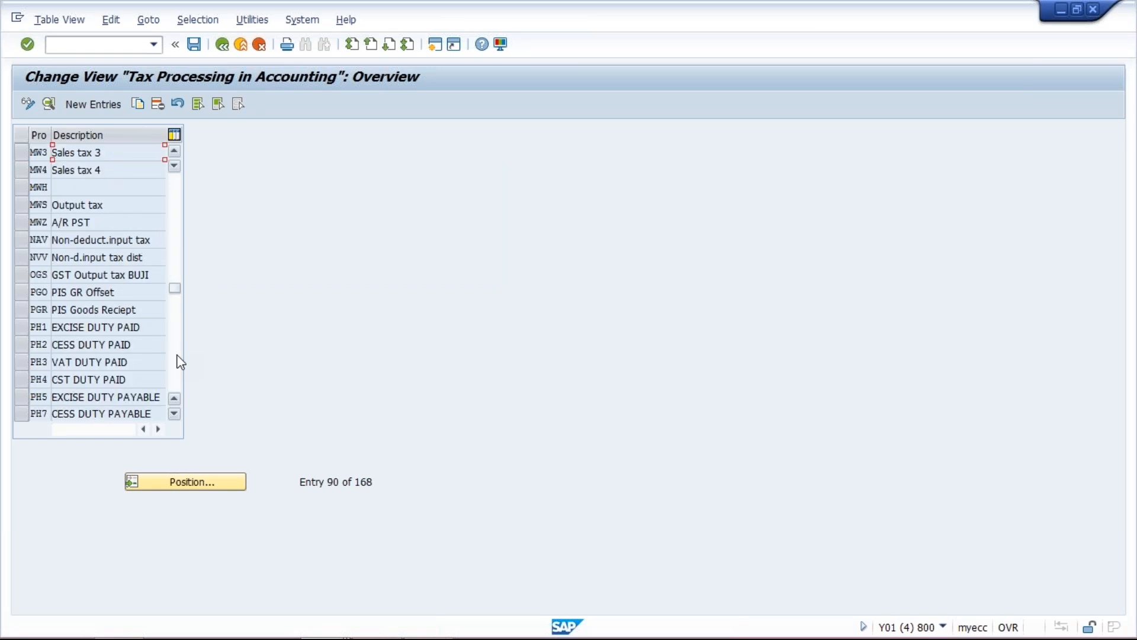
scroll(179, 362, down, 3)
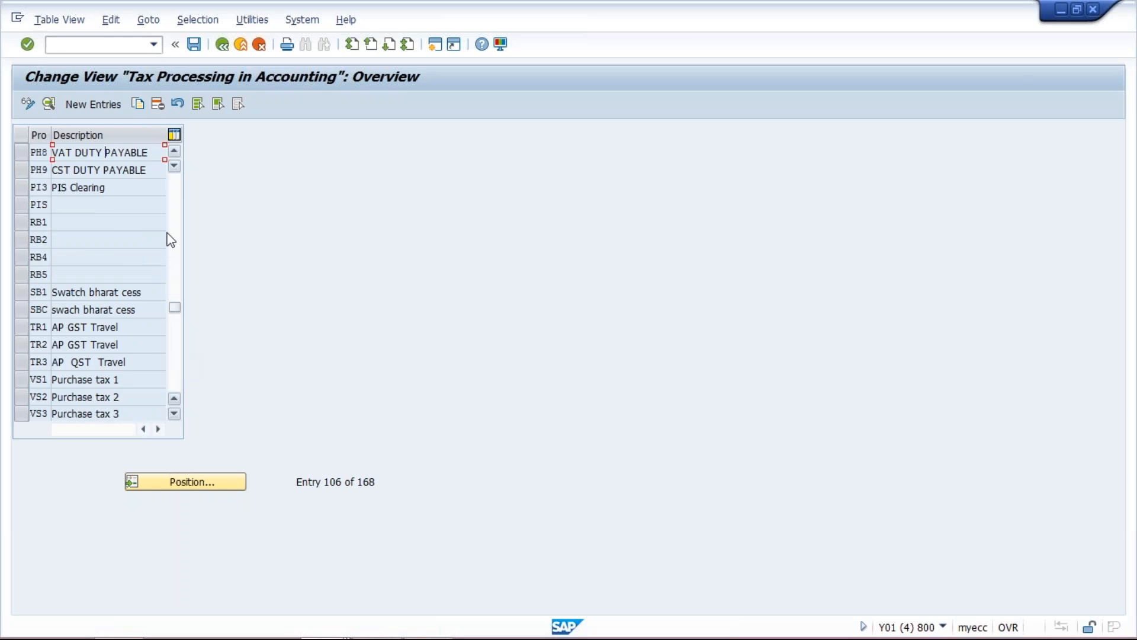
scroll(177, 220, up, 3)
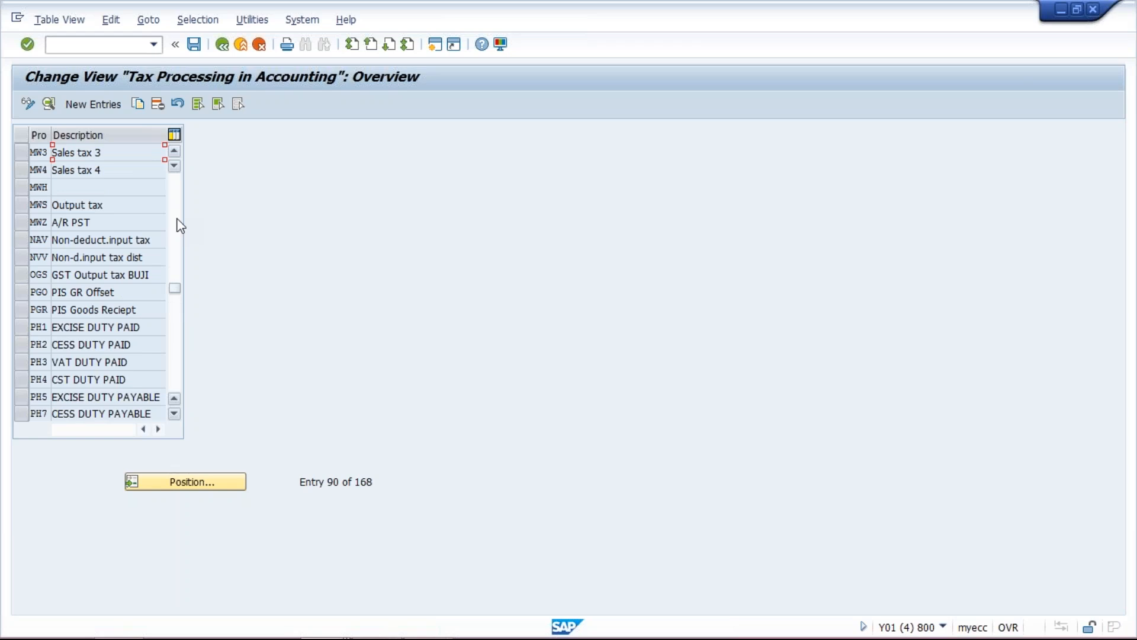
click(25, 205)
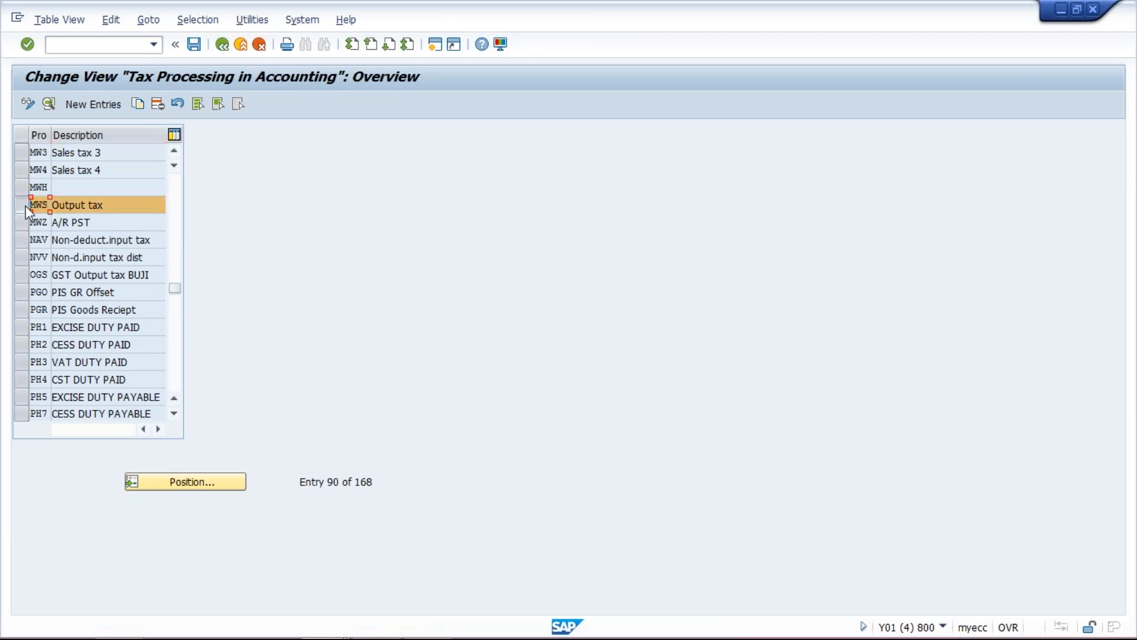
click(138, 104)
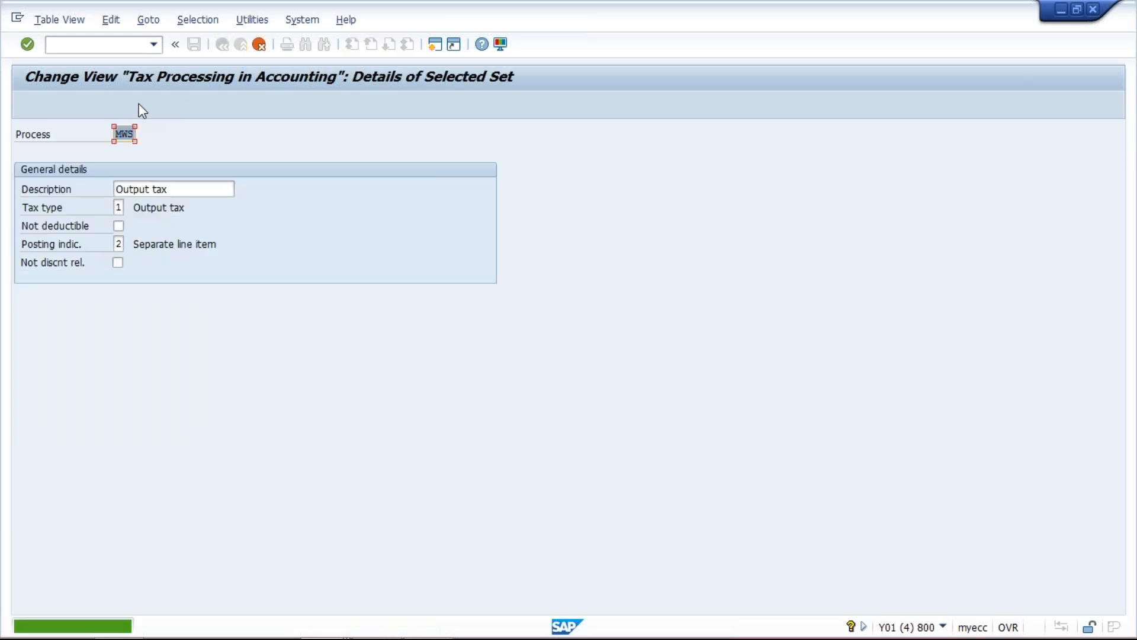
text(GS1)
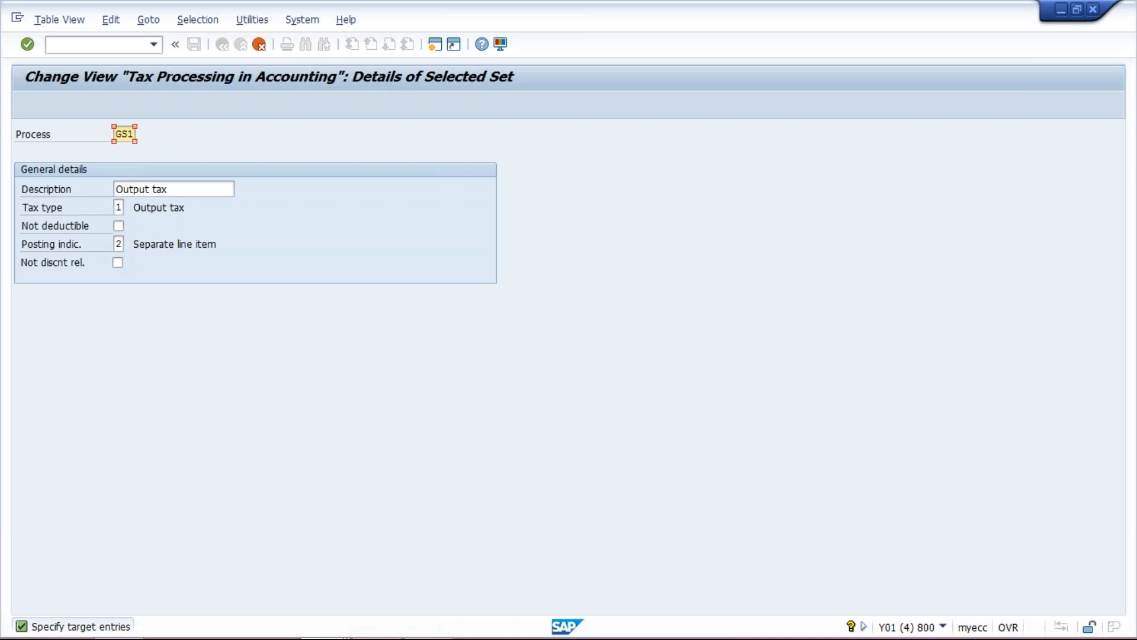
click(116, 189)
text(GST)
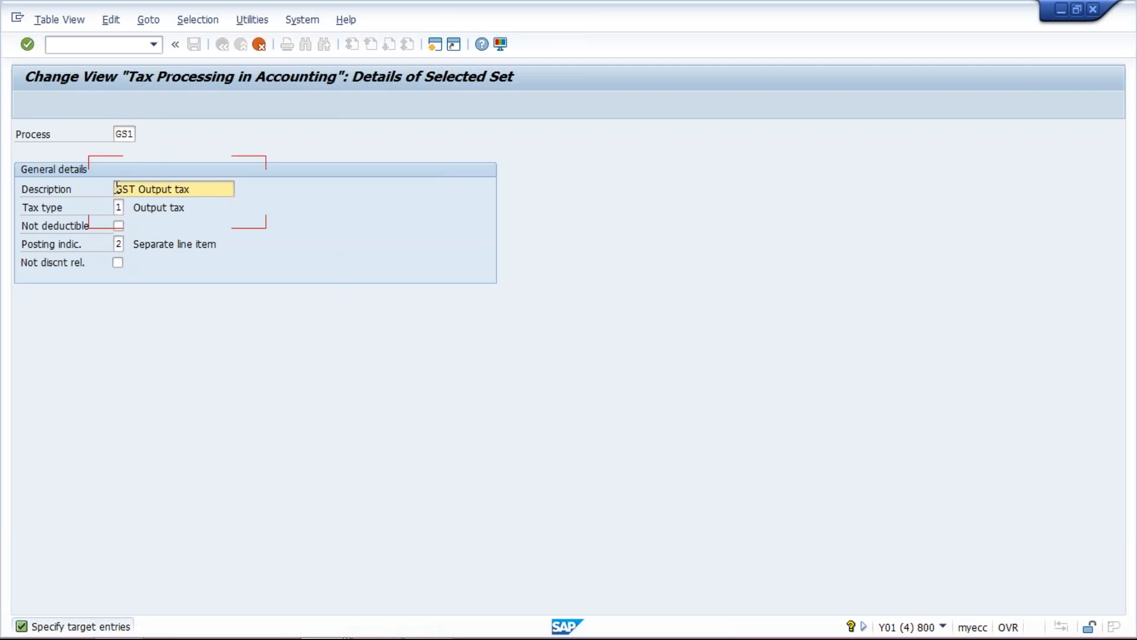
key(Return)
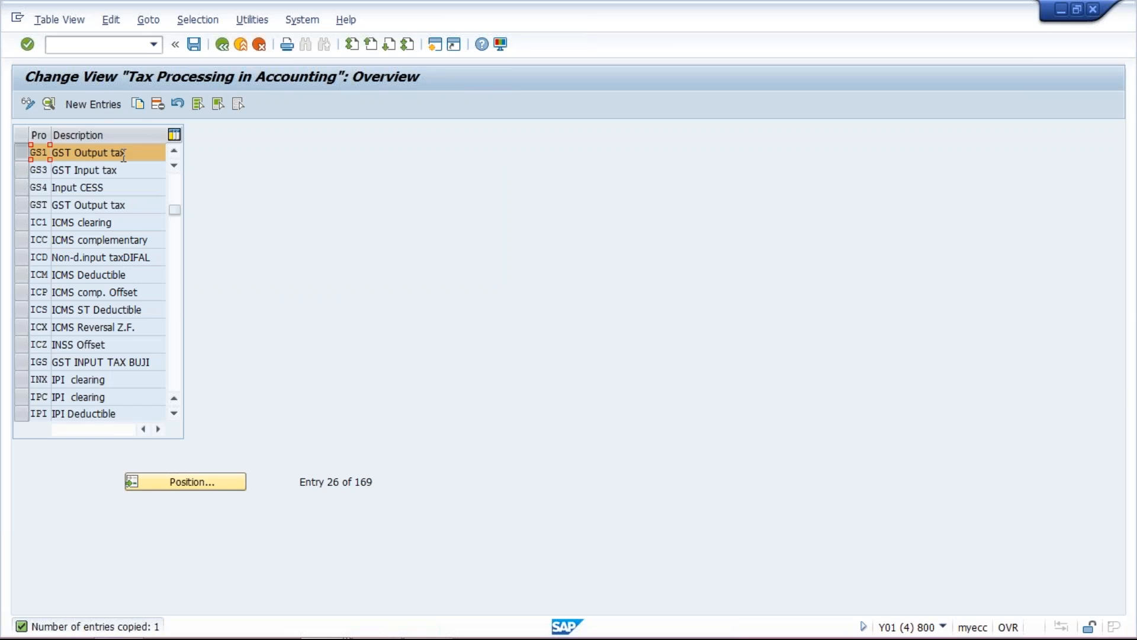
- Copy process key GS1 to new process key GS2 with the description GST Output CESS and save the entries
click(139, 105)
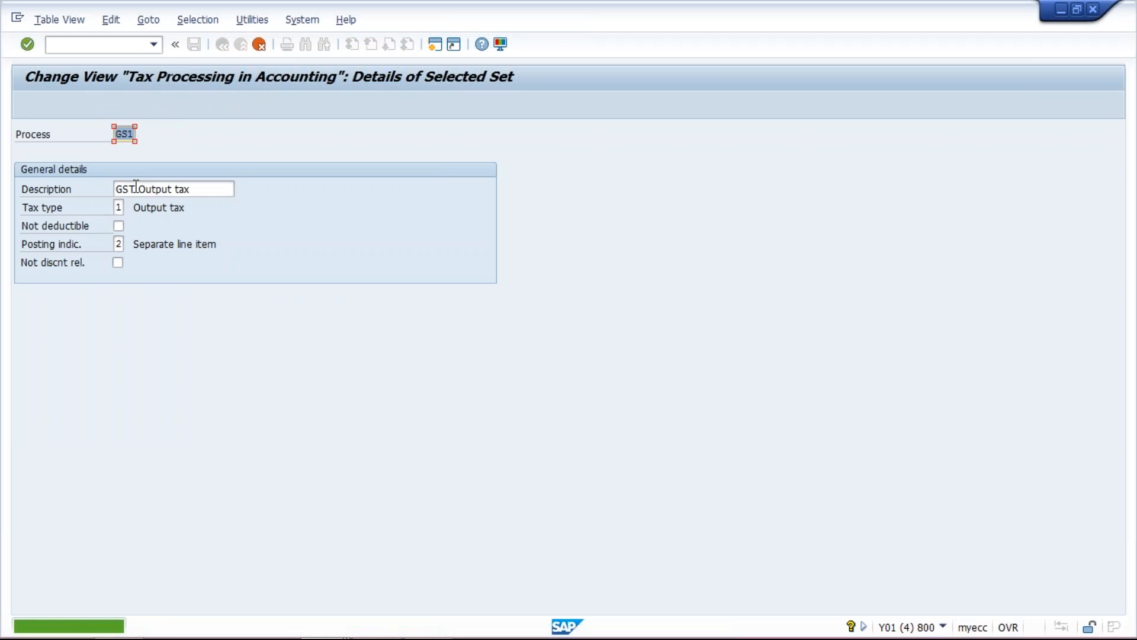
text(GS2)
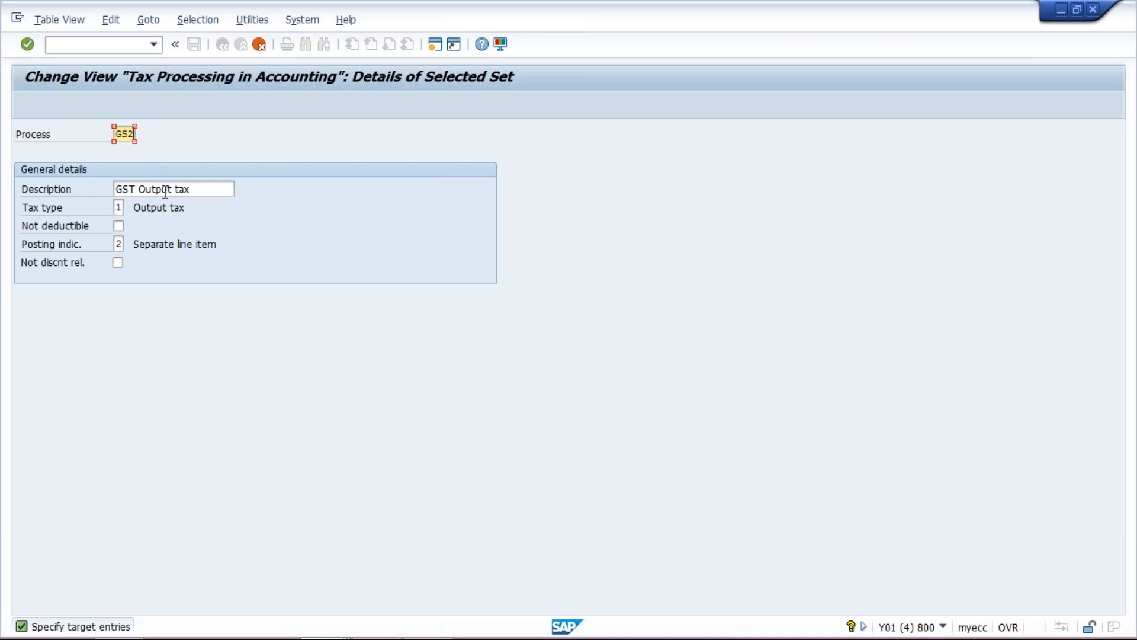
click(139, 188)
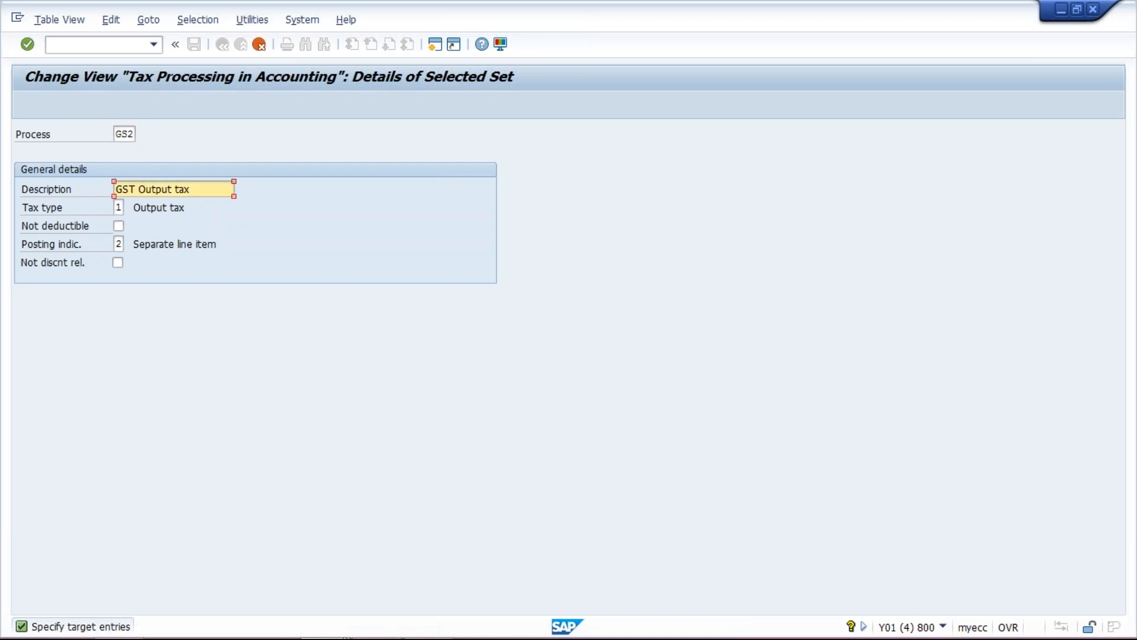
click(202, 186)
key(BackSpace)
key(BackSpace)
key(BackSpace)
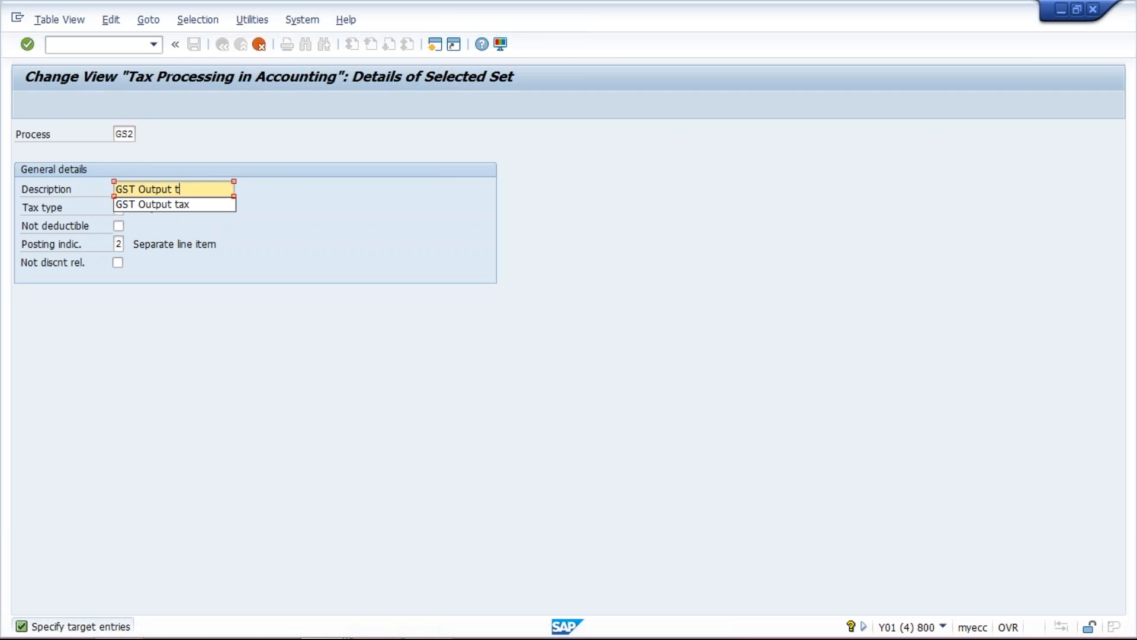
text(CESS)
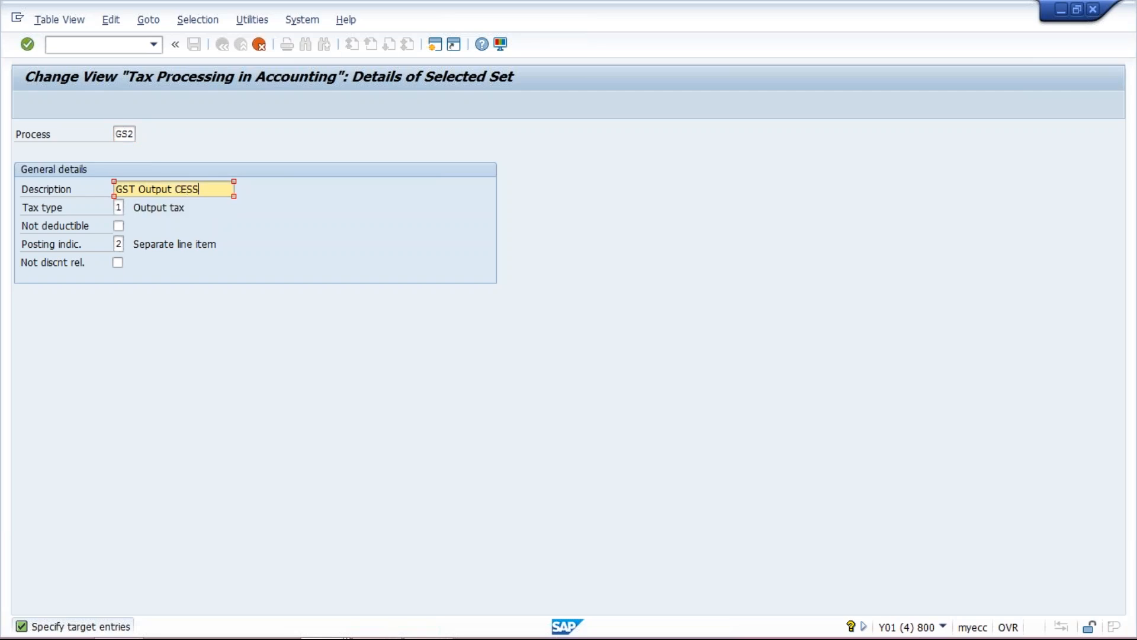
key(Return)
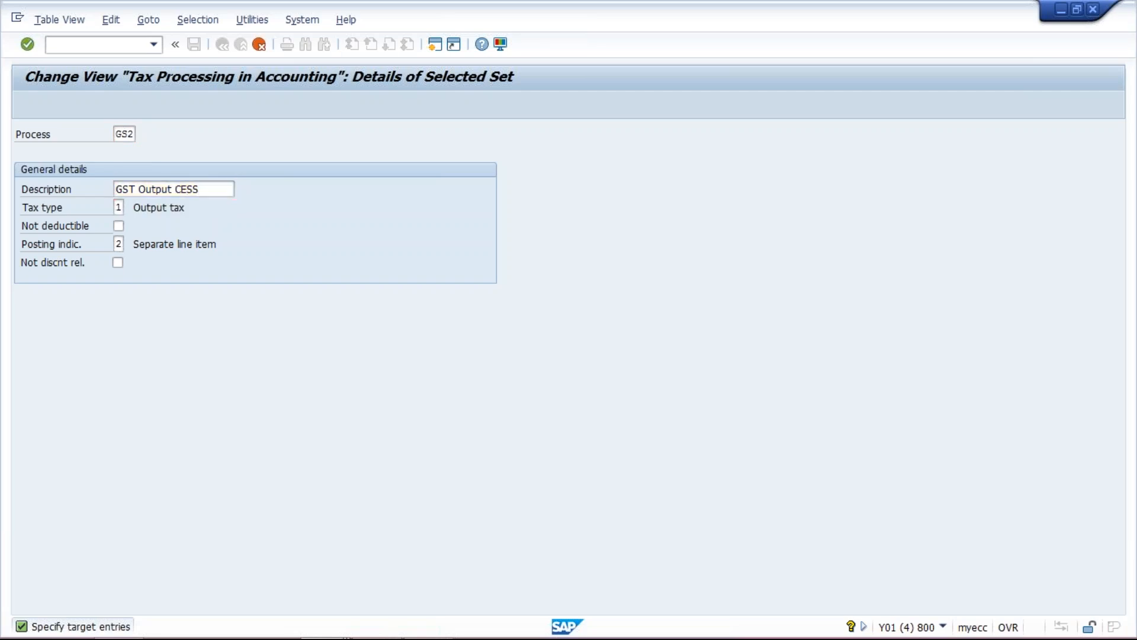
key(Return)
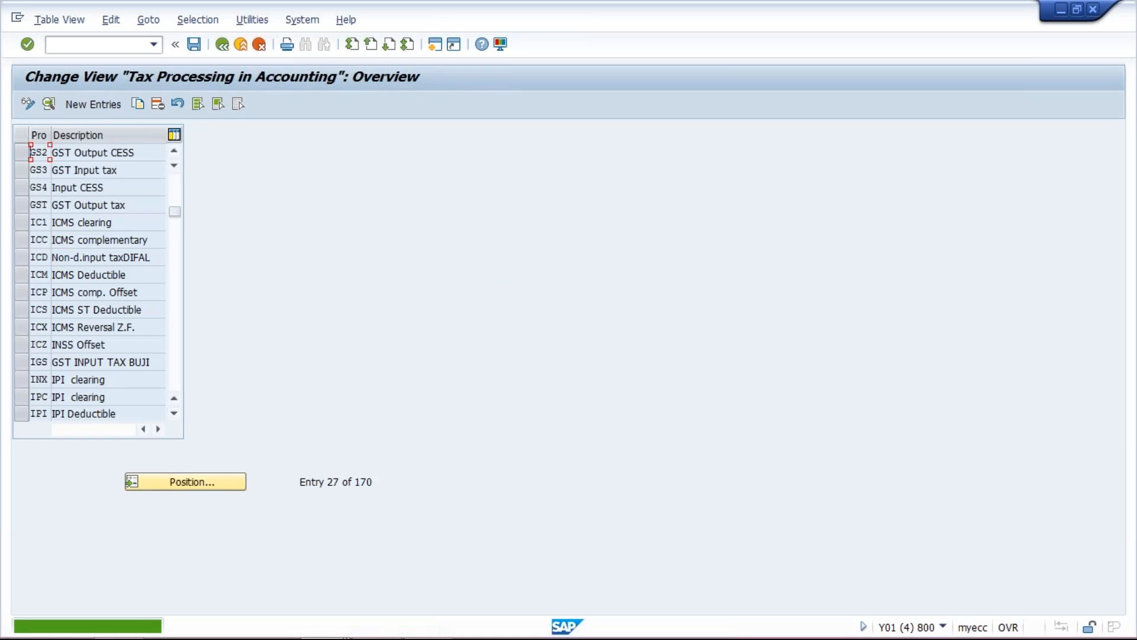
key(ctrl+s)
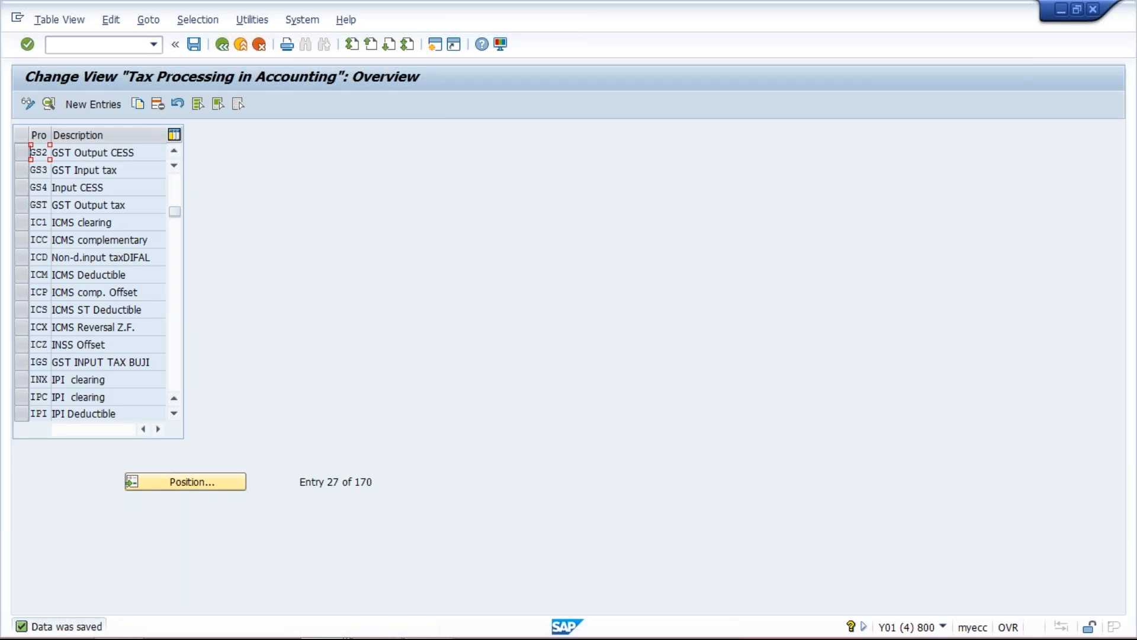
- Open transaction OB40 to maintain automatic postings for taxes on sales and purchases
click(75, 47)
text(/N)
key(BackSpace)
key(BackSpace)
text(/NOB40)
key(Return)
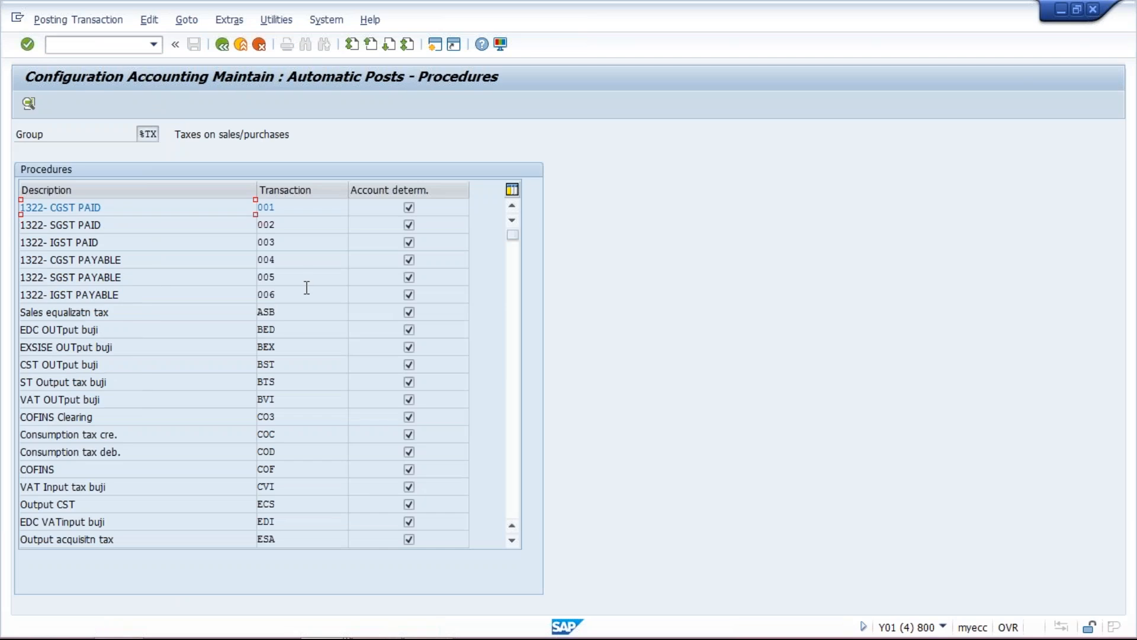
- Open the account determination of GST Output tax (GS1) for chart of accounts TM01 and save its rules
click(514, 371)
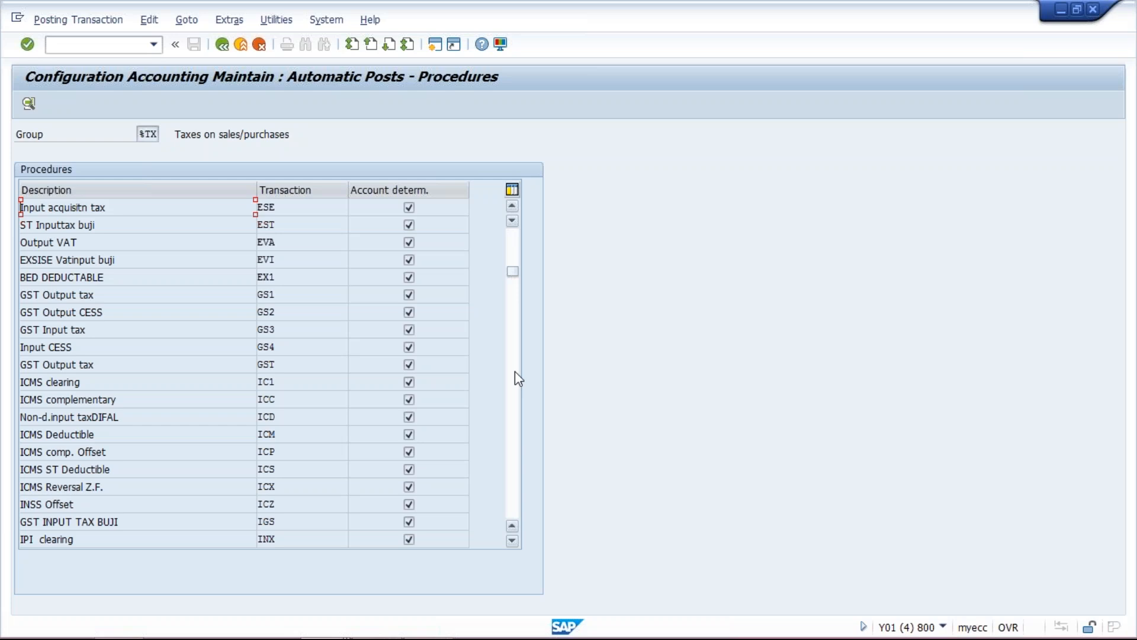
click(302, 295)
click(302, 310)
click(307, 330)
click(312, 347)
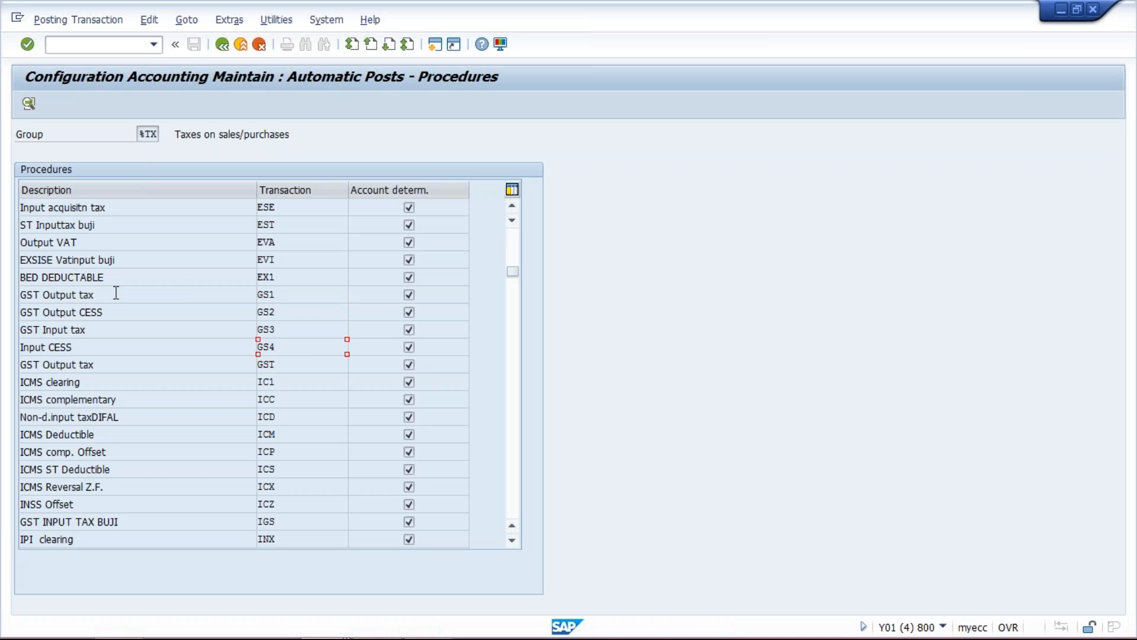
click(28, 103)
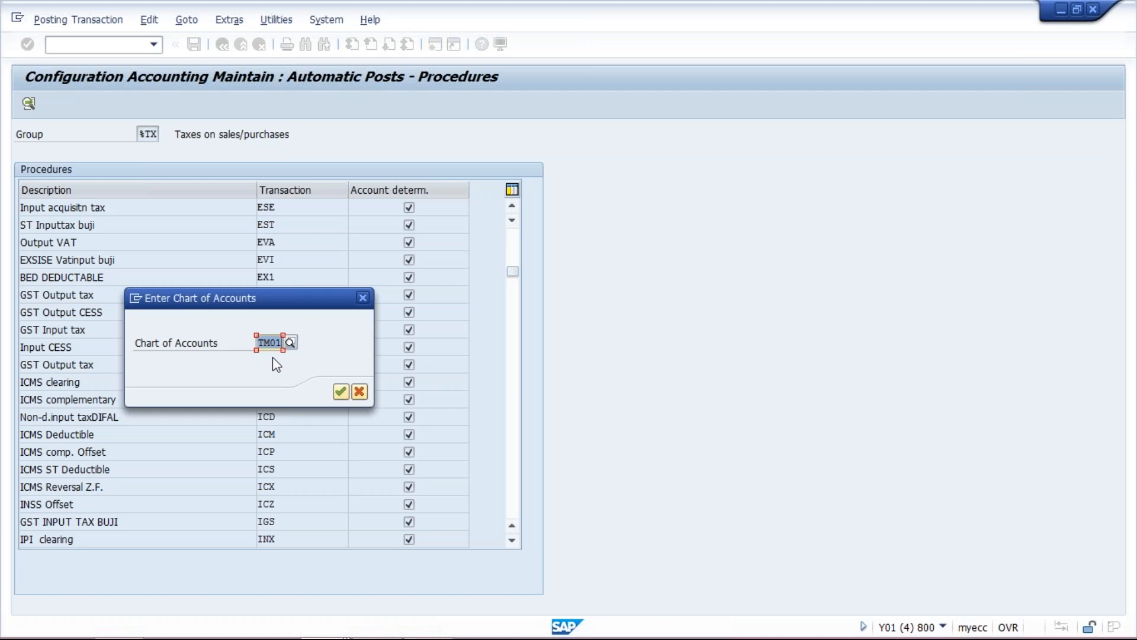
key(Return)
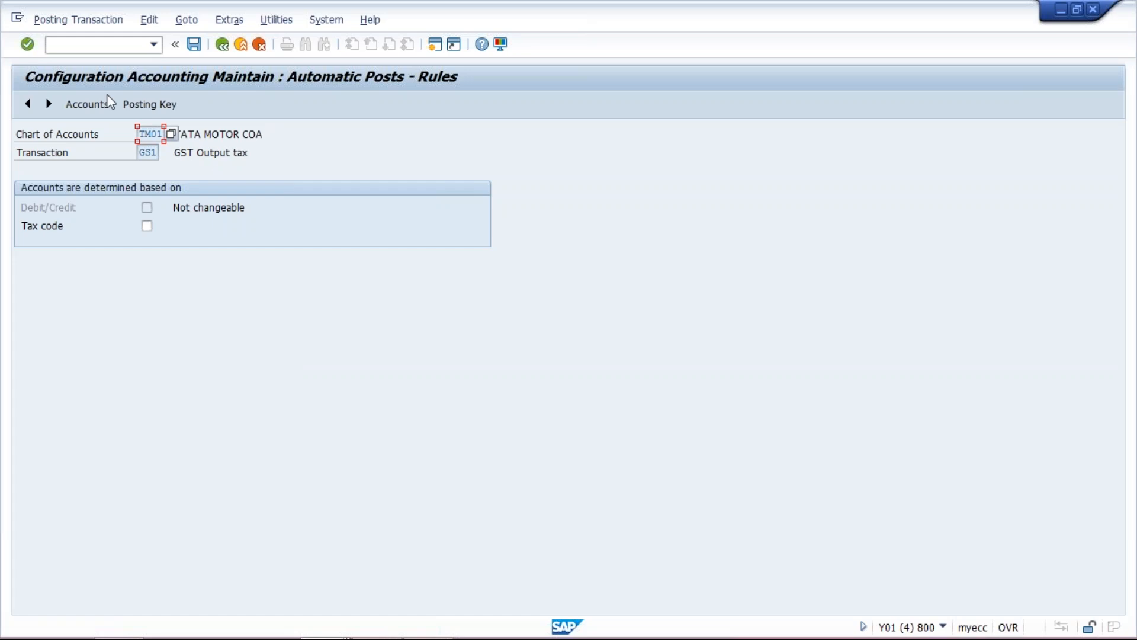
click(195, 44)
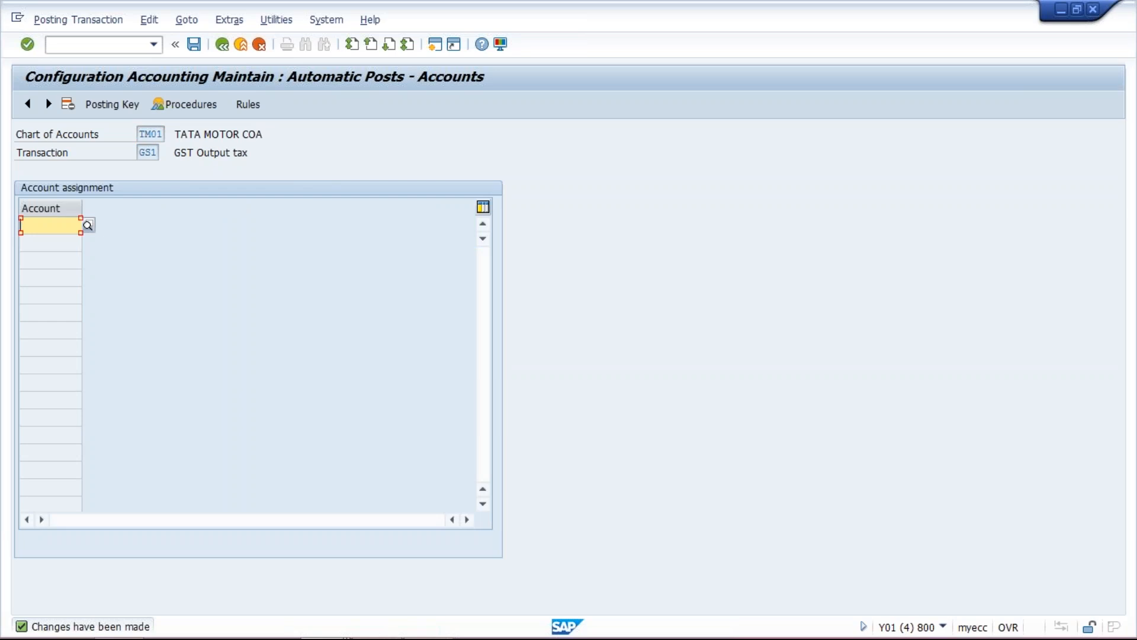
- Set the GS1 posting keys to debit 40 and credit 50 and save them in the proposed customizing request
click(125, 106)
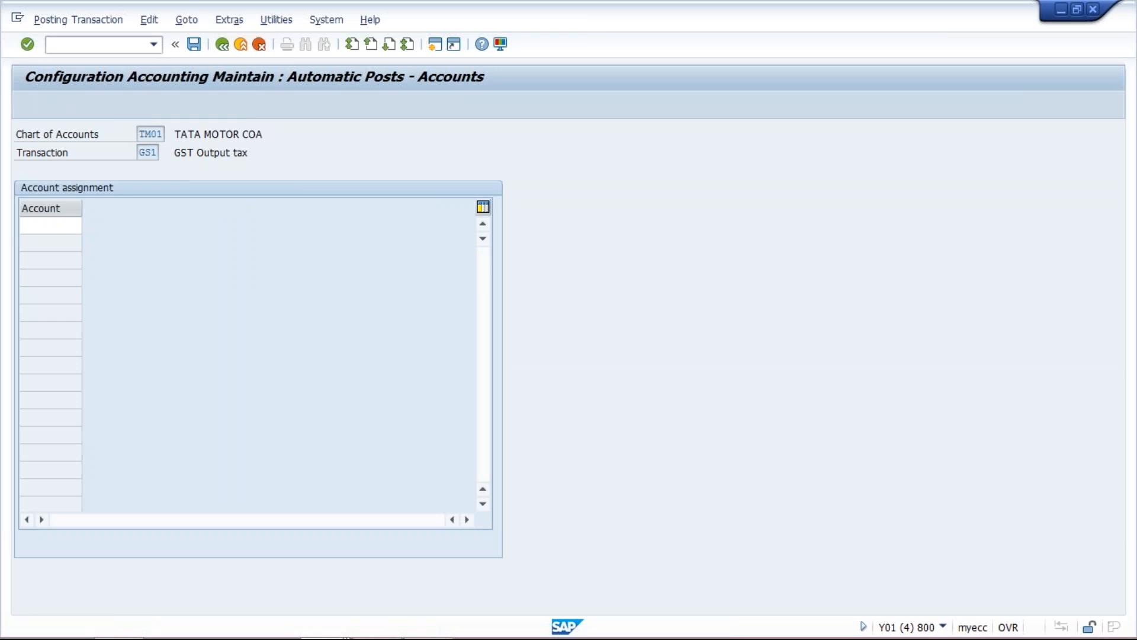
text(40)
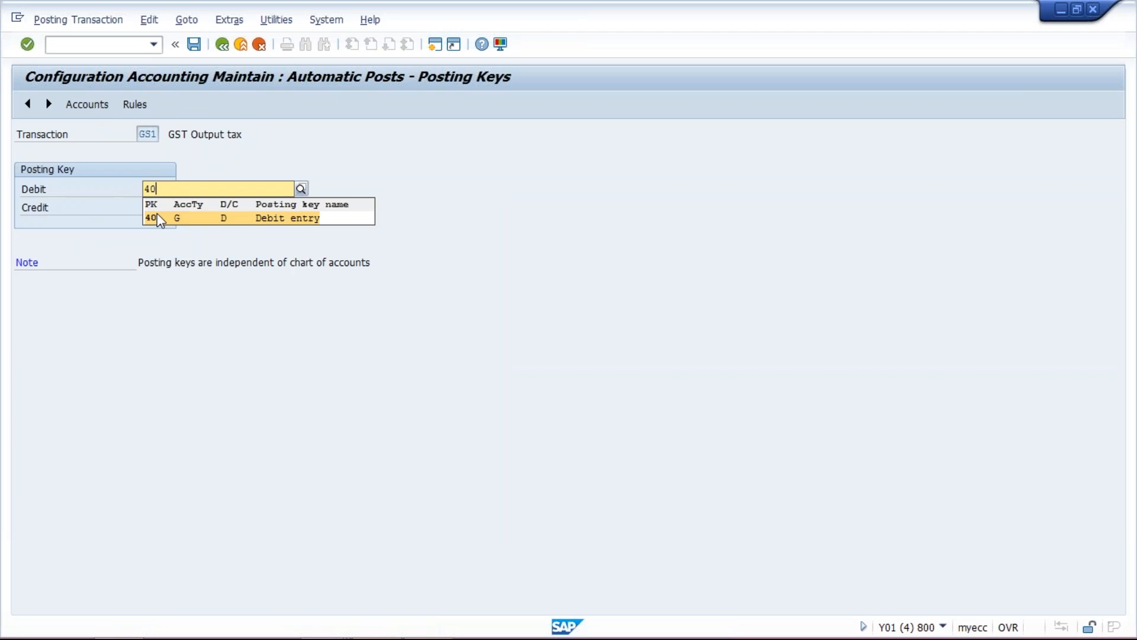
click(155, 218)
click(151, 207)
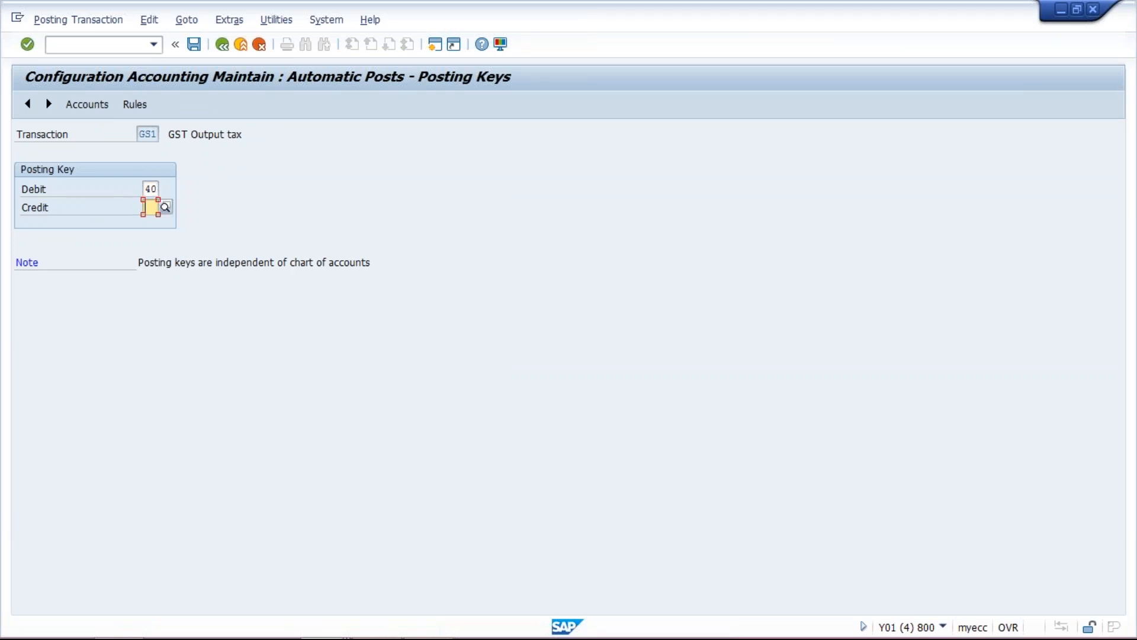
text(50)
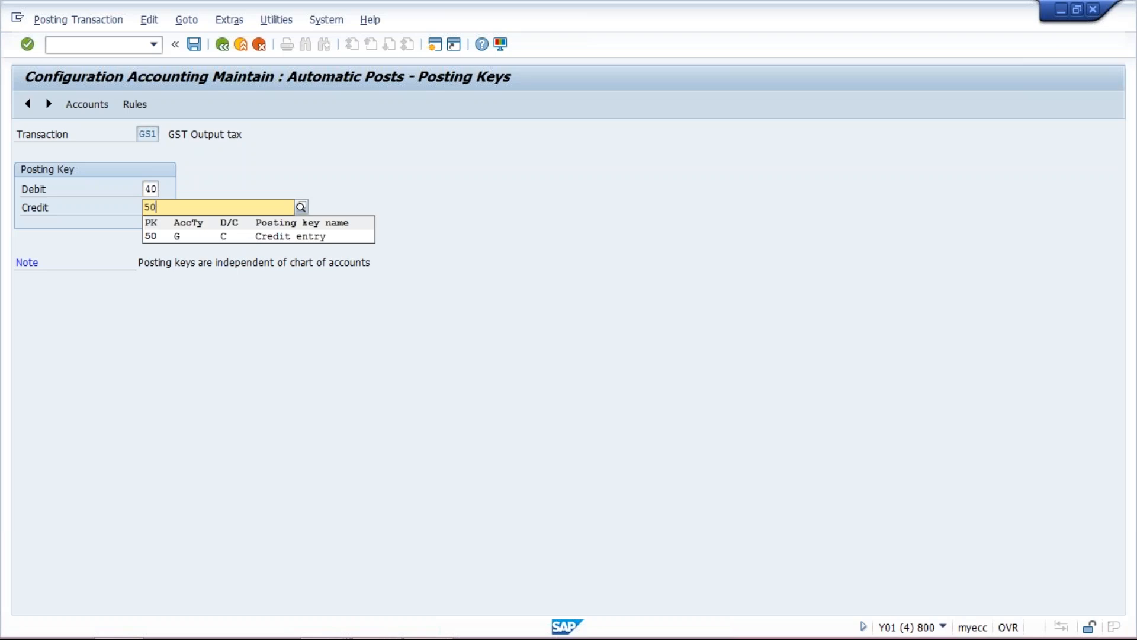
click(176, 240)
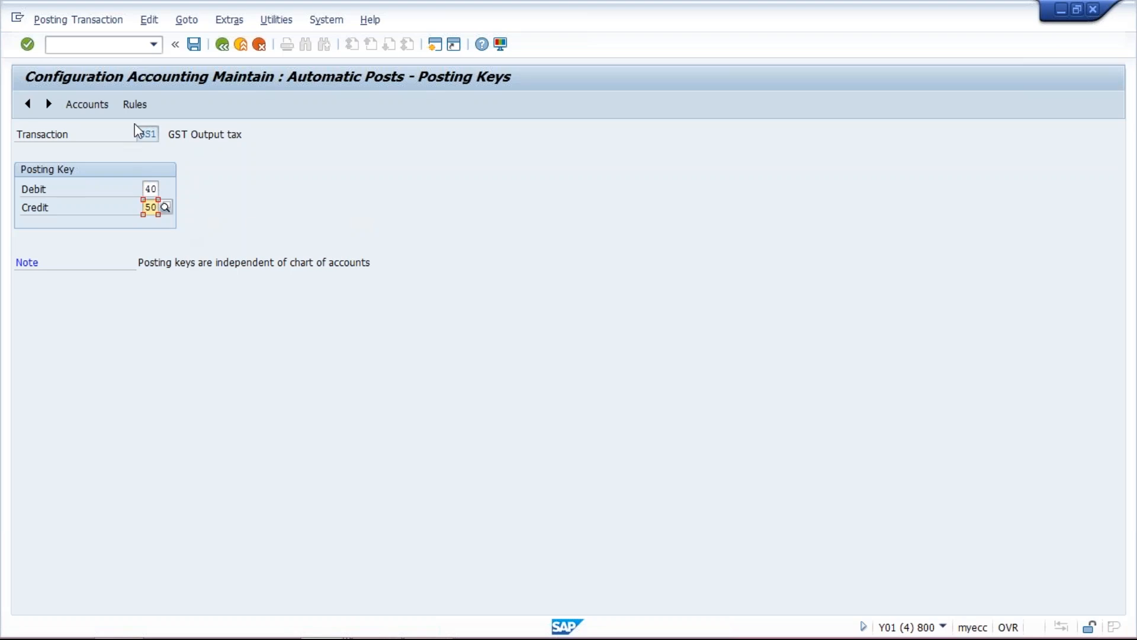
click(191, 50)
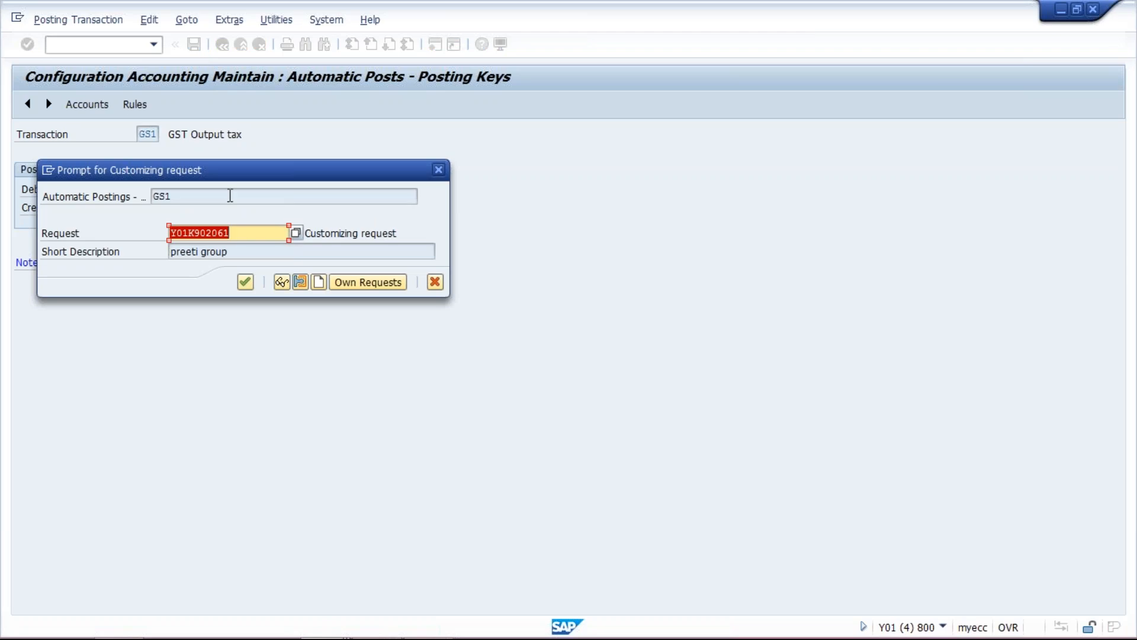
key(Return)
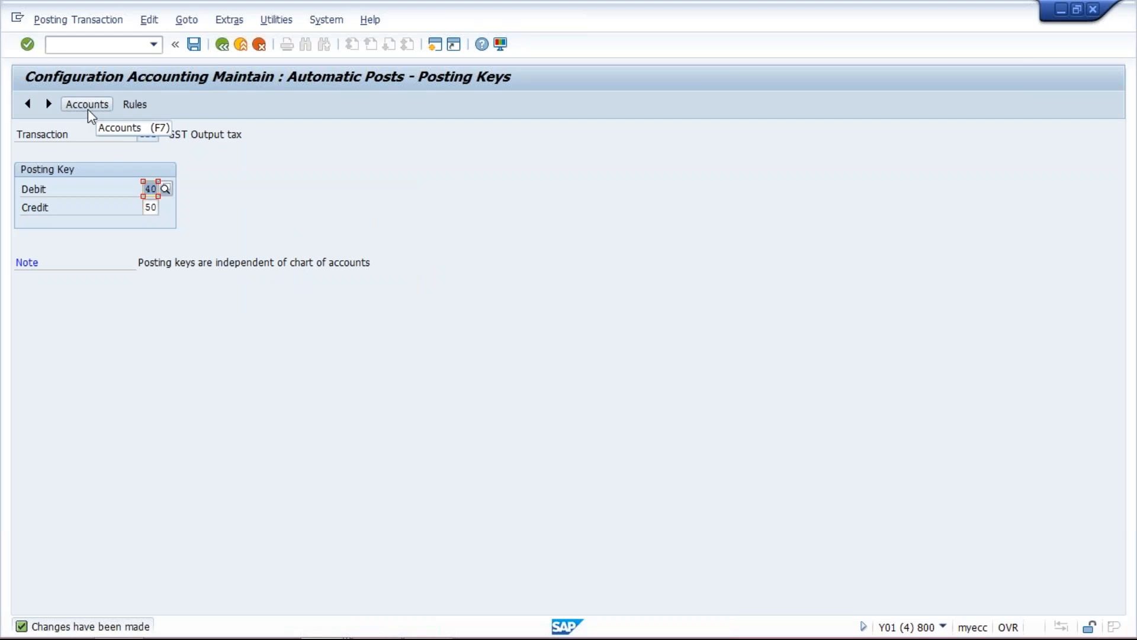
- Look up the GST output tax account, assign G/L account 2001 to GS1, save it in the customizing request and return to the procedures
click(88, 109)
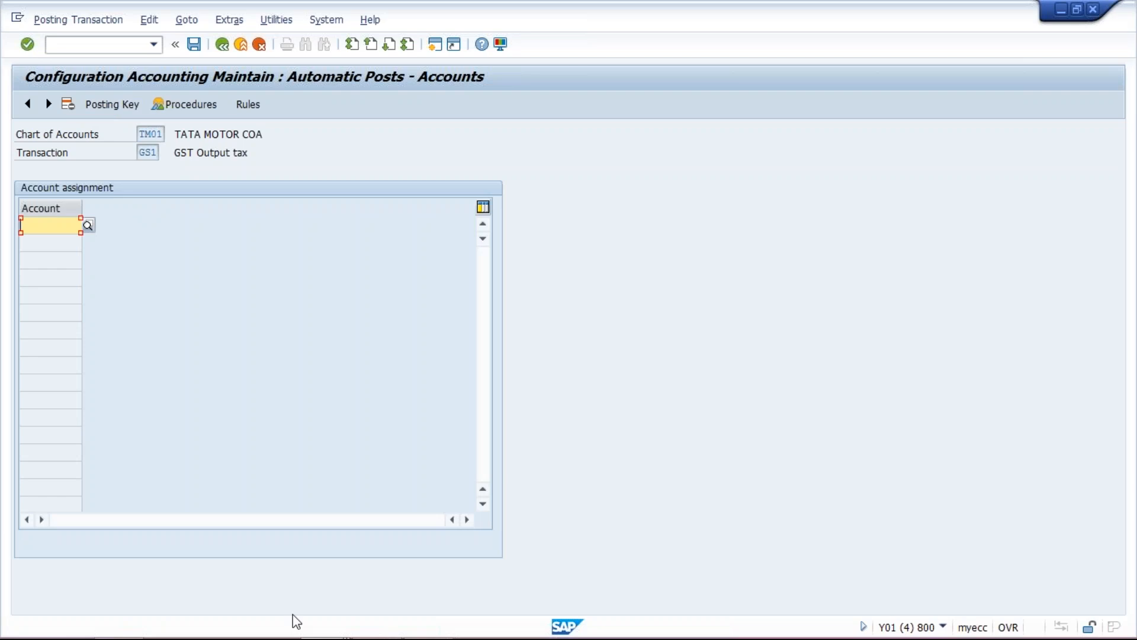
click(337, 629)
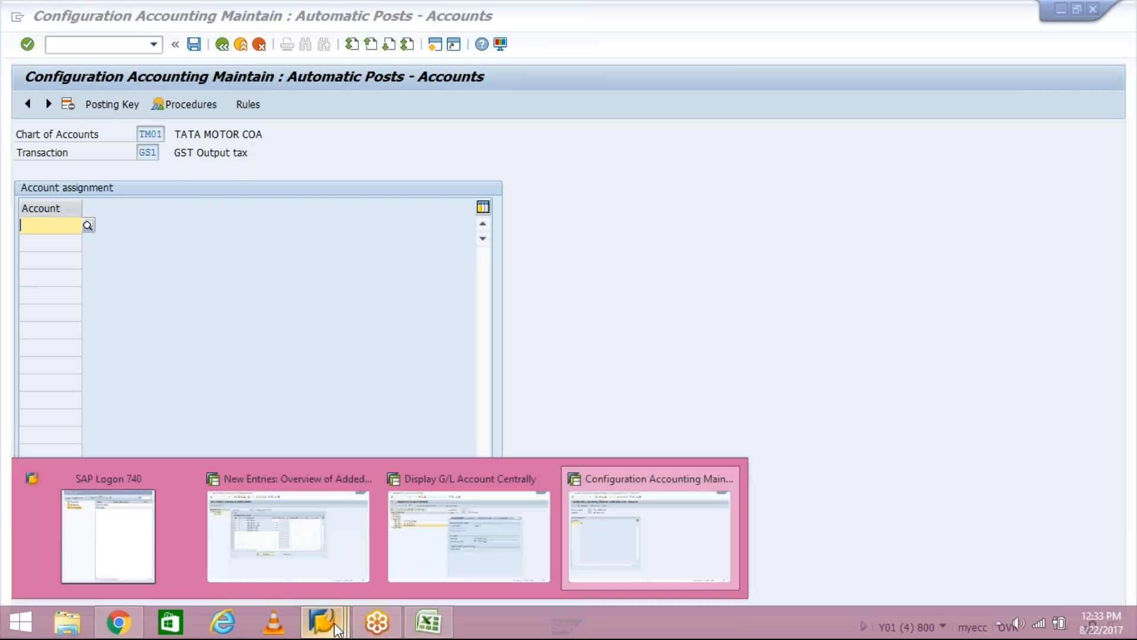
click(415, 545)
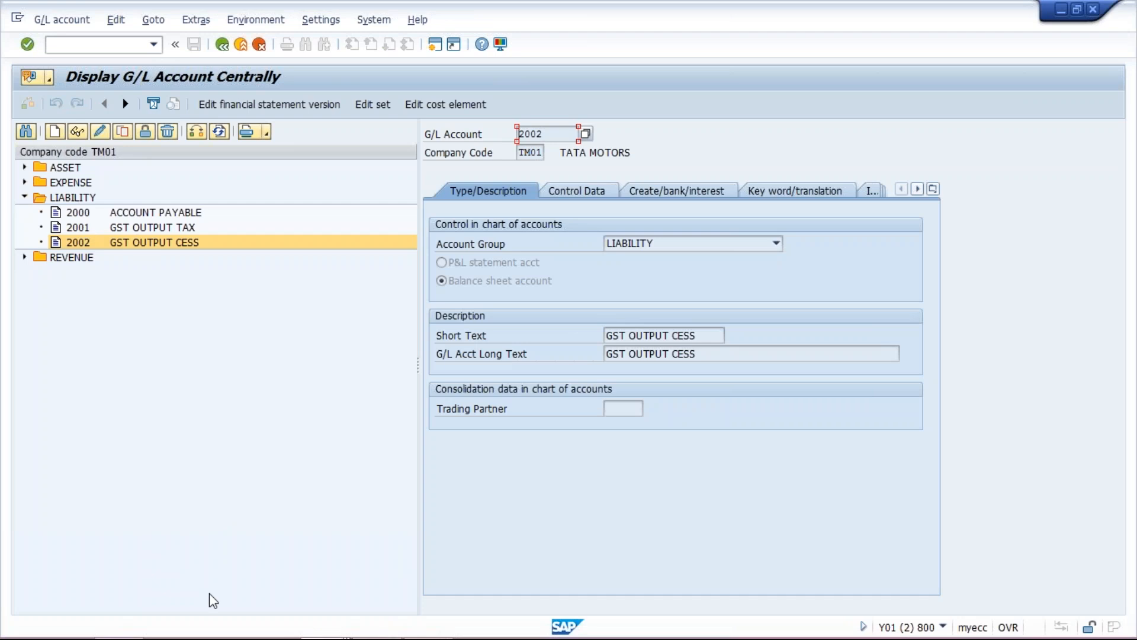
click(335, 632)
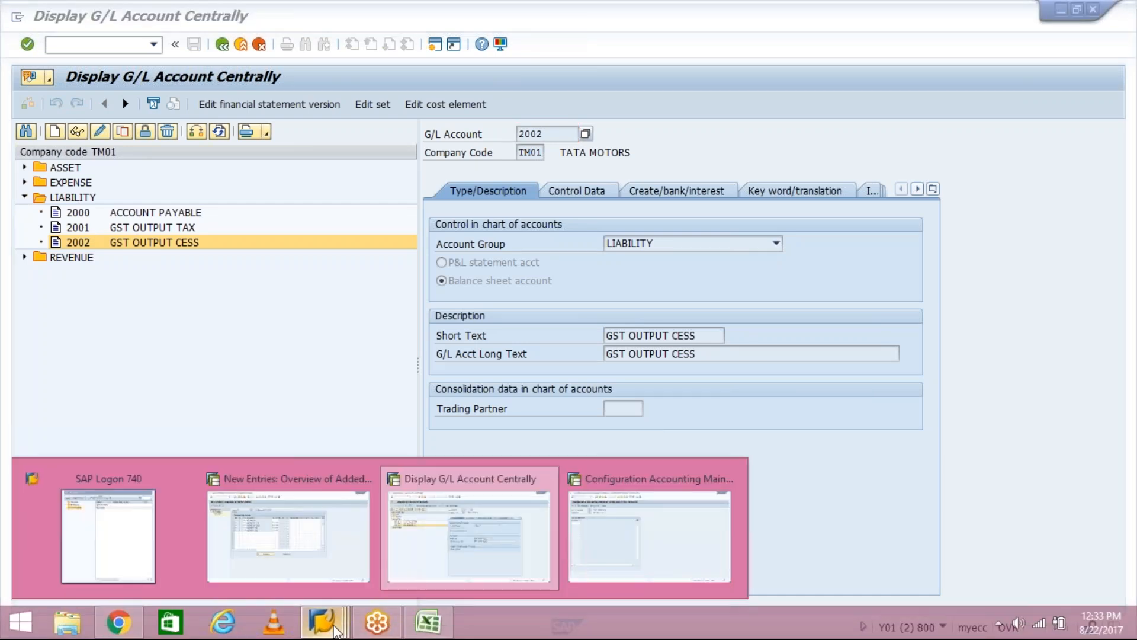
click(584, 536)
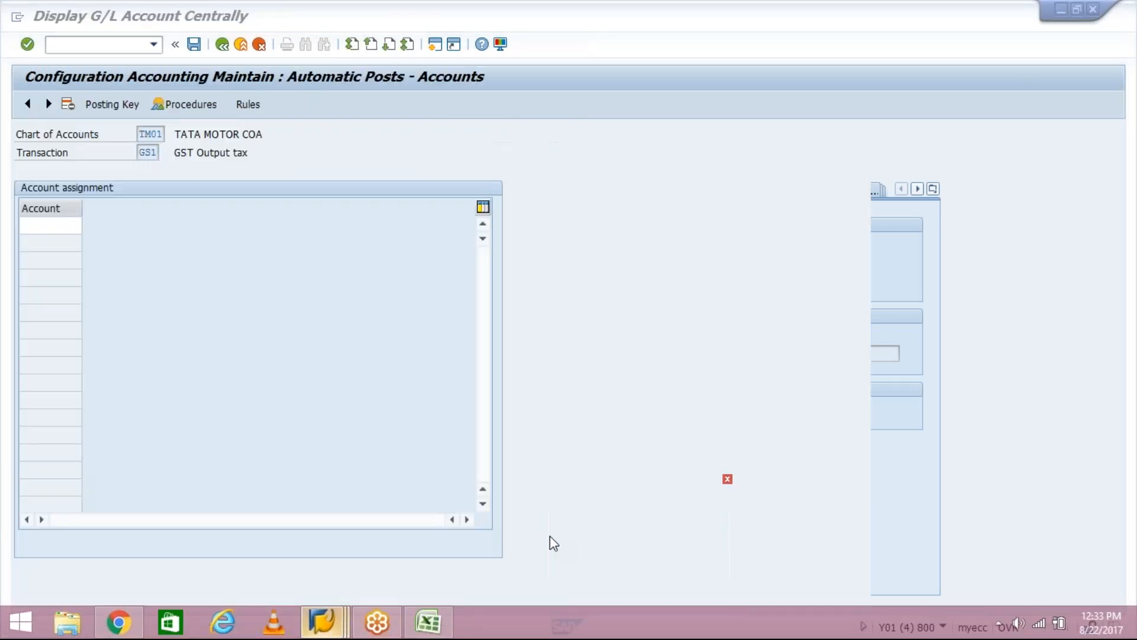
click(53, 227)
text(2001)
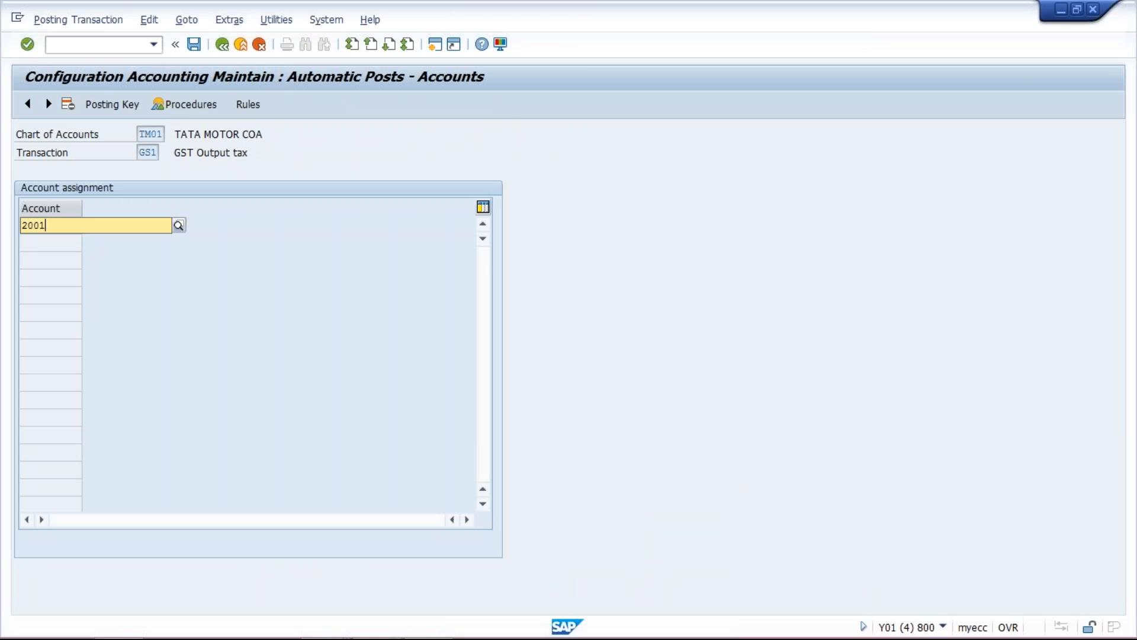
key(Return)
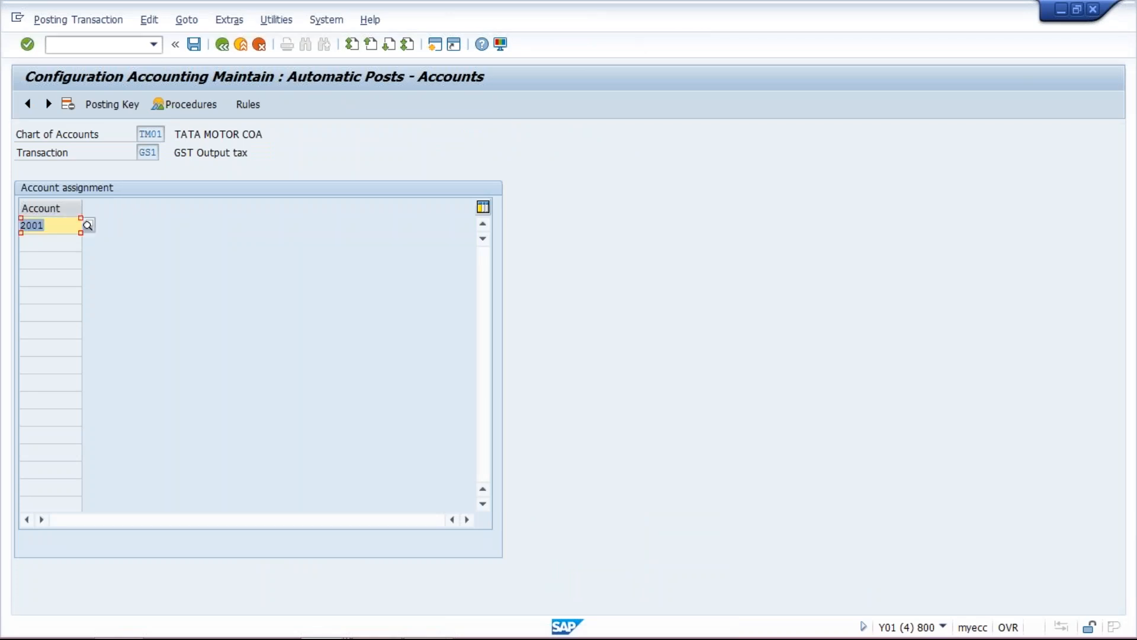
click(195, 44)
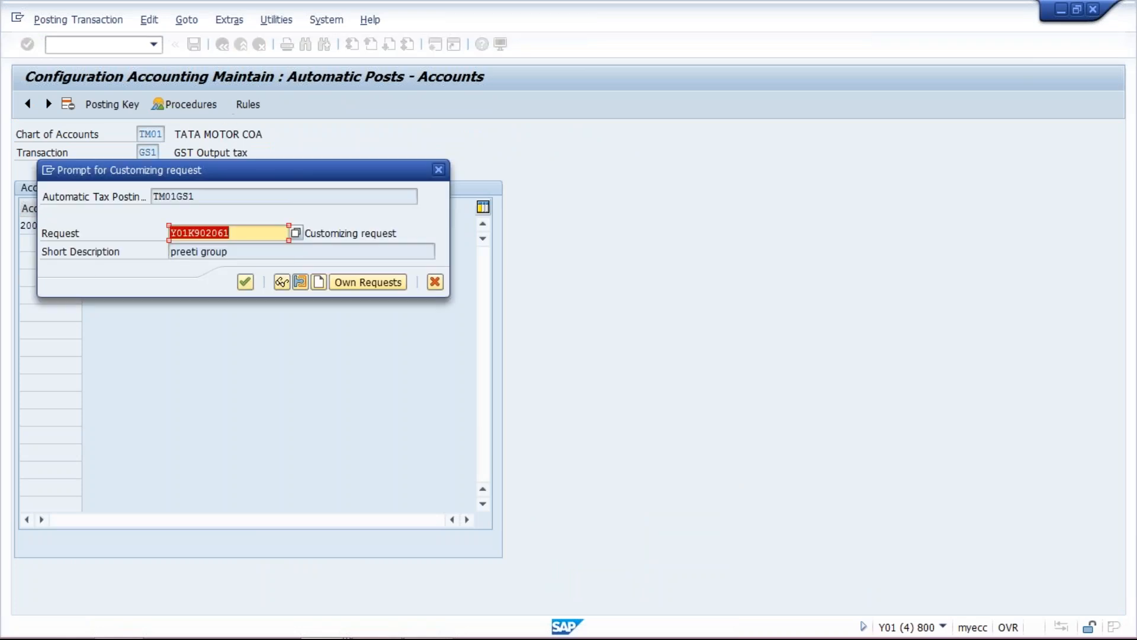
click(246, 283)
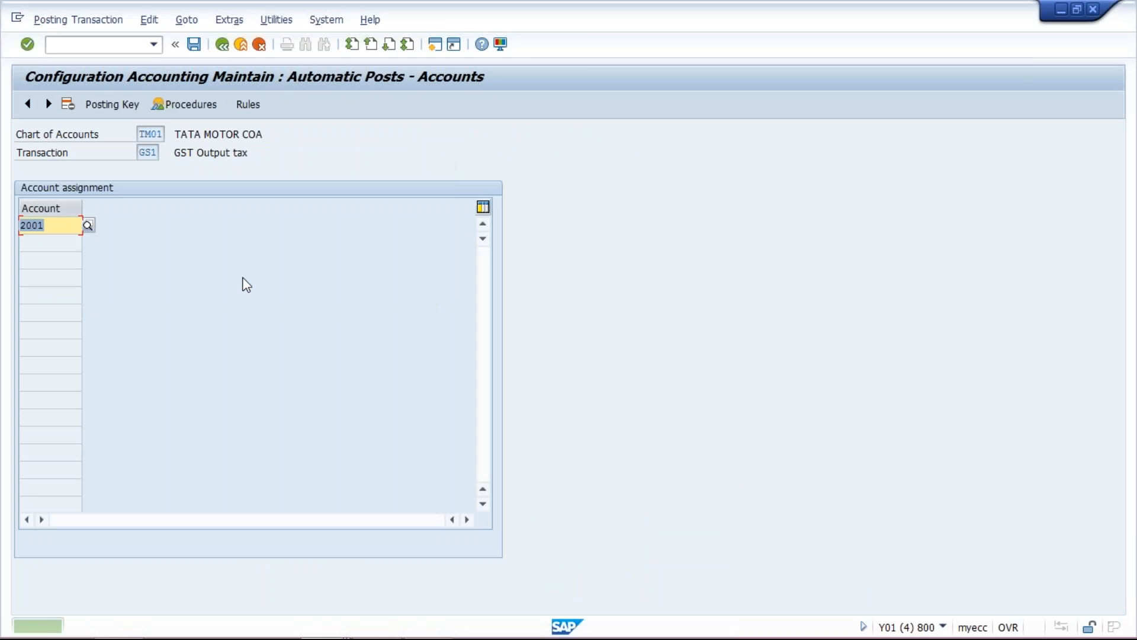
click(223, 45)
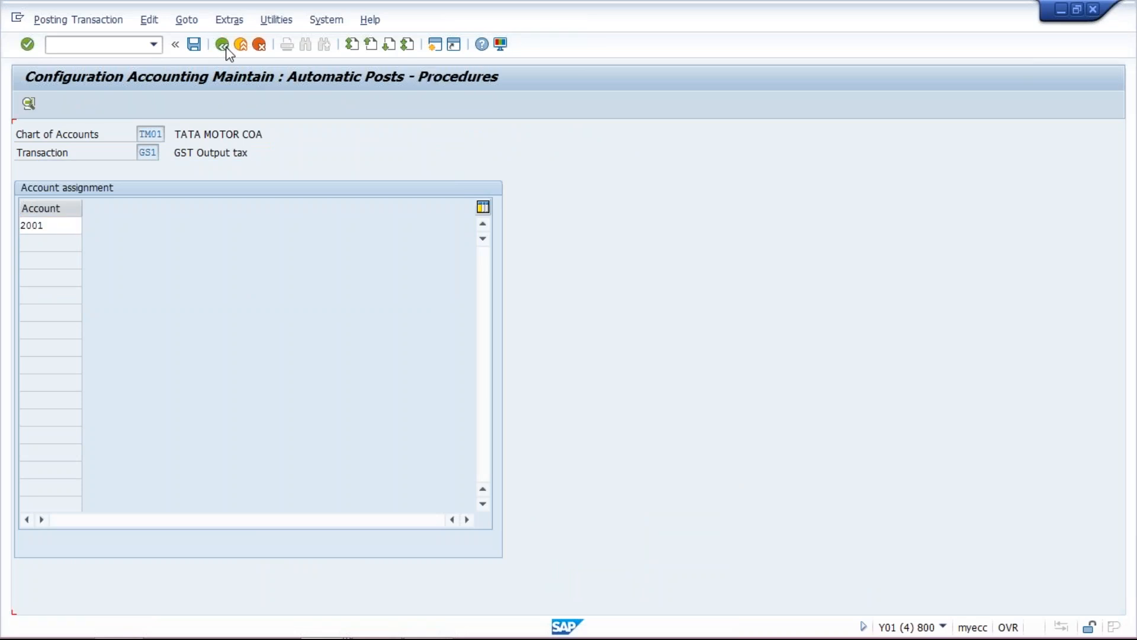
- Open the account determination of GST Output CESS (GS2) and save its rules without tax code differentiation
double_click(270, 296)
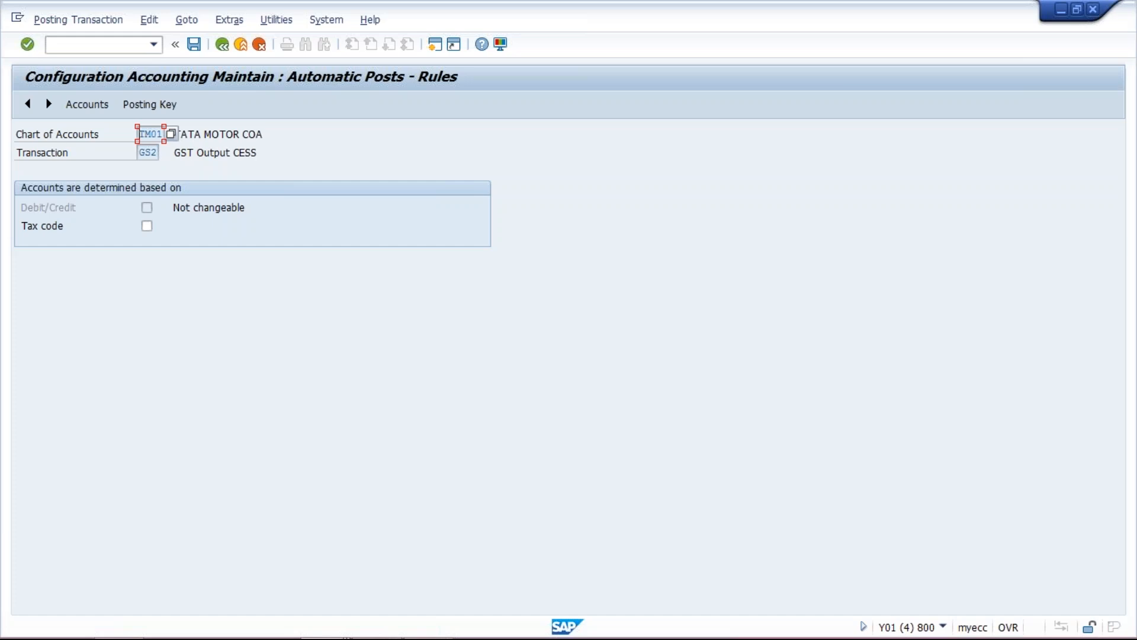
click(83, 108)
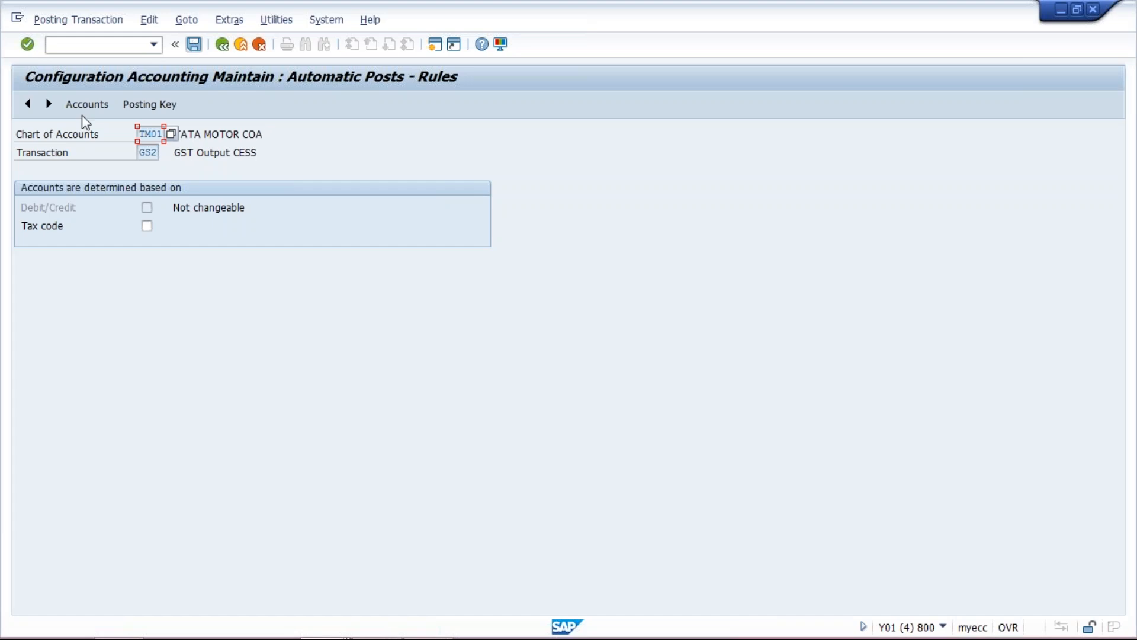
click(195, 48)
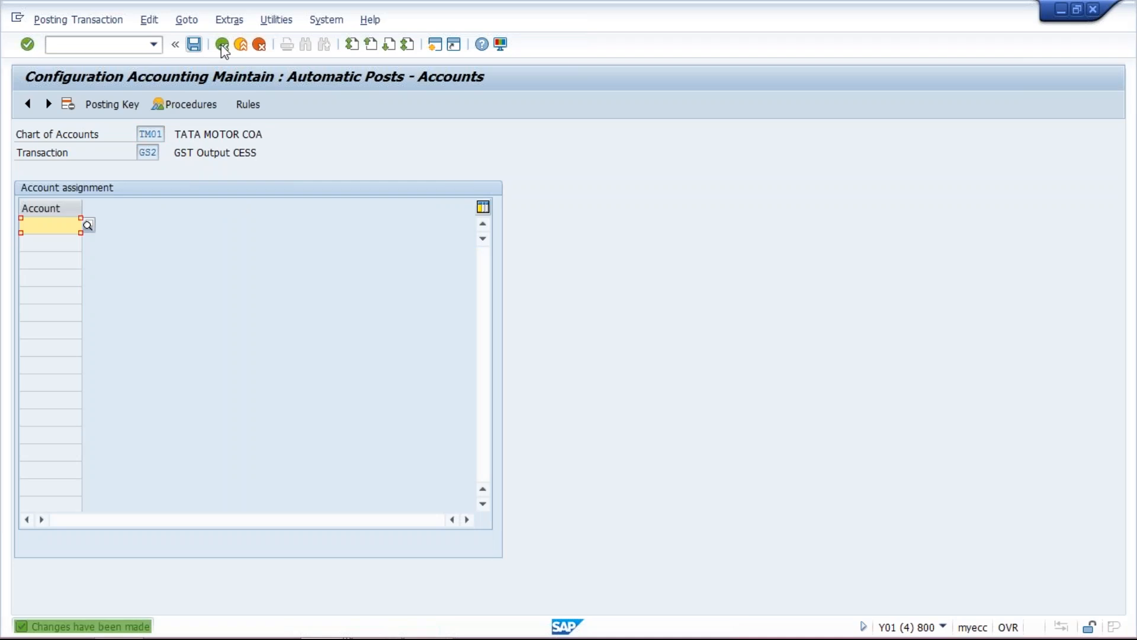
- Set the GS2 posting keys to debit 40 and credit 50 and save them in the proposed customizing request
click(120, 108)
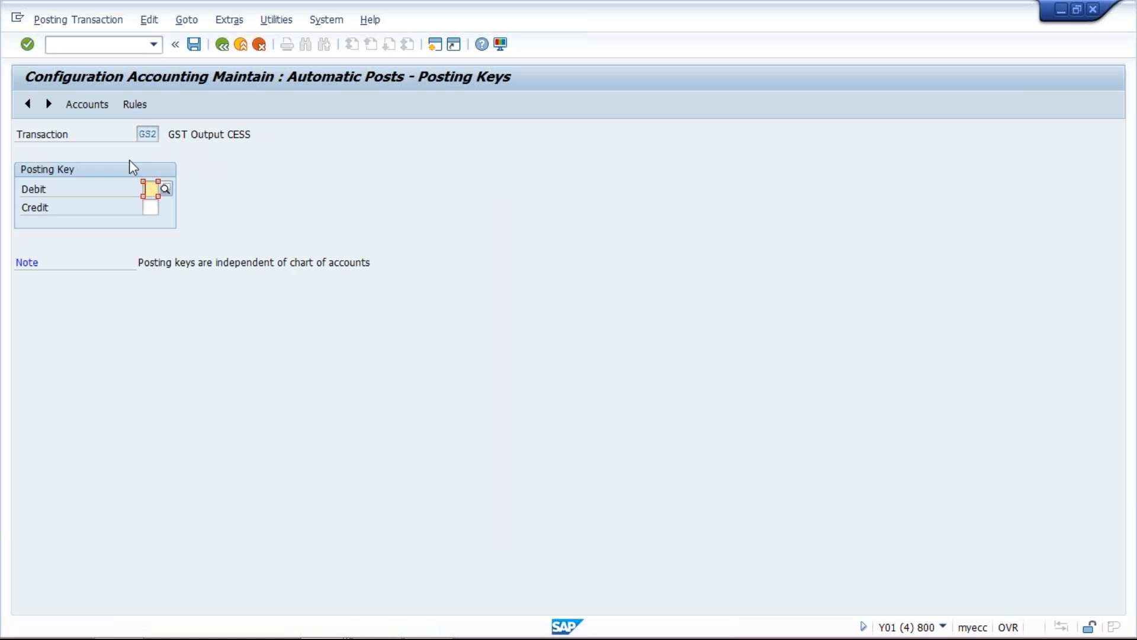
text(40)
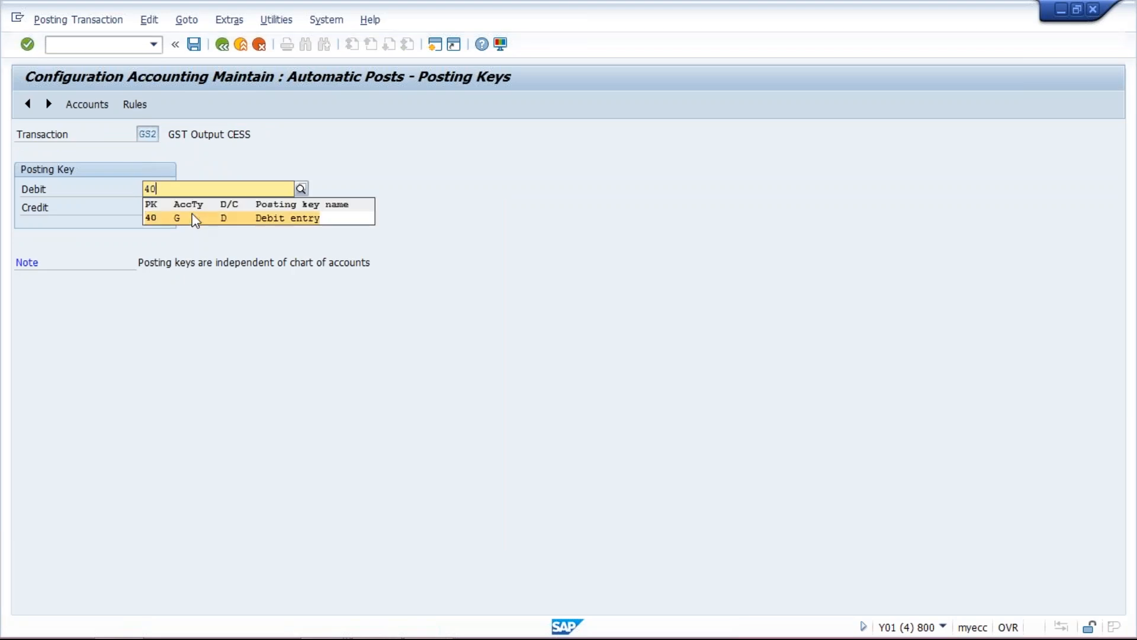
click(185, 221)
text(50)
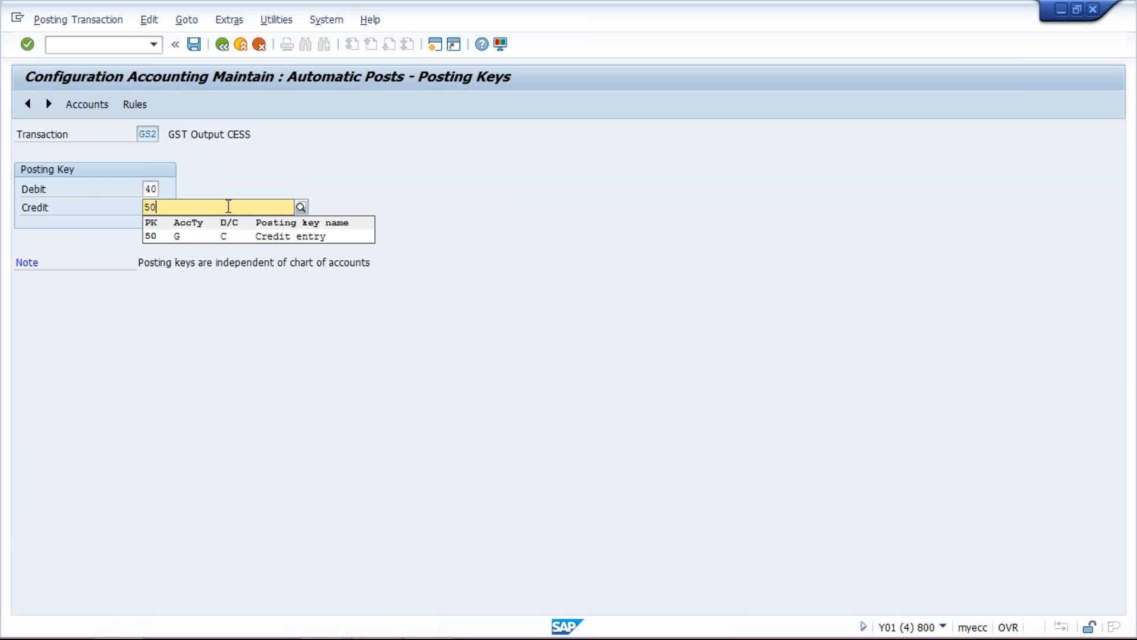
click(227, 237)
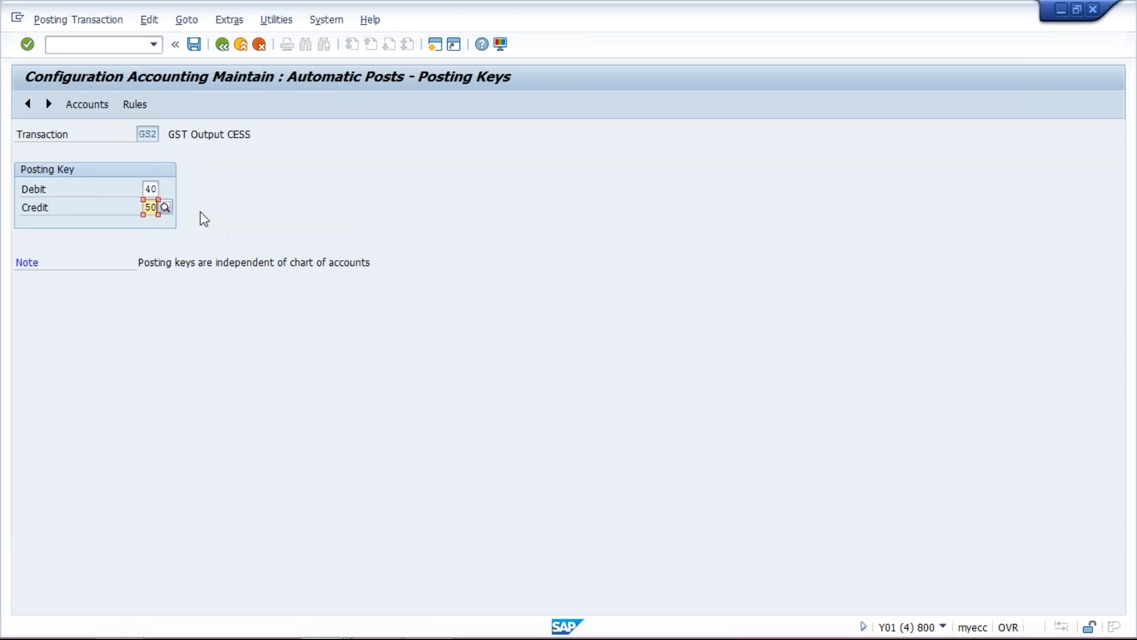
click(100, 111)
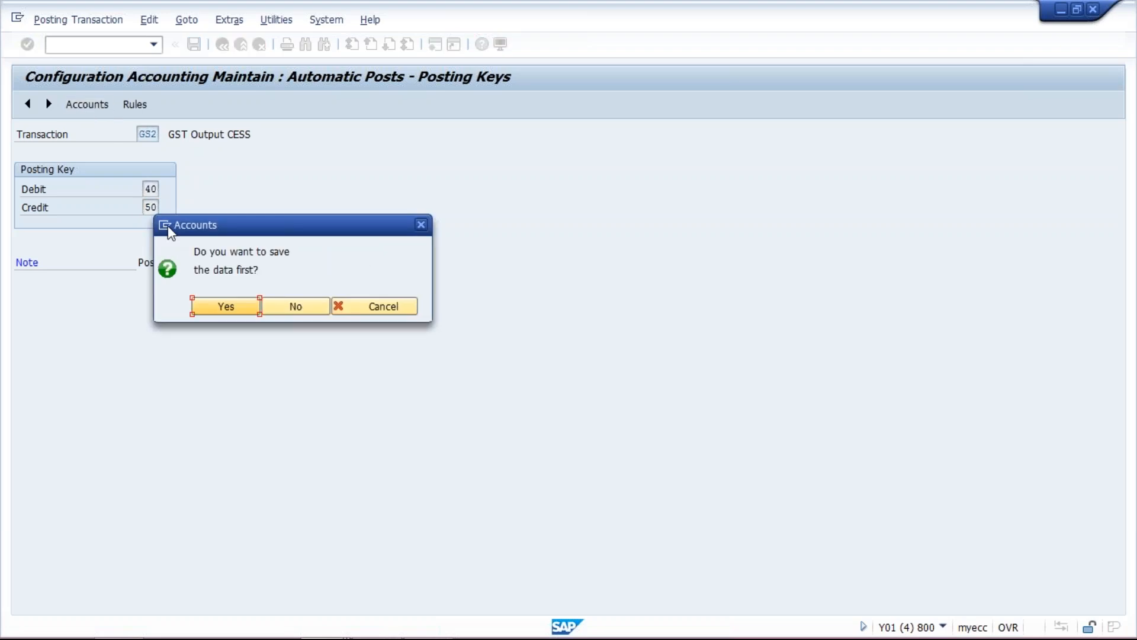
click(218, 307)
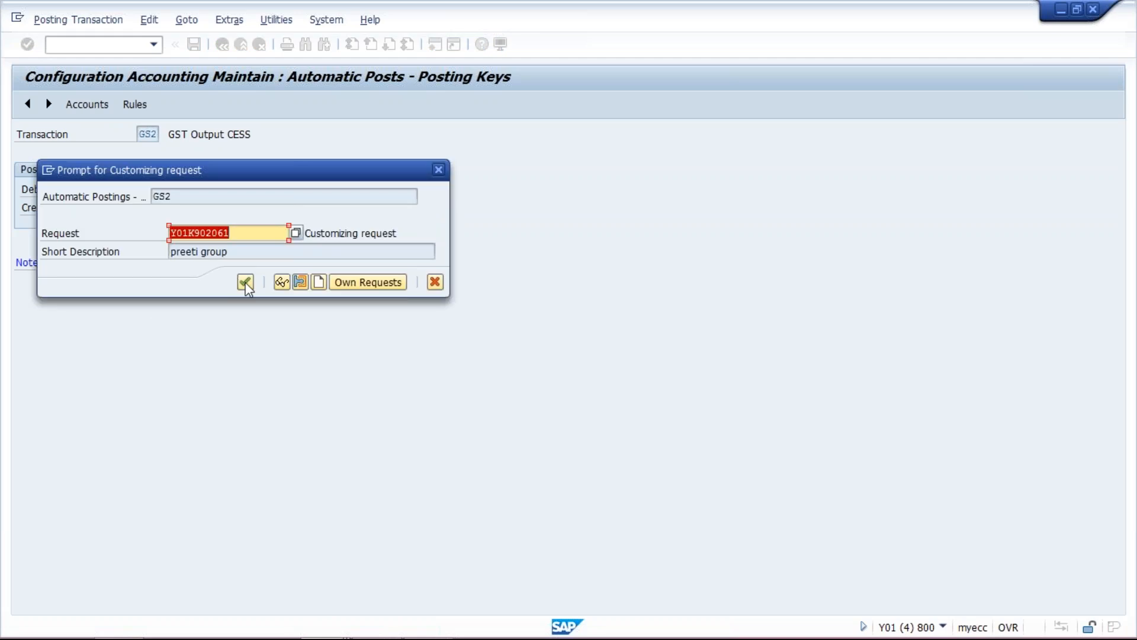
click(246, 283)
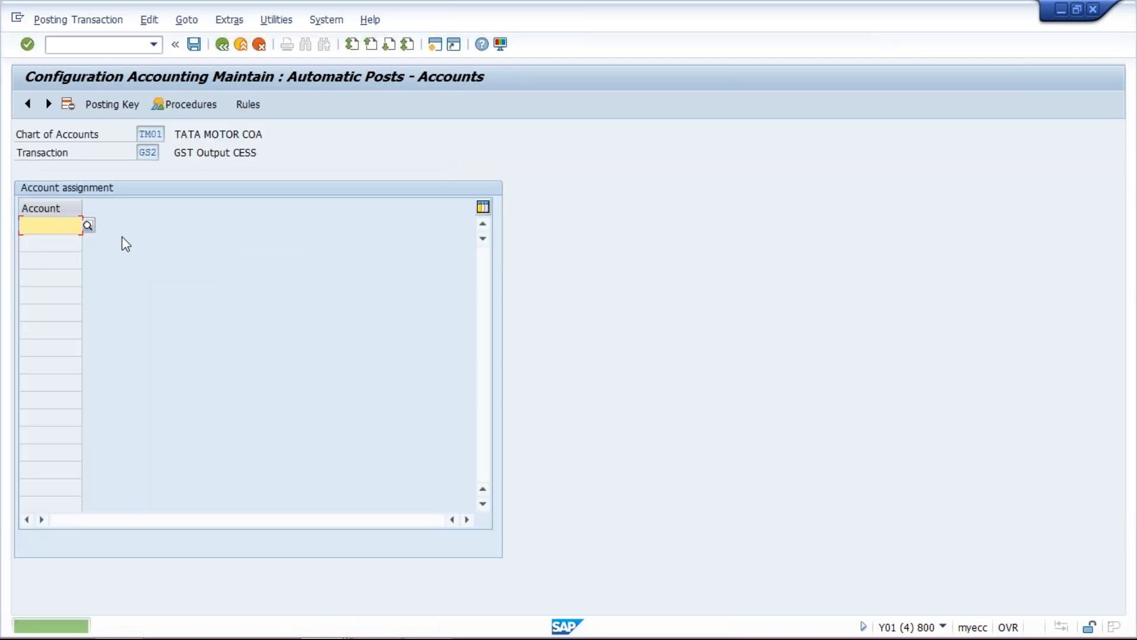
- Assign G/L account 2002 to GS2, save it in the customizing request and return to the procedures
text(2002)
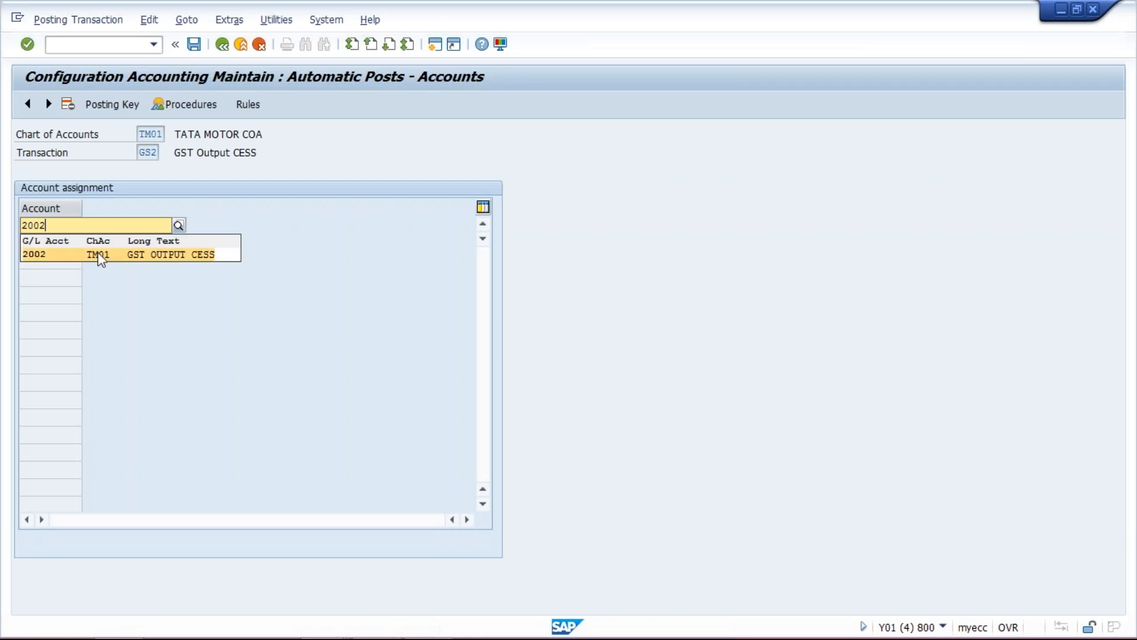
click(97, 253)
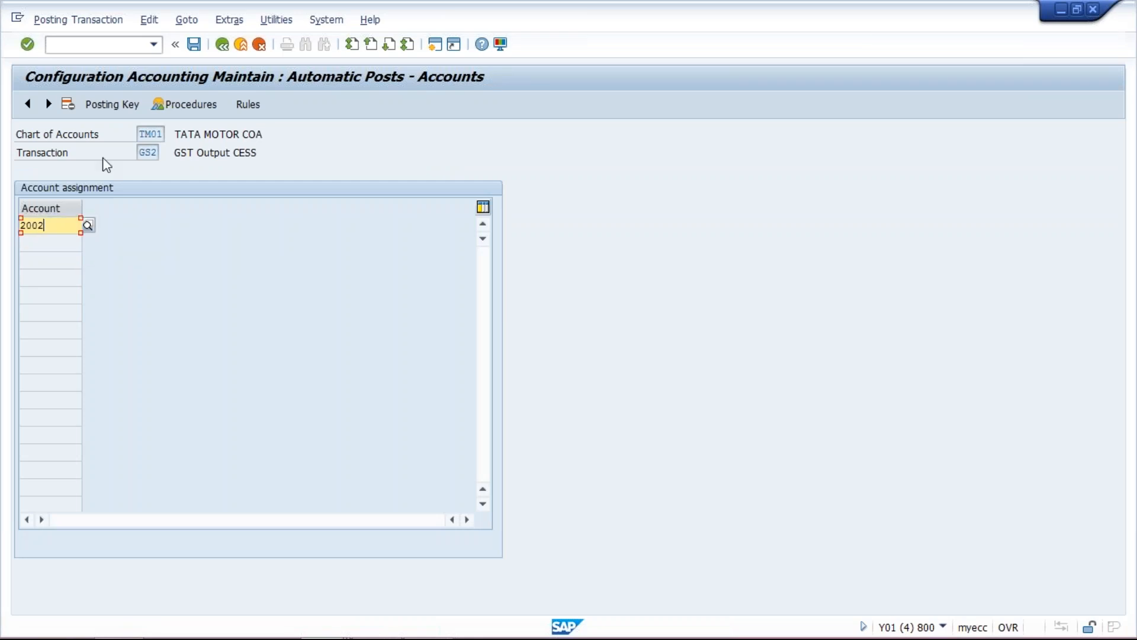
click(194, 45)
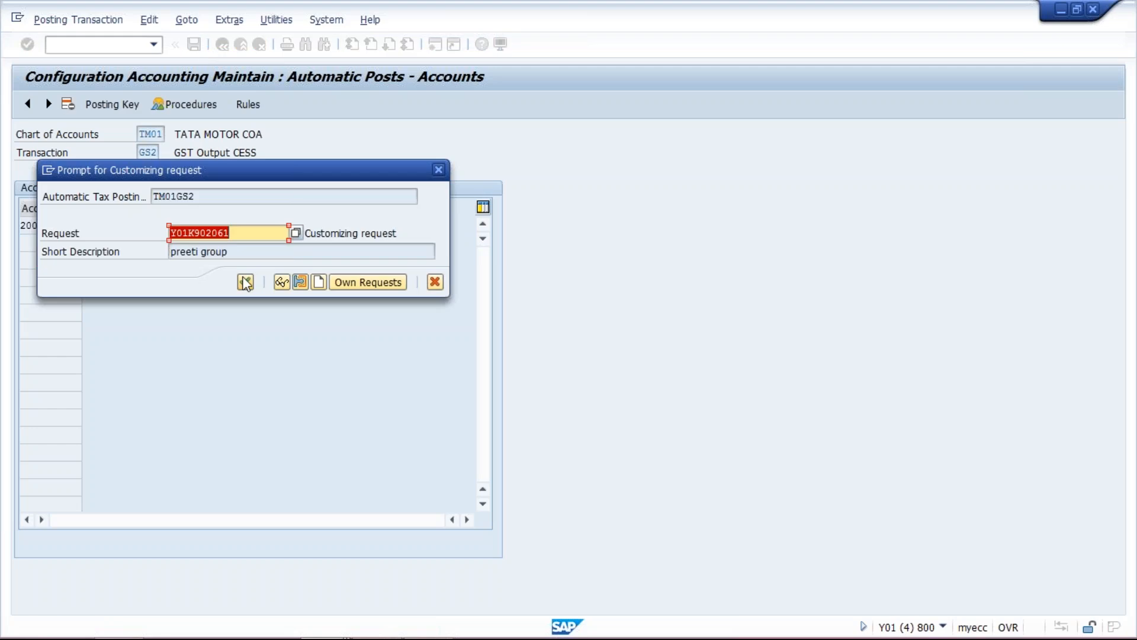
click(246, 282)
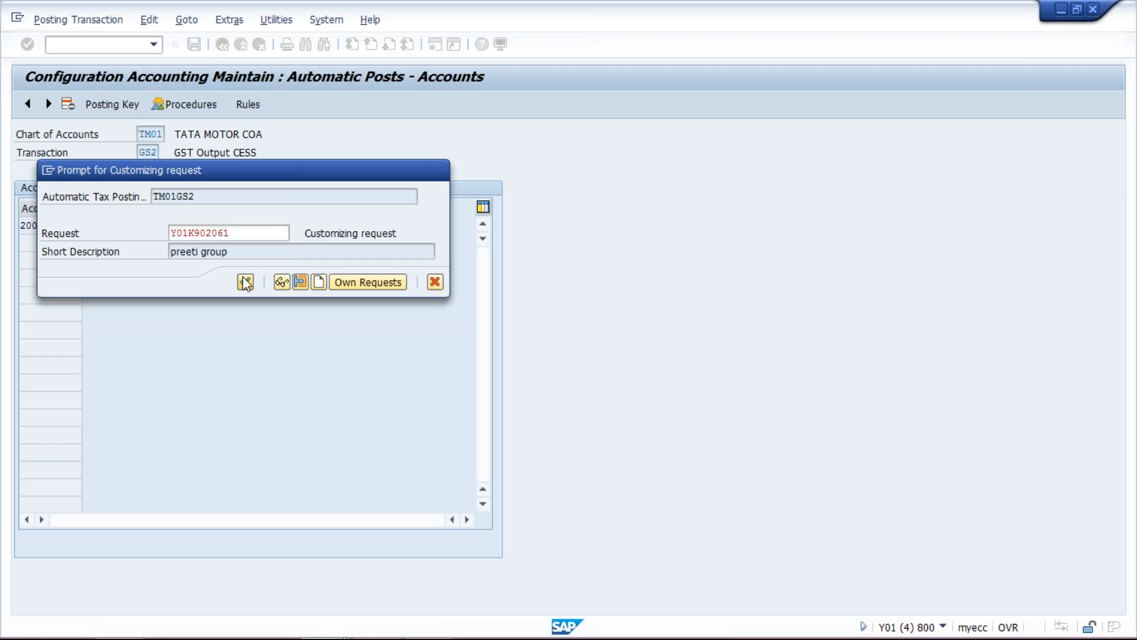
click(222, 45)
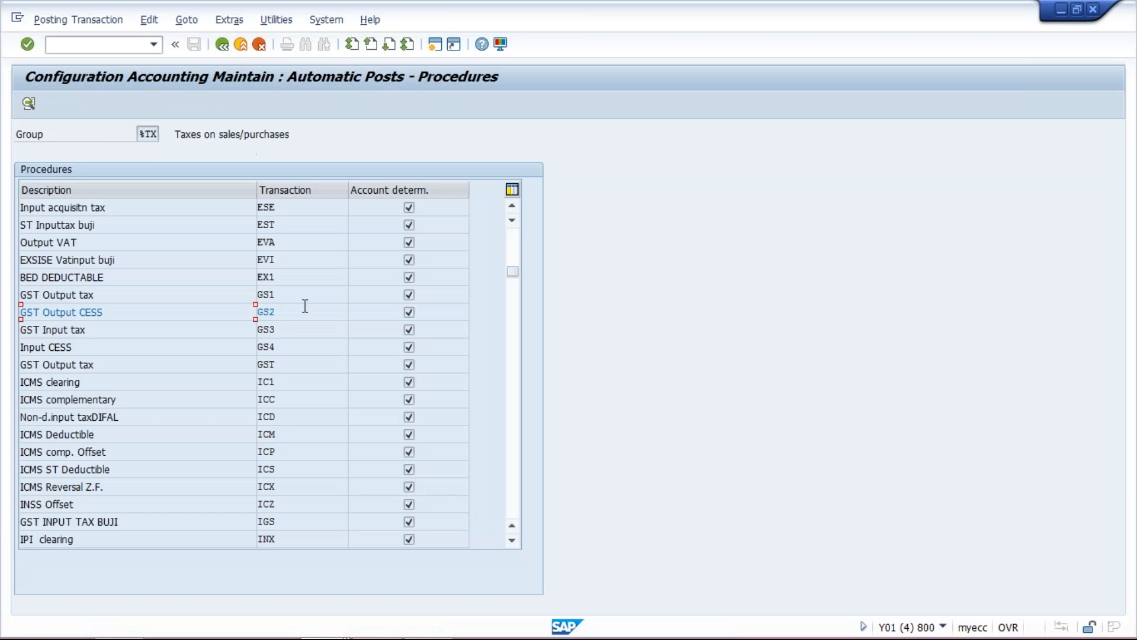
- Open the account determination of GST Input tax (GS3) and save its rules without tax code differentiation
double_click(280, 331)
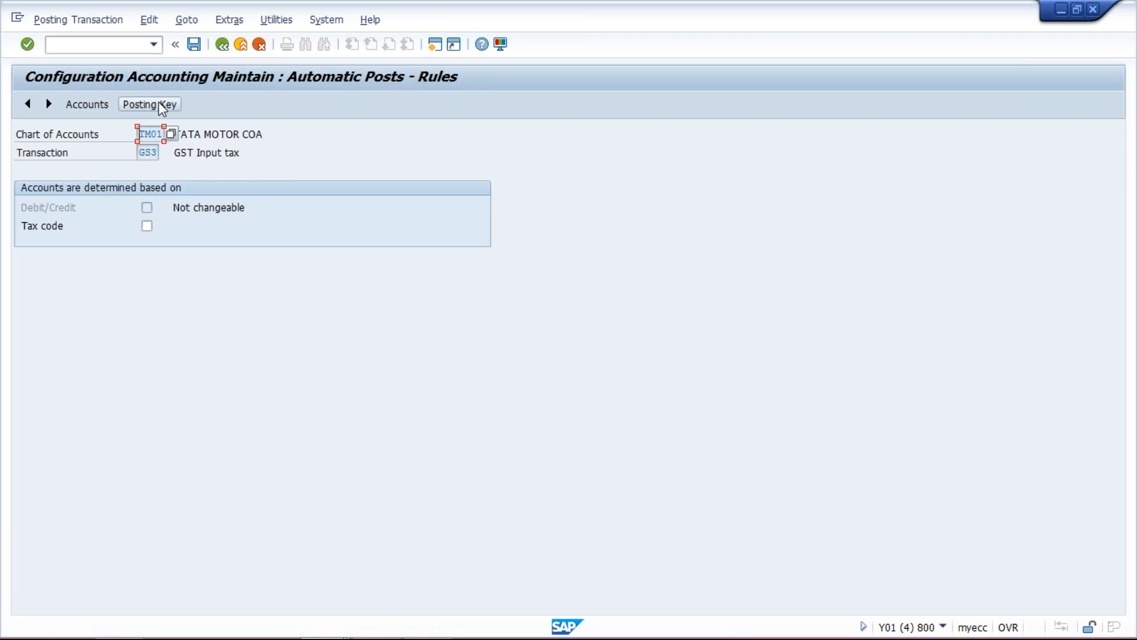
click(160, 106)
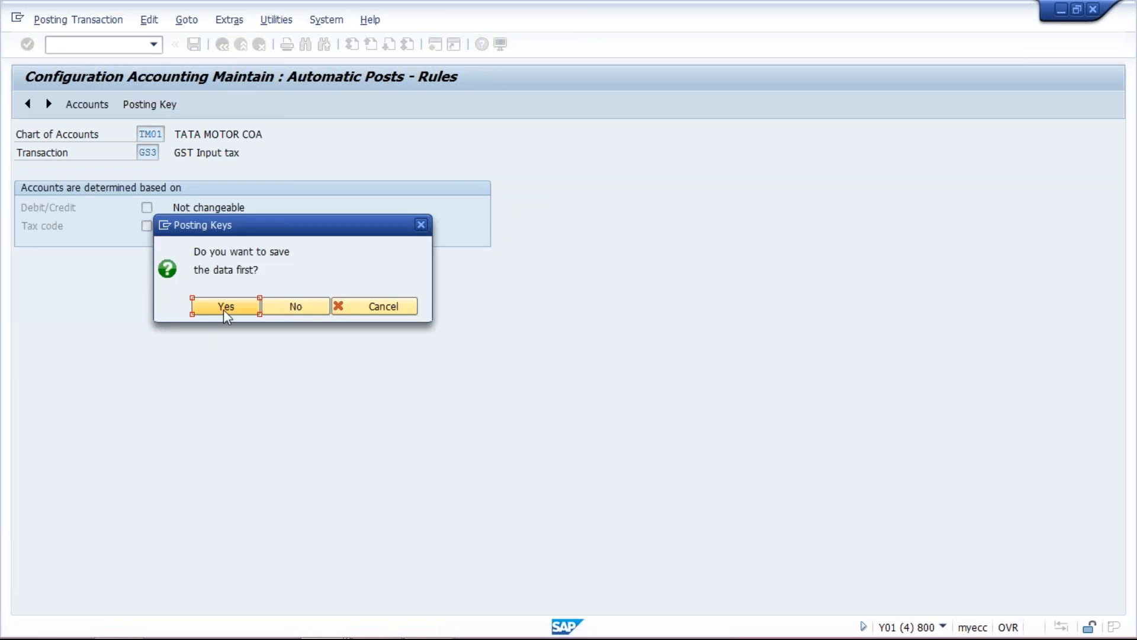
click(223, 309)
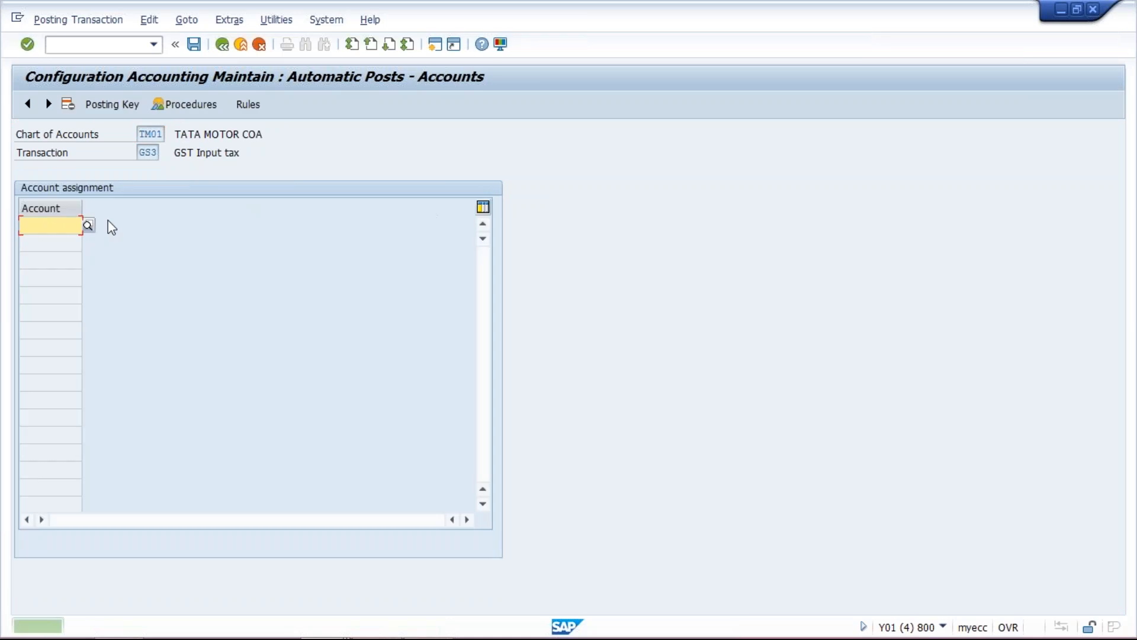
- Set the GS3 posting keys to debit 40 and credit 50 and save them in the proposed customizing request
click(120, 110)
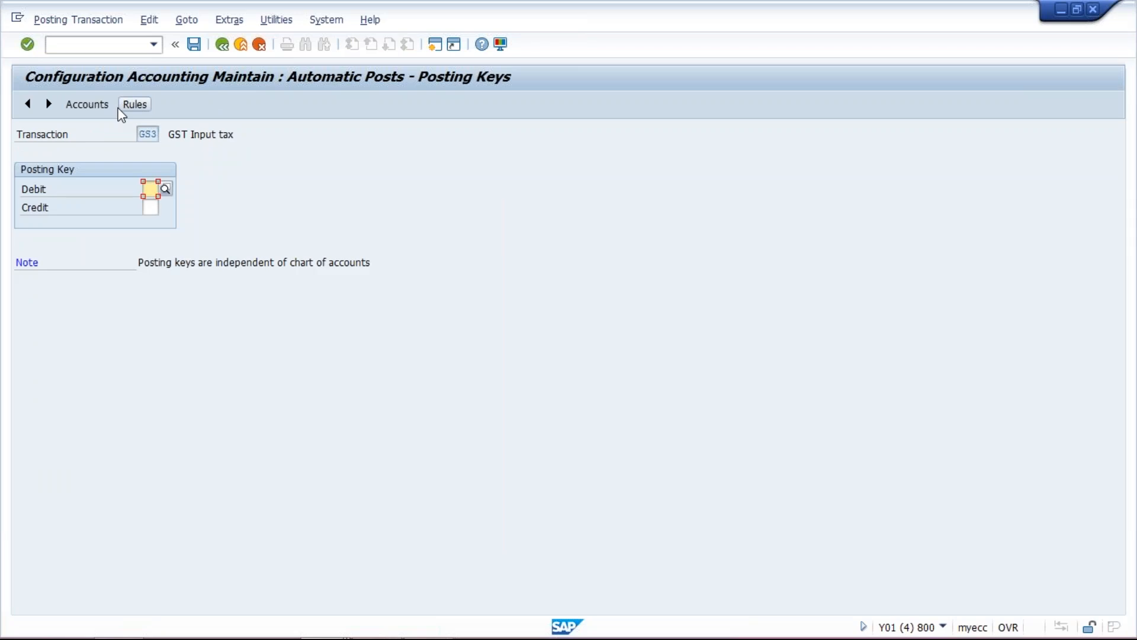
text(5)
key(BackSpace)
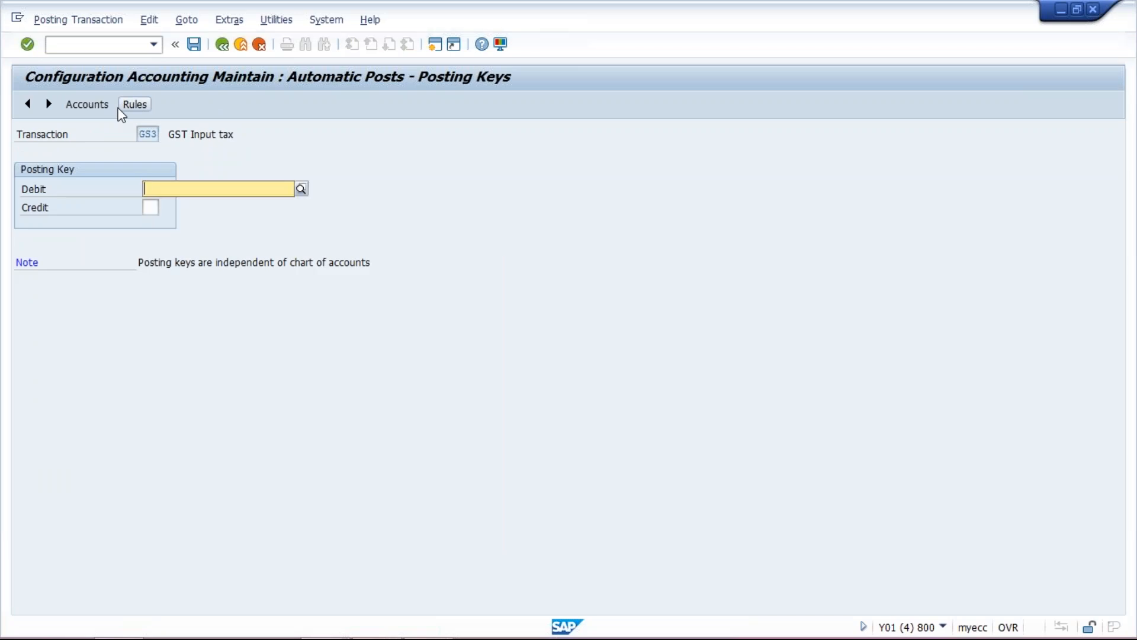
text(40)
key(BackSpace)
key(BackSpace)
text(40)
click(150, 206)
text(50)
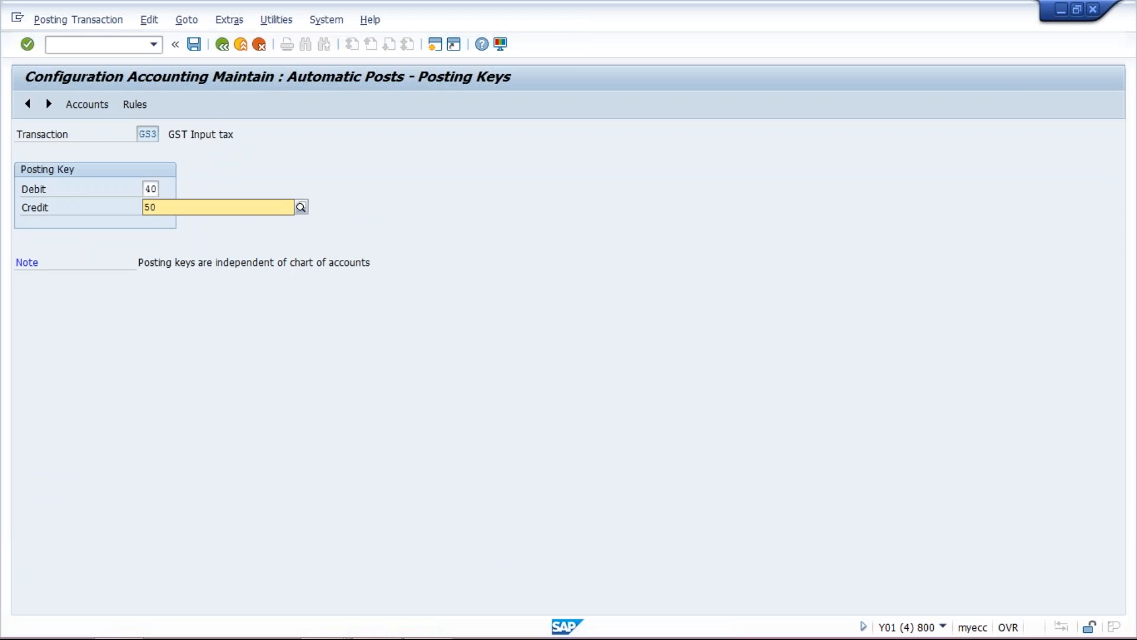
click(199, 236)
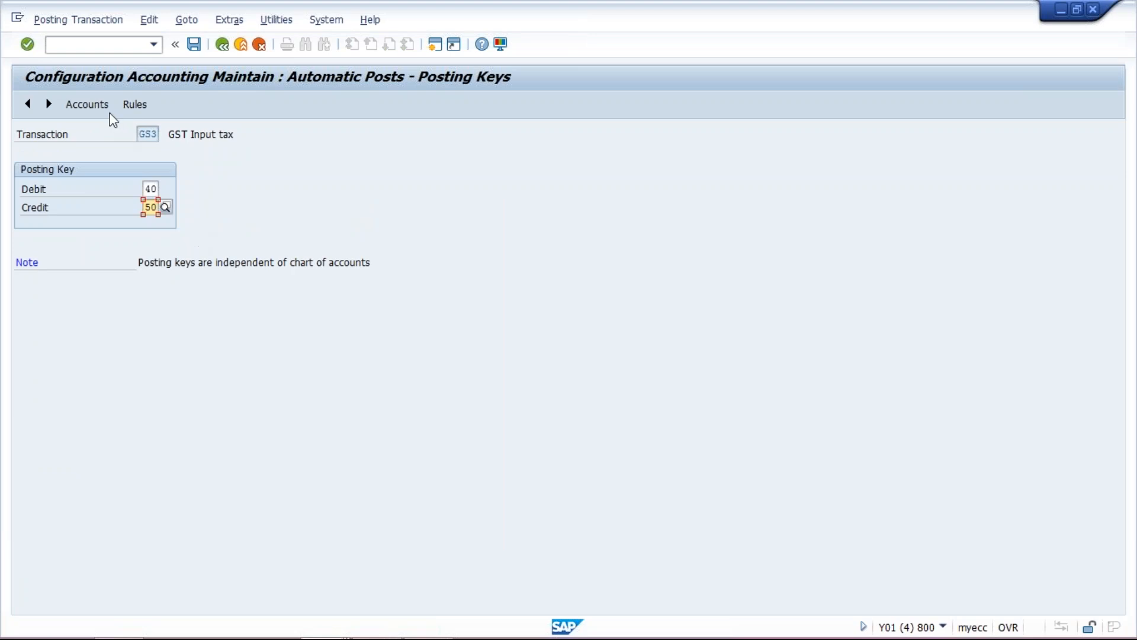
click(102, 106)
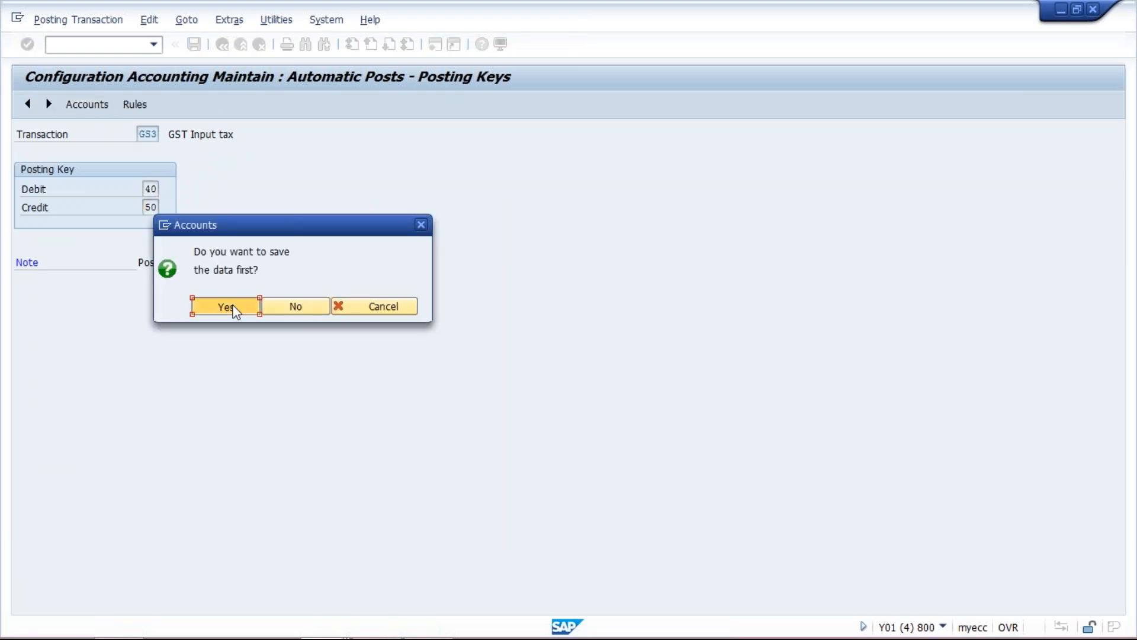
click(226, 306)
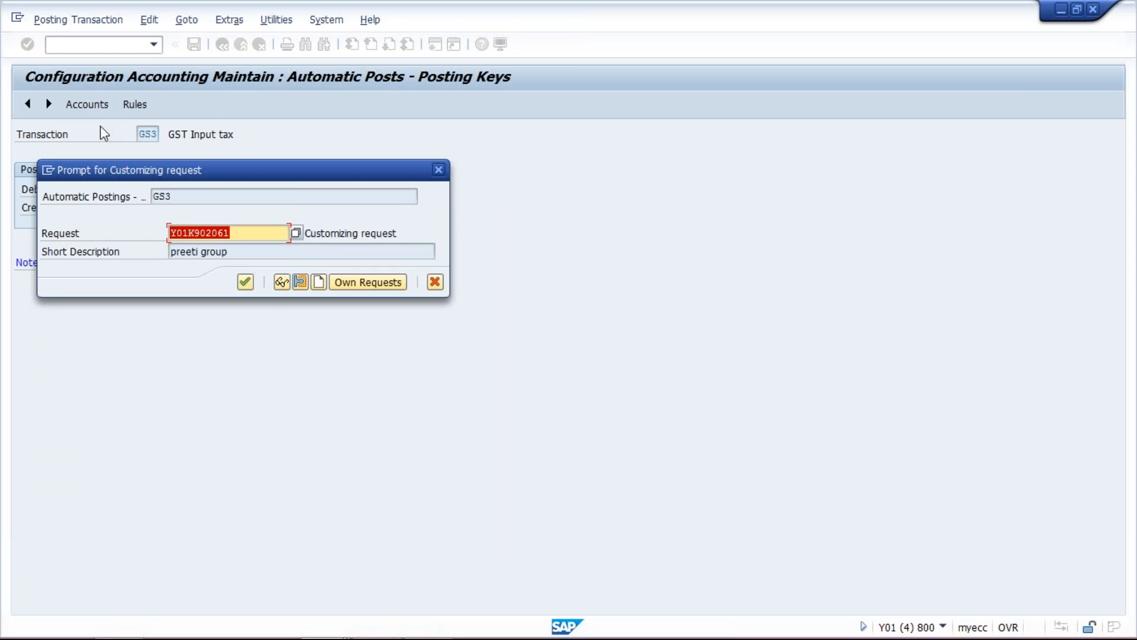
click(247, 282)
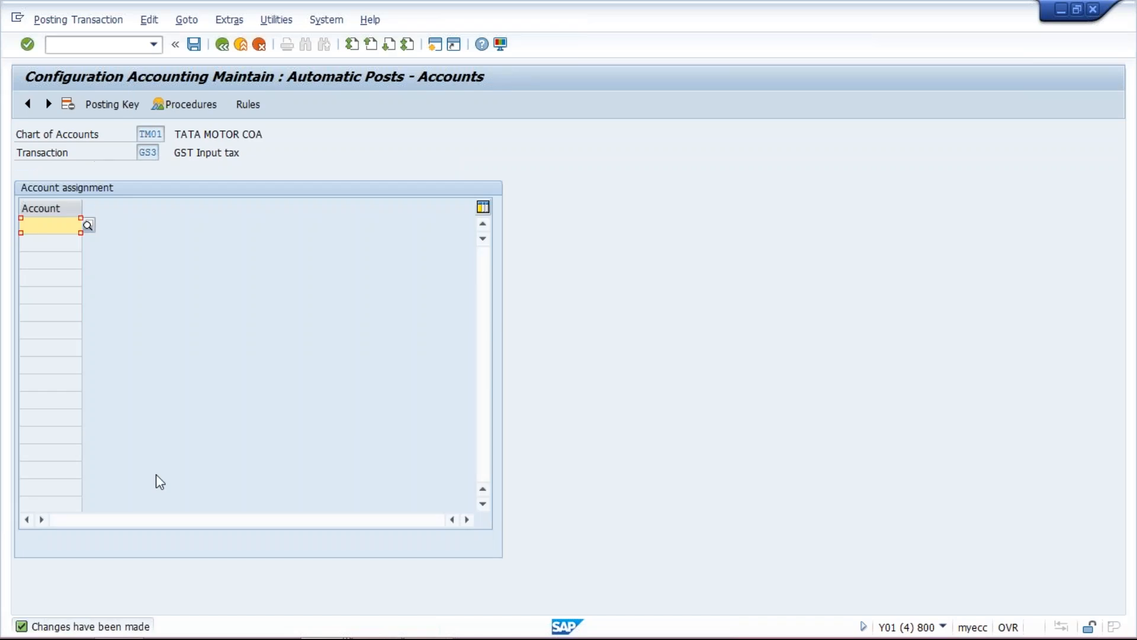
- Look up the GST input tax account among the asset accounts, assign G/L account 1002 to GS3 and save it in the customizing request
mouse_move(437, 628)
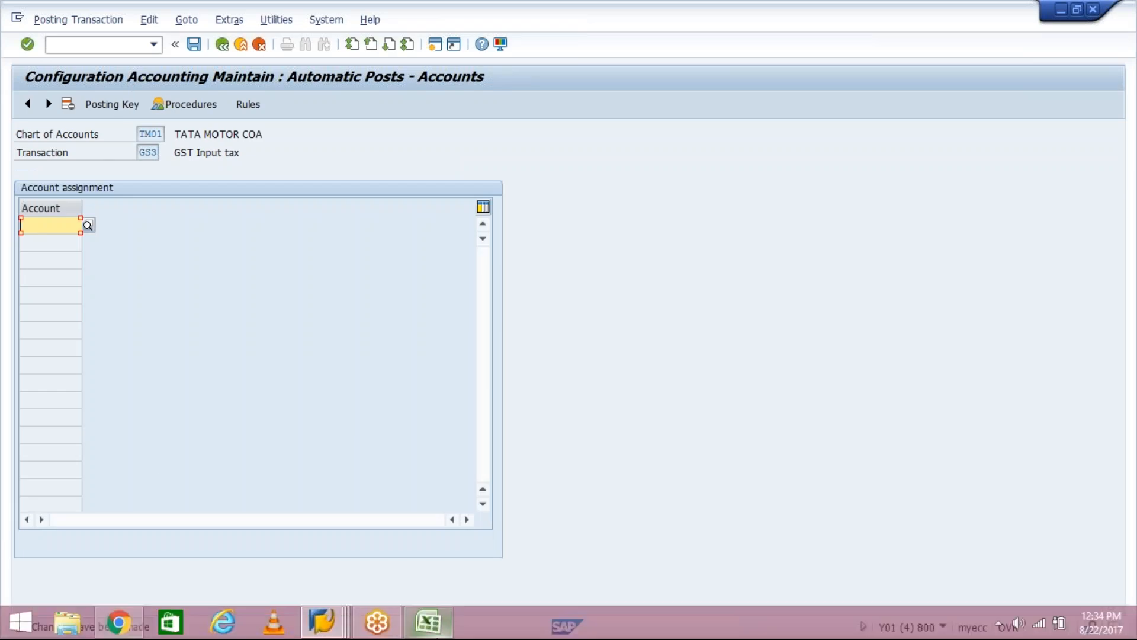
click(339, 637)
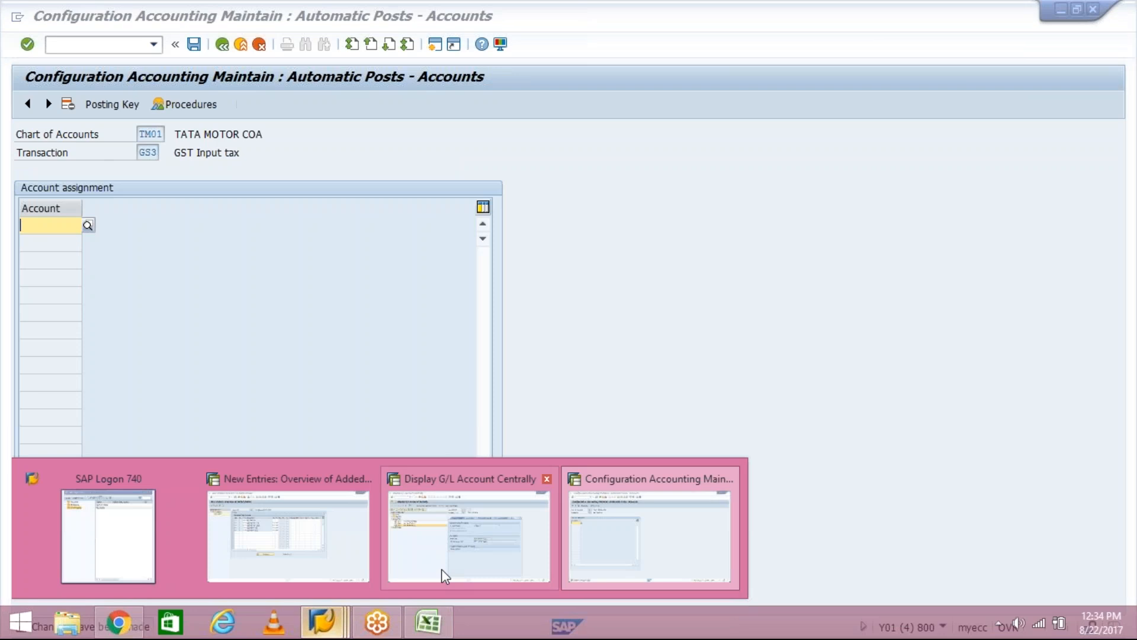
click(385, 542)
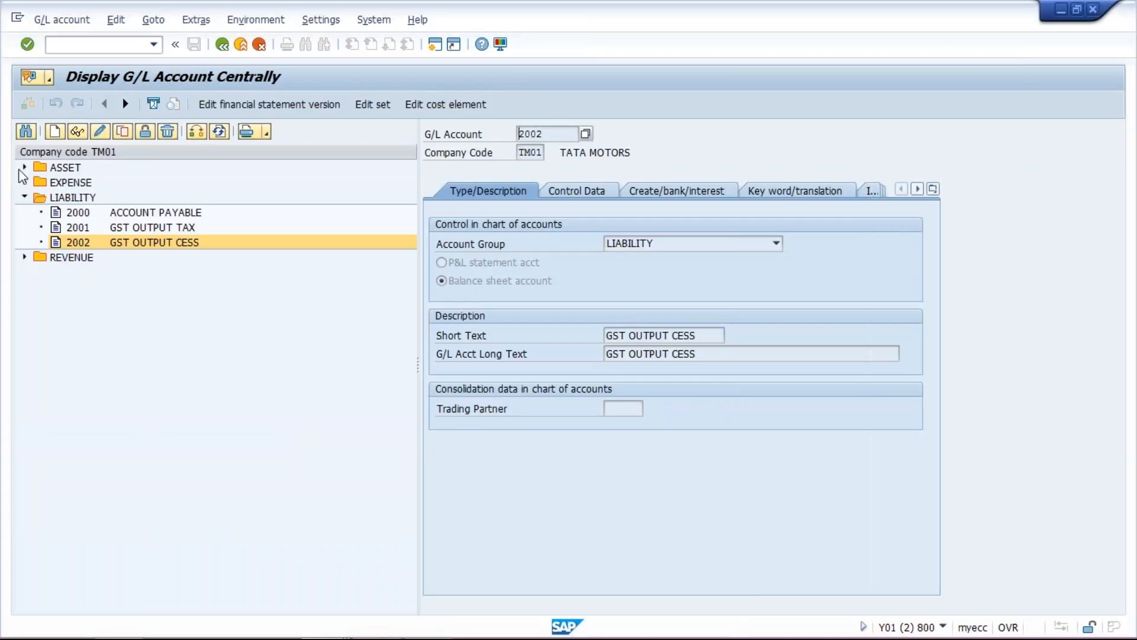
click(24, 168)
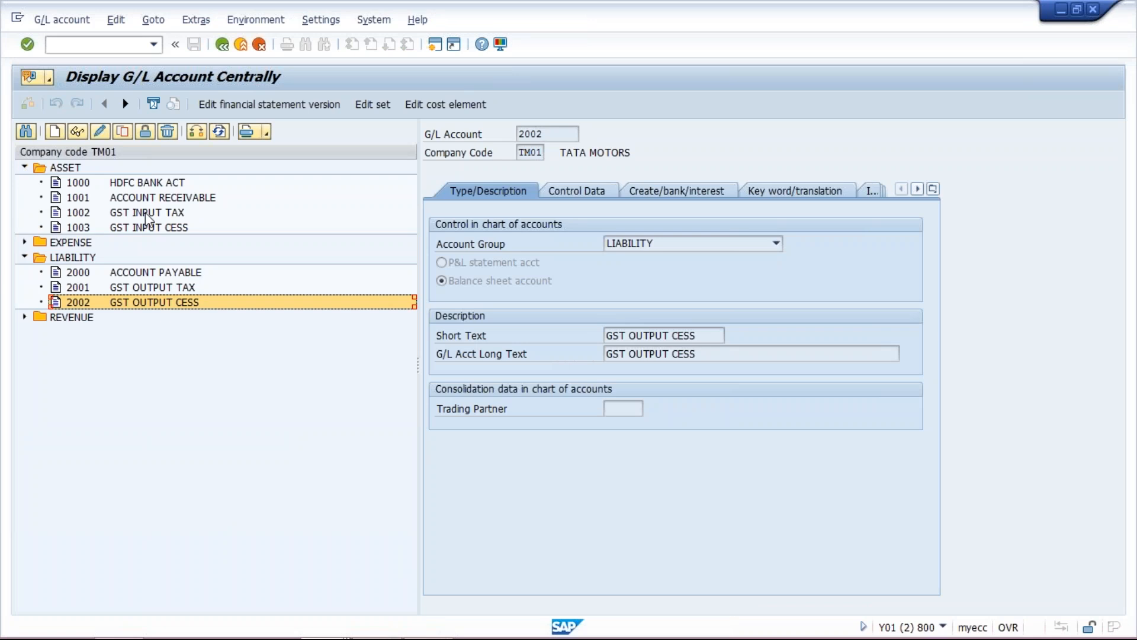
mouse_move(379, 635)
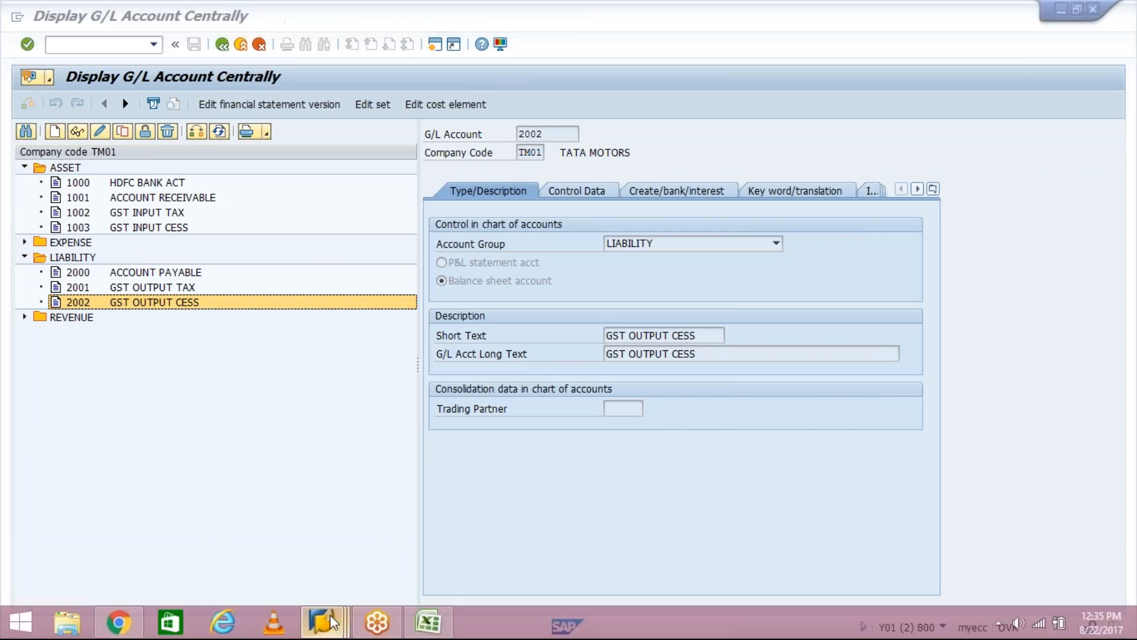
mouse_move(333, 622)
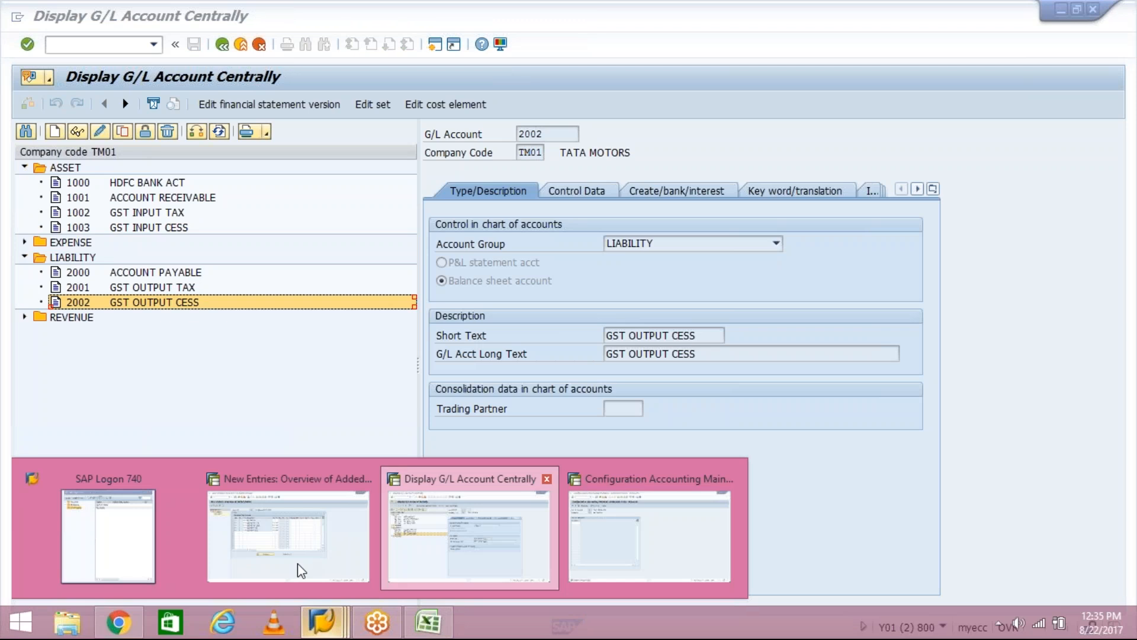
click(585, 571)
text(1002)
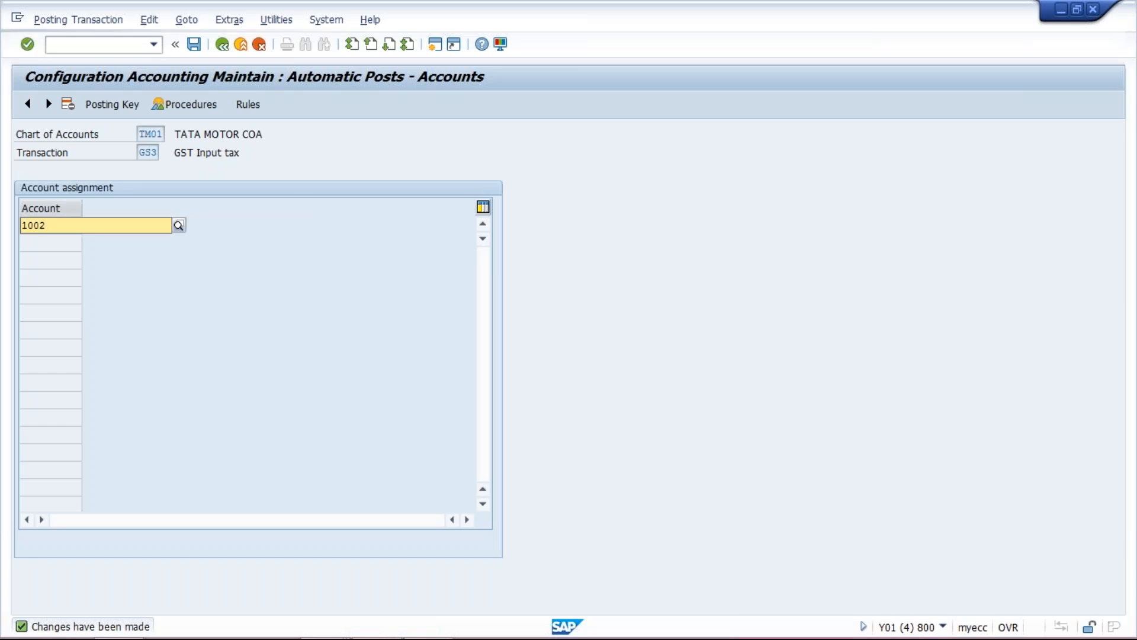
click(69, 255)
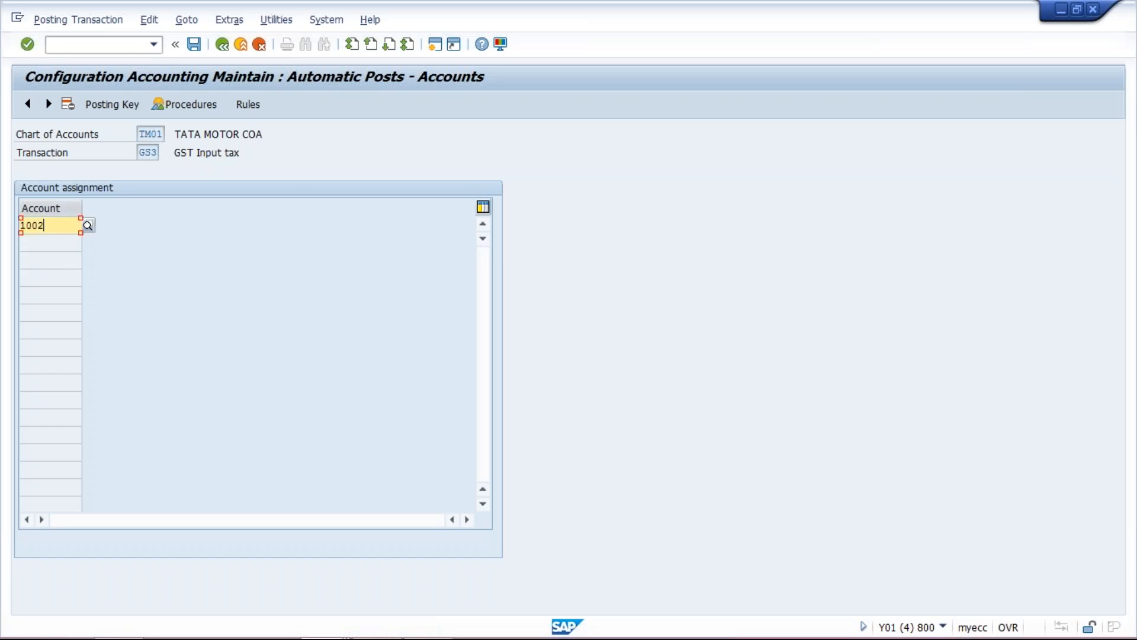
click(195, 45)
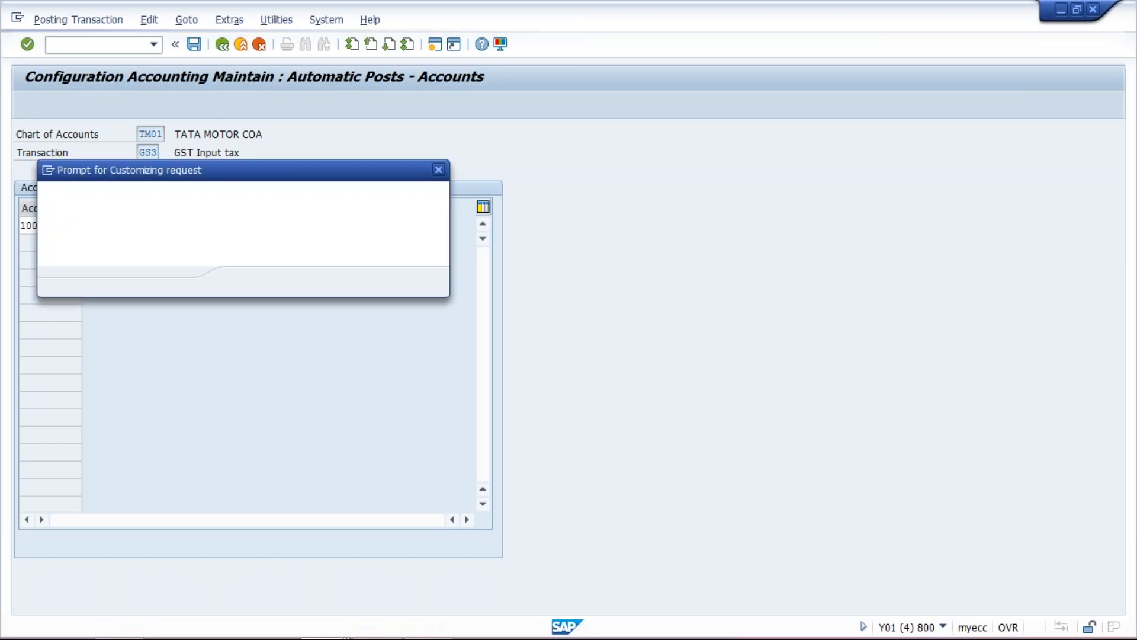
click(246, 282)
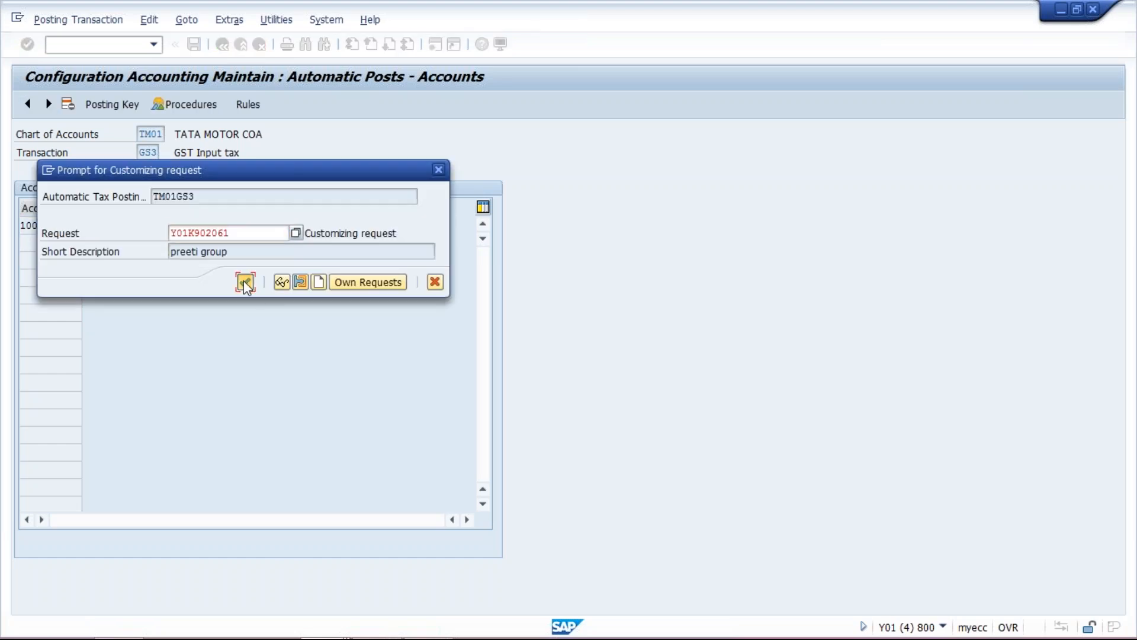
- Confirm the customizing request for GS3, return to the procedures, and save the Input CESS (GS4) rules without tax code differentiation
click(244, 282)
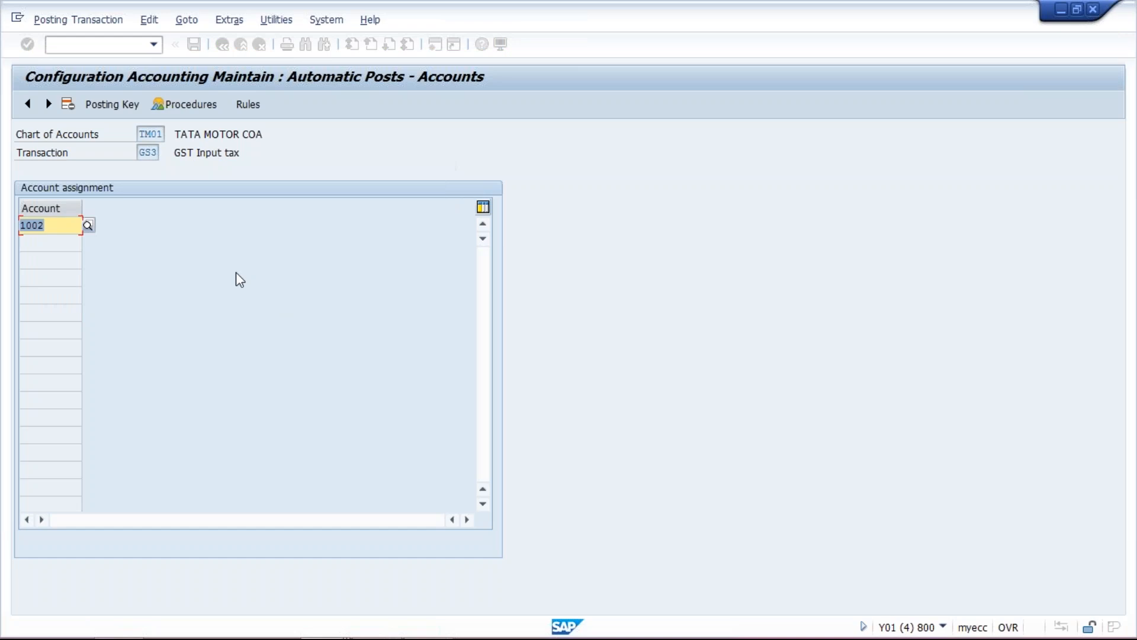
click(222, 47)
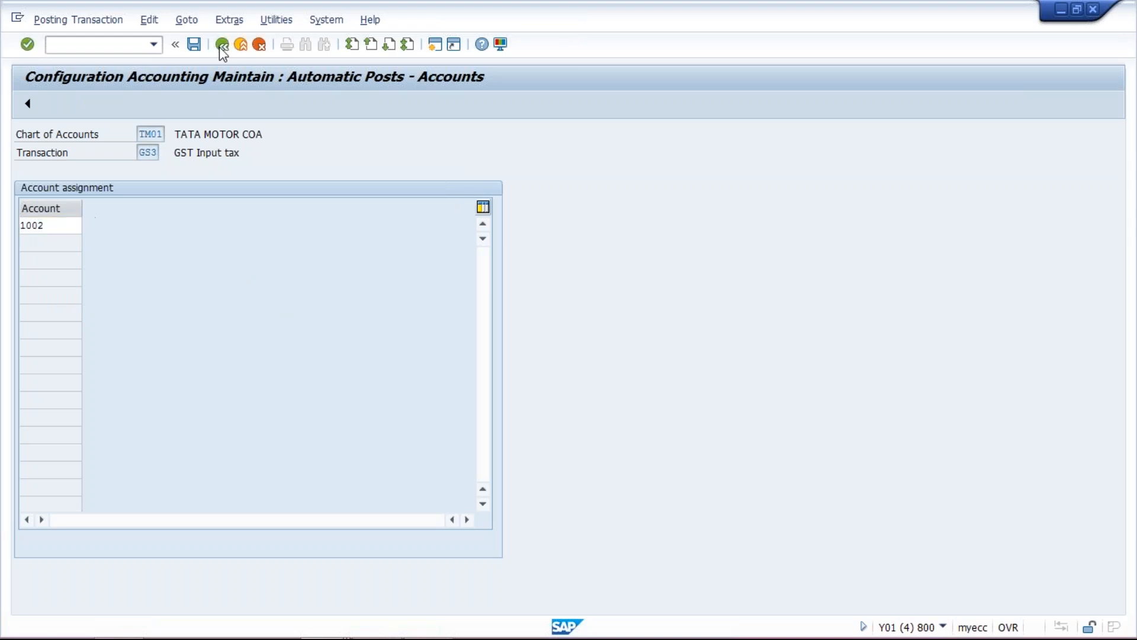
double_click(79, 342)
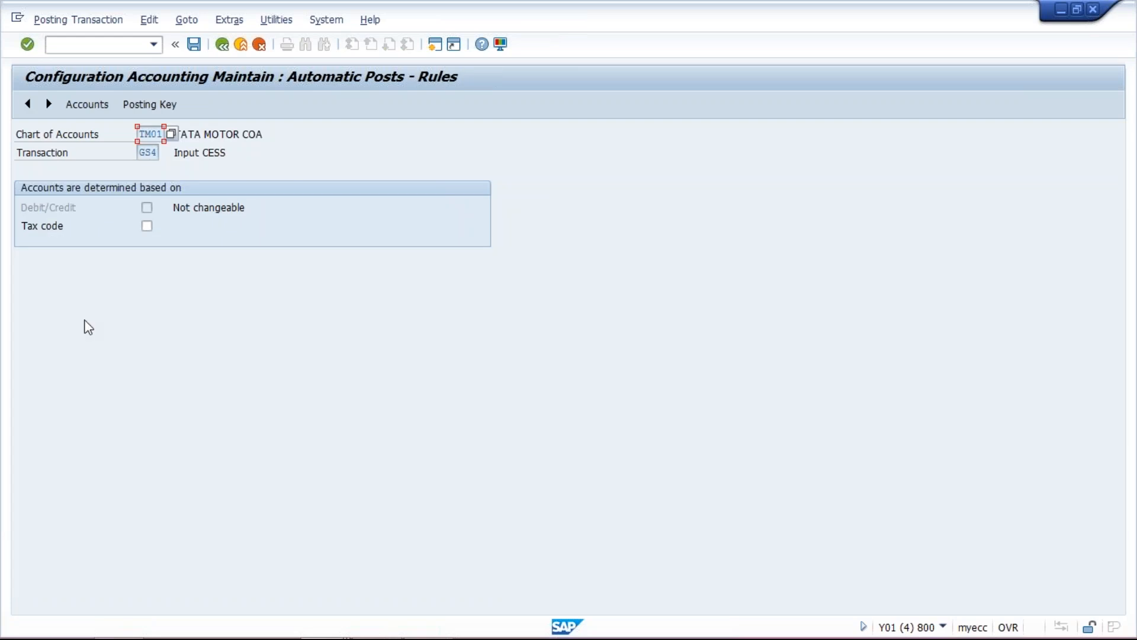
click(194, 50)
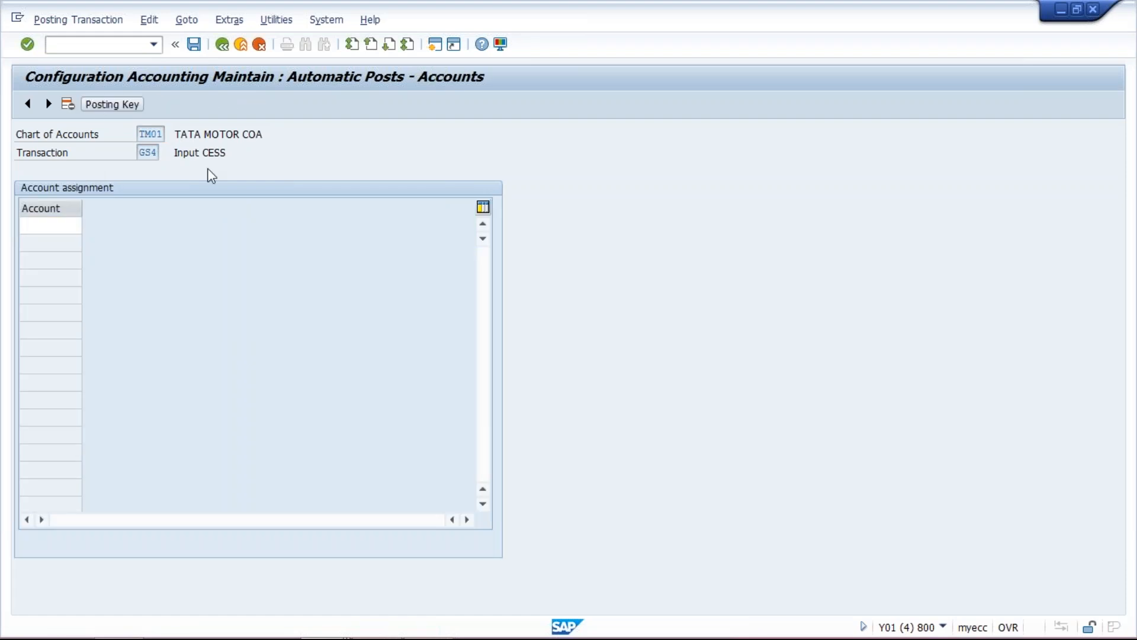
- Set the GS4 posting keys to debit 40 and credit 50 and save them in the proposed customizing request
key(F7)
text(40)
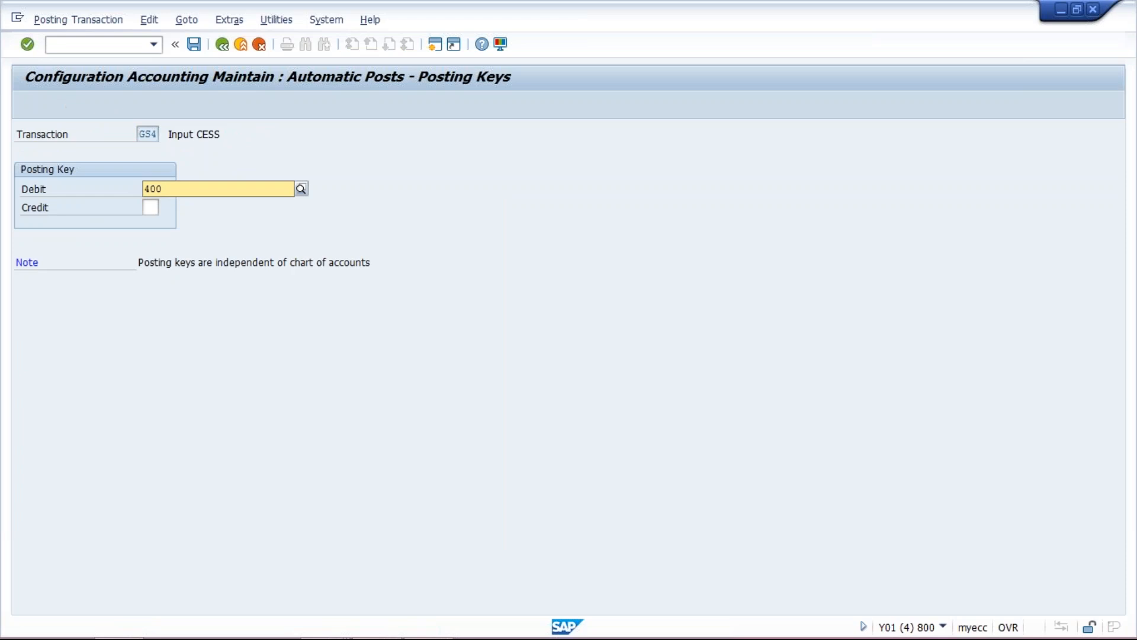
click(181, 214)
click(151, 208)
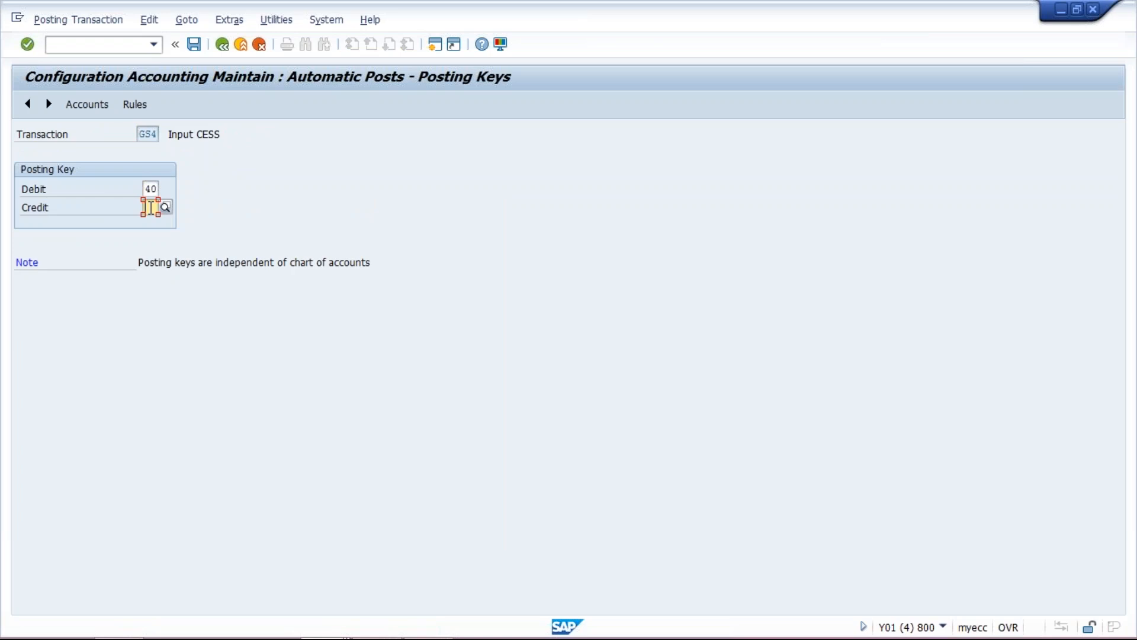
text(50)
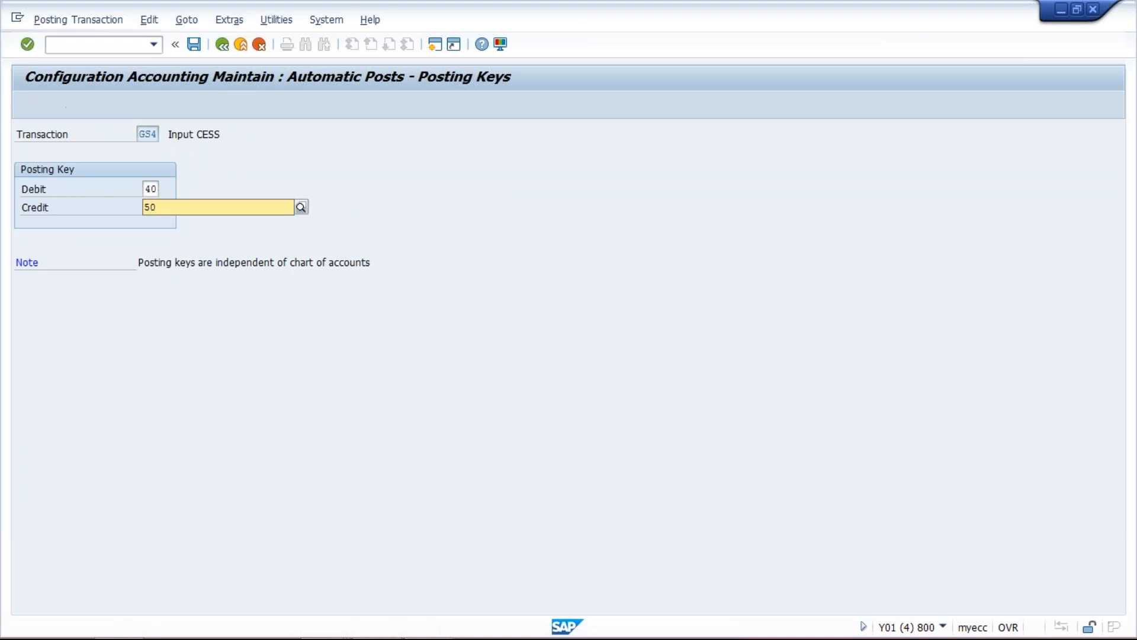
click(184, 237)
click(197, 50)
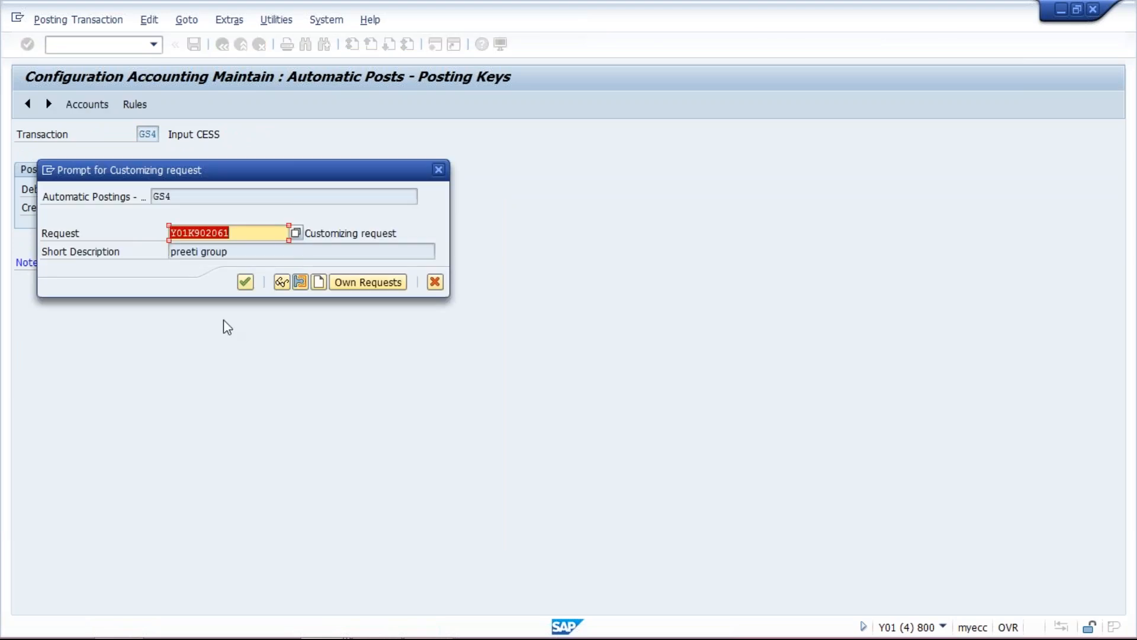
click(245, 282)
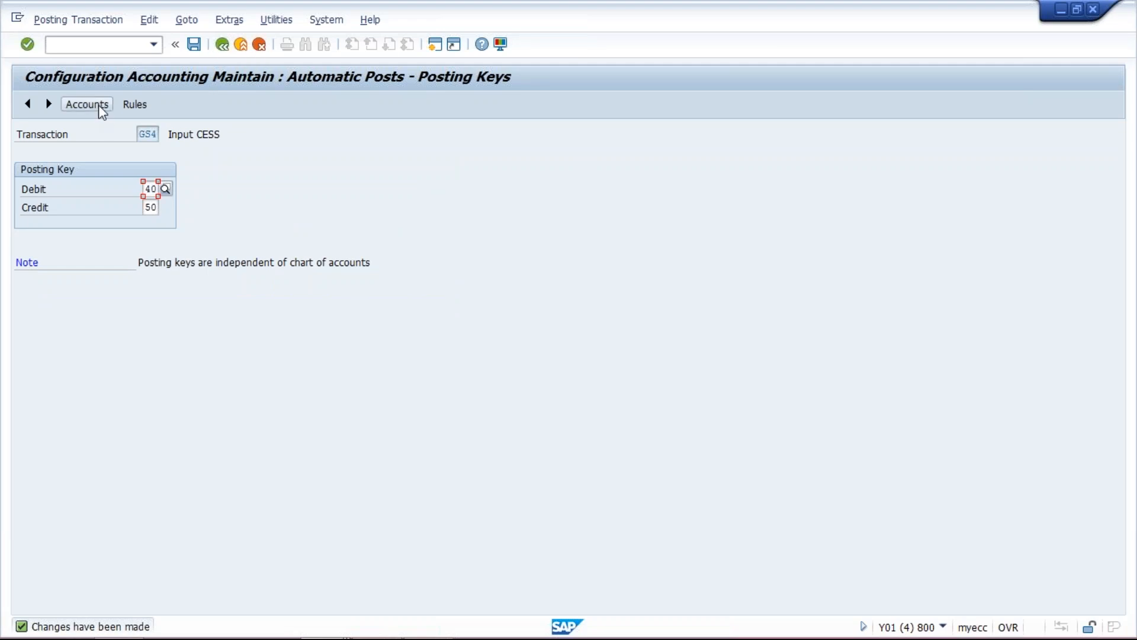
- Open the GS4 account assignment and look up the GST input cess account in the G/L account list
click(98, 105)
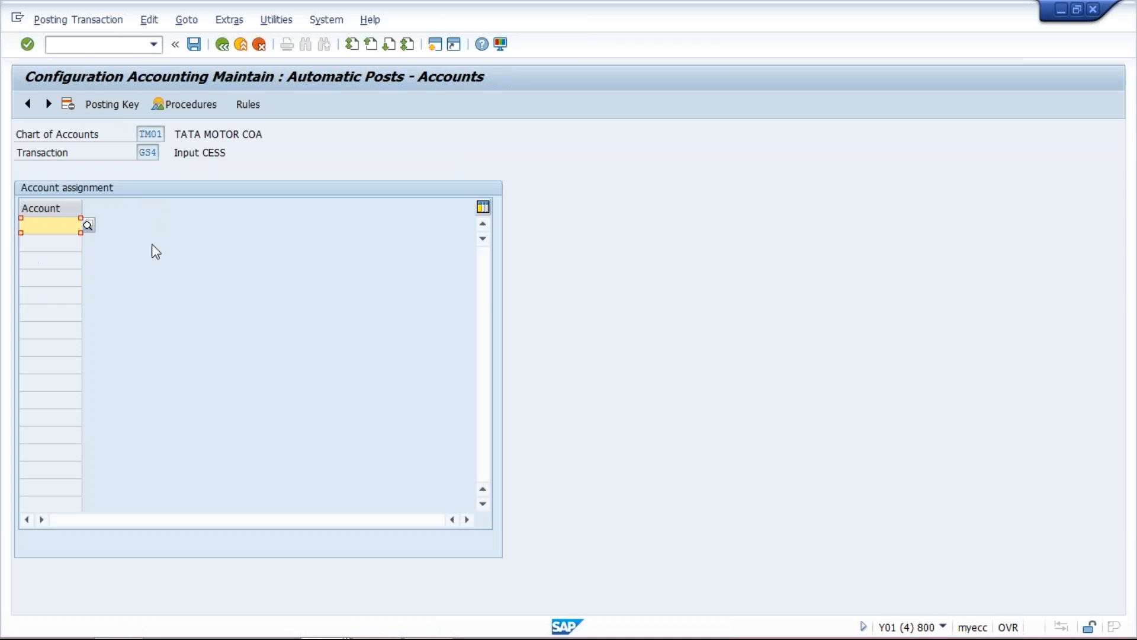
mouse_move(442, 618)
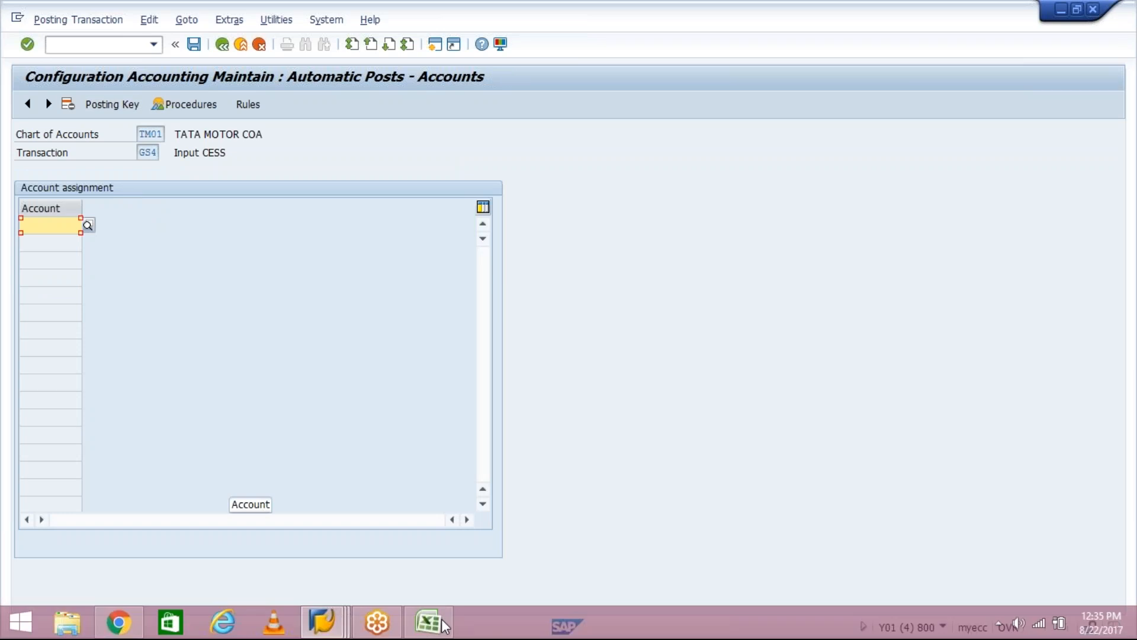
click(347, 623)
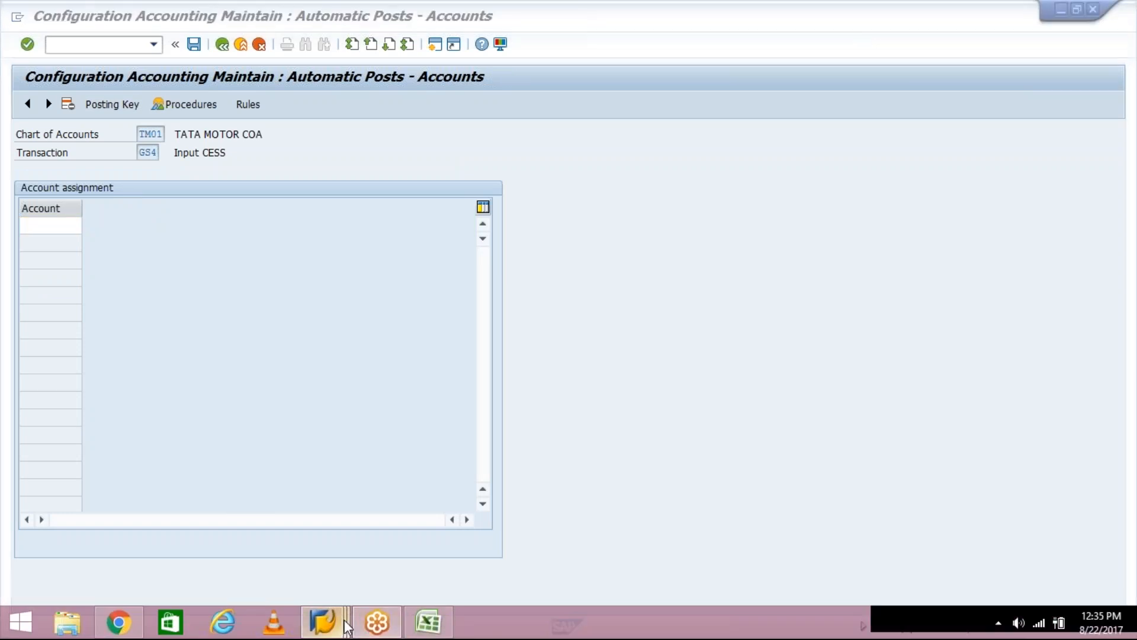
mouse_move(346, 623)
click(525, 542)
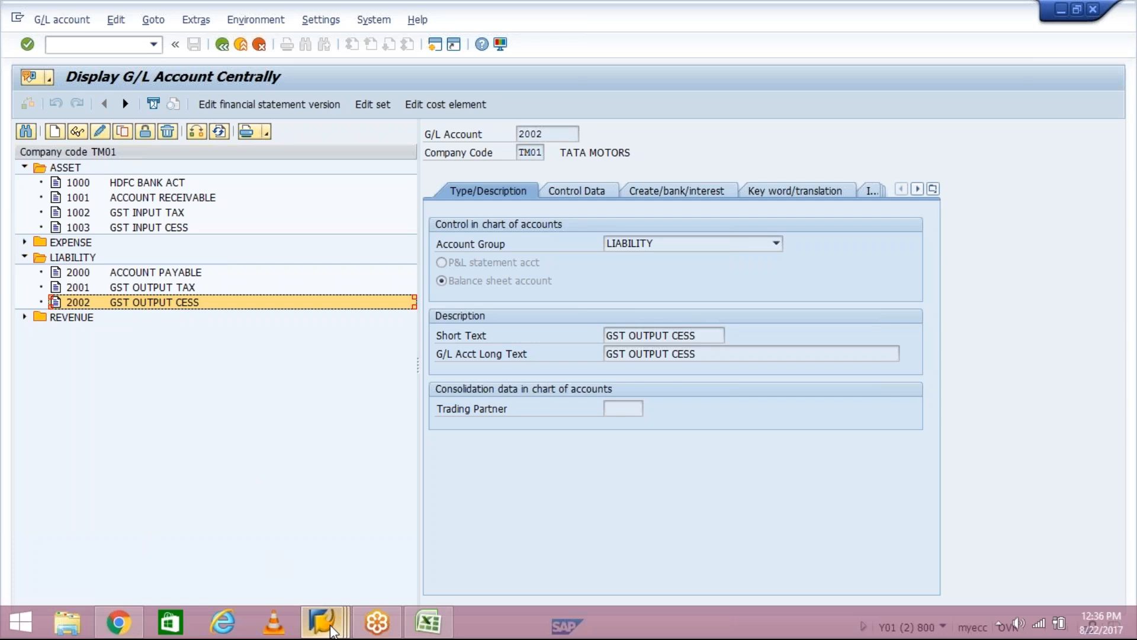
click(331, 628)
mouse_move(315, 552)
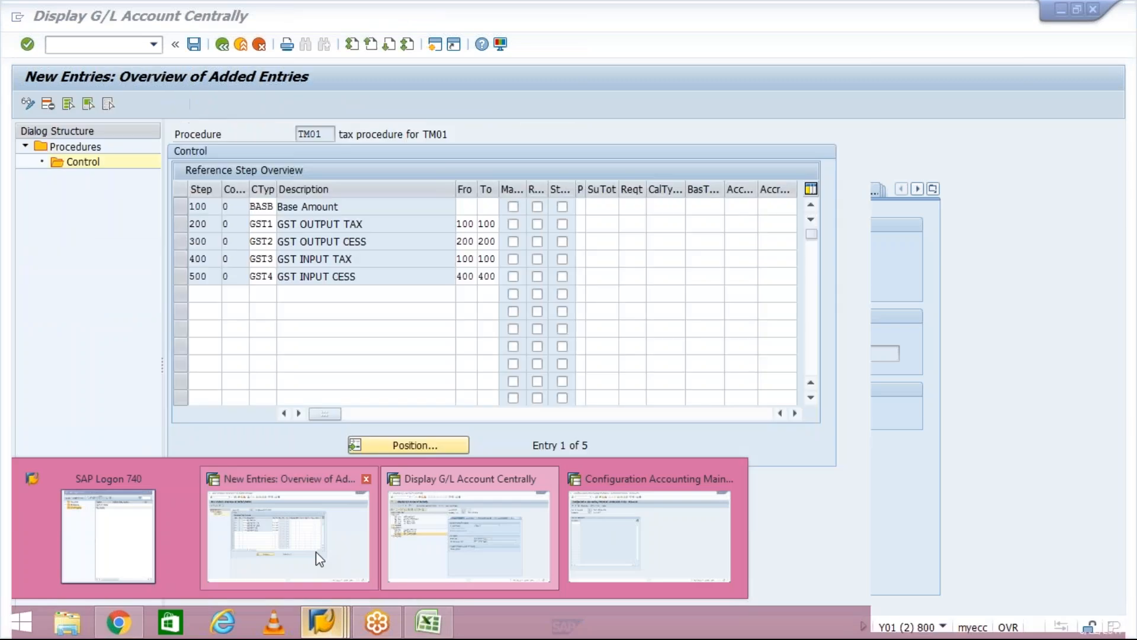
mouse_move(542, 543)
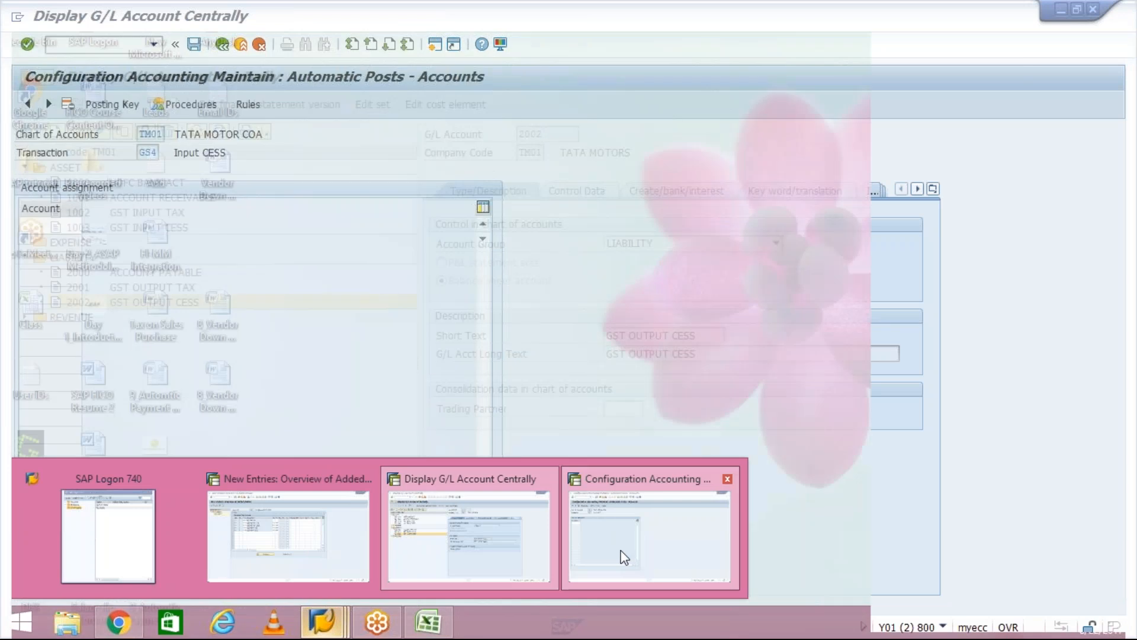
click(622, 554)
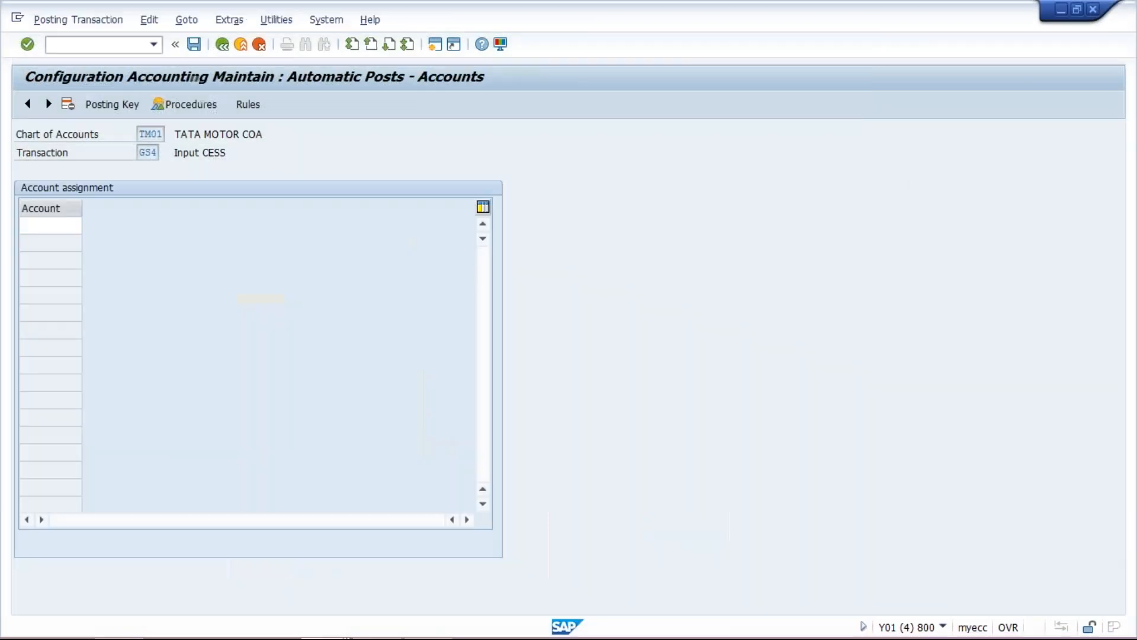
- Assign G/L account 1003 to GS4 and save it in the proposed customizing request
text(100)
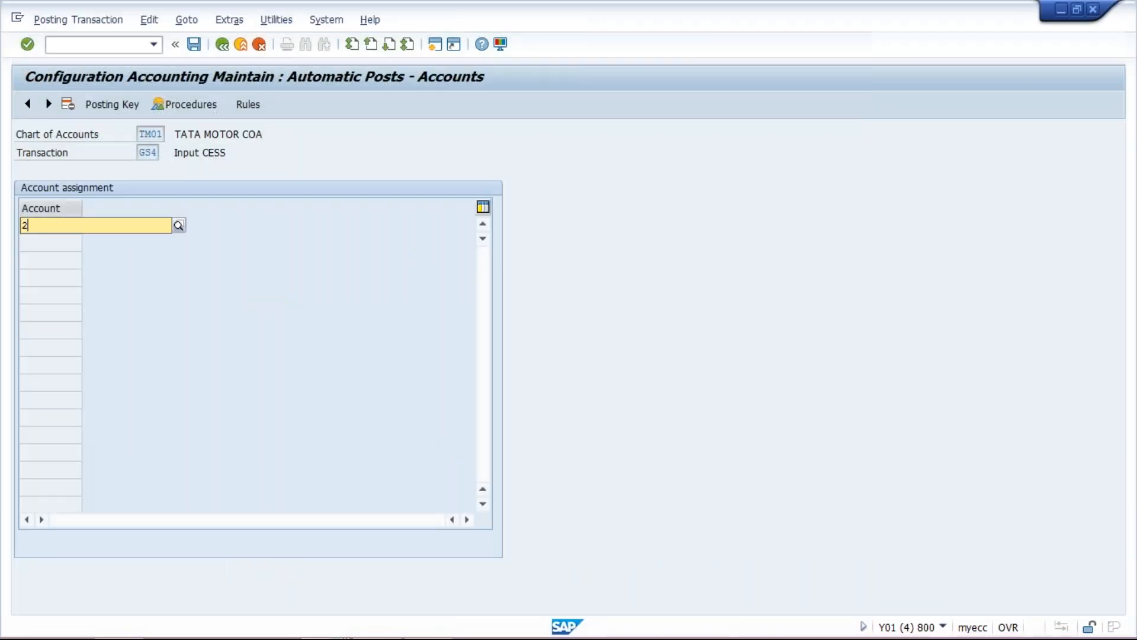
text(3)
key(Return)
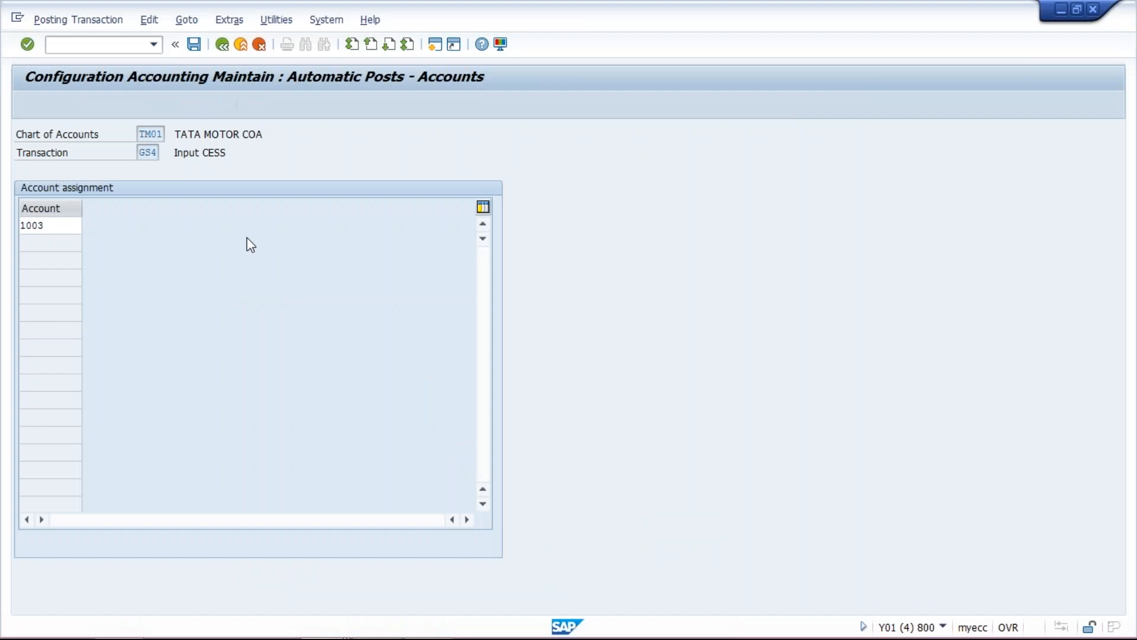
click(195, 44)
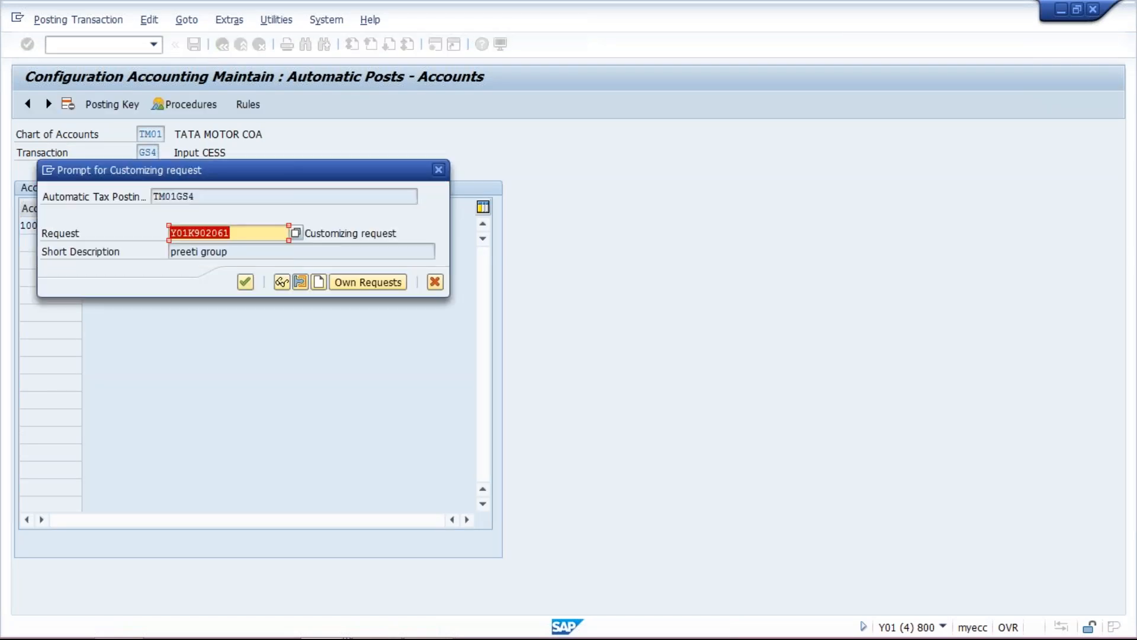
key(Return)
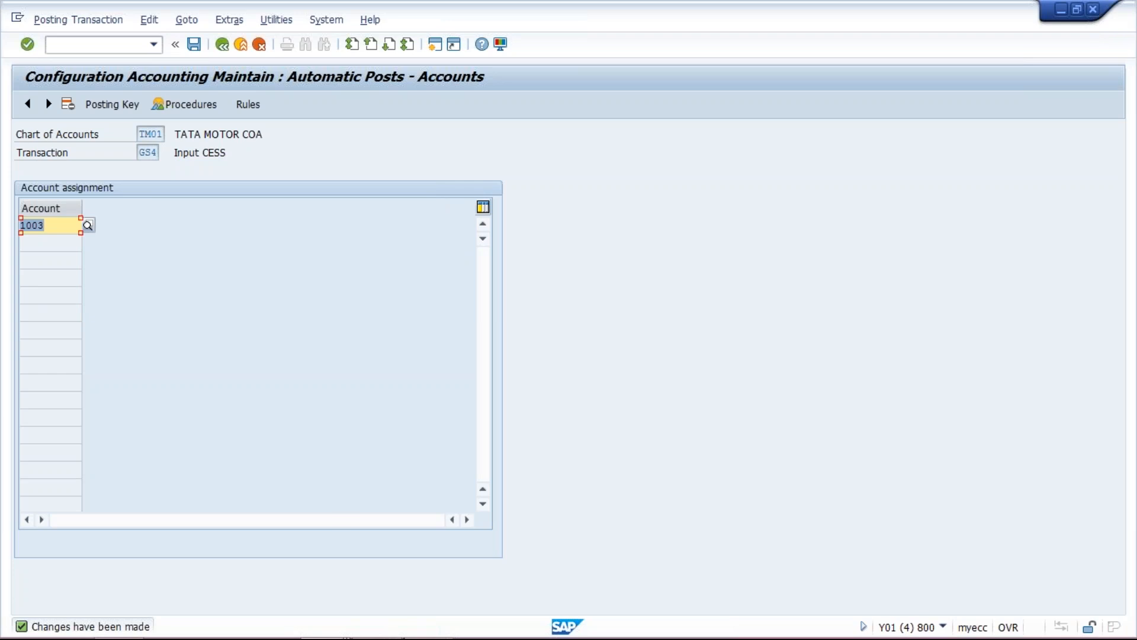
- In the TM01 procedure control, enter account keys GS1, GS2, GS3 and GS4 for steps 200, 300, 400 and 500 and try to save
click(329, 616)
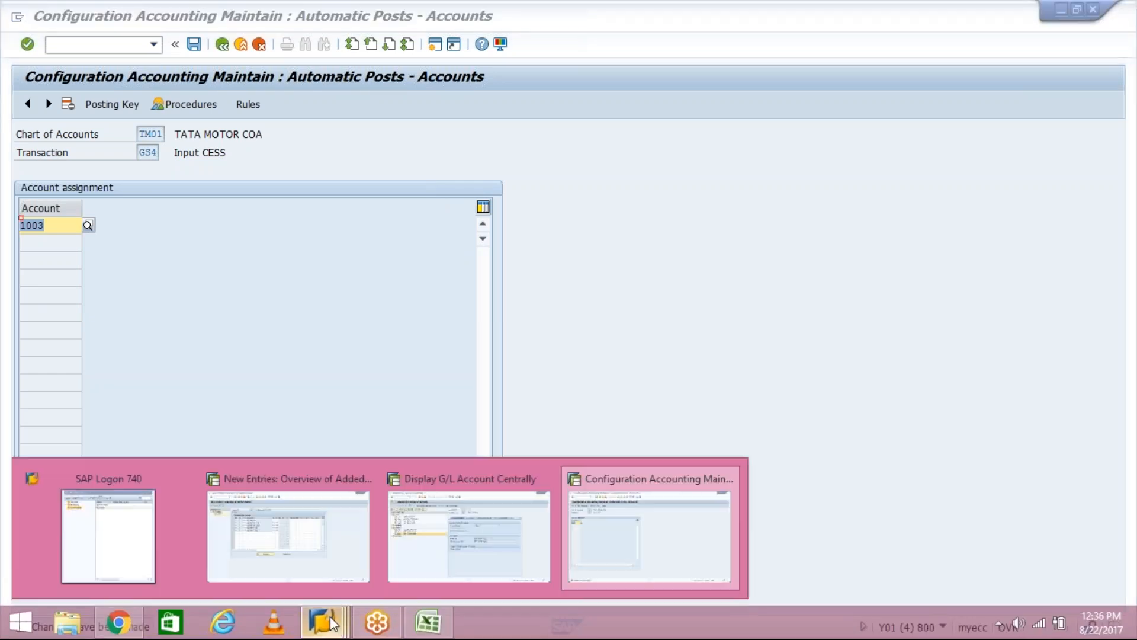
click(312, 557)
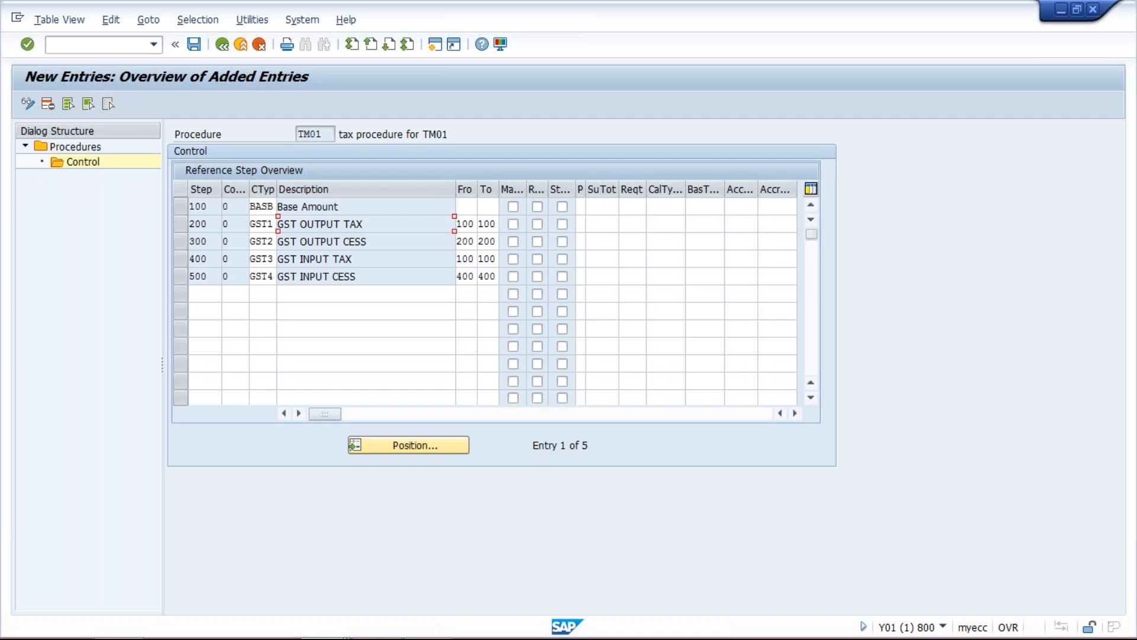
click(732, 223)
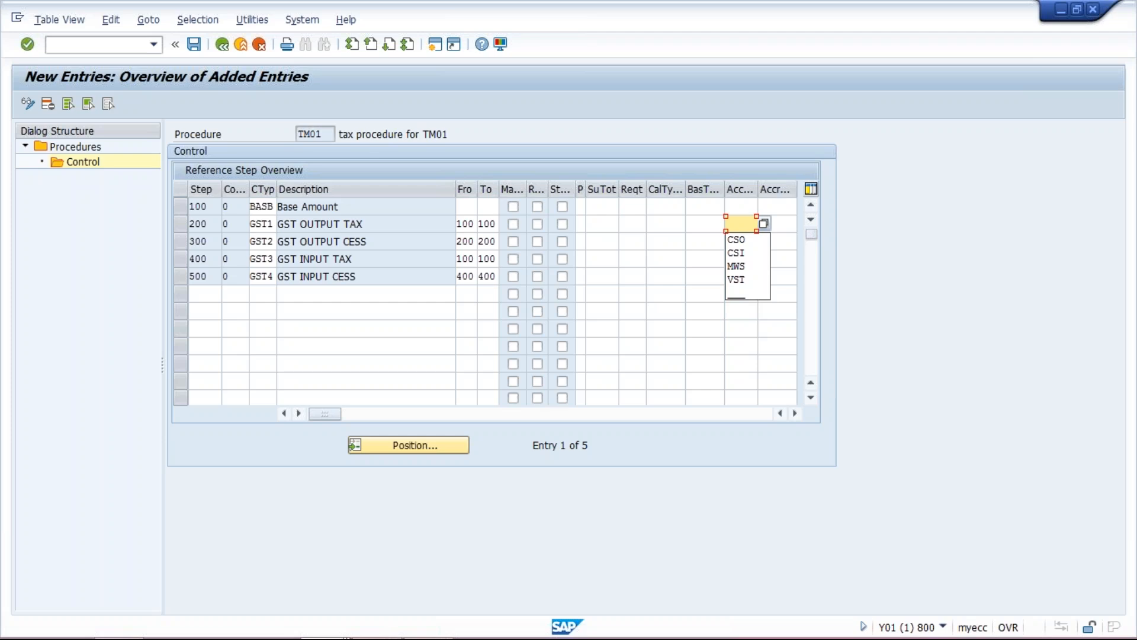
text(GS1)
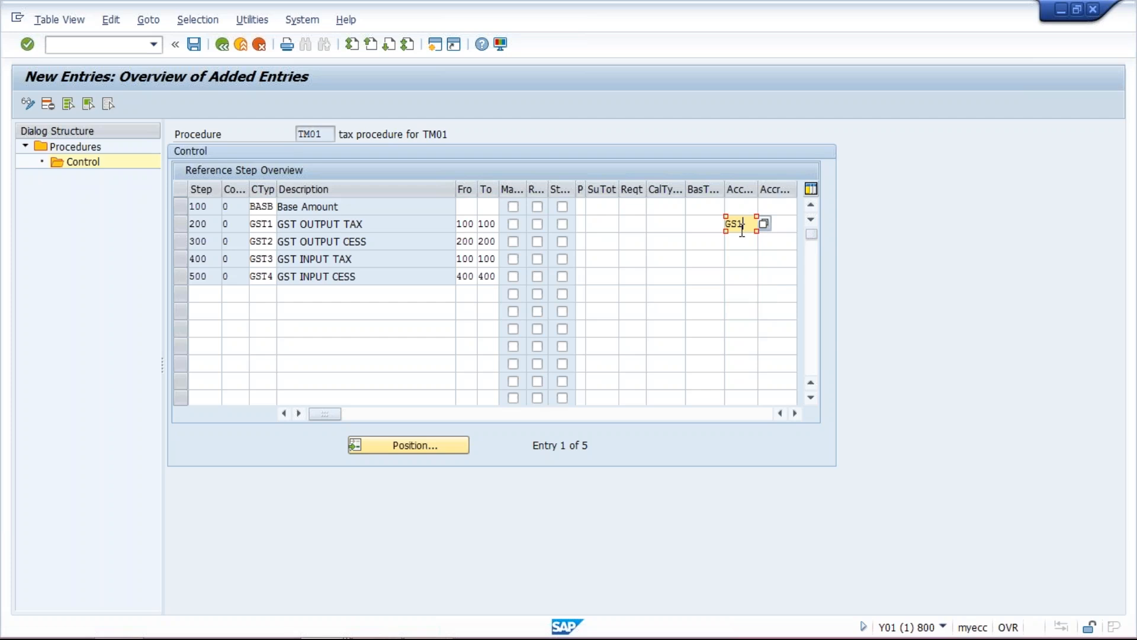
click(743, 240)
text(GS2)
click(747, 258)
text(GS3)
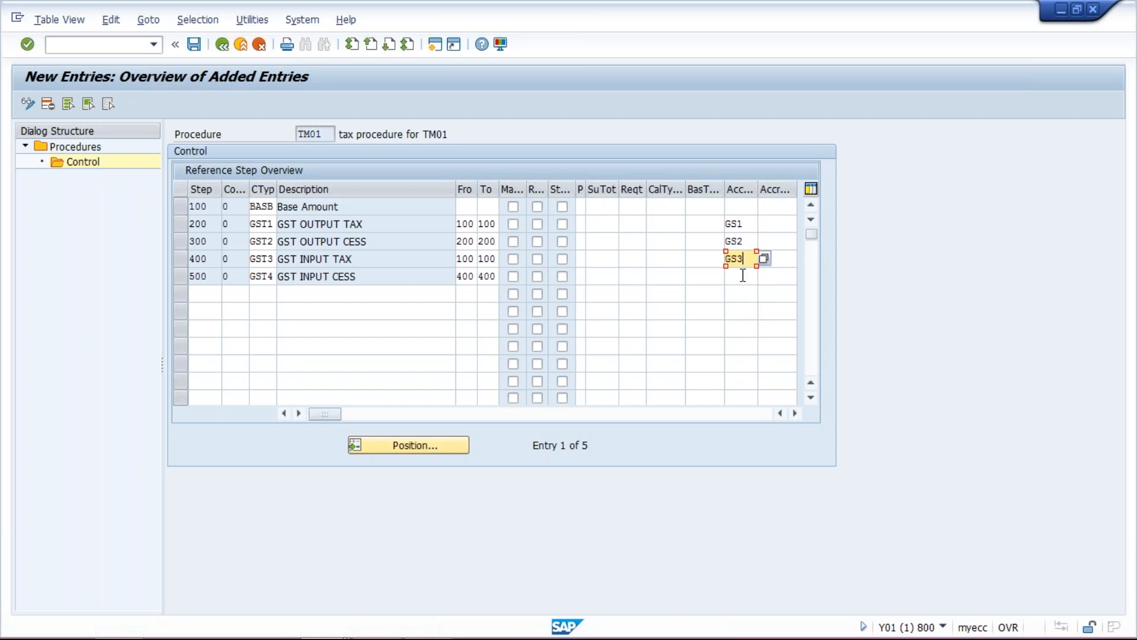
click(742, 275)
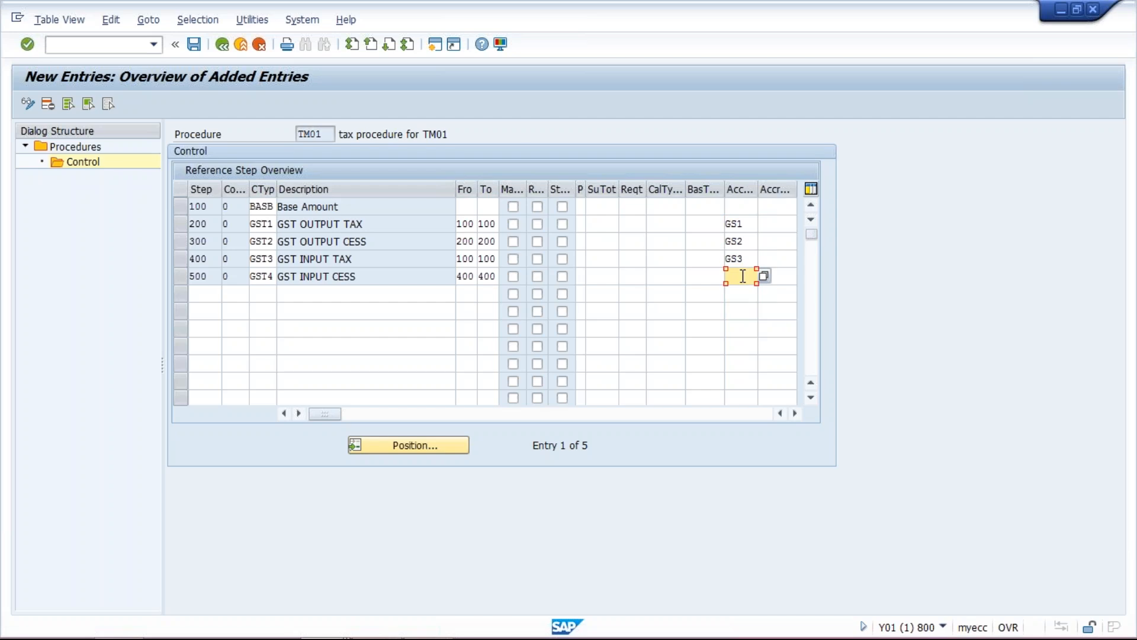
text(GS4)
key(Return)
key(ctrl+s)
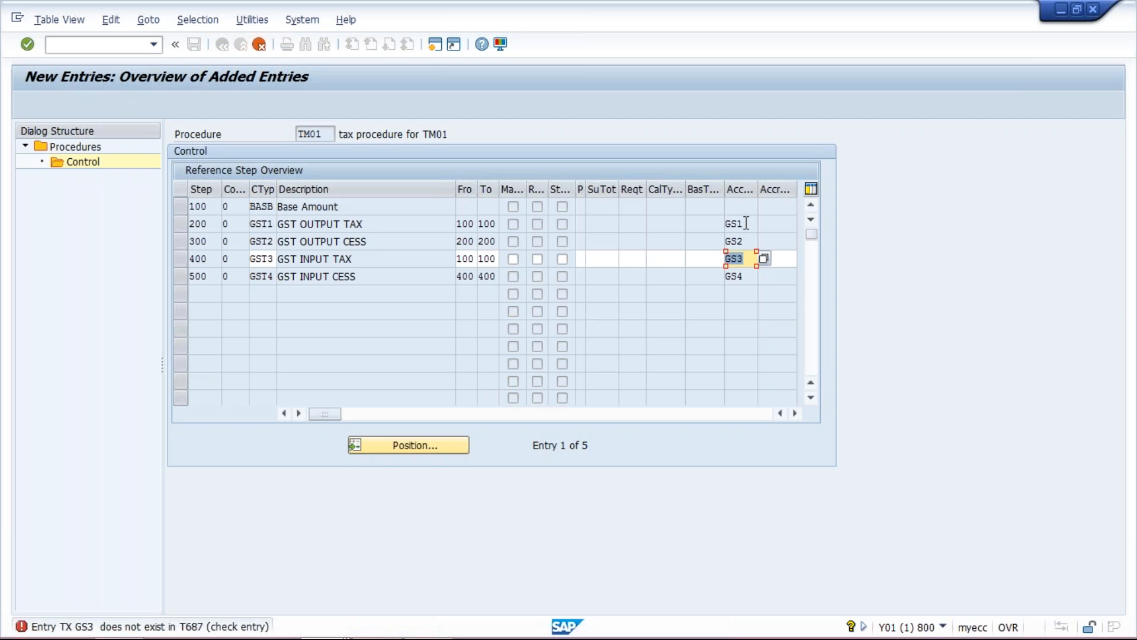
- Check the GS3 settings in the automatic posting configuration and return to the GS3 account key in the TM01 control
mouse_move(338, 628)
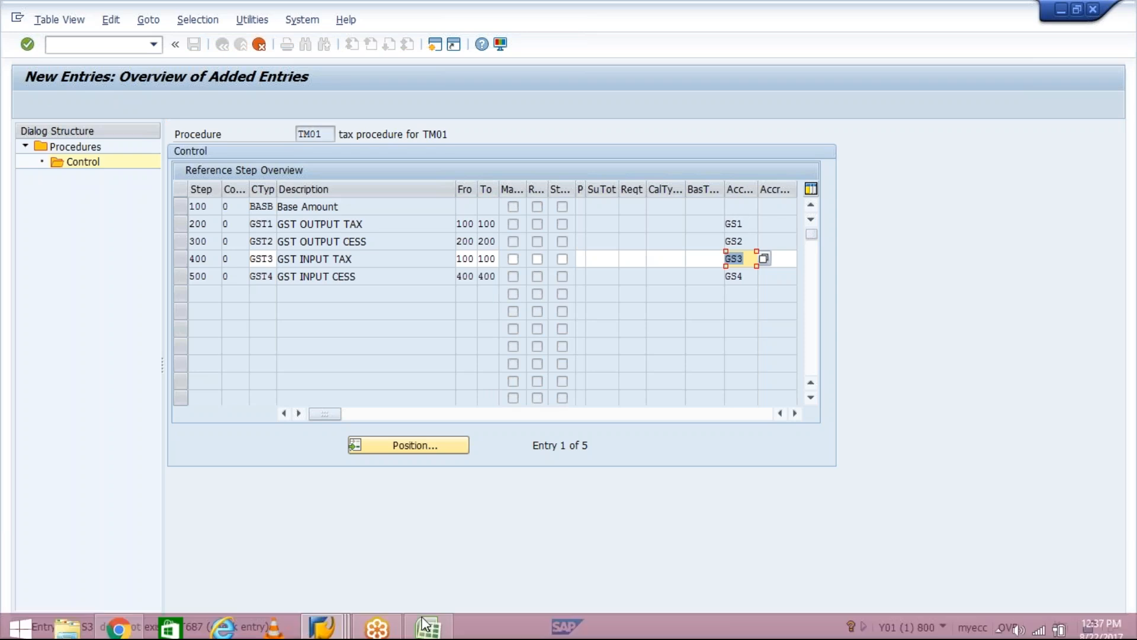
click(323, 622)
click(642, 537)
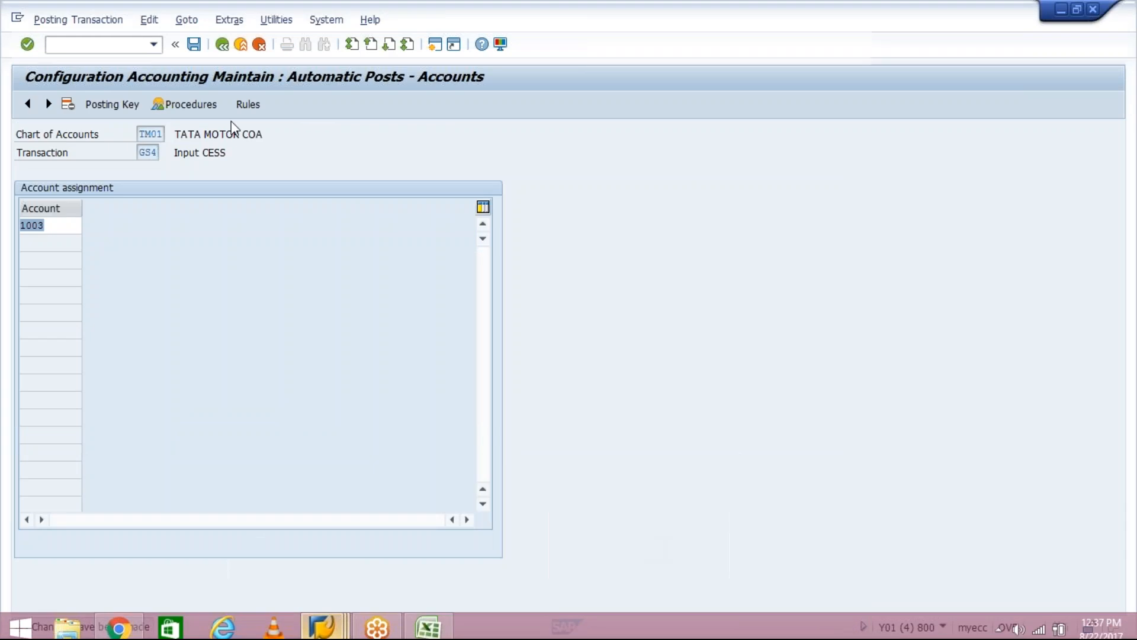
click(221, 47)
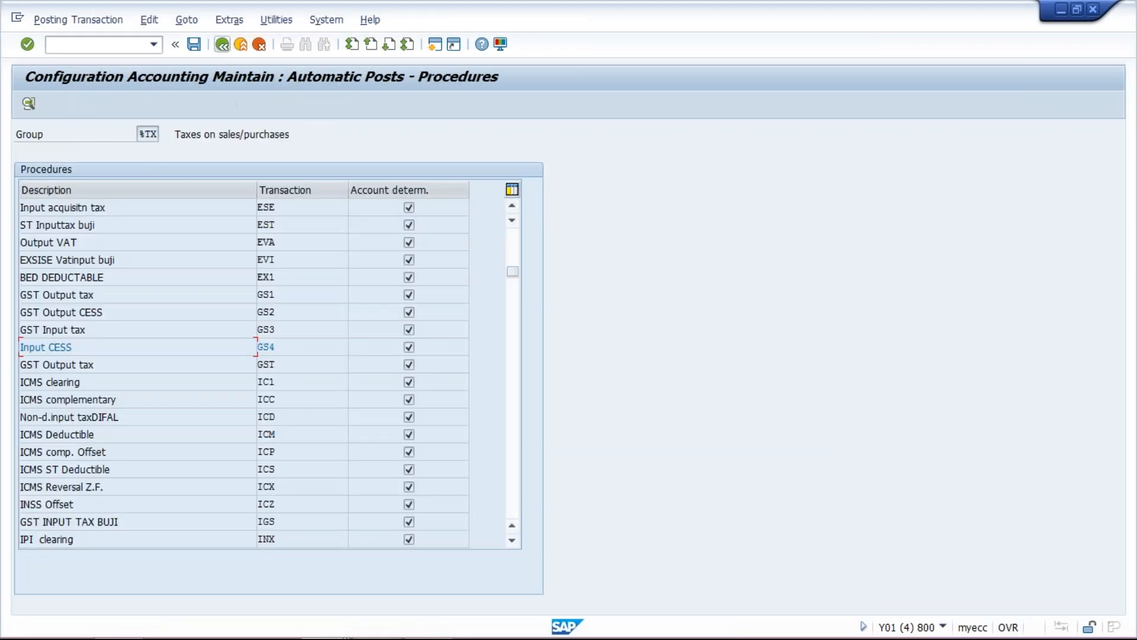
double_click(290, 331)
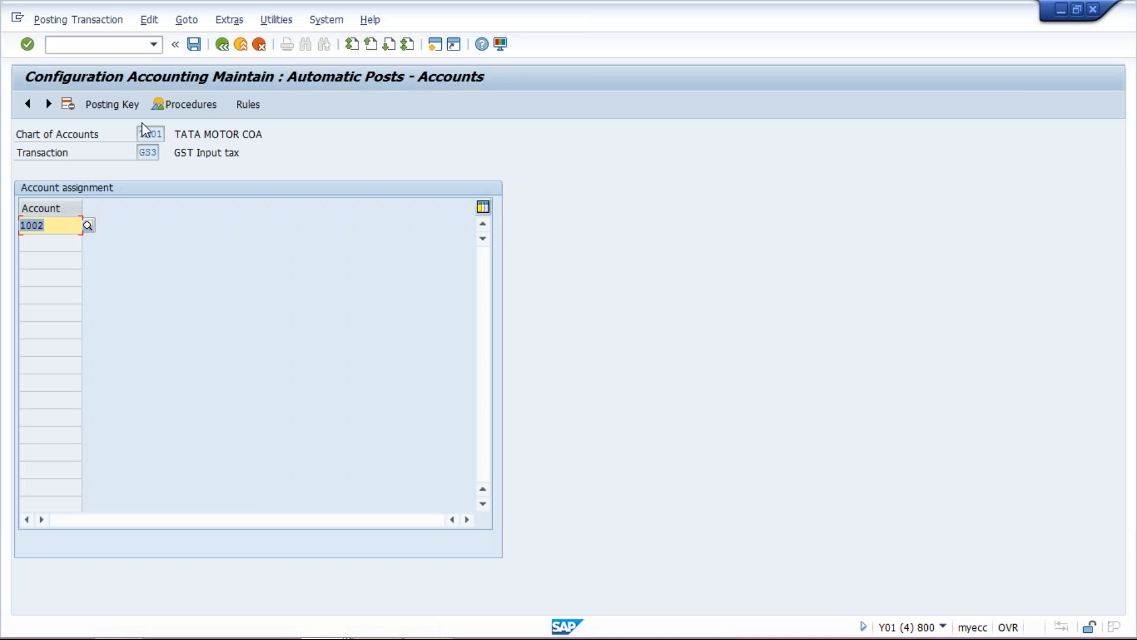
click(116, 106)
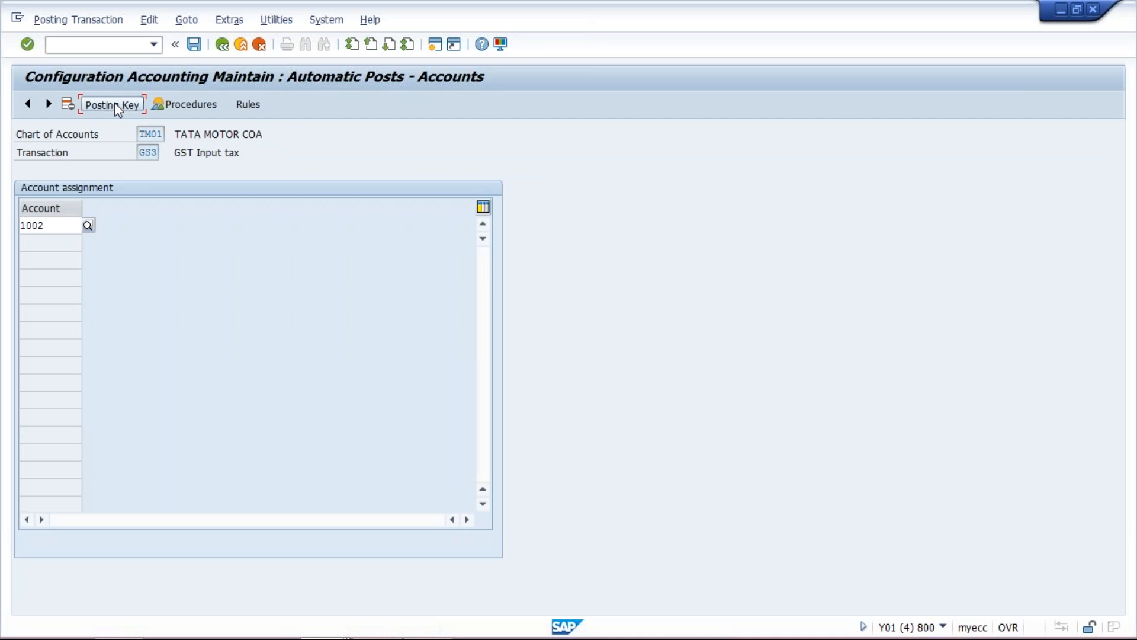
click(194, 44)
click(229, 46)
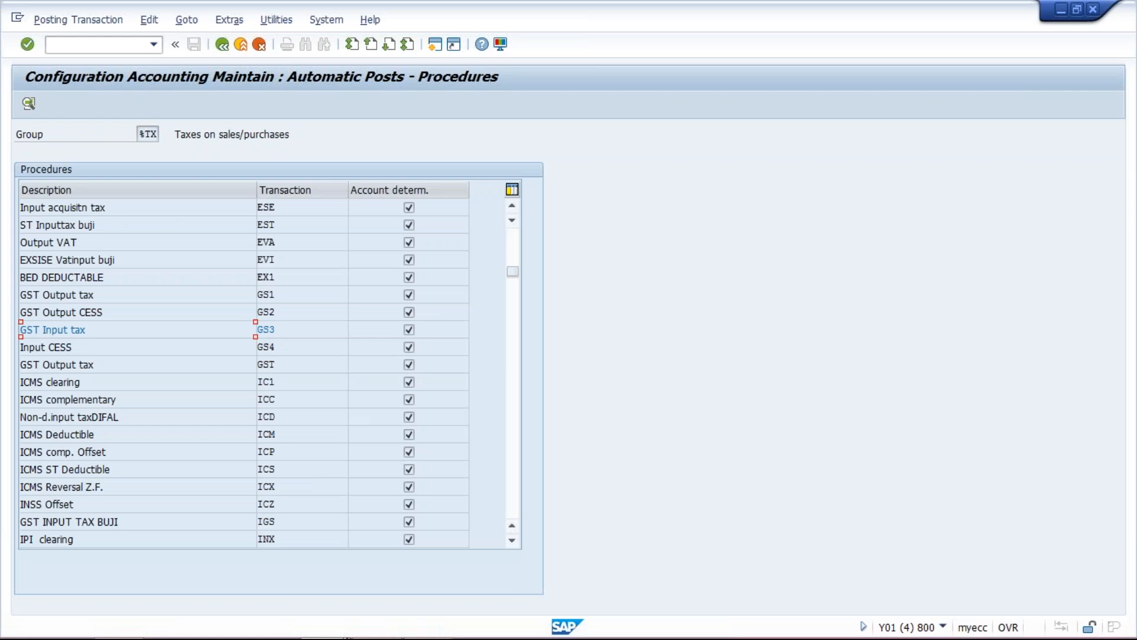
click(329, 631)
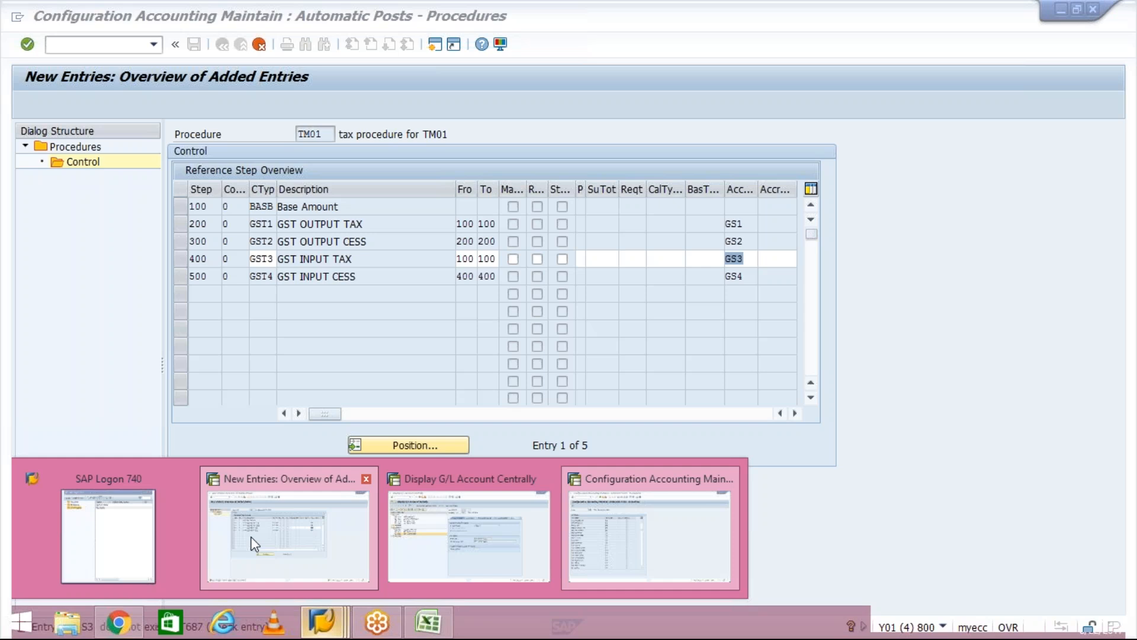
click(252, 543)
click(758, 257)
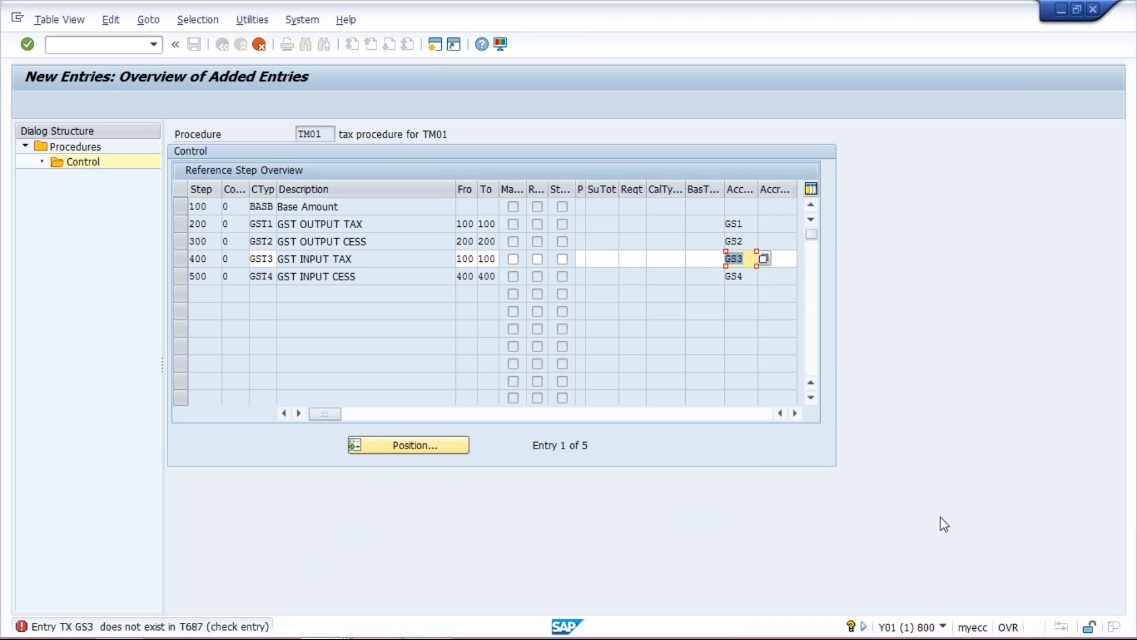
- Switch to the Class workbook in Excel and select an empty cell beside the CESS posting line
key(alt+Tab)
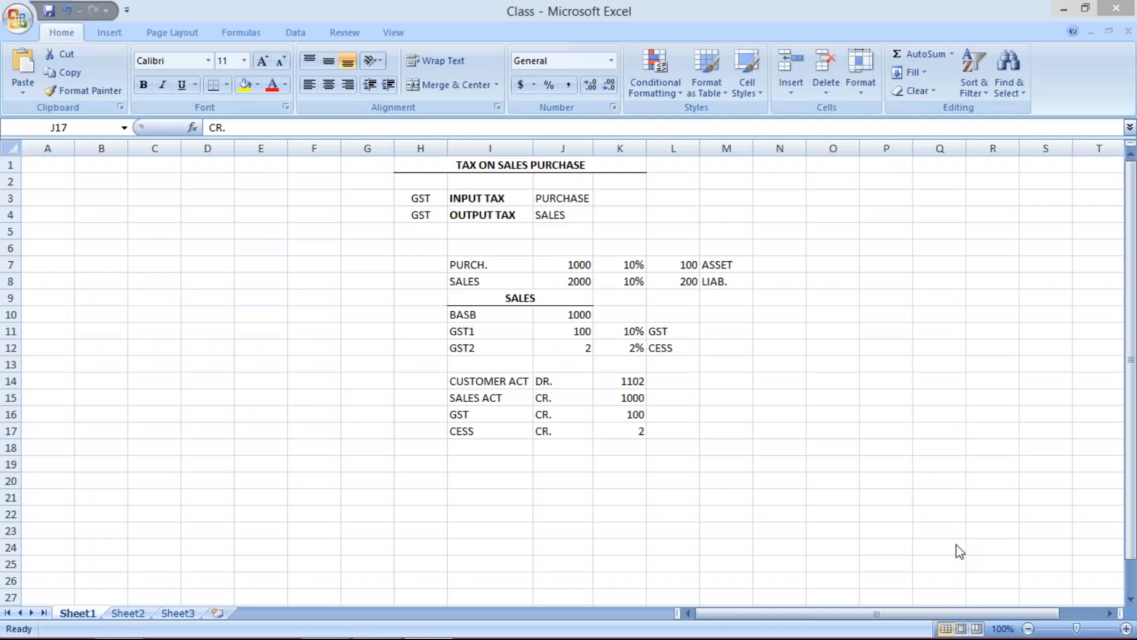
click(655, 433)
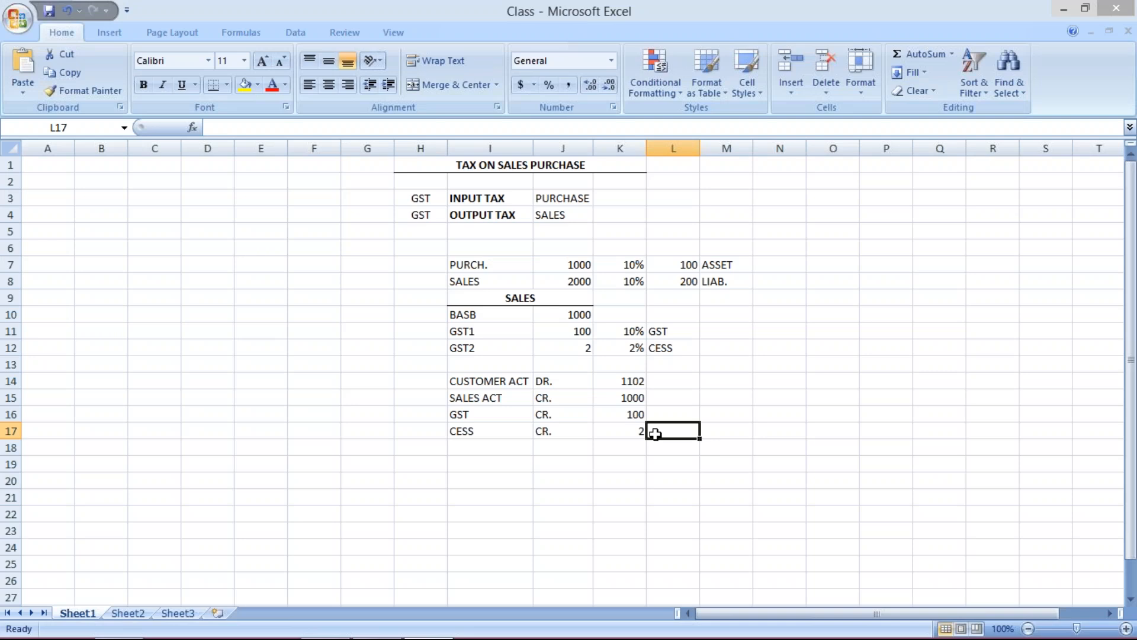
click(728, 432)
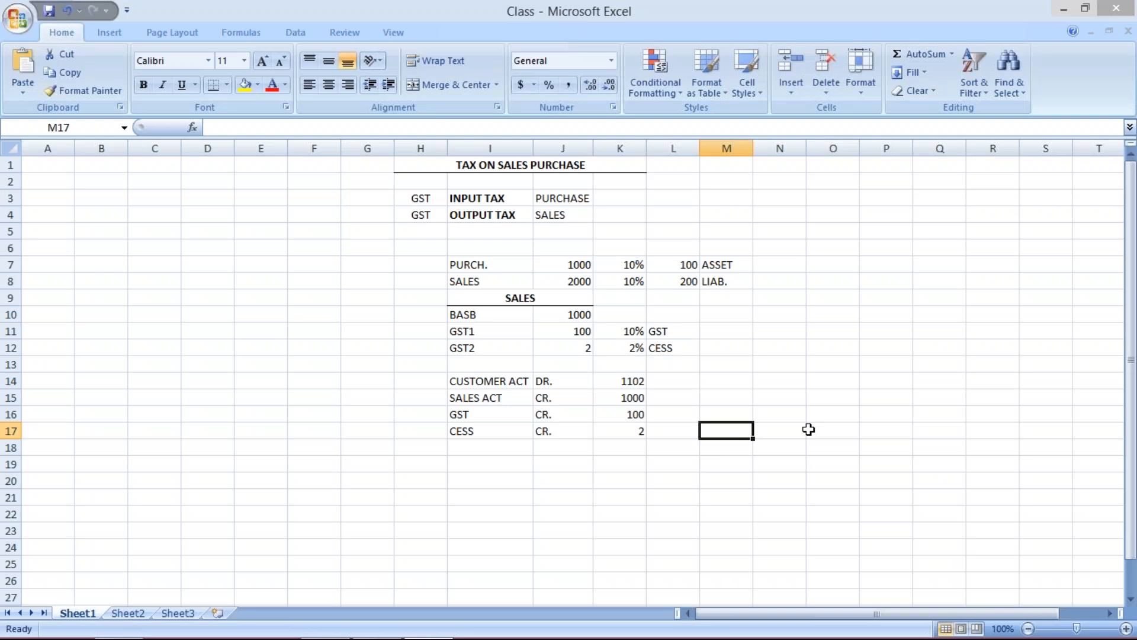